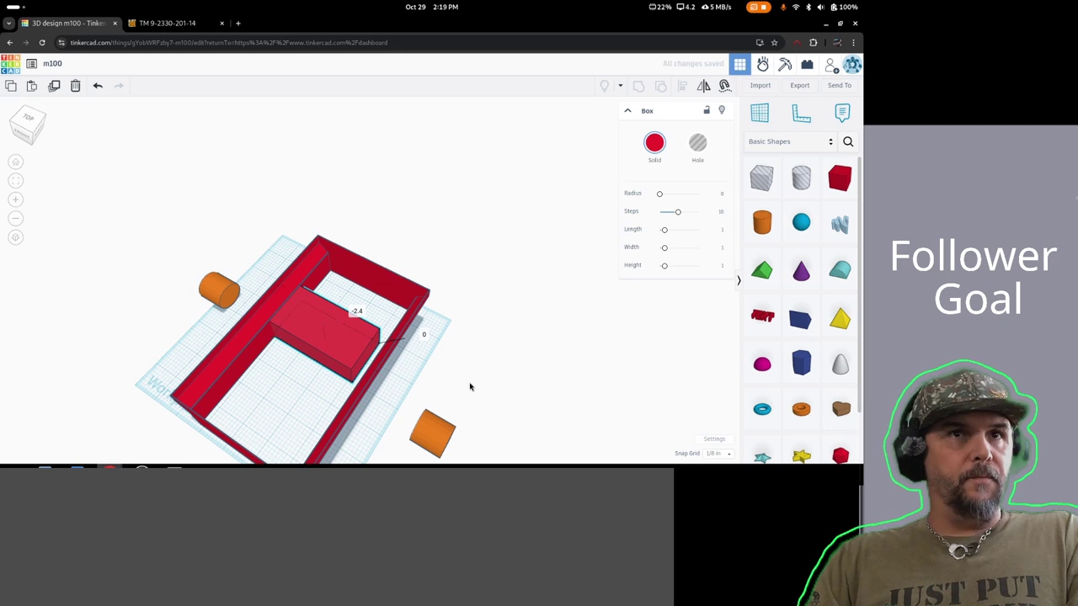
# - Stretch the inner box's sides out to the trailer tub's walls so it covers the floor, about 3⅞ in wide
pyautogui.moveTo(469, 385); pyautogui.dragTo(305, 368, button='right')
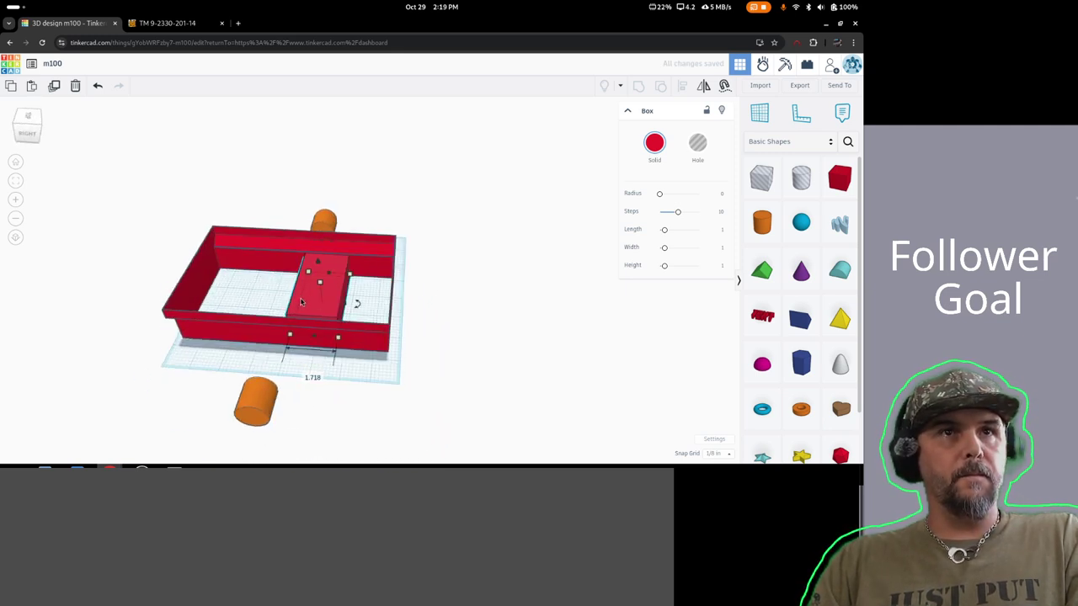
pyautogui.moveTo(298, 304); pyautogui.dragTo(204, 296)
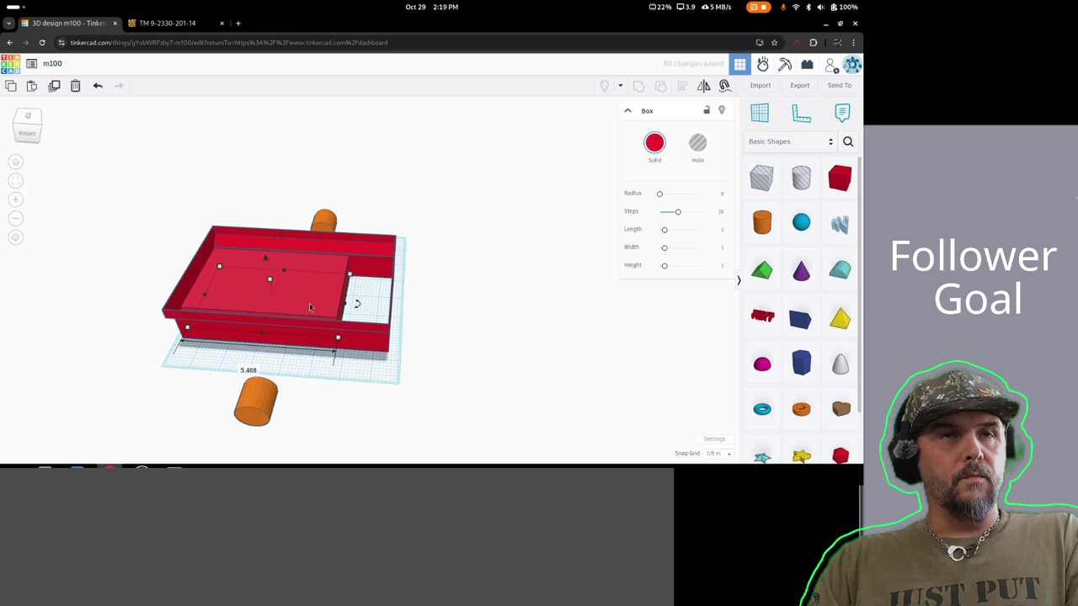
pyautogui.moveTo(346, 303); pyautogui.dragTo(392, 311)
pyautogui.moveTo(404, 328); pyautogui.dragTo(229, 361, button='right')
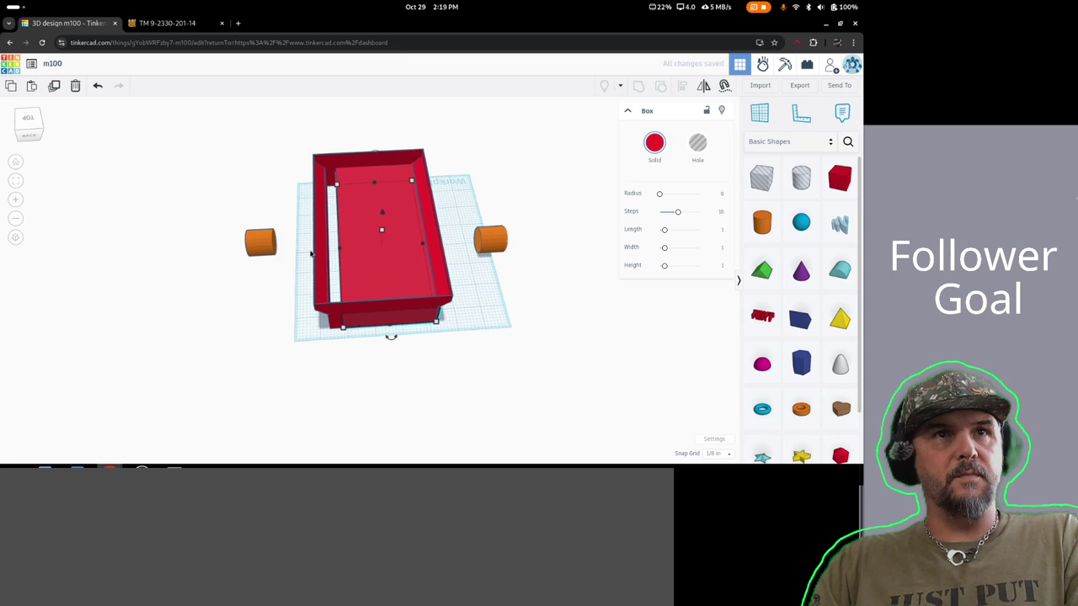
pyautogui.moveTo(341, 251); pyautogui.dragTo(330, 250)
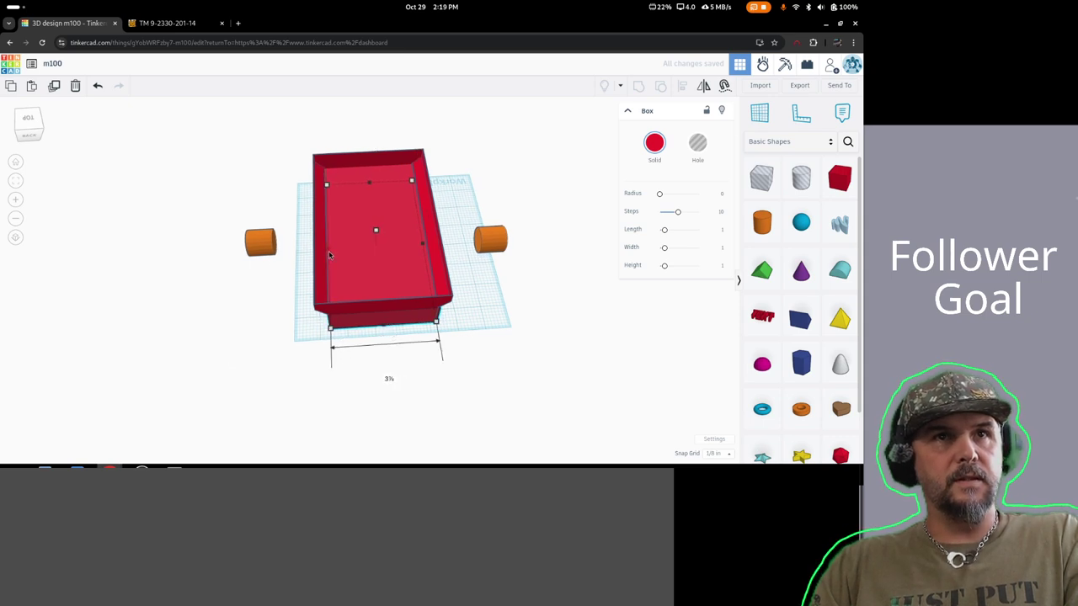
# - Search the web in a new browser tab for "m100 trailer metal thickness"
pyautogui.click(238, 23)
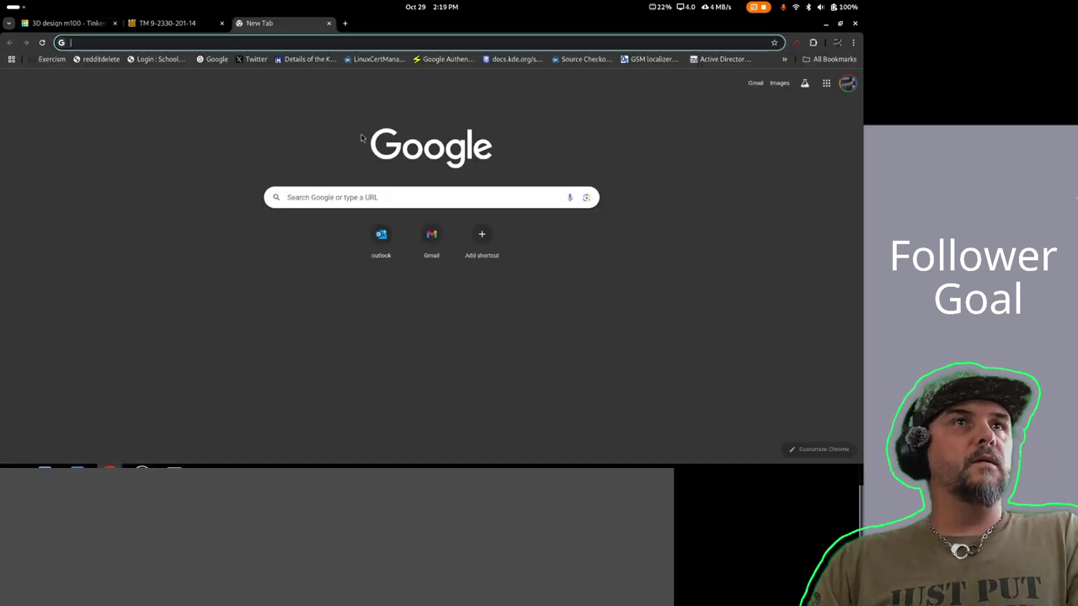
pyautogui.write('m100 trai')
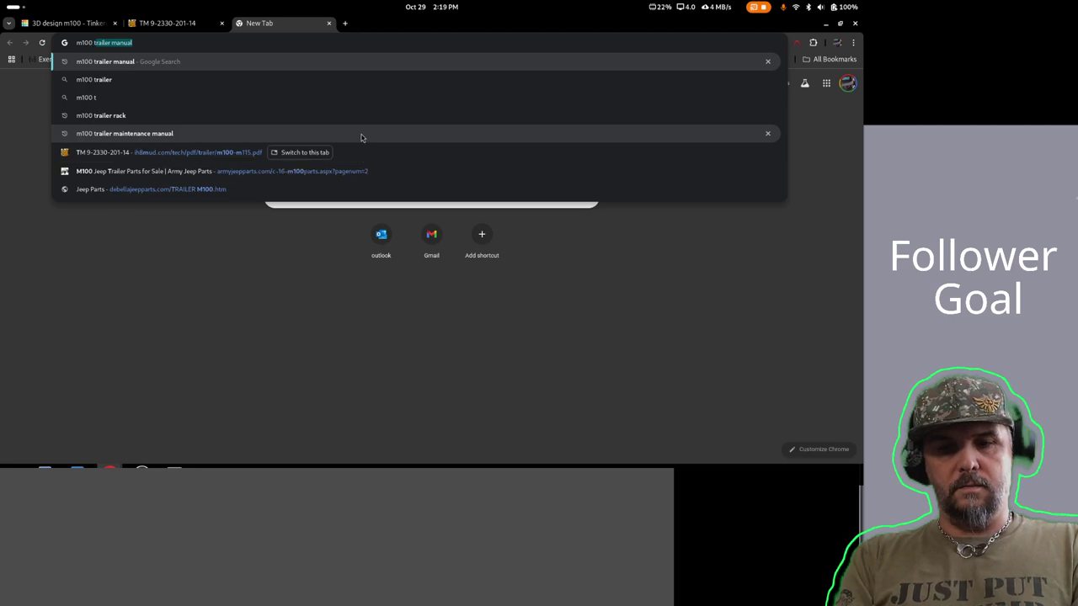
pyautogui.write('ler metal th')
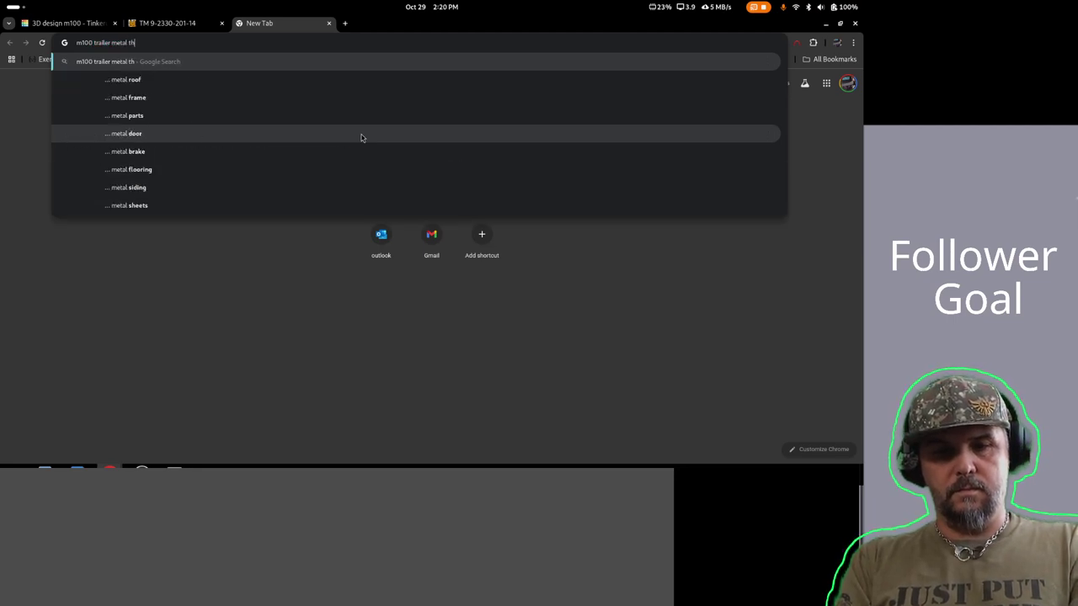
pyautogui.write('ickness')
pyautogui.press('Return')
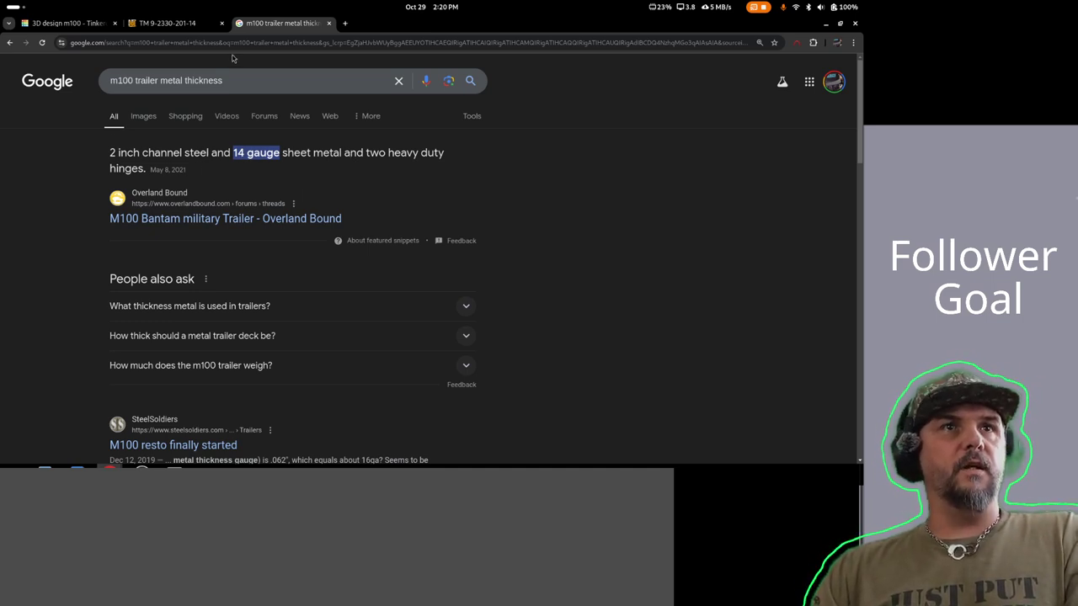
# - Replace the search query to look up what 14 gauge is in inches
pyautogui.moveTo(236, 84); pyautogui.dragTo(37, 64)
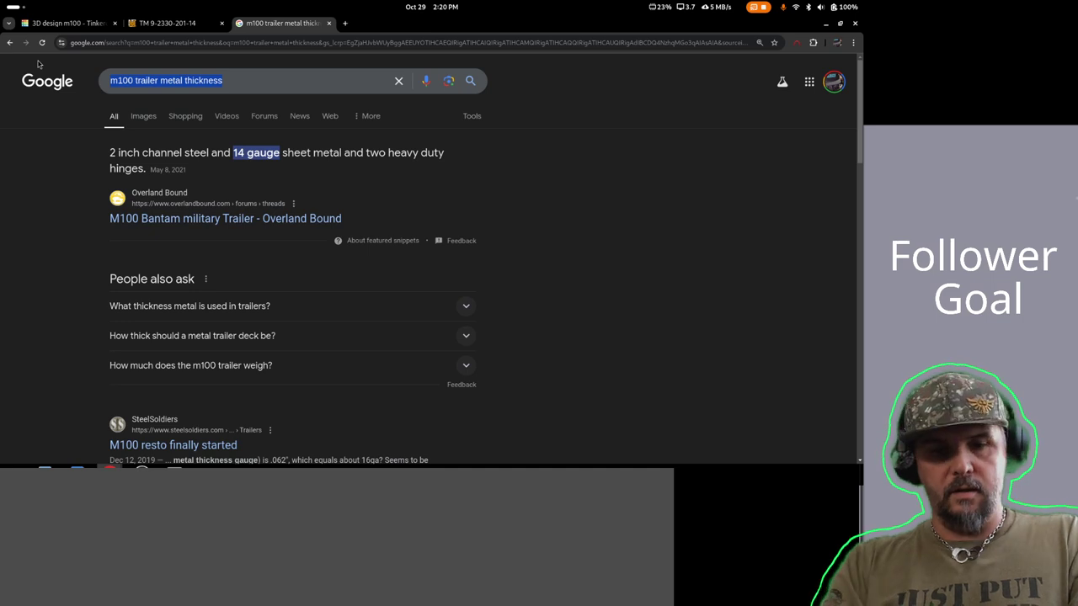
pyautogui.write('14 guage ')
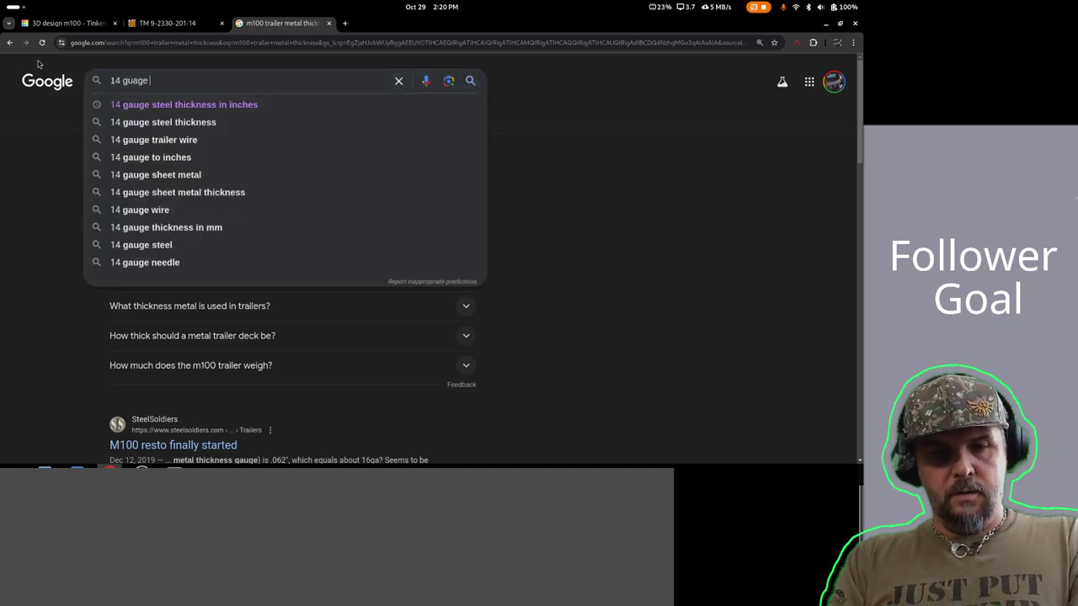
pyautogui.write('in inches')
pyautogui.press('Return')
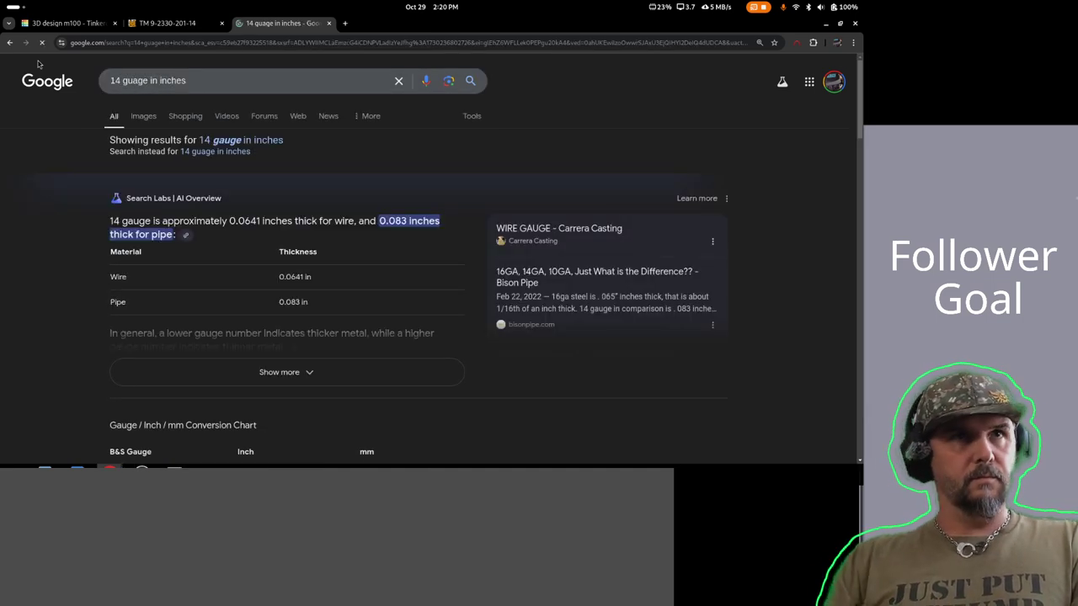
pyautogui.press('super')
pyautogui.click(311, 244)
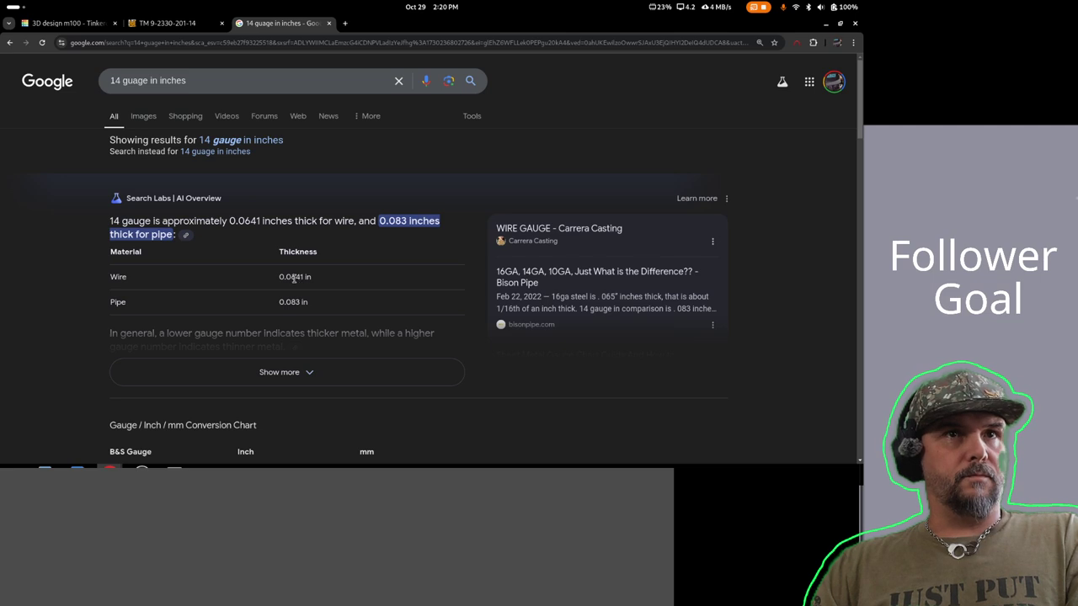
# - Refine the search to thickness in inches and use the corrected spelling "14 gauge thickness in inches"
pyautogui.click(225, 81)
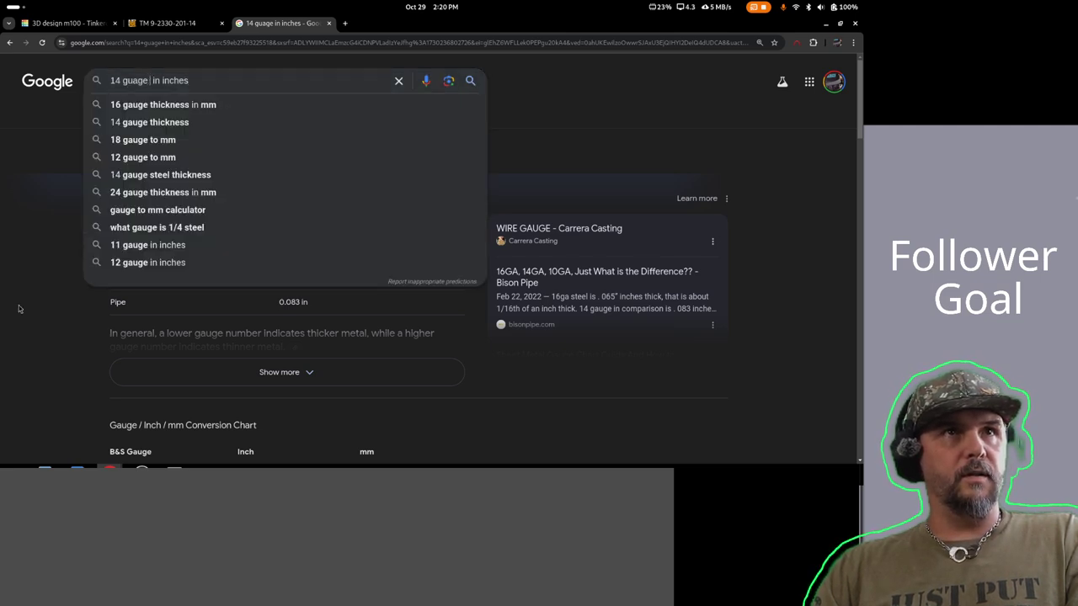
pyautogui.write('thickness')
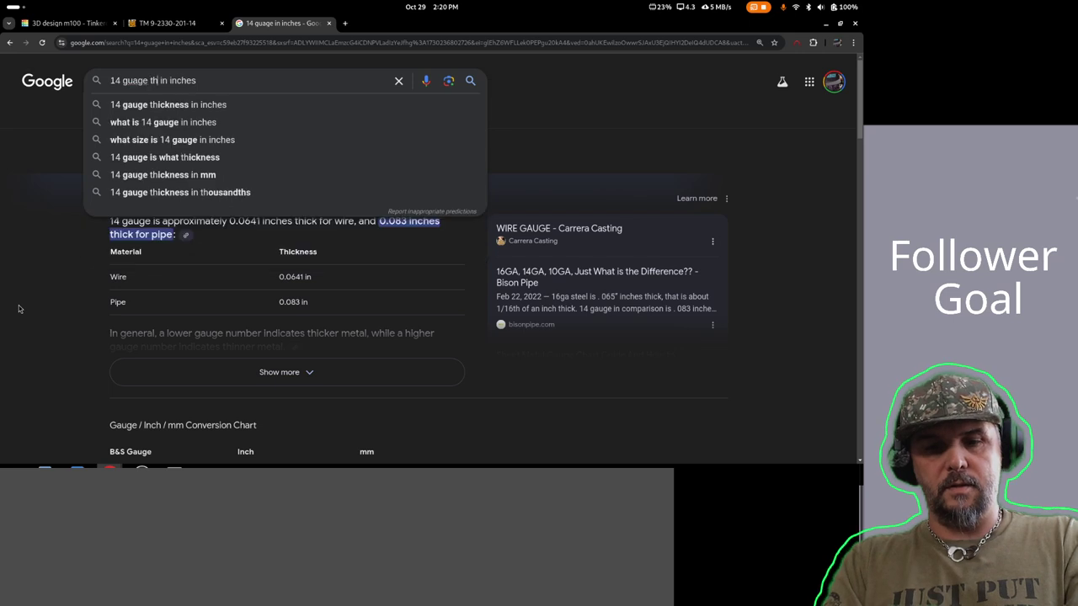
pyautogui.press('Return')
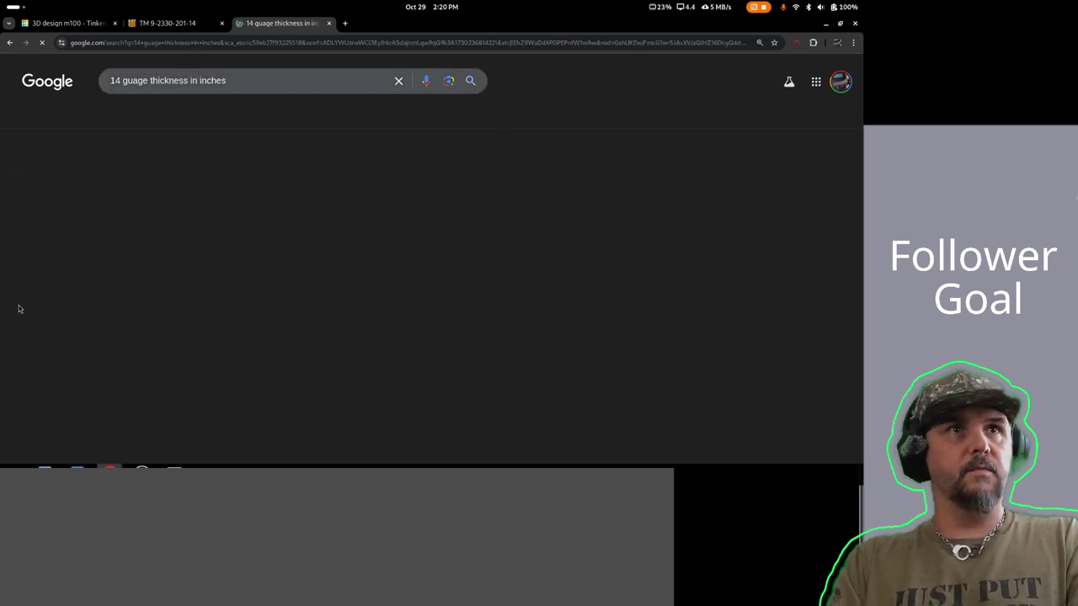
pyautogui.click(263, 141)
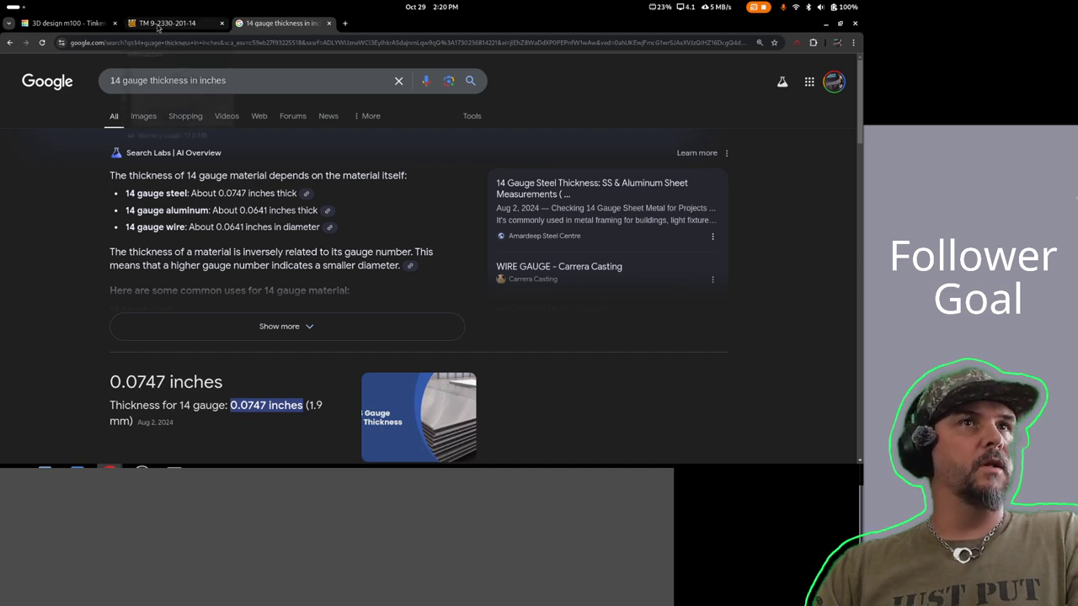
# - Return to the Tinkercad m100 design and narrow the floor box to 3¾ in wide at its protruding side
pyautogui.click(71, 23)
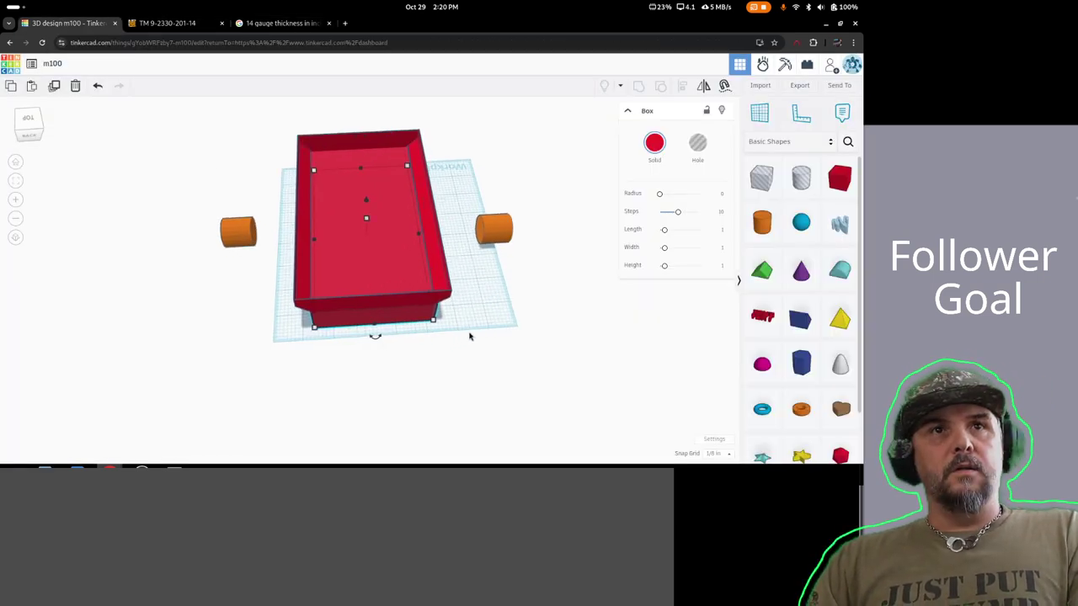
pyautogui.scroll(5, 470, 337)
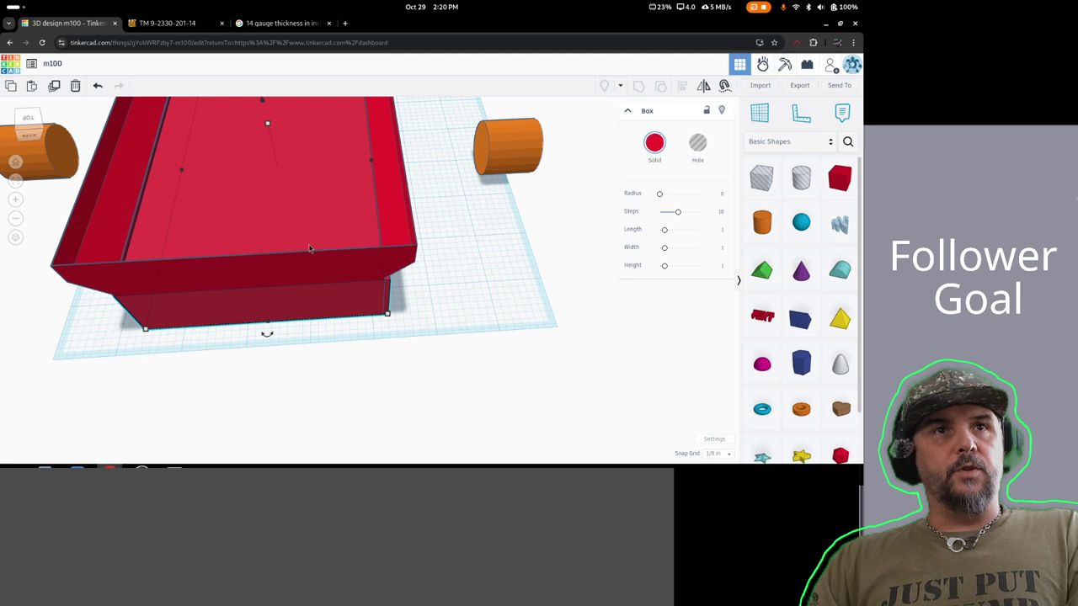
pyautogui.moveTo(435, 294); pyautogui.dragTo(421, 258, button='right')
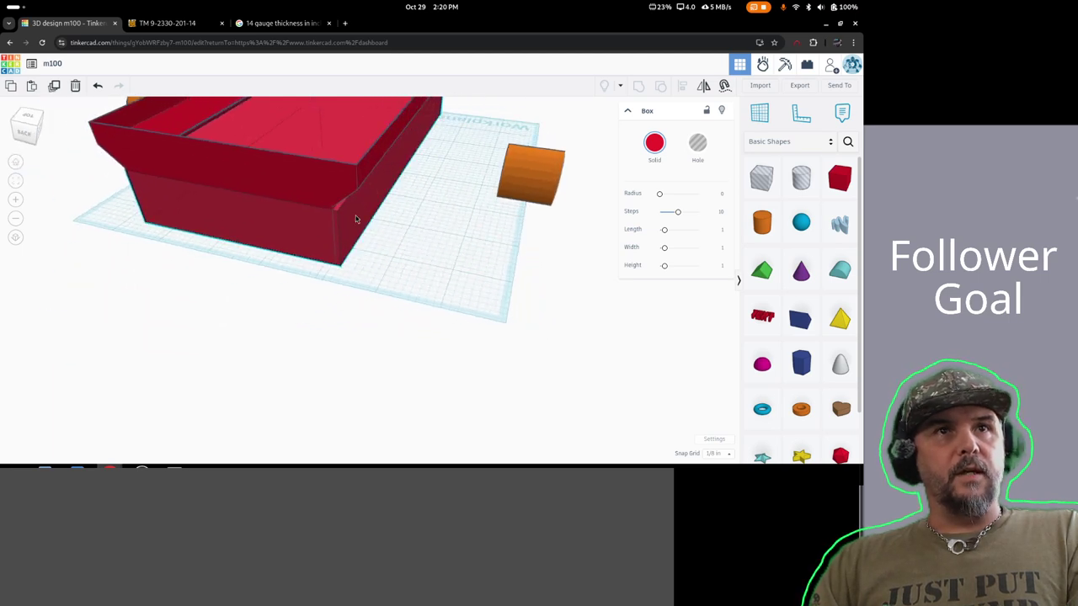
pyautogui.click(386, 180)
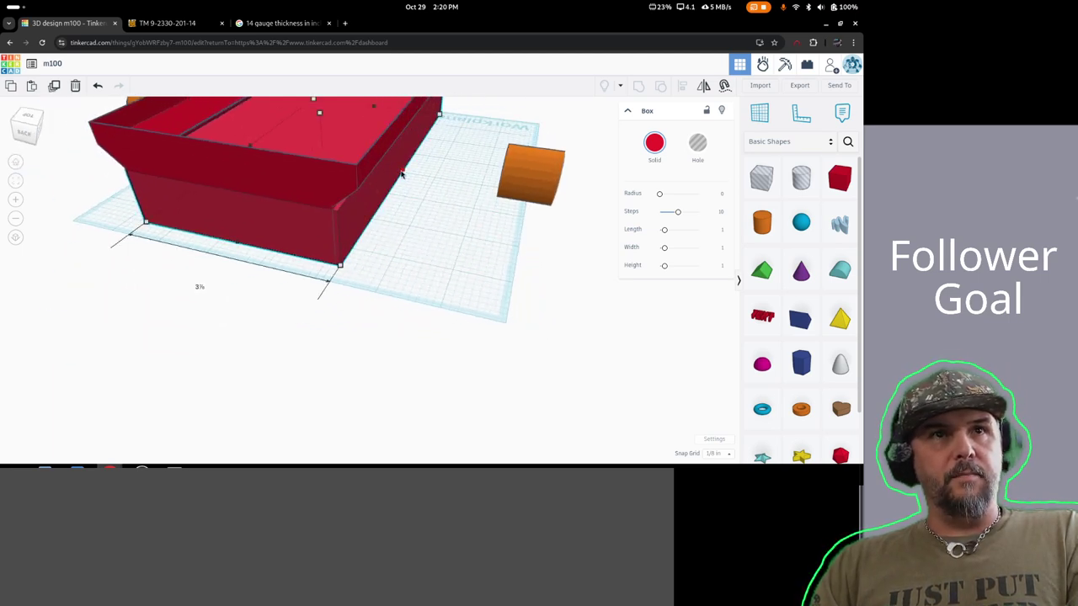
pyautogui.moveTo(401, 174); pyautogui.dragTo(399, 173)
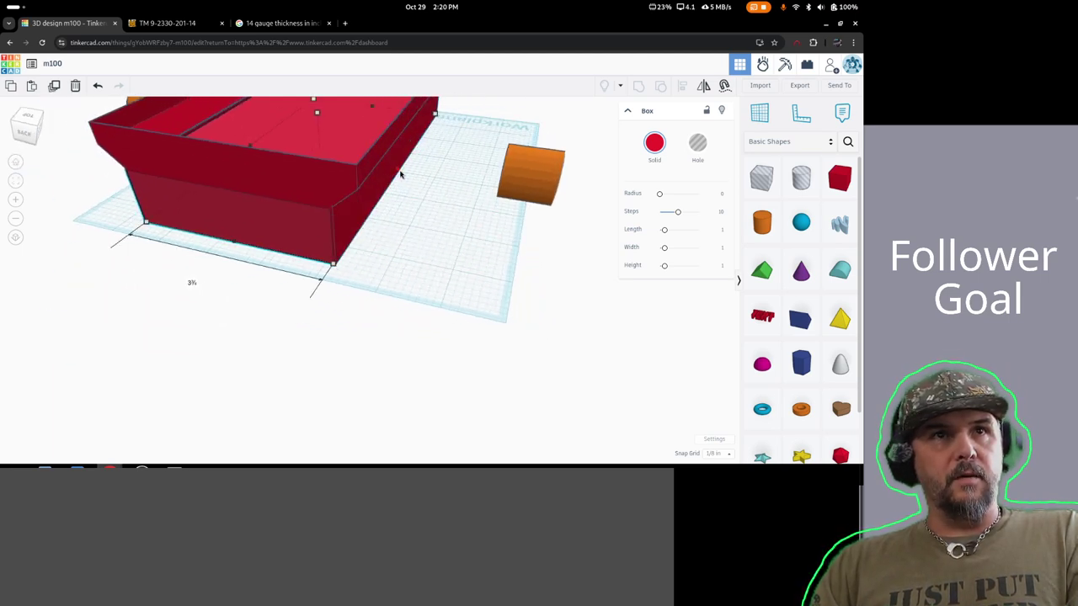
# - Turn the snap grid off and fine-tune the floor box's width to about 3.79 in
pyautogui.click(716, 453)
pyautogui.click(714, 347)
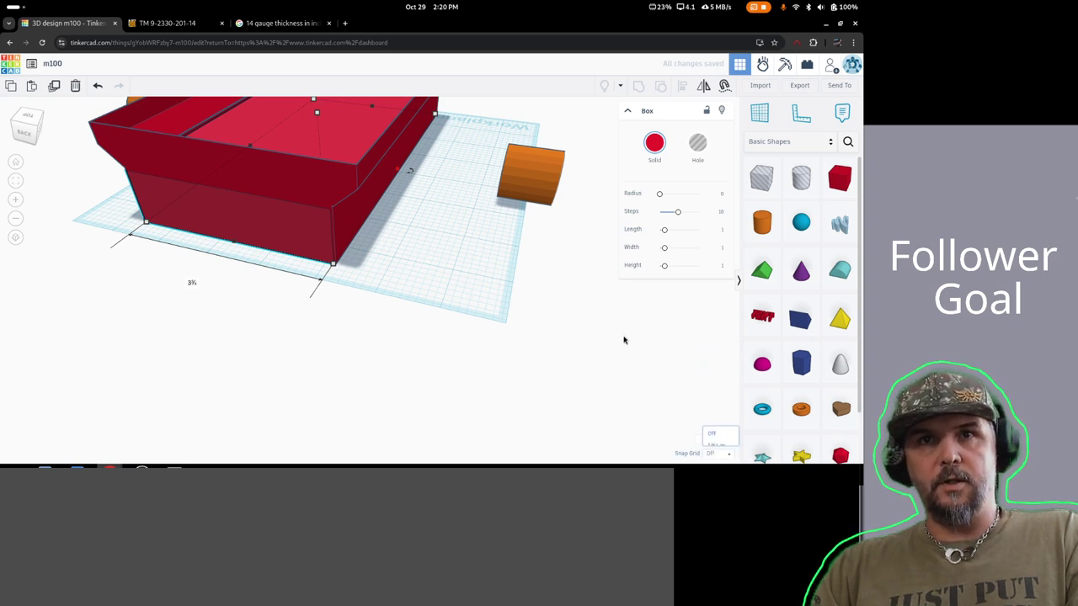
pyautogui.click(399, 171)
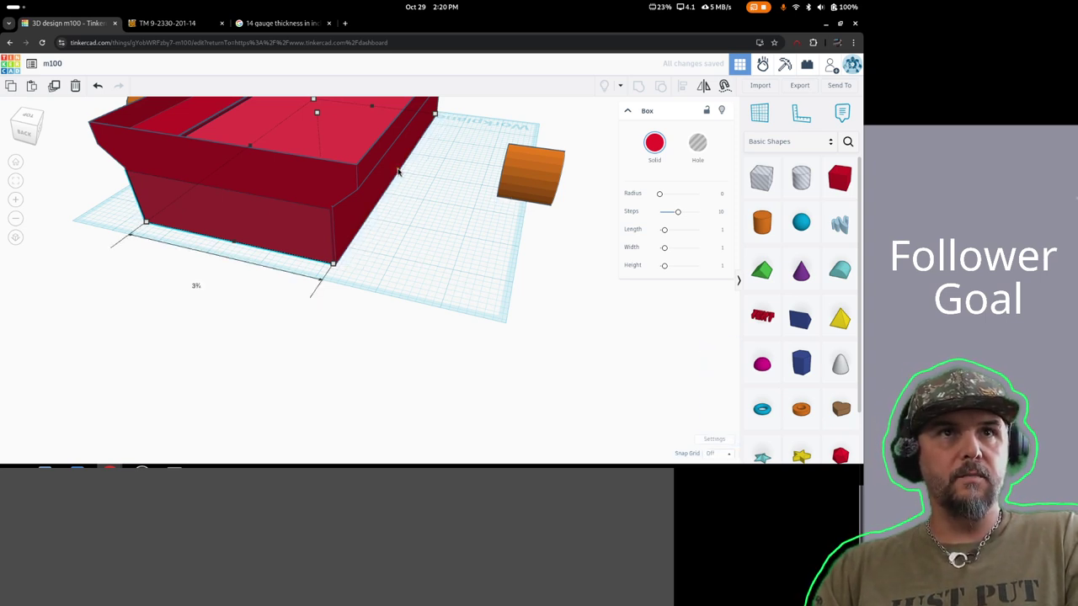
pyautogui.moveTo(399, 171); pyautogui.dragTo(400, 172)
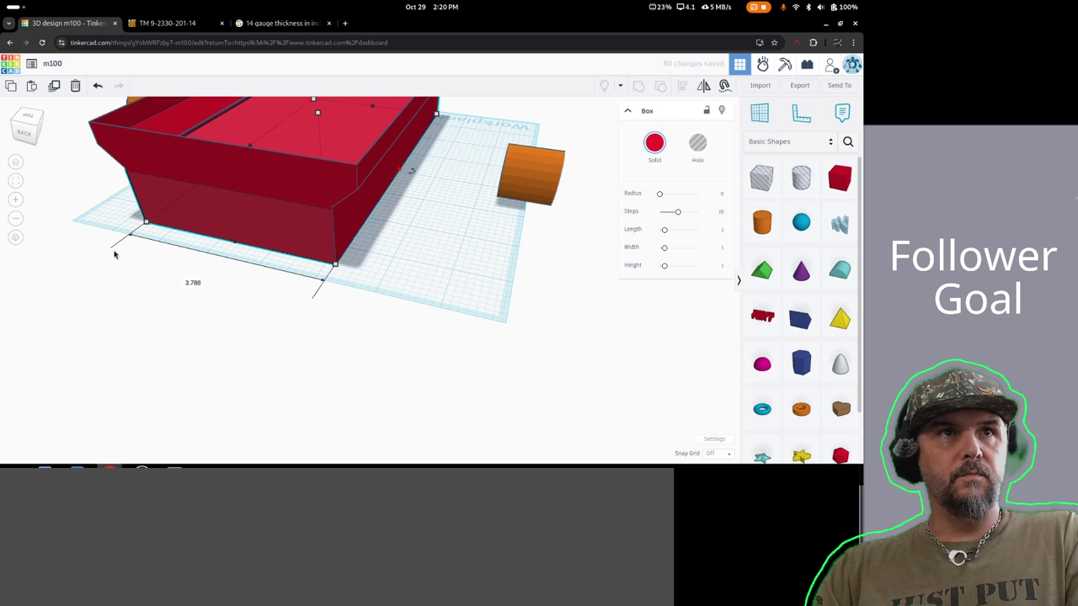
# - Inspect the tub and its floor from several sides and check the outer shell's overall length and width
pyautogui.moveTo(116, 252); pyautogui.dragTo(228, 234, button='right')
pyautogui.scroll(-3, 250, 163)
pyautogui.moveTo(236, 149)
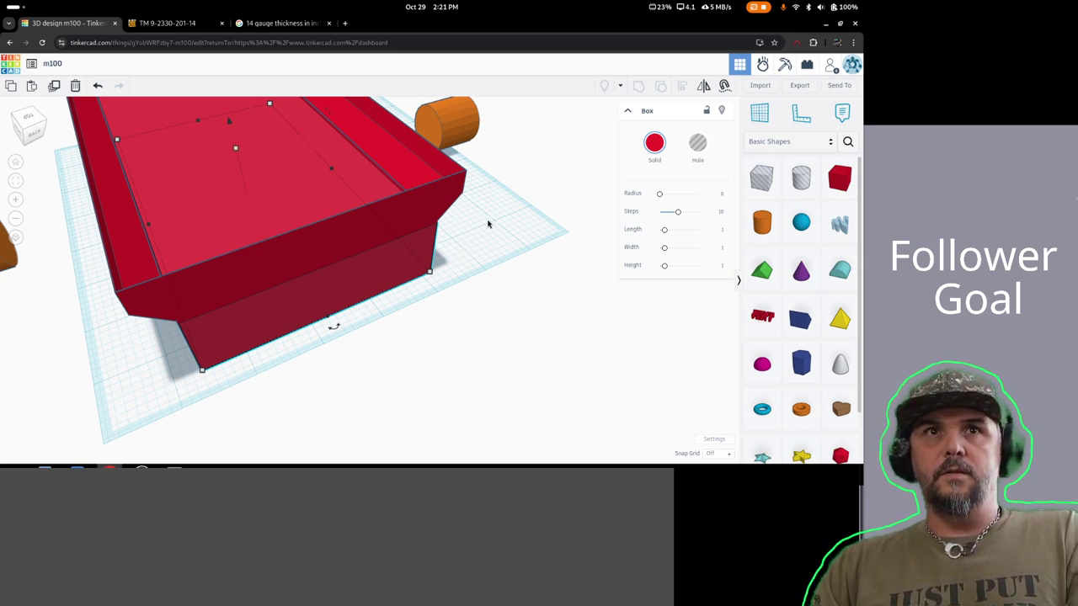
pyautogui.moveTo(488, 224); pyautogui.dragTo(421, 231, button='right')
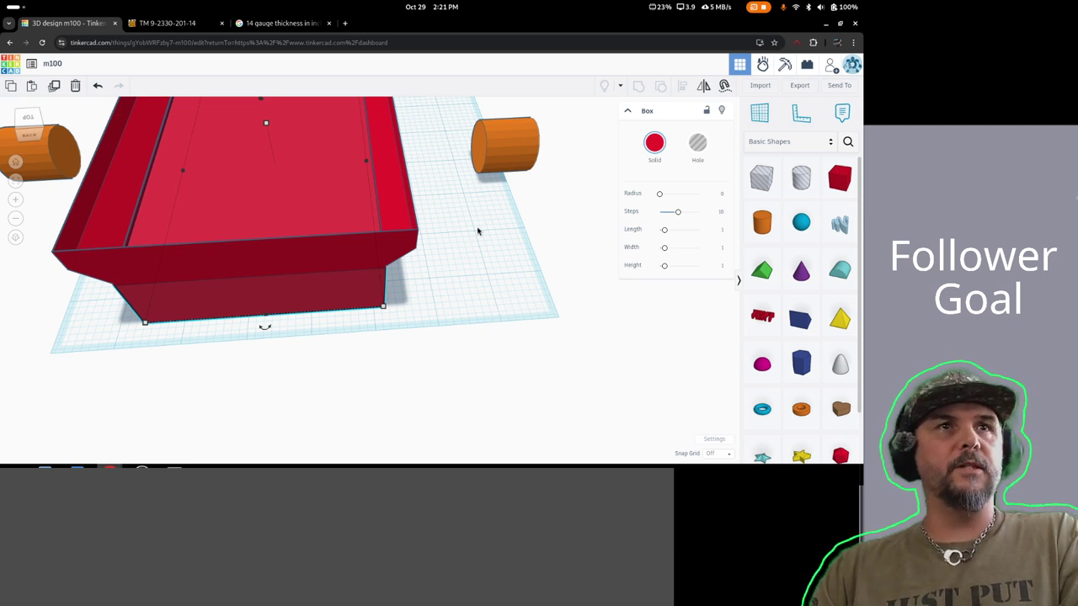
pyautogui.moveTo(477, 229); pyautogui.dragTo(285, 190, button='right')
pyautogui.click(301, 203)
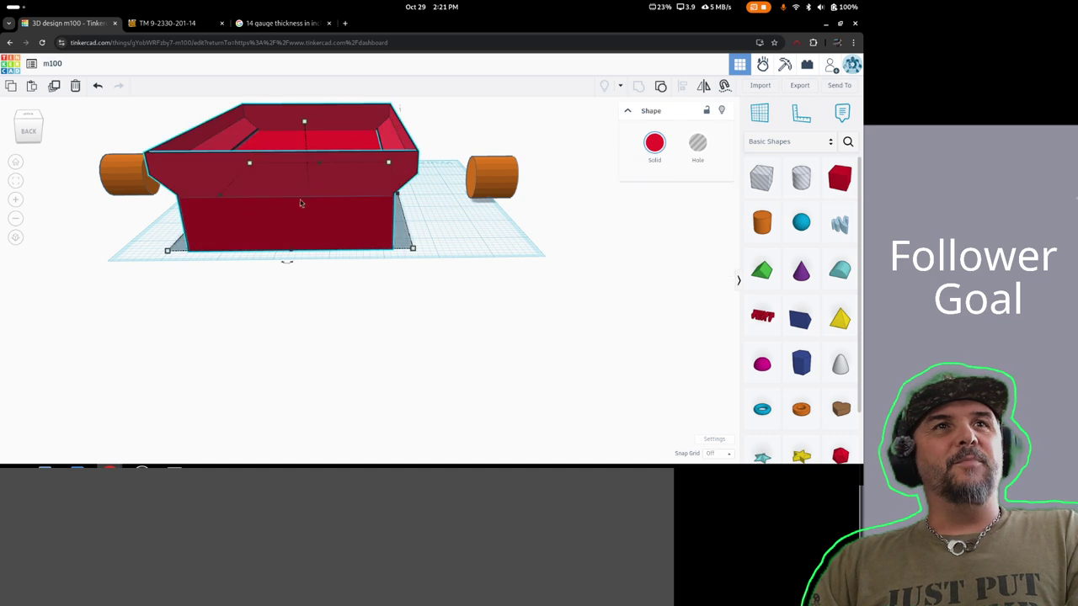
pyautogui.moveTo(490, 176); pyautogui.dragTo(225, 277, button='right')
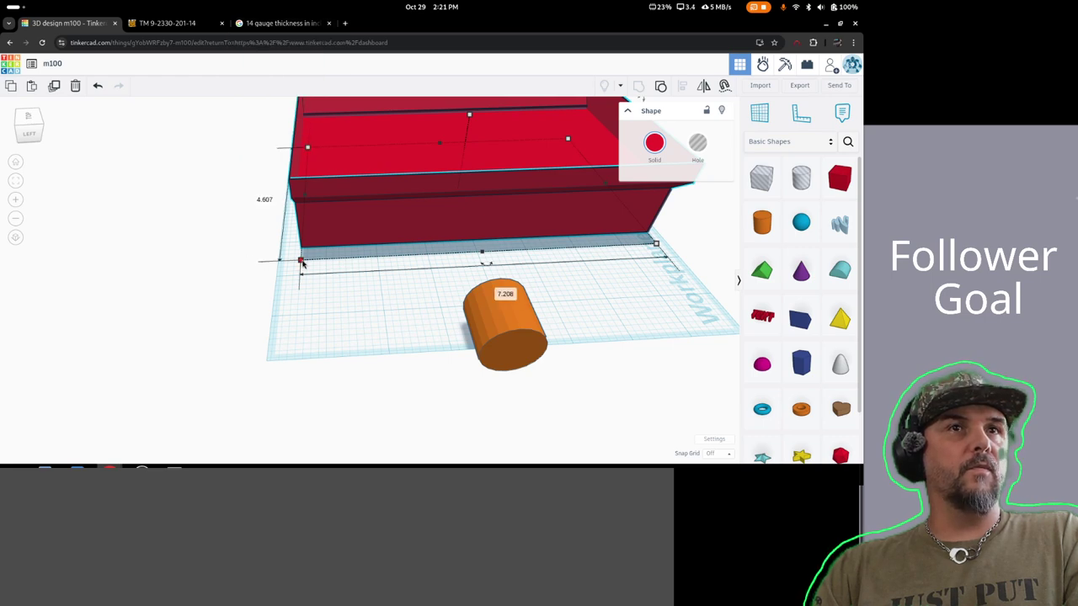
pyautogui.moveTo(284, 294); pyautogui.dragTo(449, 304, button='right')
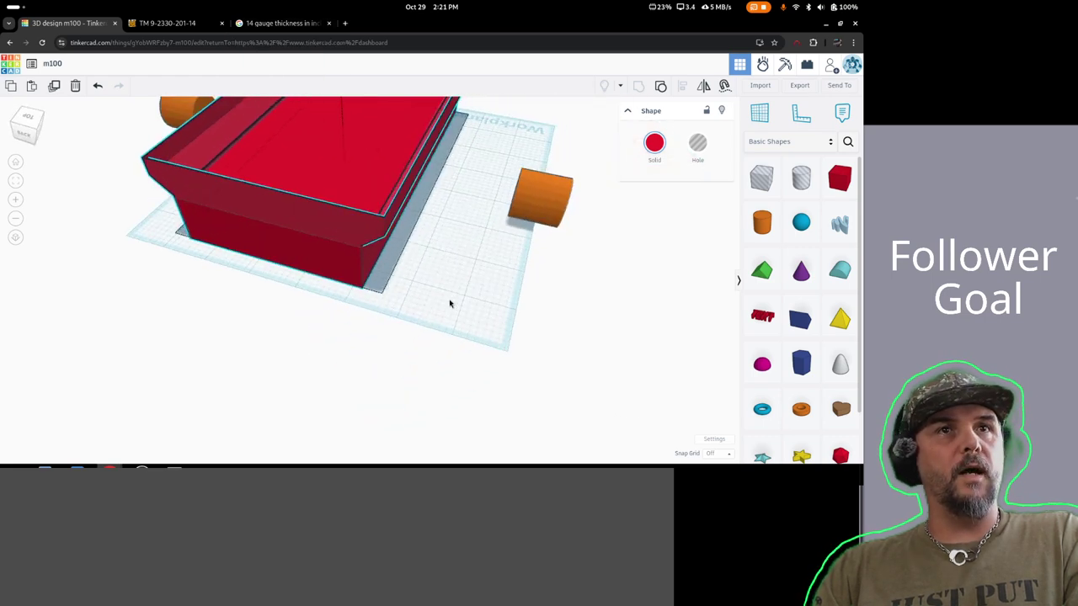
pyautogui.click(168, 22)
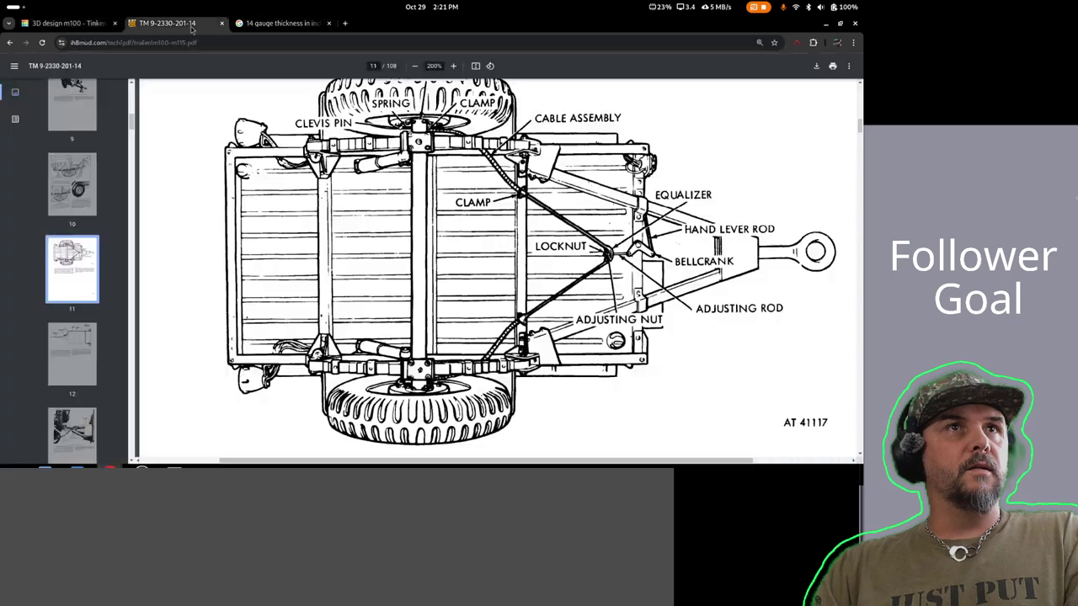
pyautogui.scroll(-5, 65, 259)
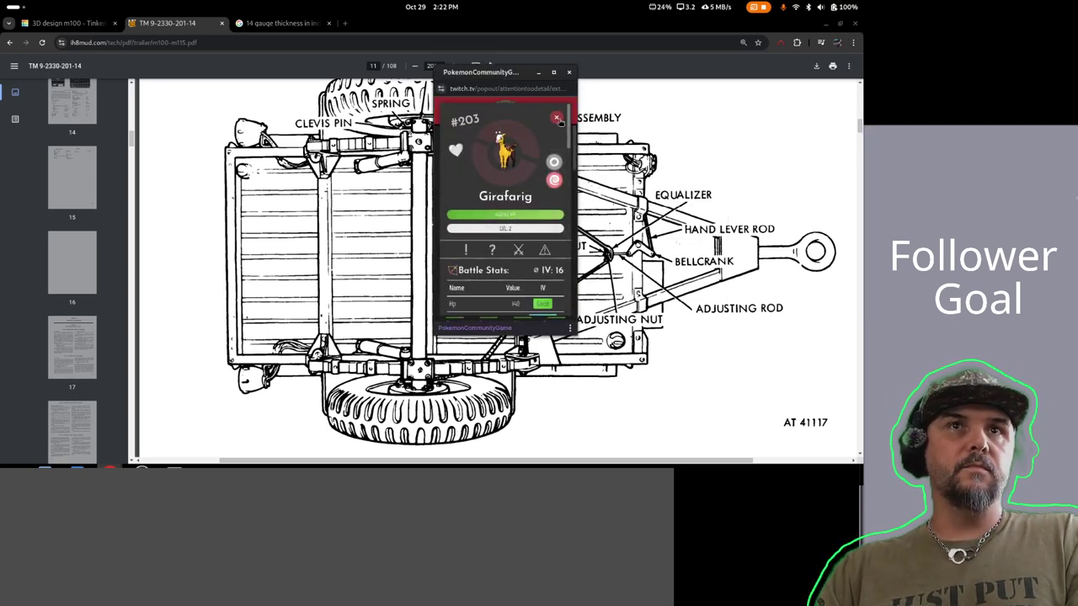
# - Close the Girafarig details in the PokemonCommunityGame window and look through the missions list
pyautogui.click(556, 119)
pyautogui.click(505, 111)
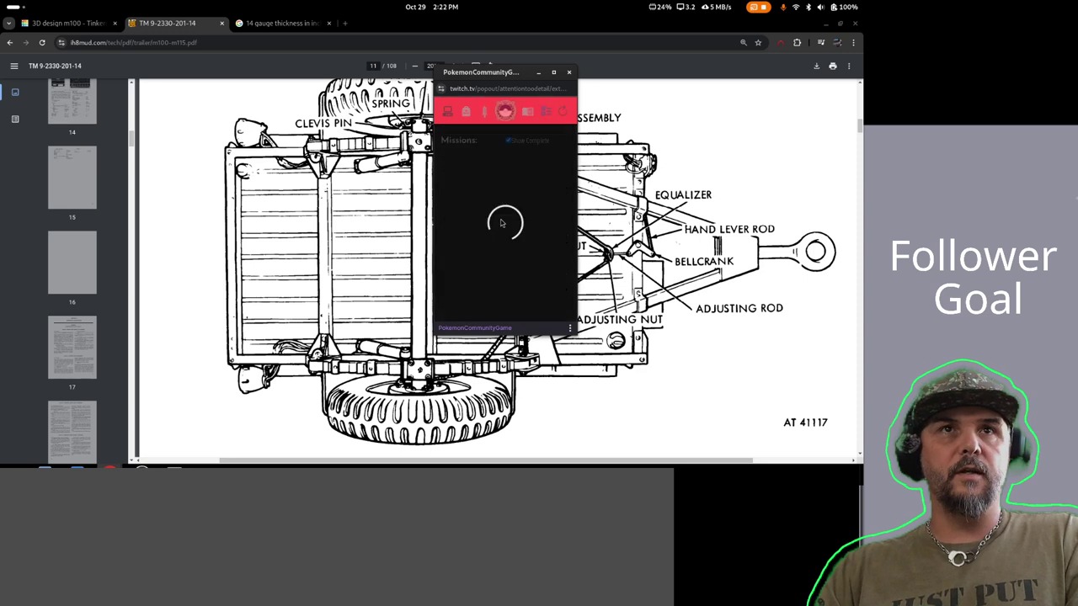
pyautogui.scroll(-5, 510, 253)
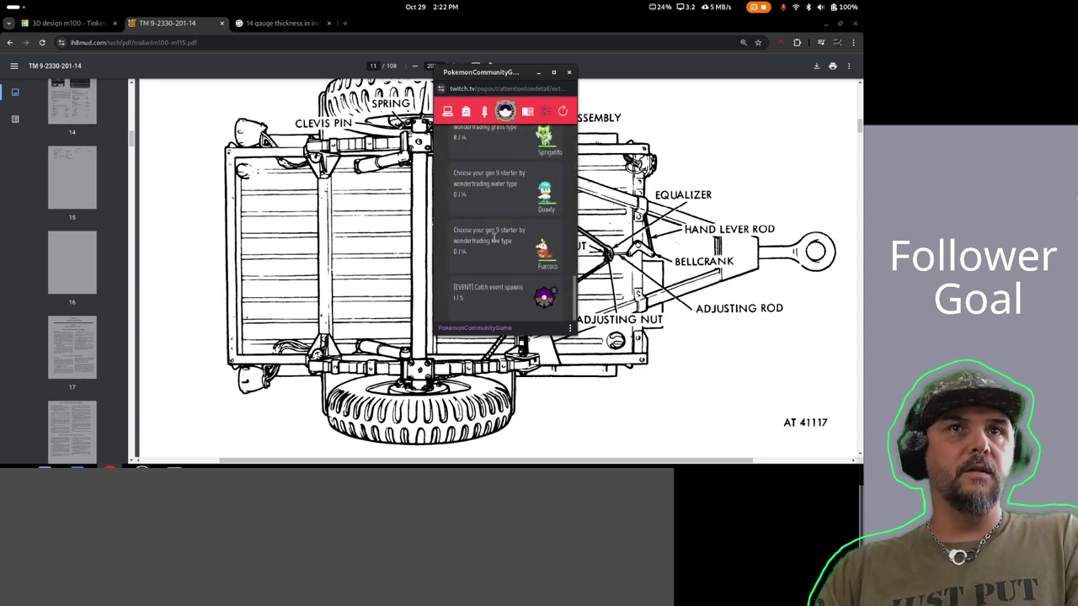
pyautogui.scroll(2, 488, 203)
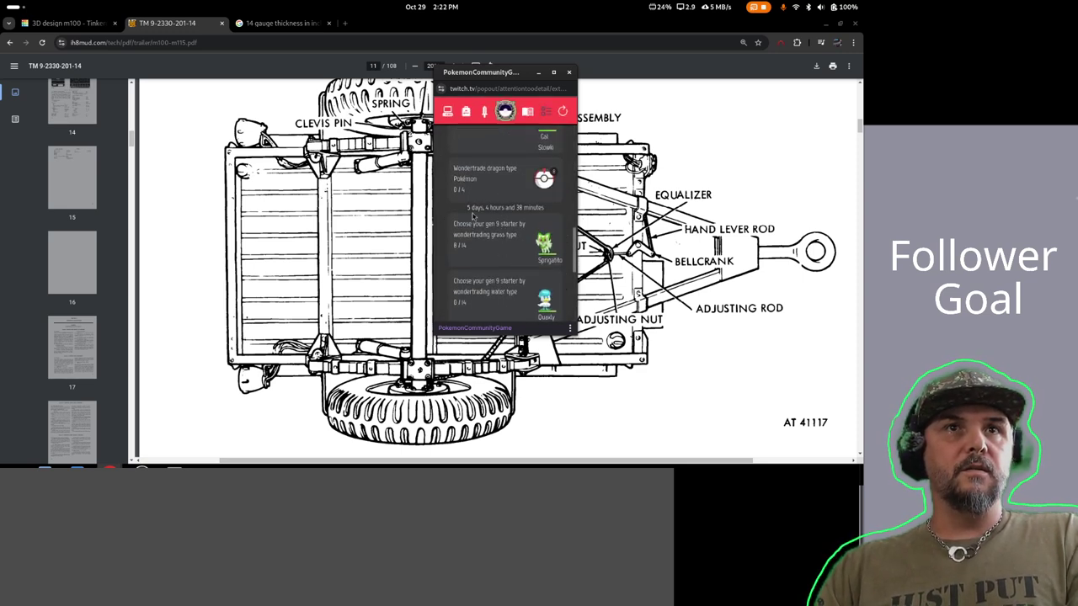
pyautogui.scroll(5, 480, 252)
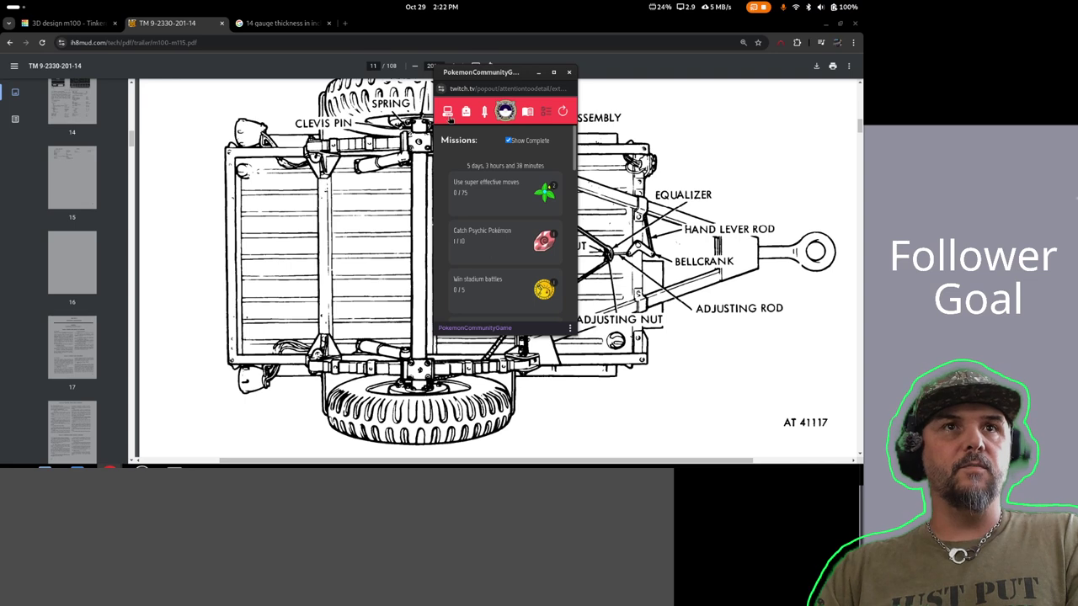
# - Browse the caught Pokémon in the PokemonCommunityGame window and review the Oddish's battle stats
pyautogui.click(449, 118)
pyautogui.scroll(-2, 497, 236)
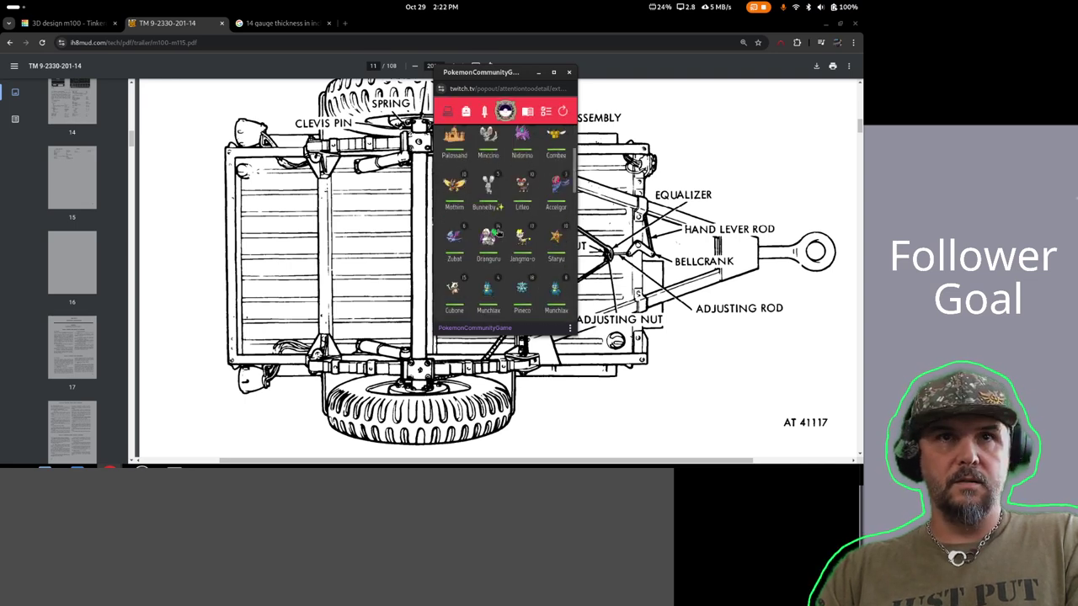
pyautogui.scroll(-2, 496, 234)
pyautogui.scroll(-1, 462, 260)
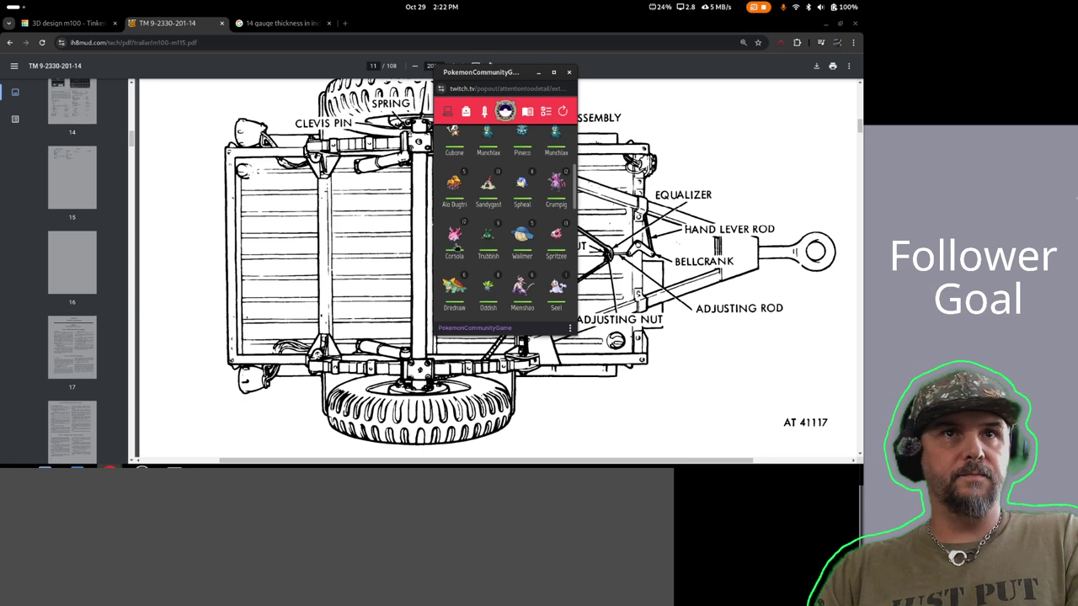
pyautogui.click(487, 286)
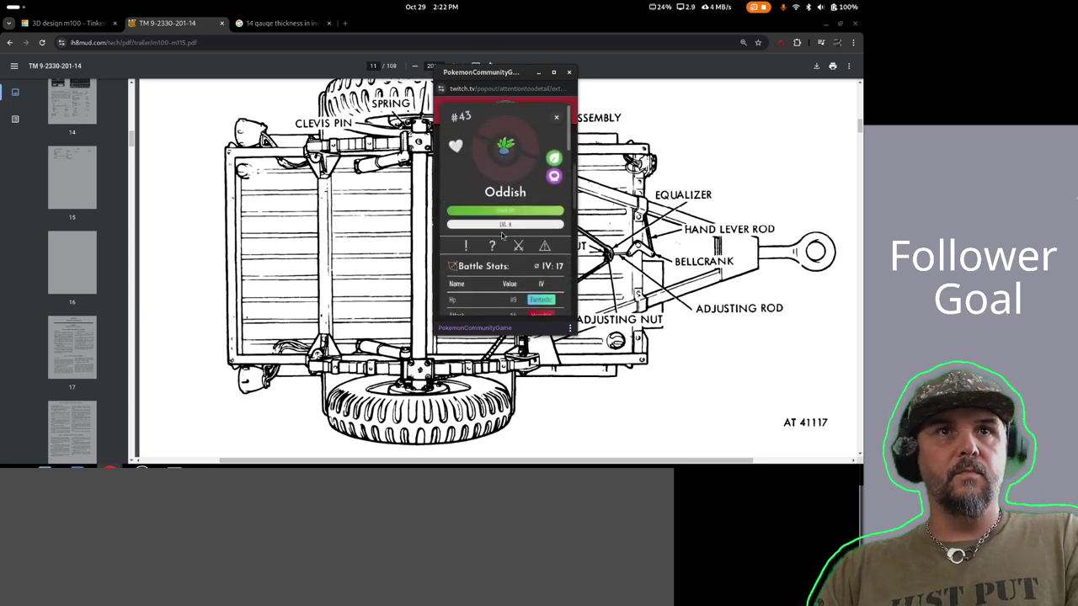
pyautogui.scroll(-3, 502, 236)
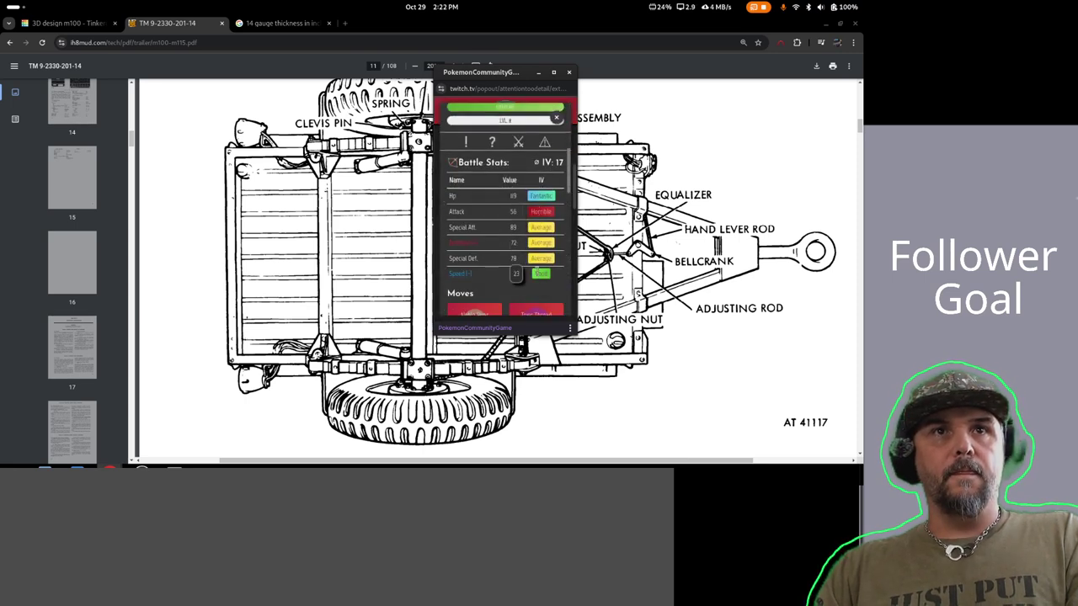
pyautogui.scroll(3, 505, 237)
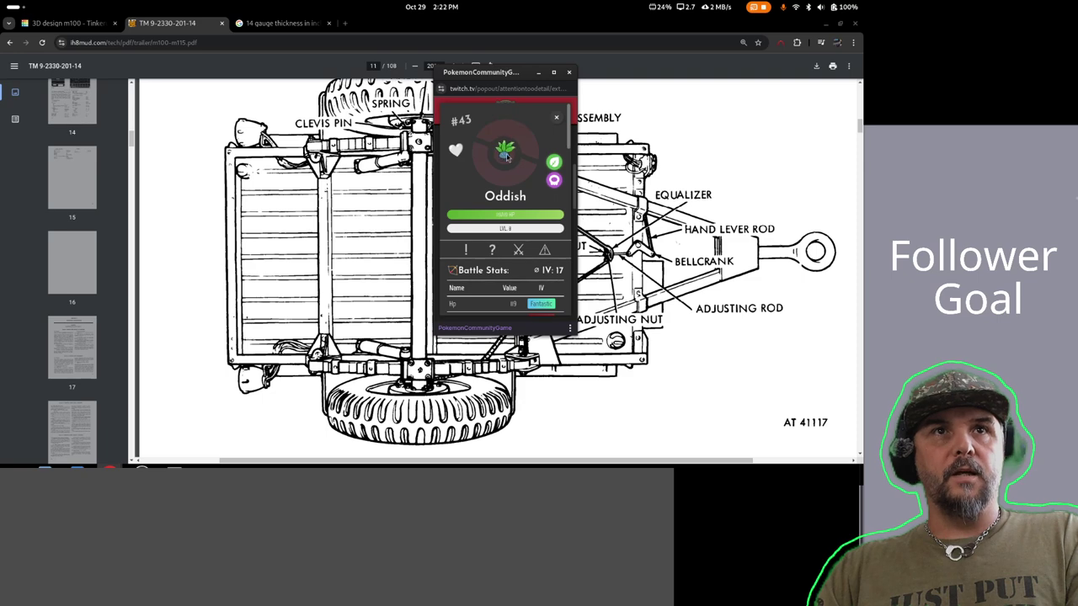
# - Trade the Oddish and minimise the PokemonCommunityGame window
pyautogui.scroll(-5, 497, 191)
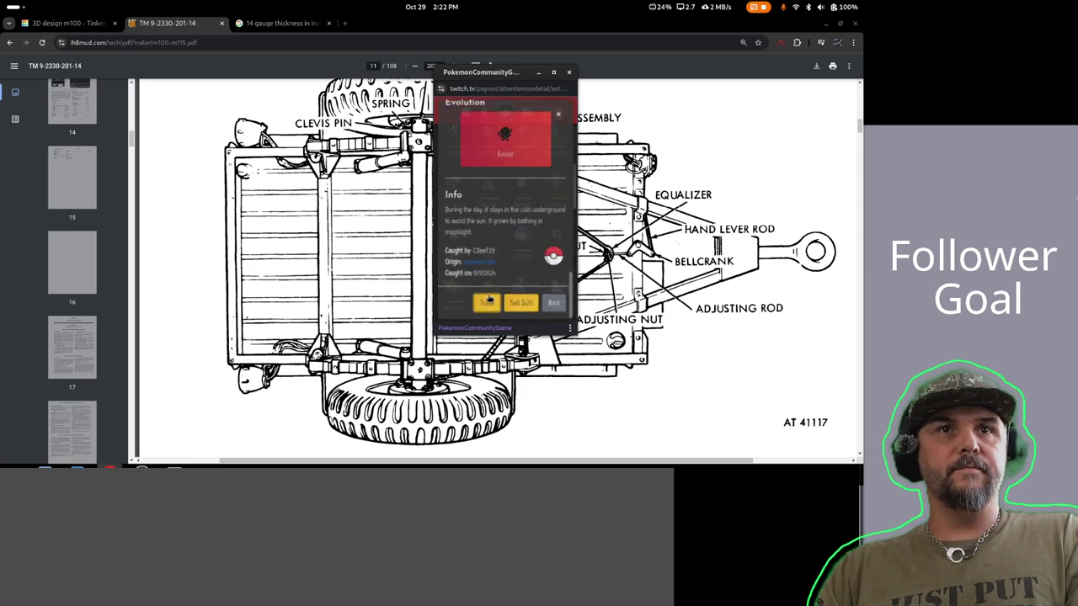
pyautogui.click(489, 300)
pyautogui.click(511, 153)
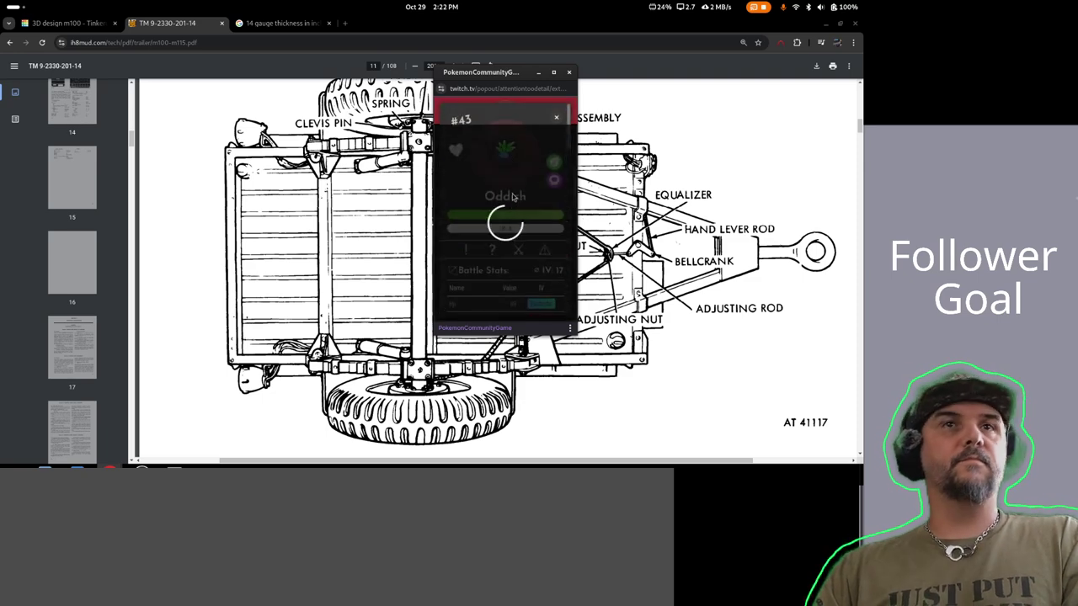
pyautogui.click(554, 118)
pyautogui.moveTo(495, 81); pyautogui.dragTo(504, 84)
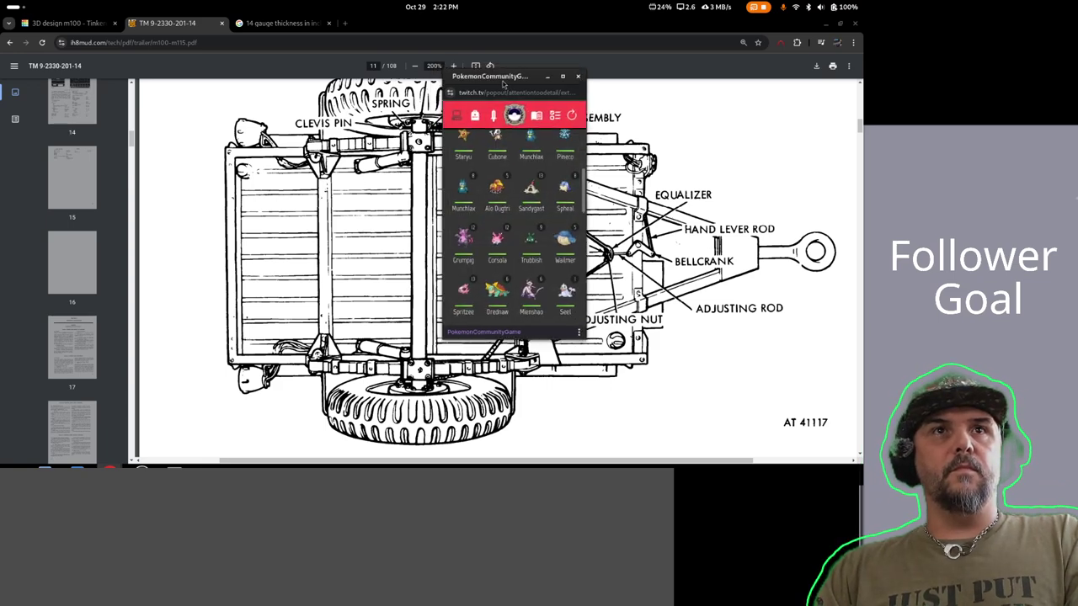
pyautogui.click(547, 75)
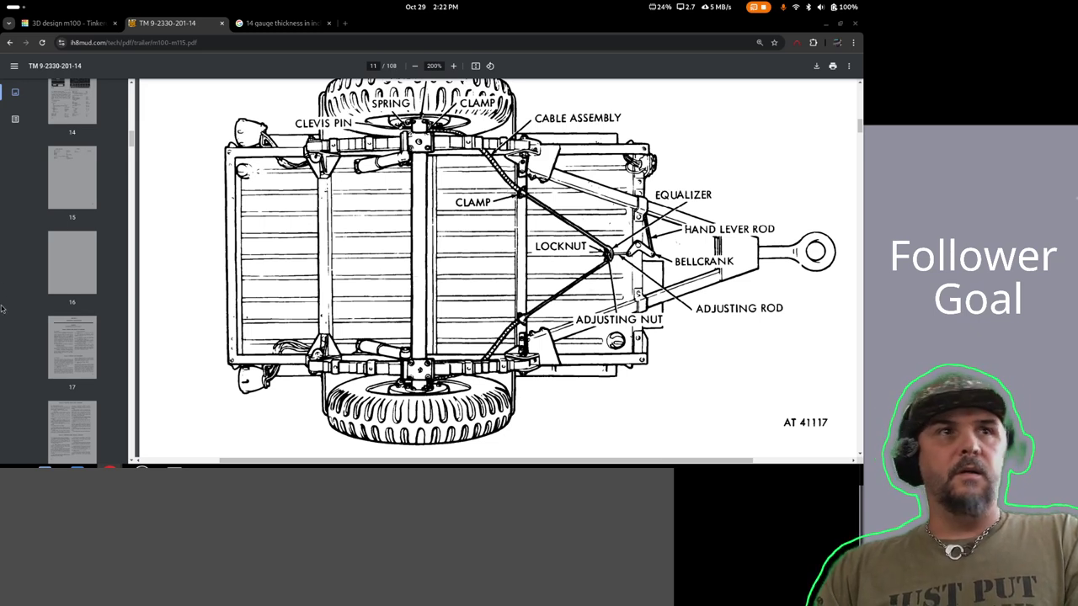
# - Consult the trailer manual's lubrication chart on page 22 and the weight and dimension data plate on page 14
pyautogui.scroll(-4, 62, 342)
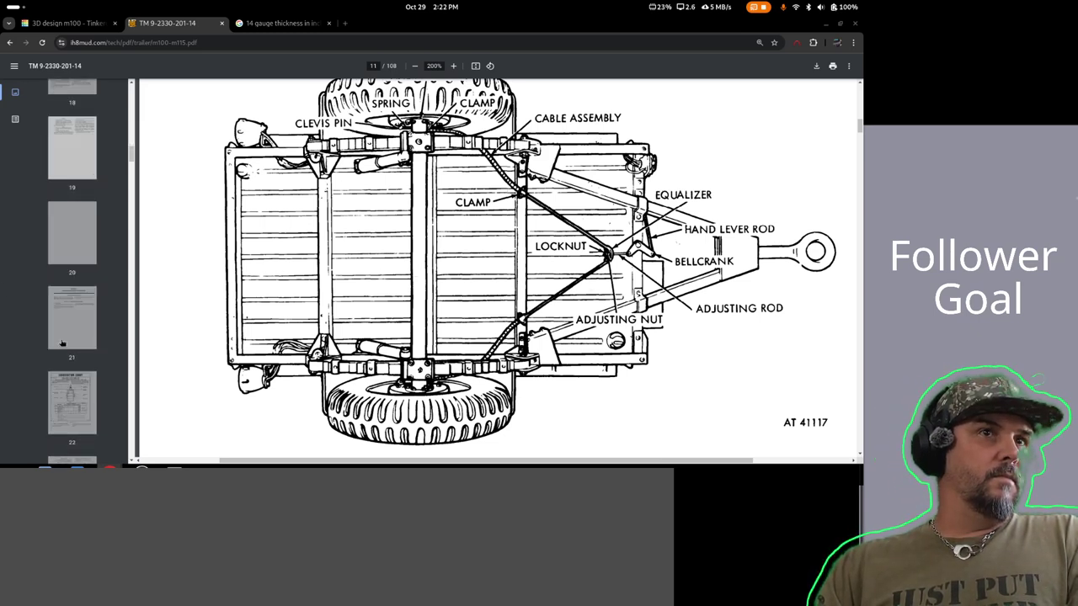
pyautogui.scroll(-5, 61, 342)
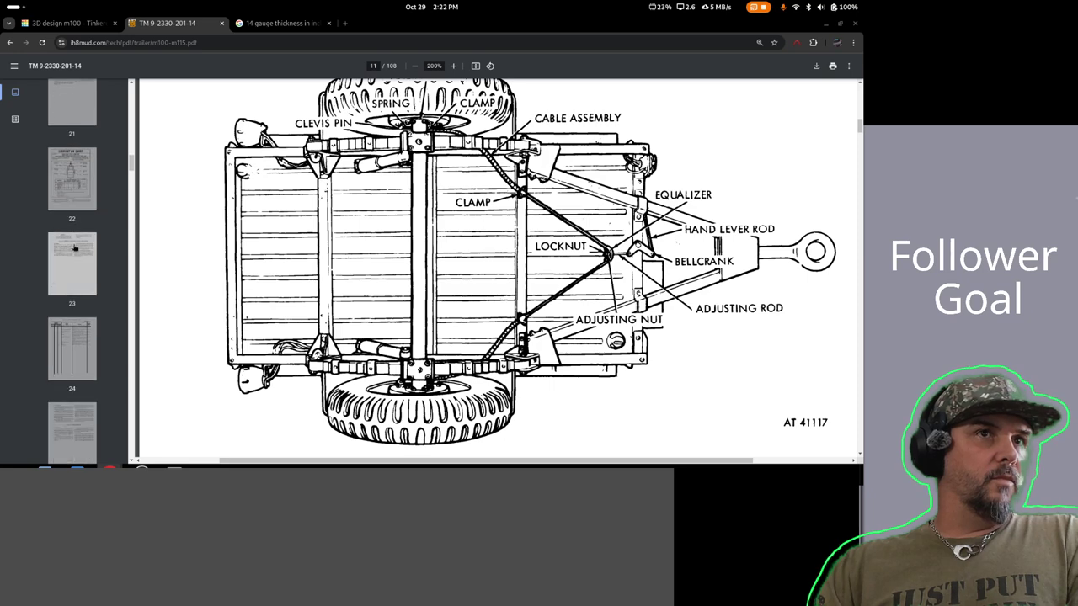
pyautogui.click(70, 180)
pyautogui.scroll(-3, 424, 266)
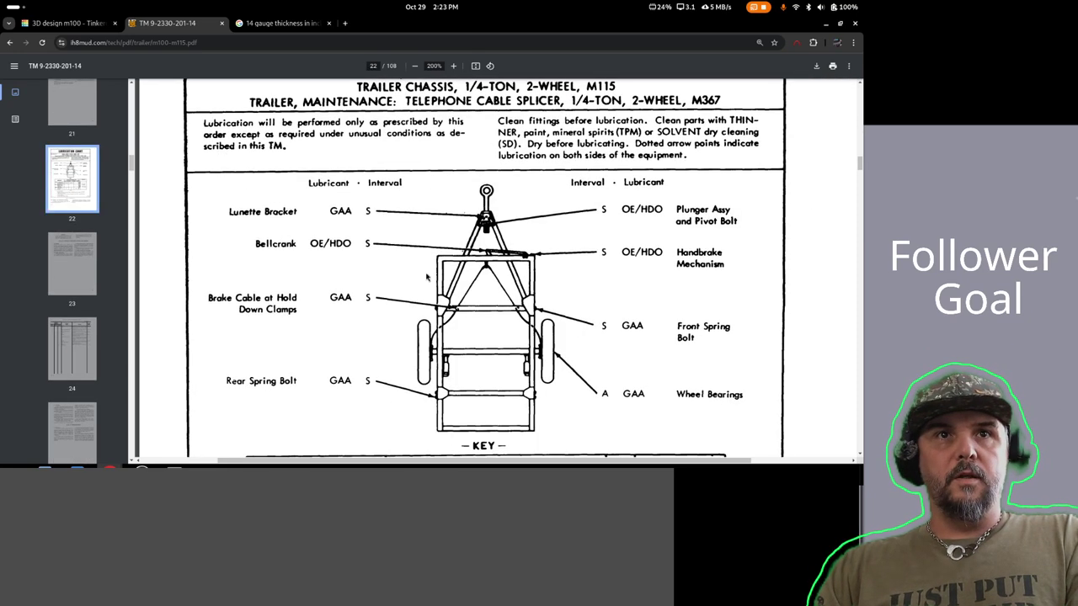
pyautogui.scroll(8, 47, 259)
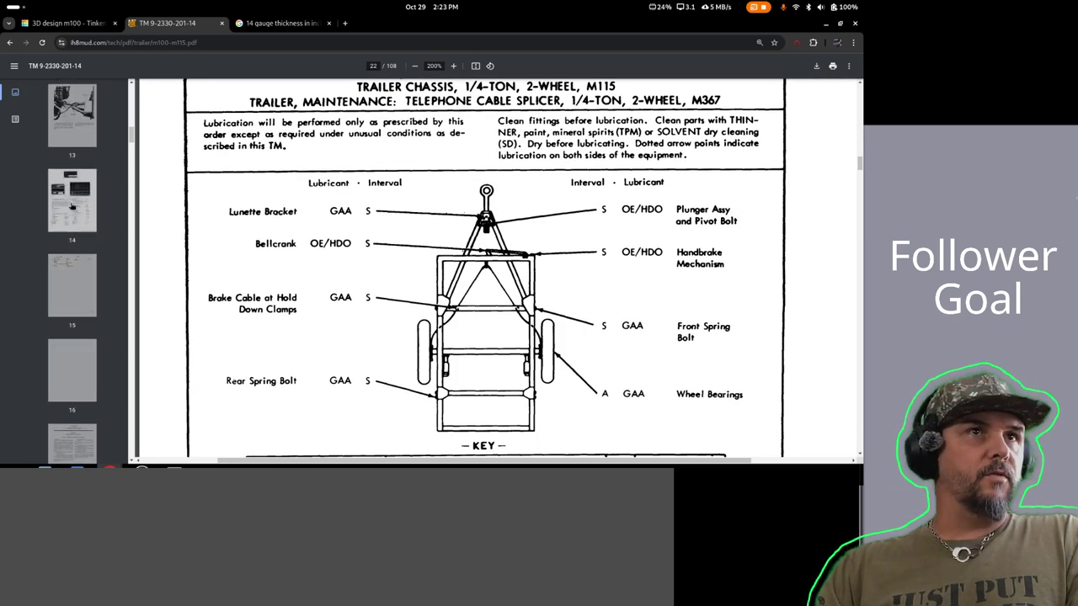
pyautogui.click(71, 202)
pyautogui.scroll(-3, 398, 278)
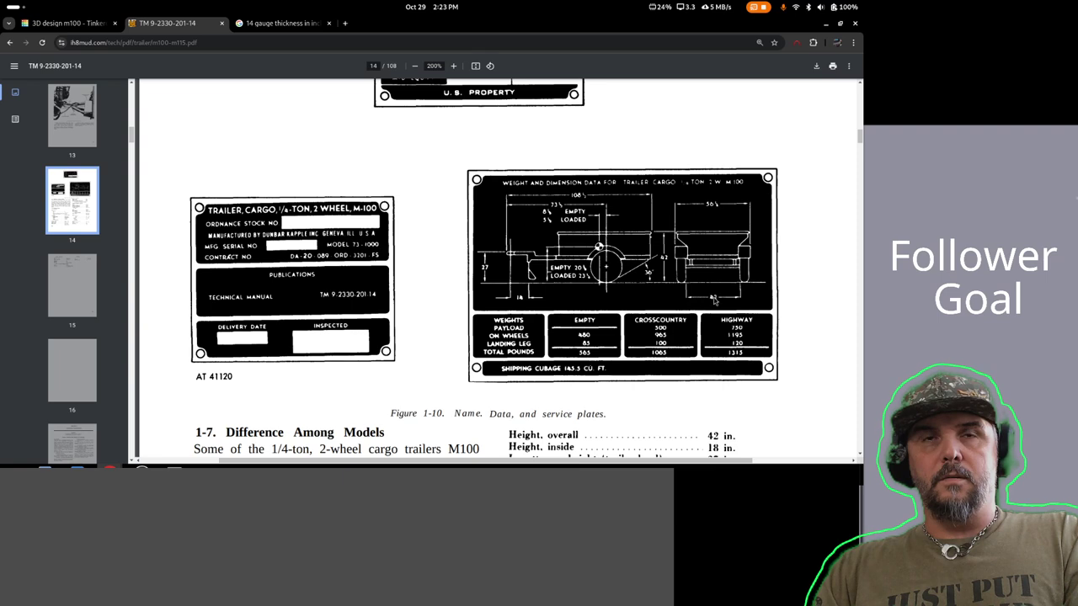
# - Switch to the m100 design in Tinkercad and inspect the tub and its floor from the back and above
pyautogui.click(72, 23)
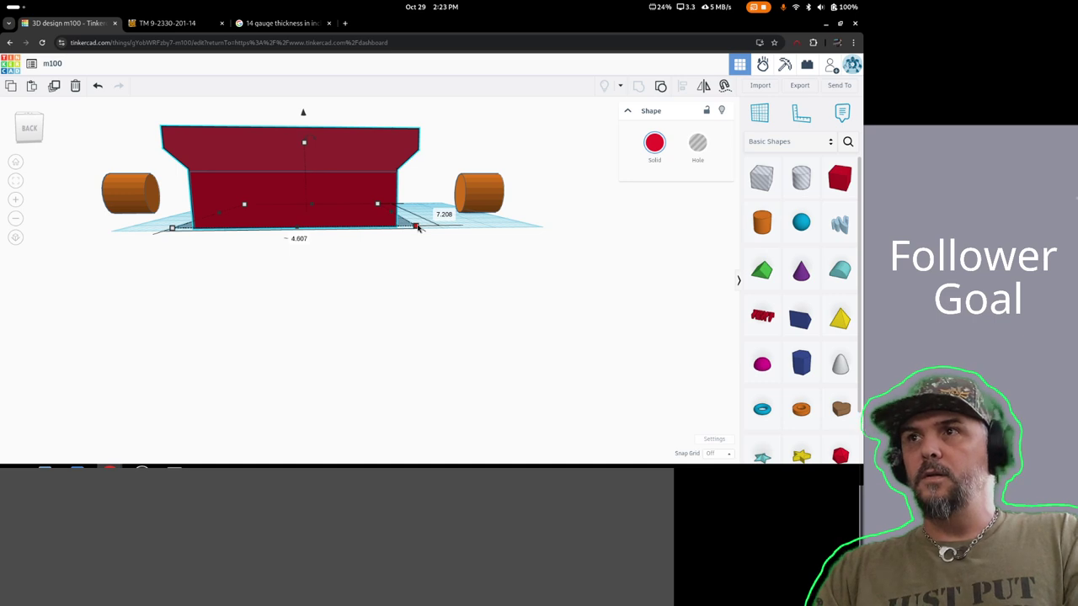
pyautogui.moveTo(453, 231); pyautogui.dragTo(418, 250, button='right')
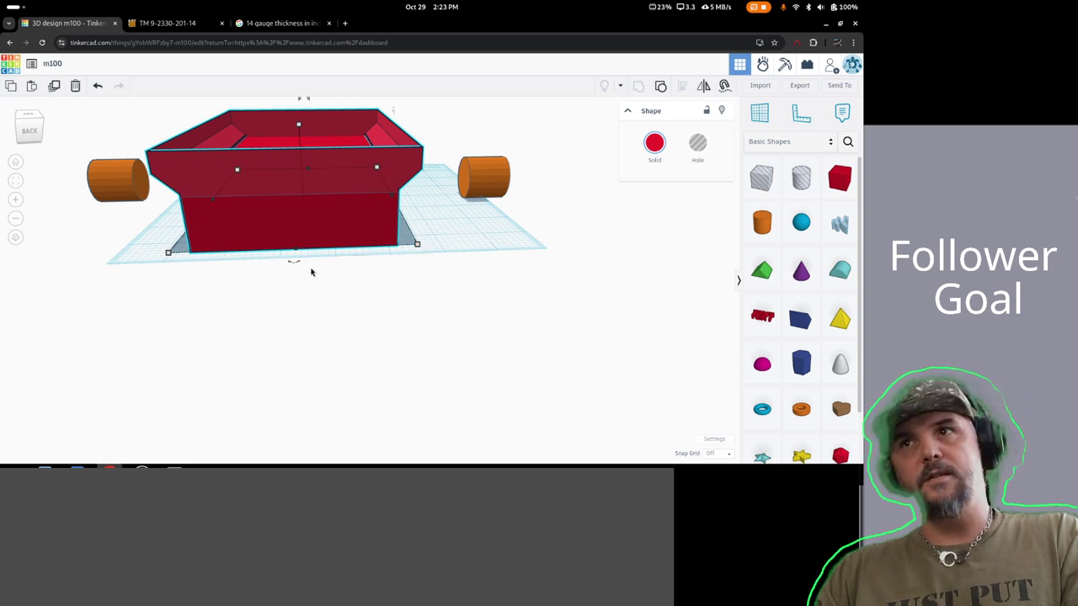
pyautogui.moveTo(311, 270); pyautogui.dragTo(407, 216, button='right')
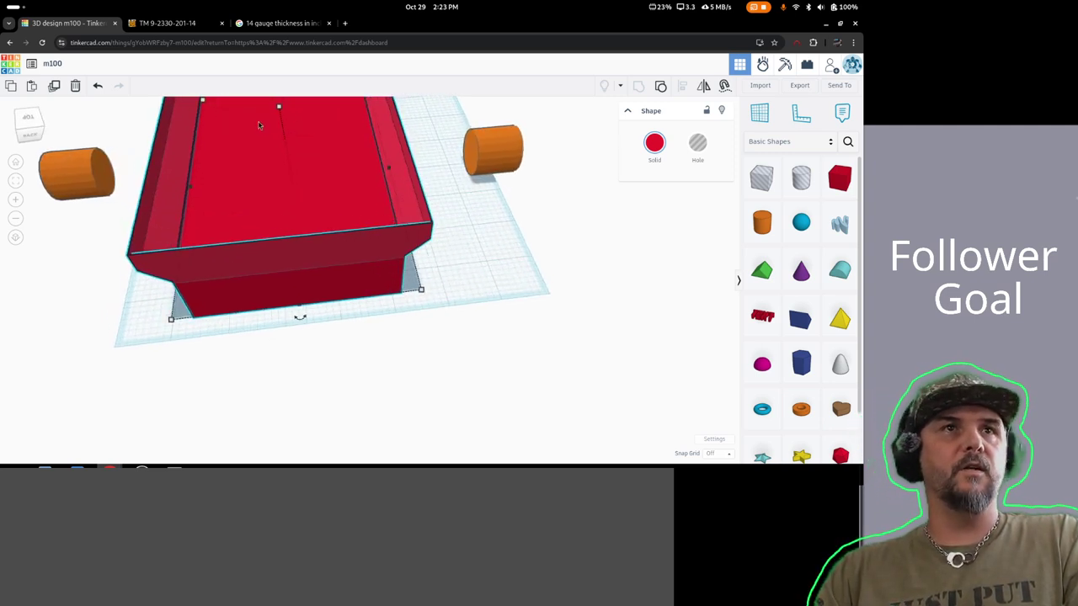
pyautogui.moveTo(497, 246); pyautogui.dragTo(483, 213, button='right')
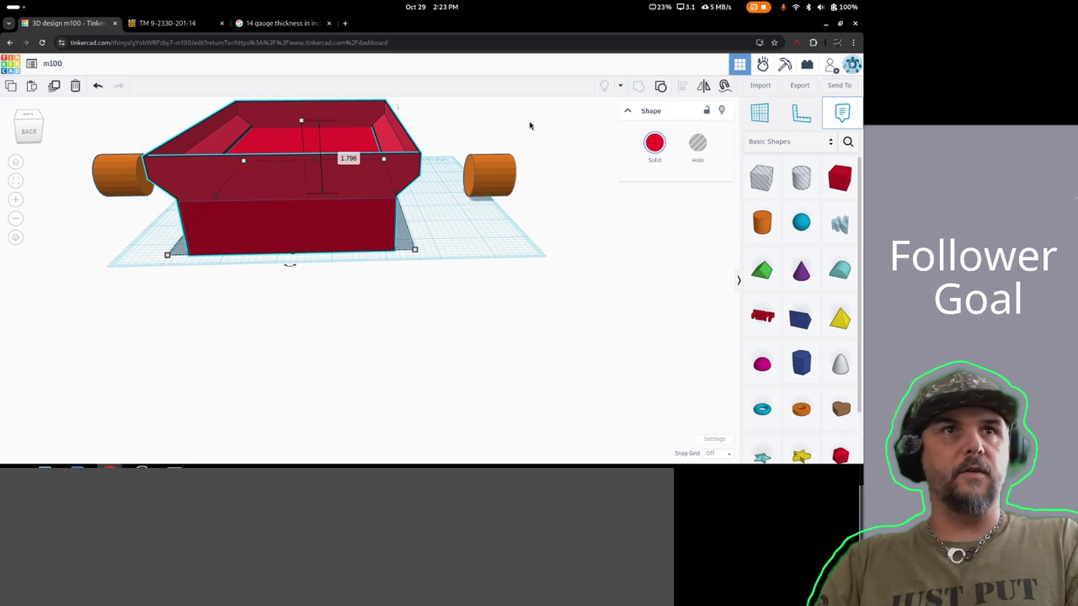
# - Try to set the tub shell's height to 0.007 in and undo that change
pyautogui.click(340, 173)
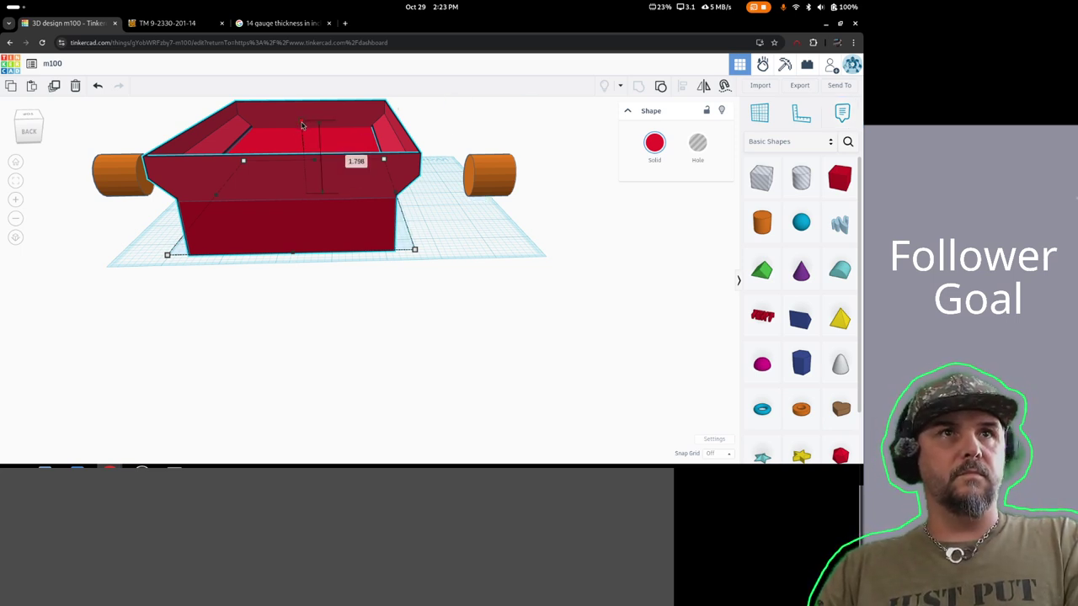
pyautogui.moveTo(302, 122); pyautogui.dragTo(302, 130)
pyautogui.click(348, 160)
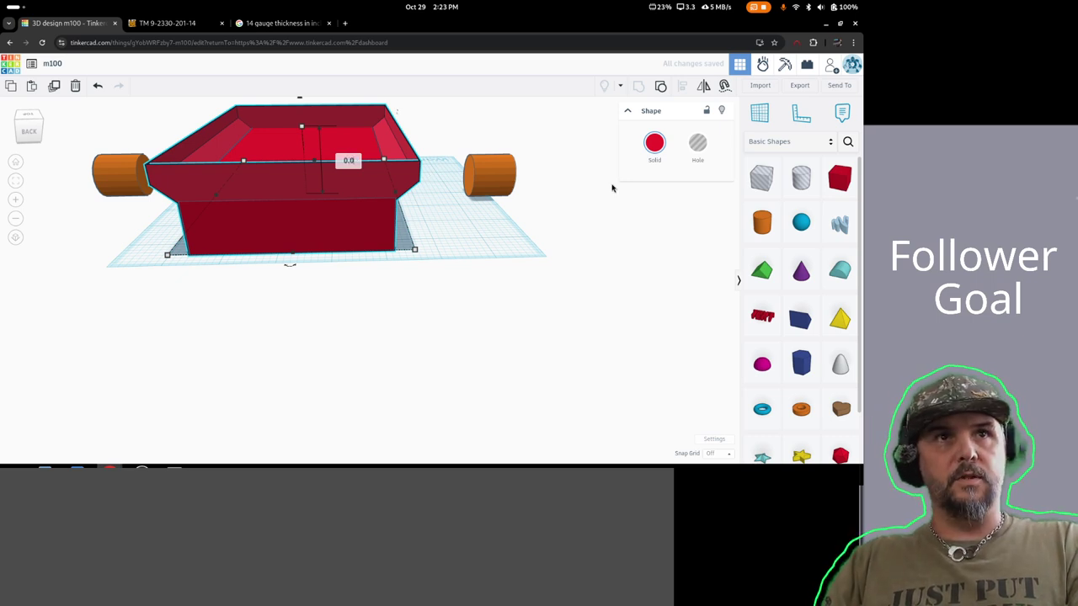
pyautogui.press('Return')
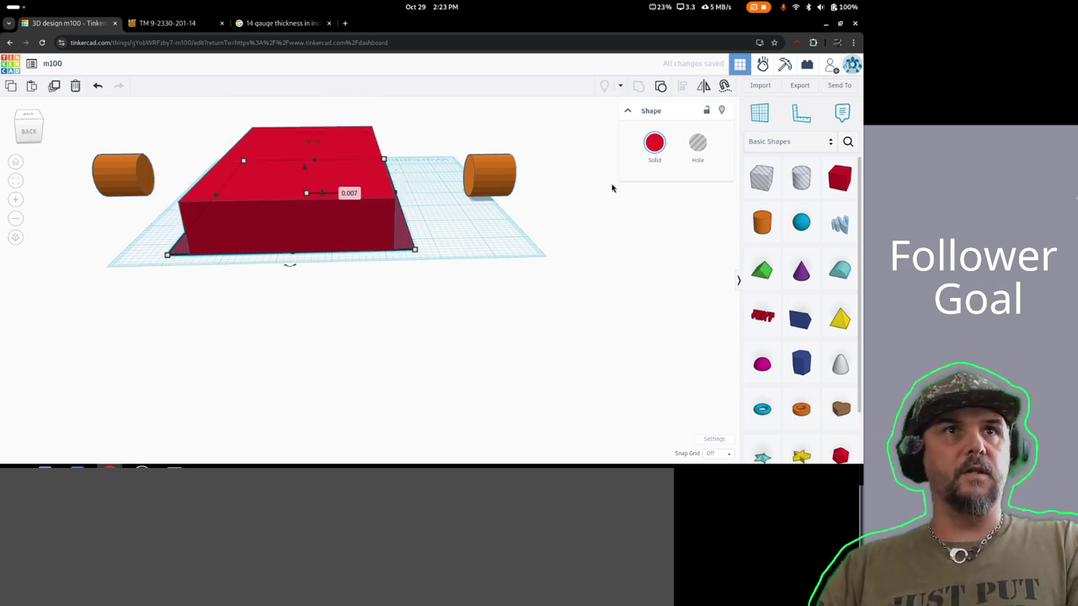
pyautogui.hotkey('ctrl', 'z')
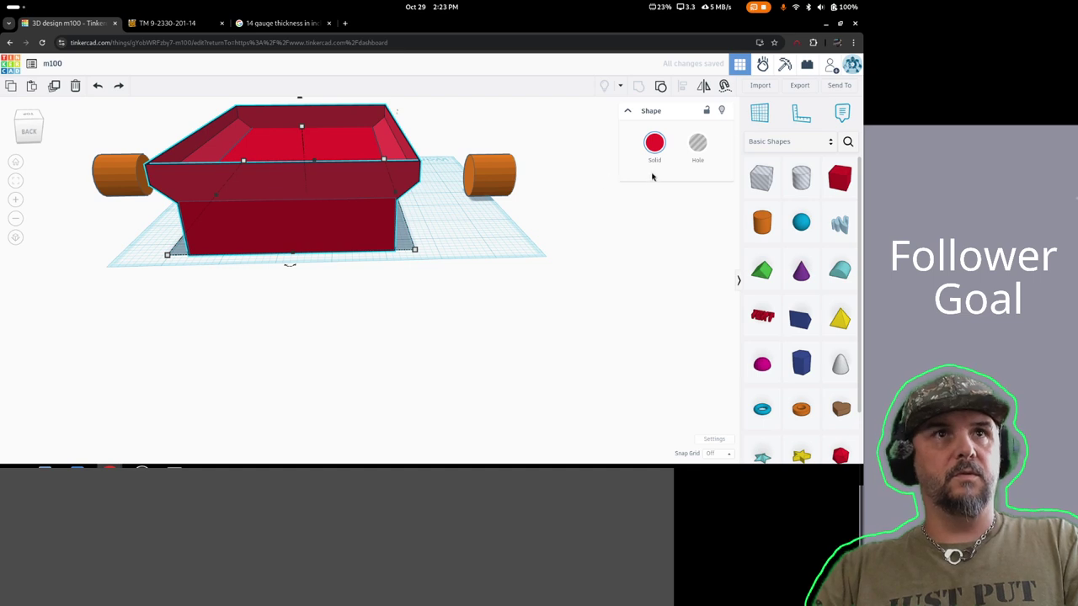
# - Set the height of the floor box inside the tub to 0.007 in and check the thinned floor
pyautogui.click(426, 207)
pyautogui.click(292, 143)
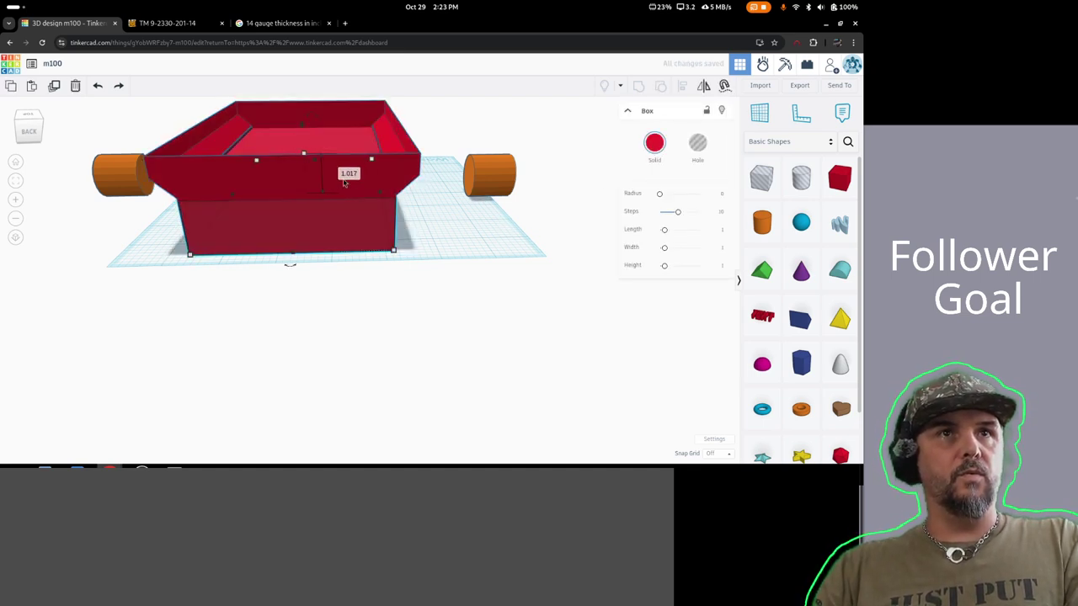
pyautogui.click(349, 173)
pyautogui.write('0')
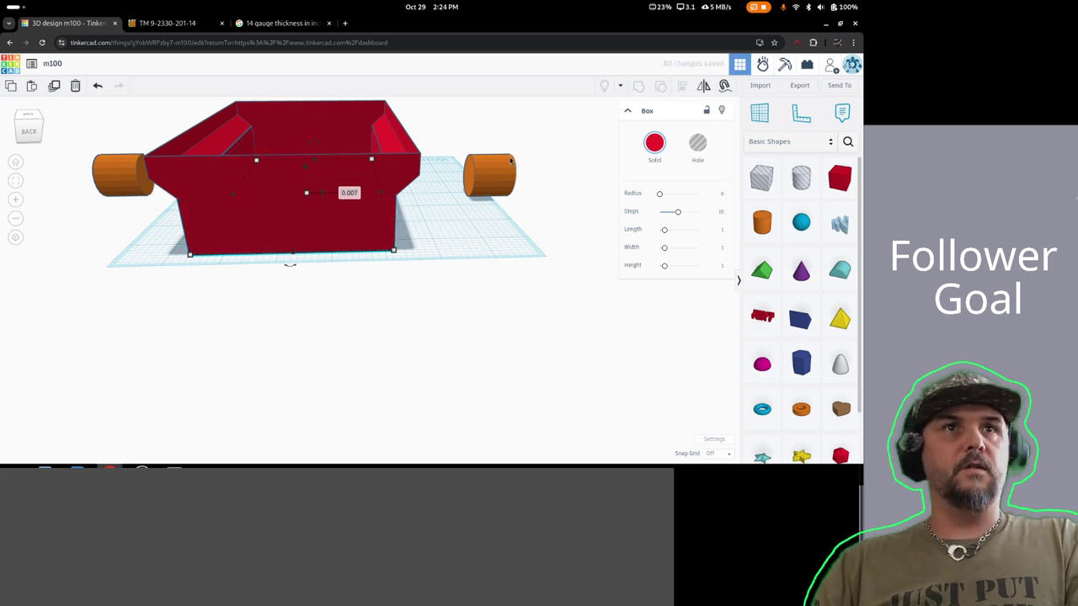
pyautogui.click(457, 210)
pyautogui.moveTo(434, 249); pyautogui.dragTo(559, 225, button='right')
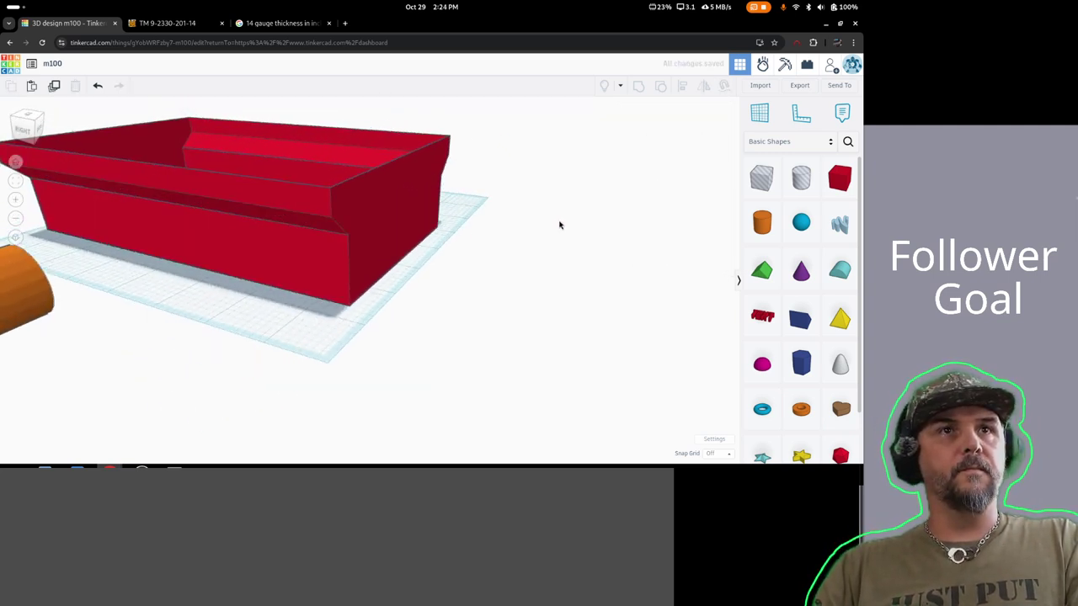
pyautogui.moveTo(286, 306); pyautogui.dragTo(224, 229, button='right')
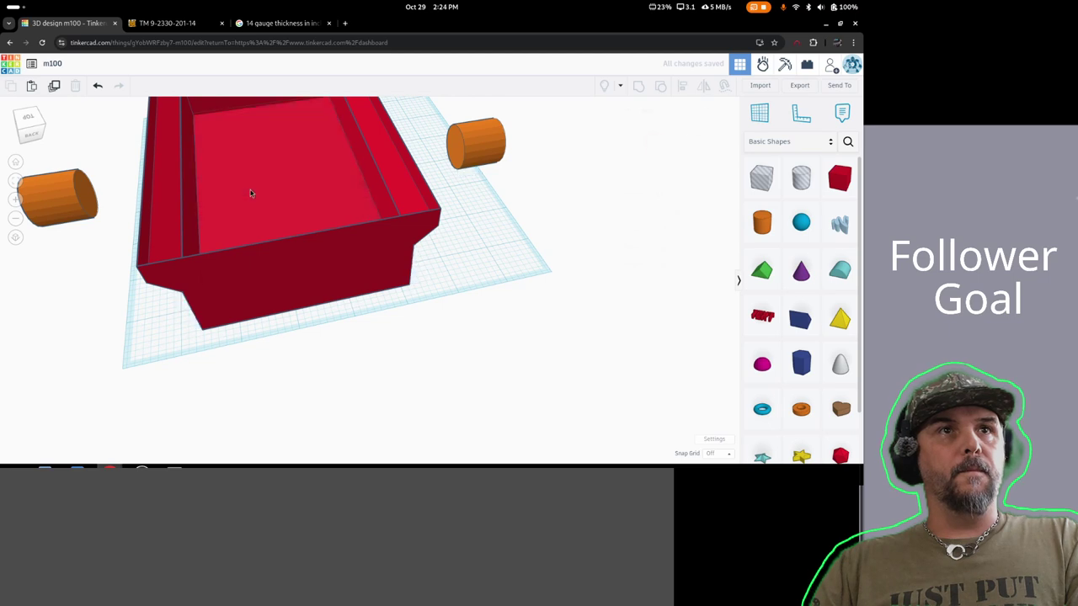
pyautogui.click(204, 189)
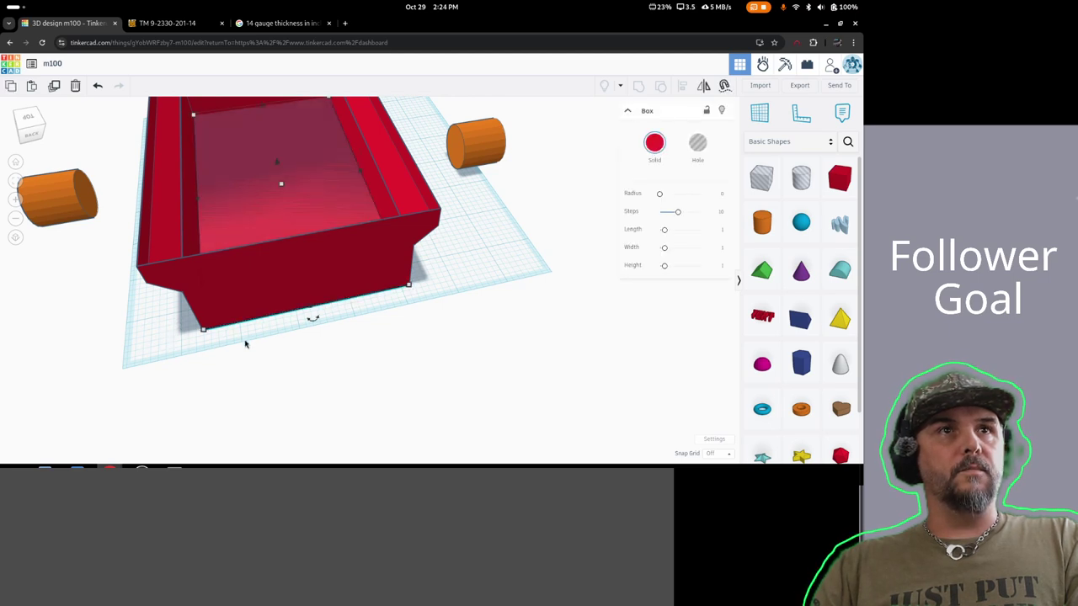
pyautogui.keyDown('shift'); pyautogui.click(166, 213); pyautogui.keyUp('shift')
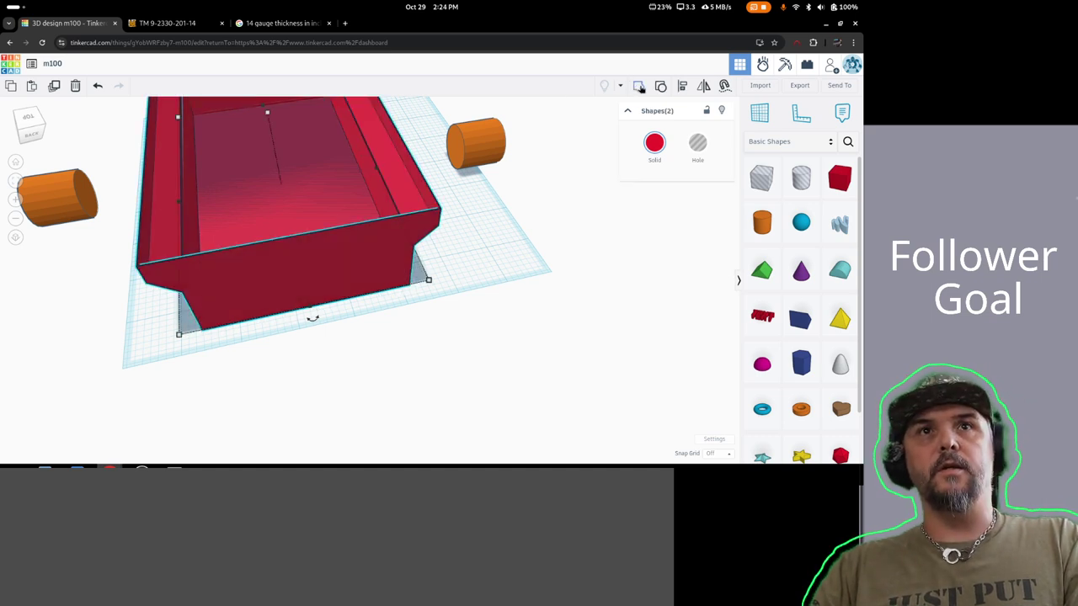
pyautogui.click(521, 236)
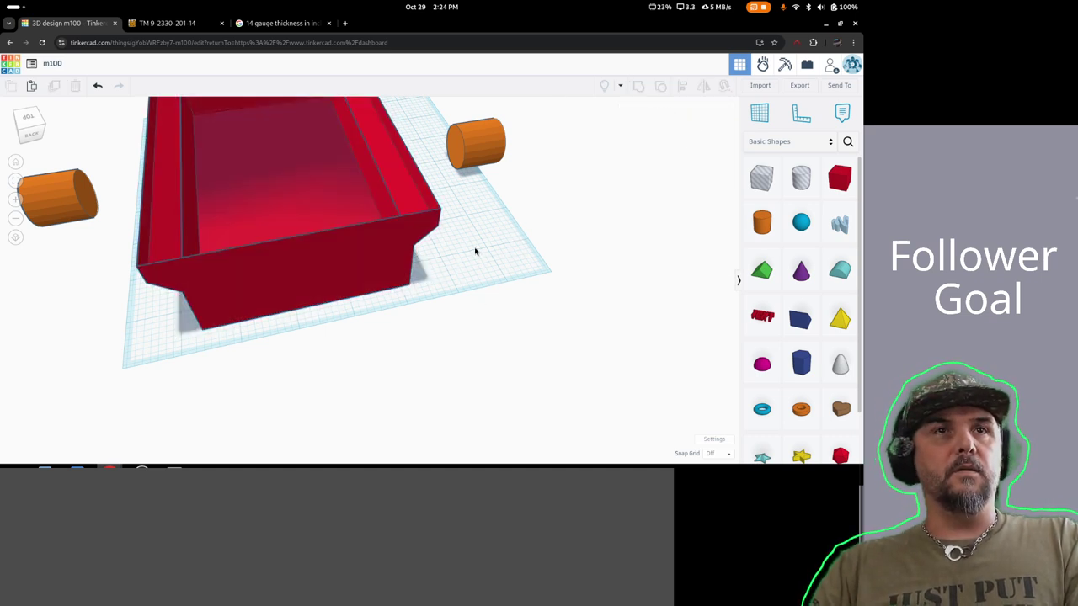
# - Raise the tub shell so that it sits 0.007 in above the workplane
pyautogui.click(345, 258)
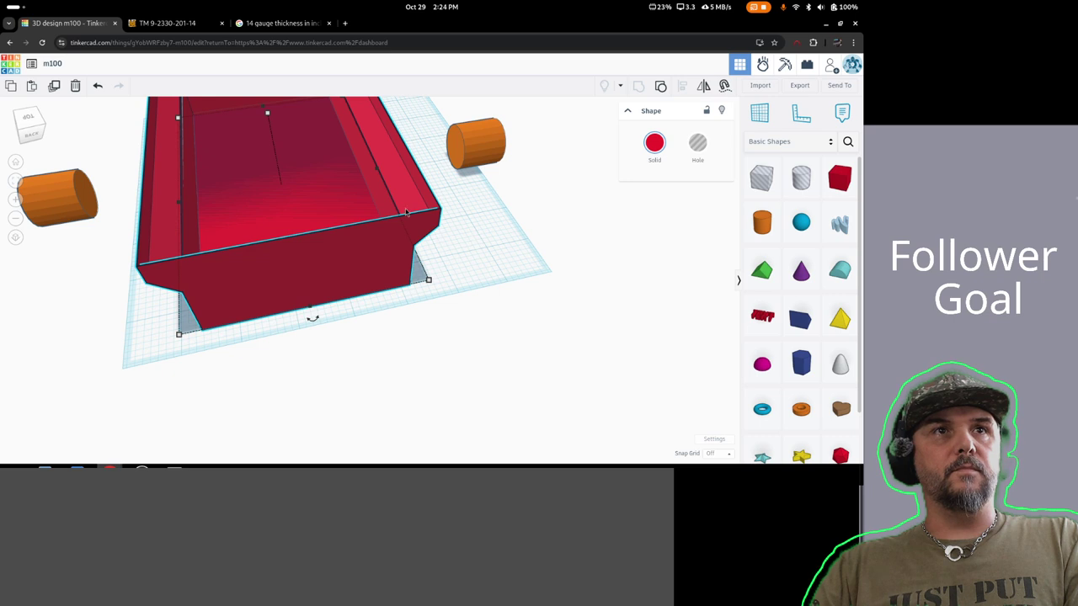
pyautogui.moveTo(459, 227); pyautogui.dragTo(485, 210, button='right')
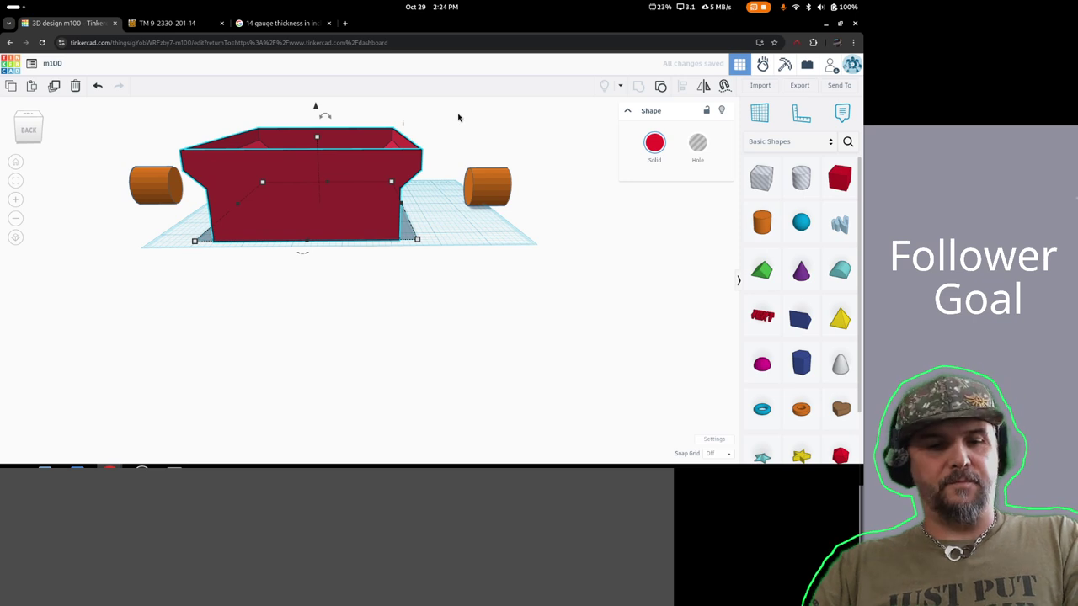
pyautogui.press('f')
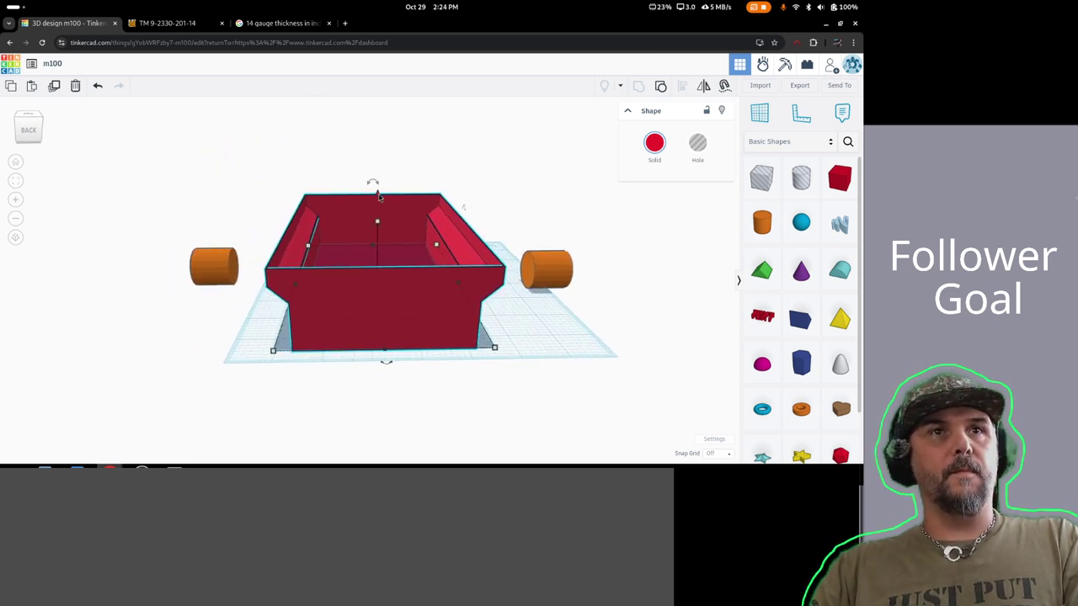
pyautogui.click(412, 204)
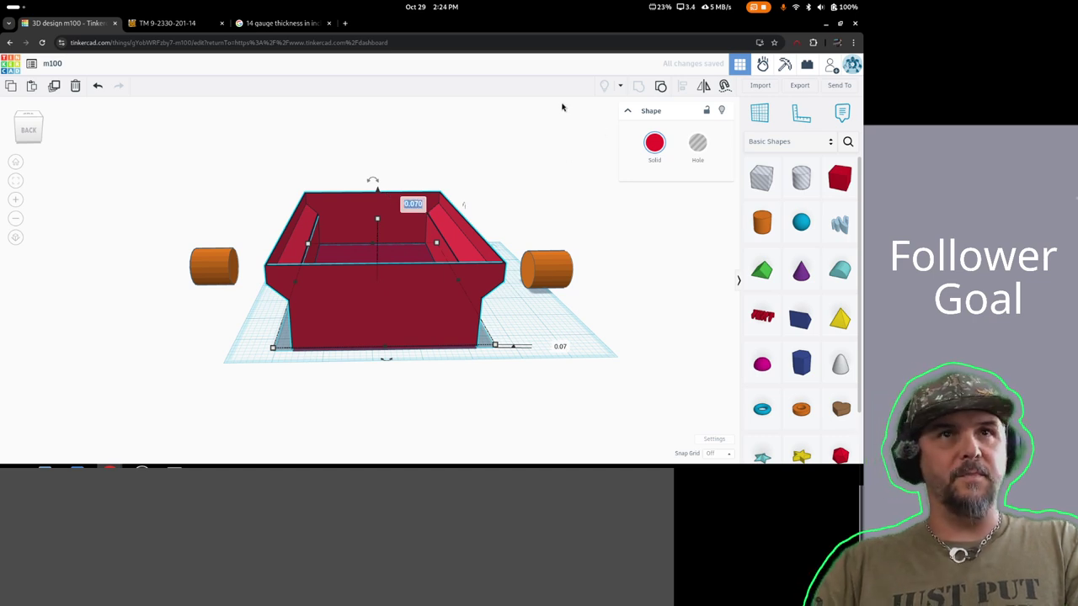
pyautogui.write('0.0')
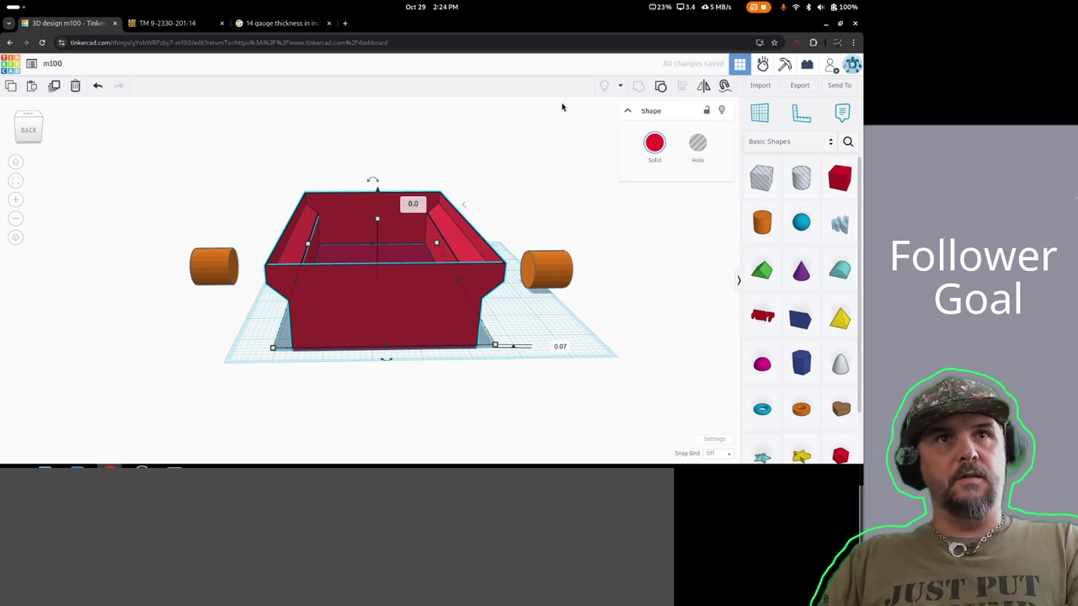
pyautogui.press('Return')
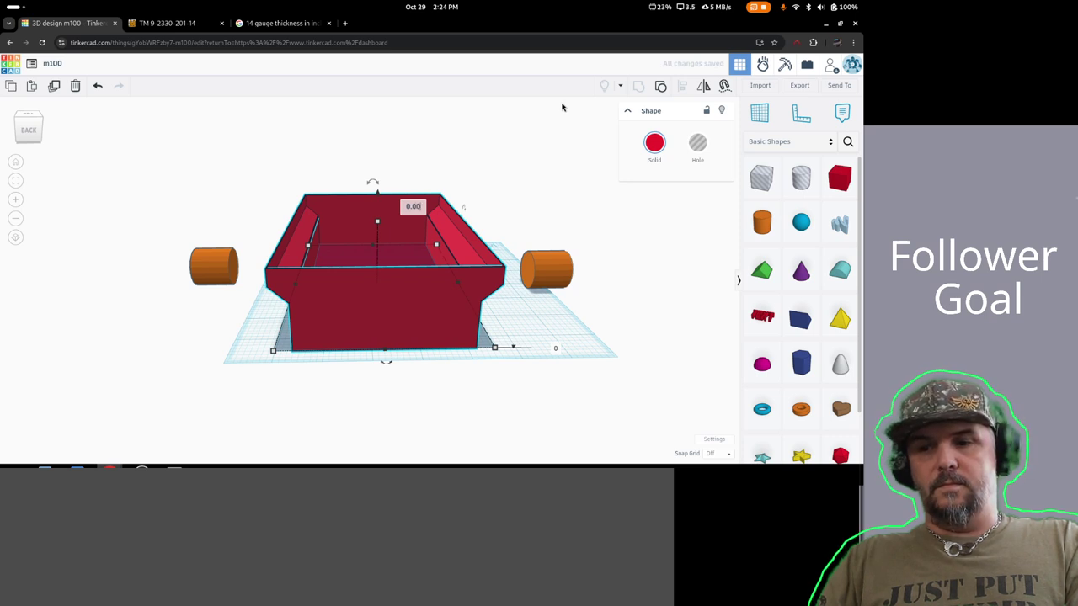
pyautogui.write('7')
pyautogui.press('Return')
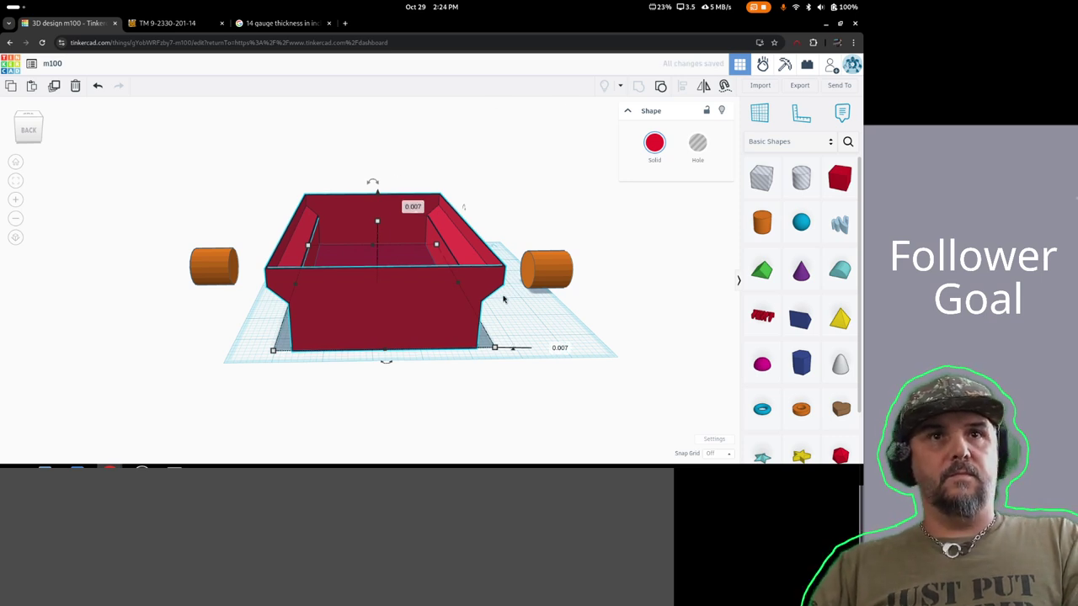
pyautogui.click(572, 324)
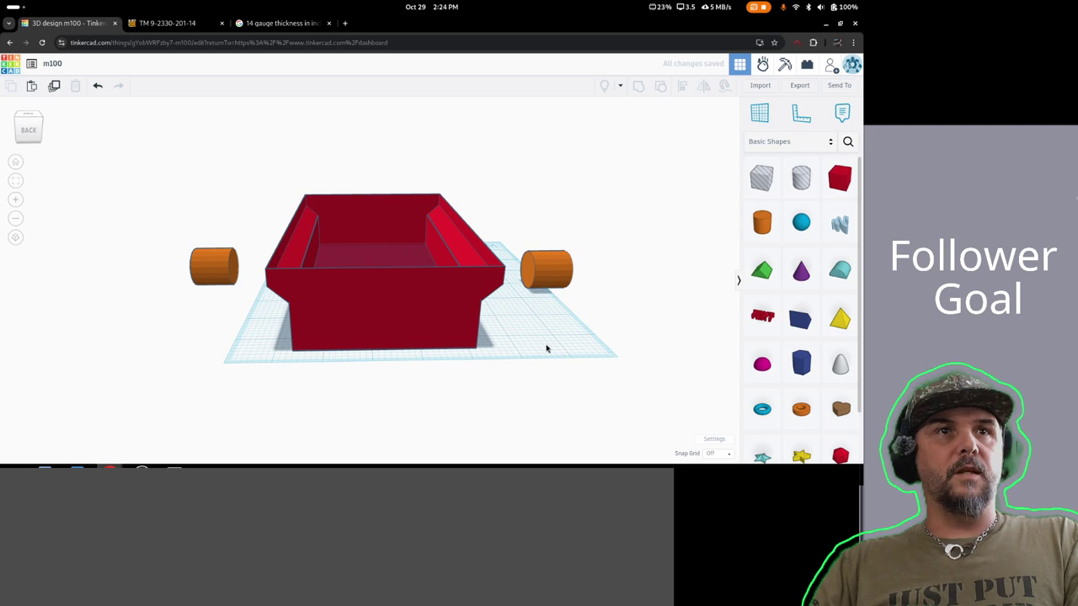
# - Resize the floor box to fit flush with the tub's front and side walls, making it about 3.802 in wide
pyautogui.moveTo(546, 348); pyautogui.dragTo(555, 463, button='right')
pyautogui.scroll(8, 597, 399)
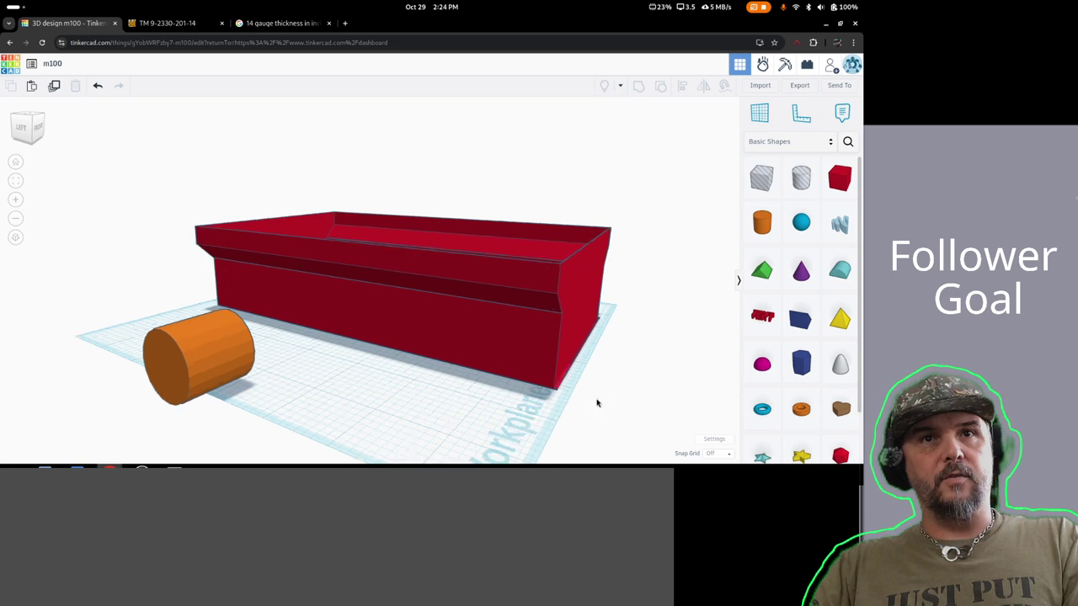
pyautogui.moveTo(455, 405); pyautogui.dragTo(395, 416, button='right')
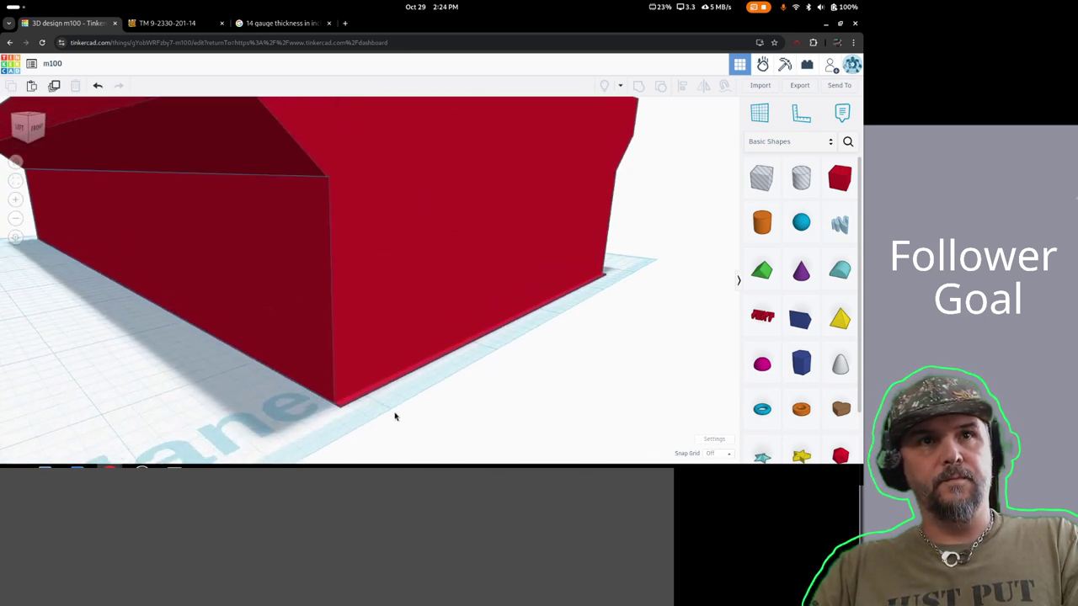
pyautogui.click(347, 406)
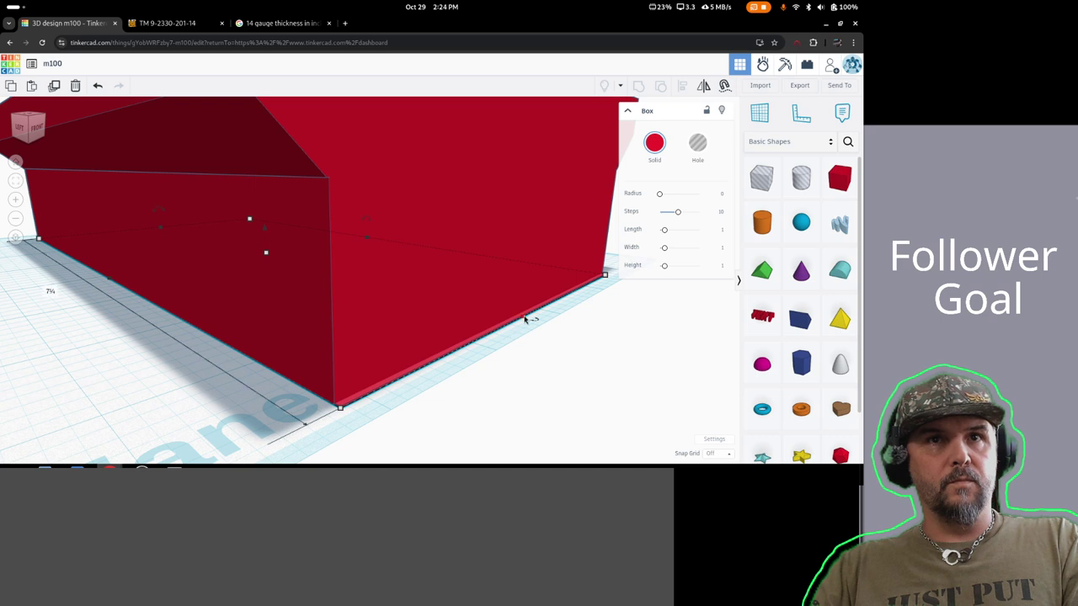
pyautogui.moveTo(522, 318); pyautogui.dragTo(519, 318)
pyautogui.moveTo(530, 332); pyautogui.dragTo(367, 328, button='right')
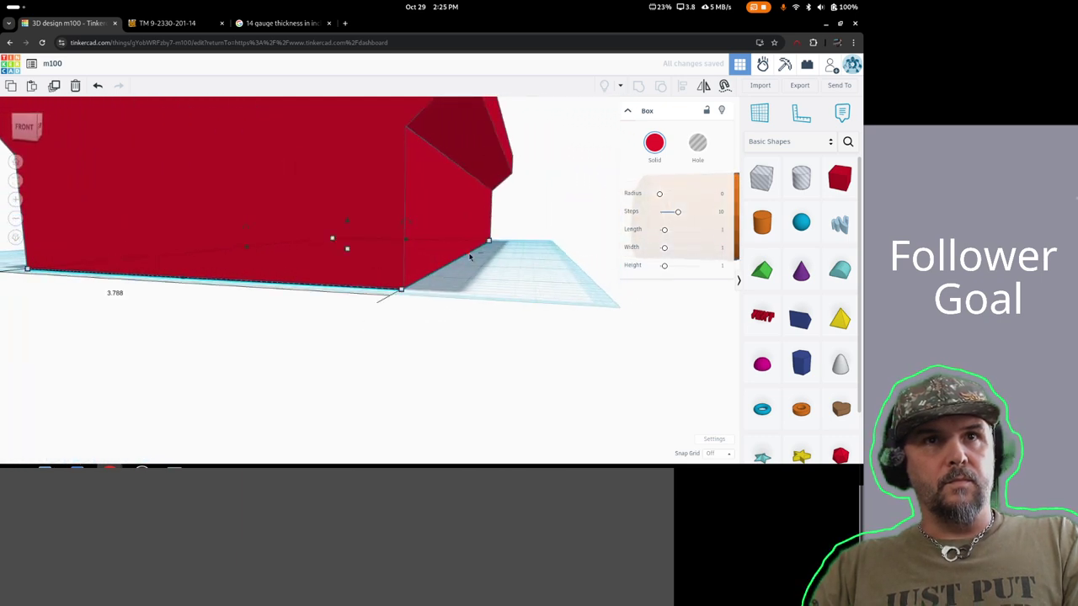
pyautogui.moveTo(505, 282)
pyautogui.mouseDown(button='right')
pyautogui.moveTo(514, 293)
pyautogui.moveTo(481, 298)
pyautogui.moveTo(433, 255)
pyautogui.moveTo(433, 284)
pyautogui.moveTo(420, 240)
pyautogui.moveTo(416, 283)
pyautogui.moveTo(419, 268)
pyautogui.moveTo(447, 277)
pyautogui.moveTo(411, 274)
pyautogui.moveTo(441, 297)
pyautogui.mouseUp(button='right')
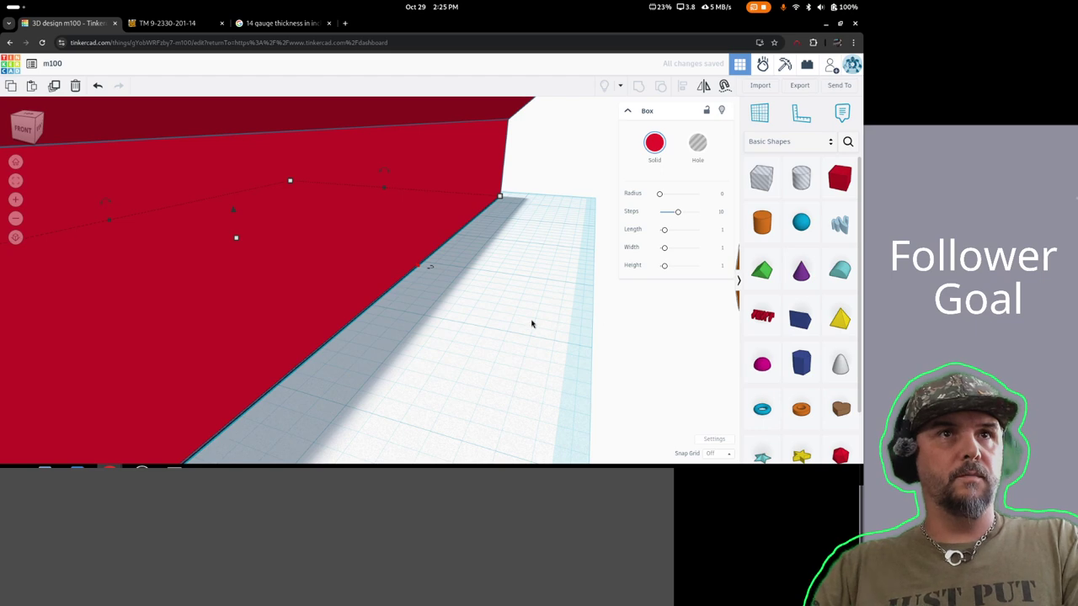
pyautogui.scroll(-3, 502, 326)
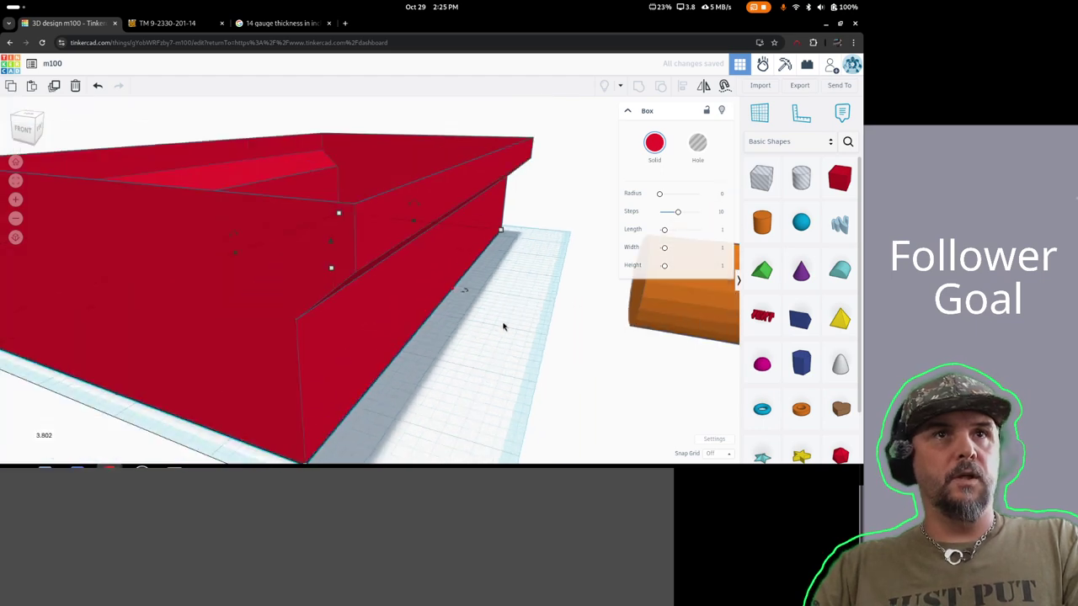
# - Try to group the floor box with the tub shell and inspect the joint along the bottom edge
pyautogui.keyDown('shift'); pyautogui.click(234, 315); pyautogui.keyUp('shift')
pyautogui.click(639, 85)
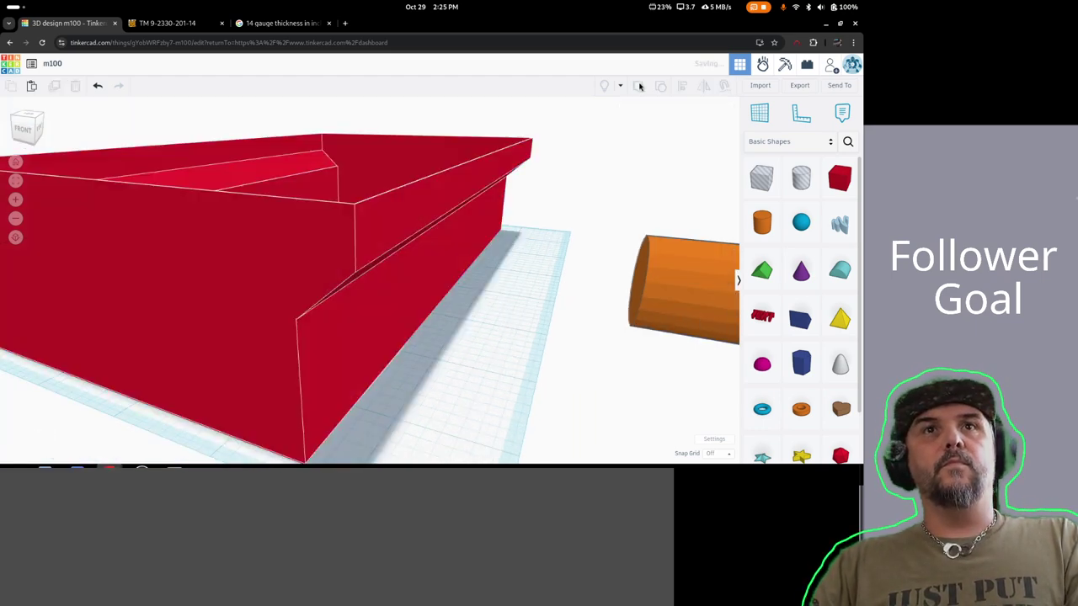
pyautogui.click(470, 439)
pyautogui.moveTo(433, 450); pyautogui.dragTo(563, 432, button='right')
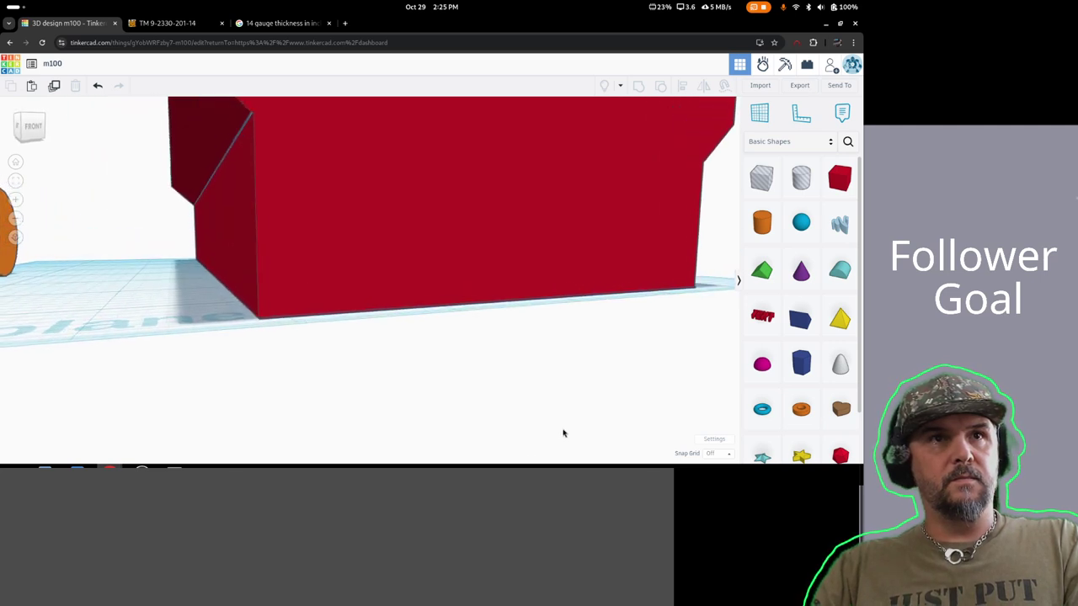
pyautogui.click(431, 281)
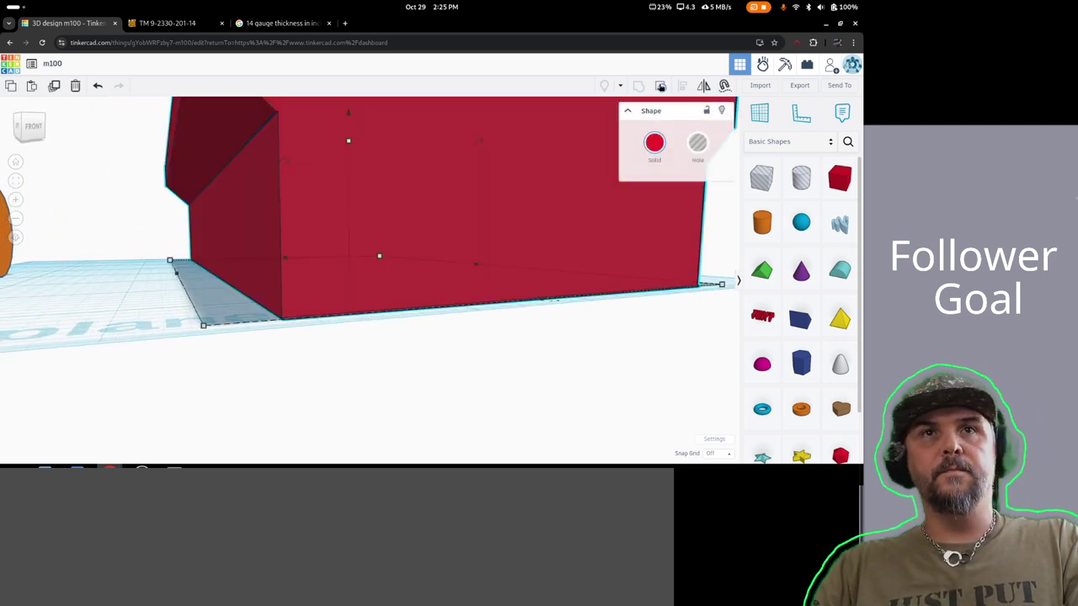
pyautogui.click(129, 329)
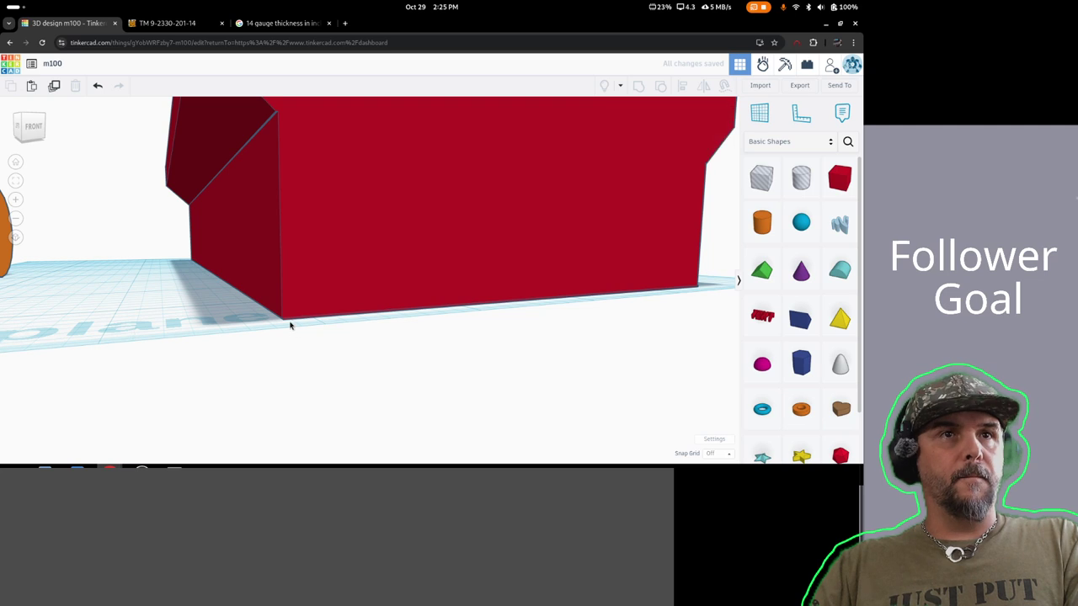
pyautogui.click(263, 330)
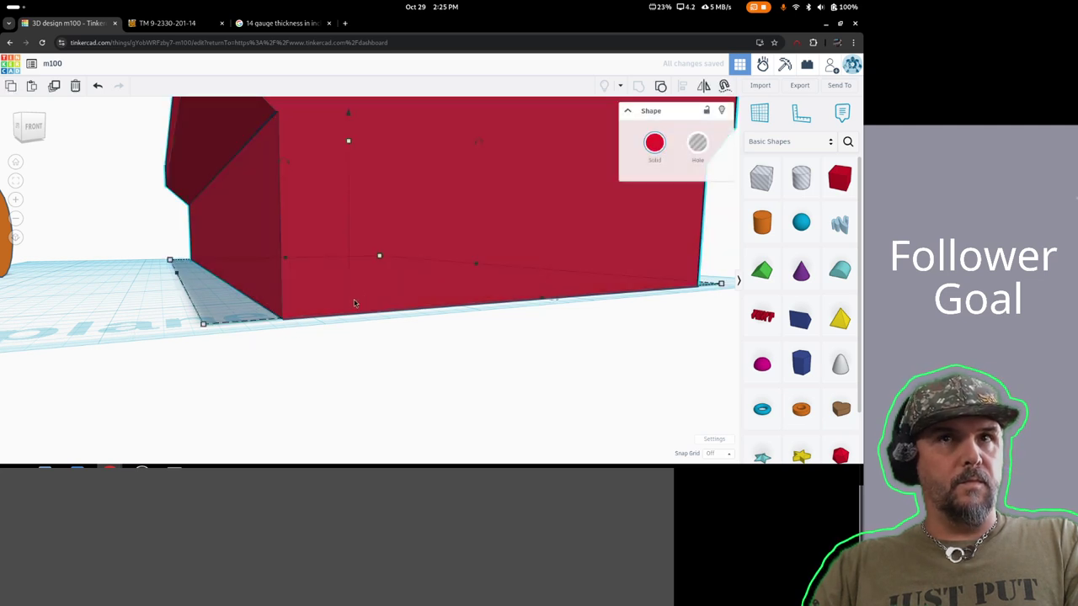
pyautogui.click(380, 360)
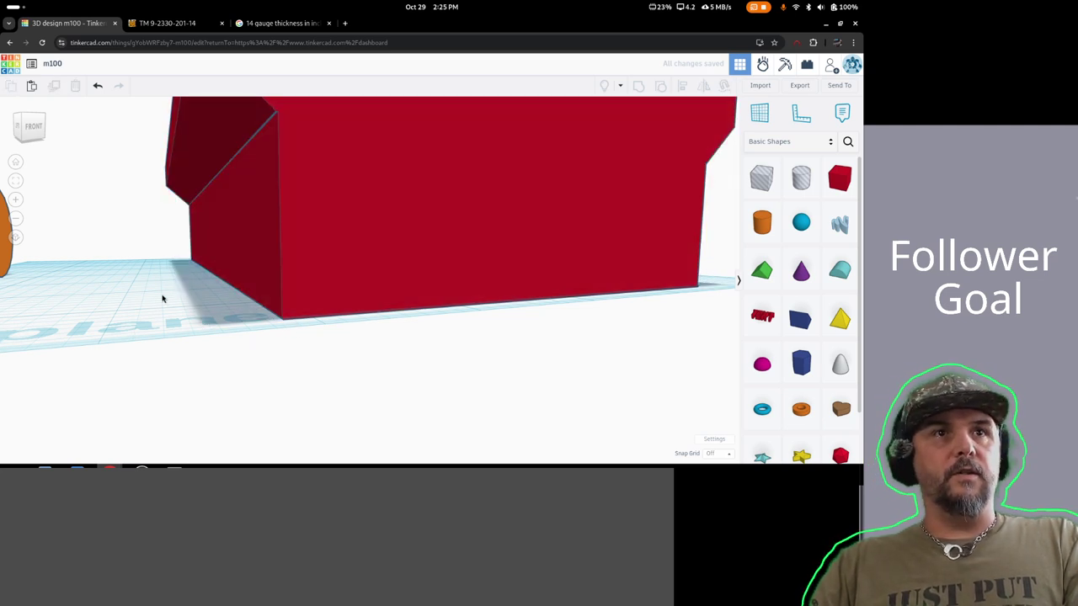
pyautogui.scroll(3, 137, 304)
pyautogui.scroll(-5, 258, 329)
pyautogui.click(292, 314)
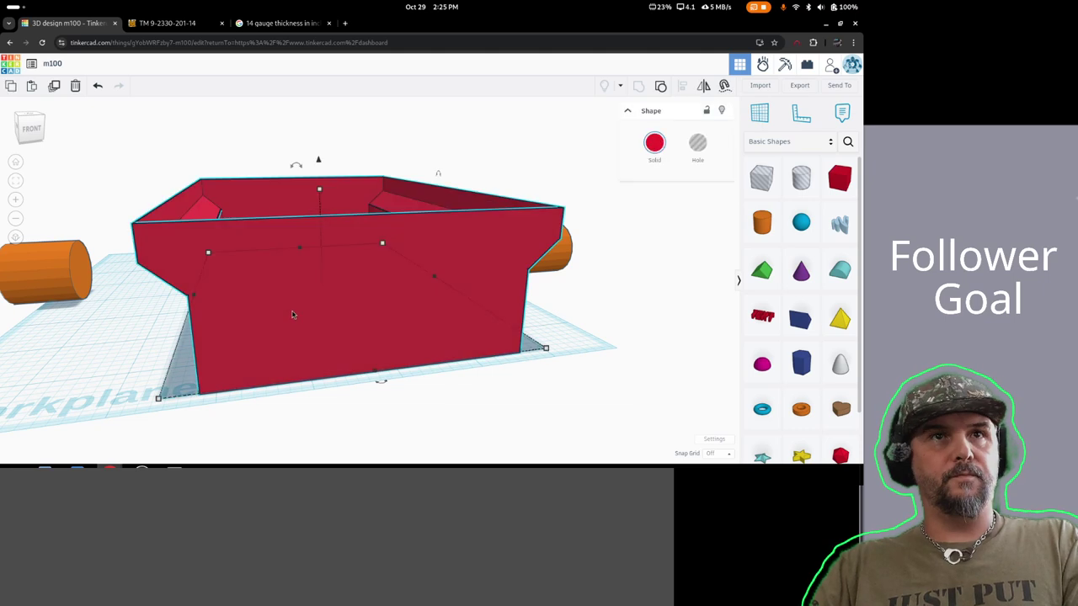
pyautogui.moveTo(158, 373); pyautogui.dragTo(216, 209, button='right')
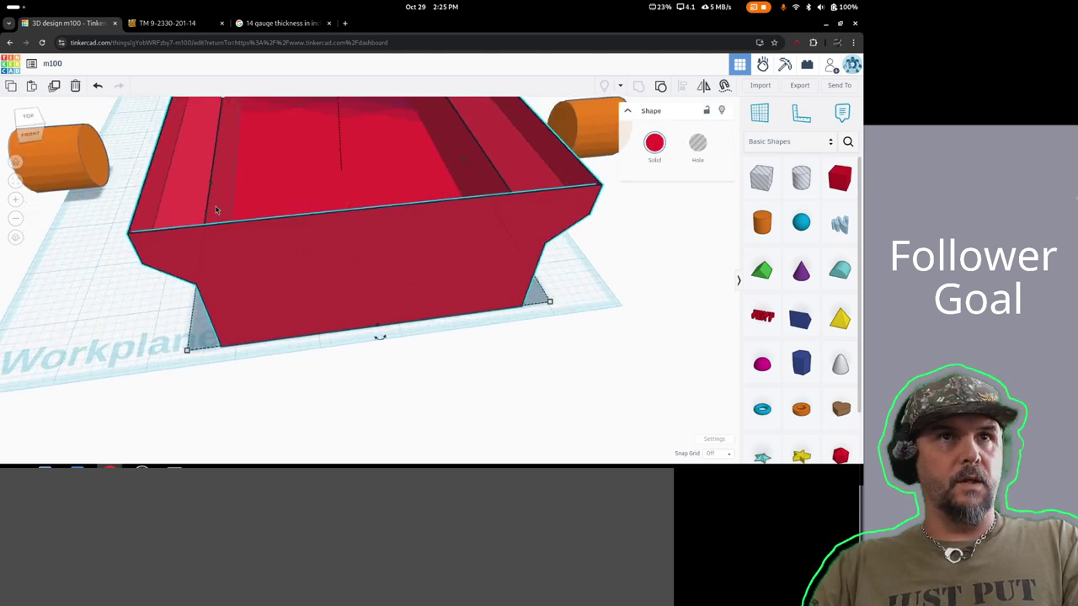
# - Center-align the floor box and tub shell along both width and length, and group them into one shape
pyautogui.click(291, 171)
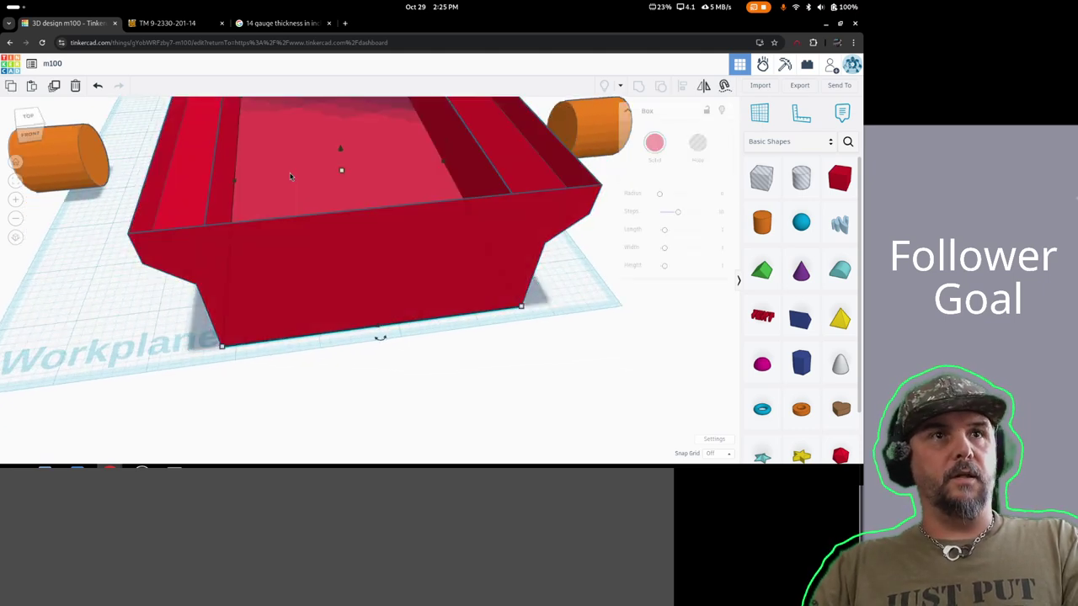
pyautogui.keyDown('shift'); pyautogui.click(189, 198); pyautogui.keyUp('shift')
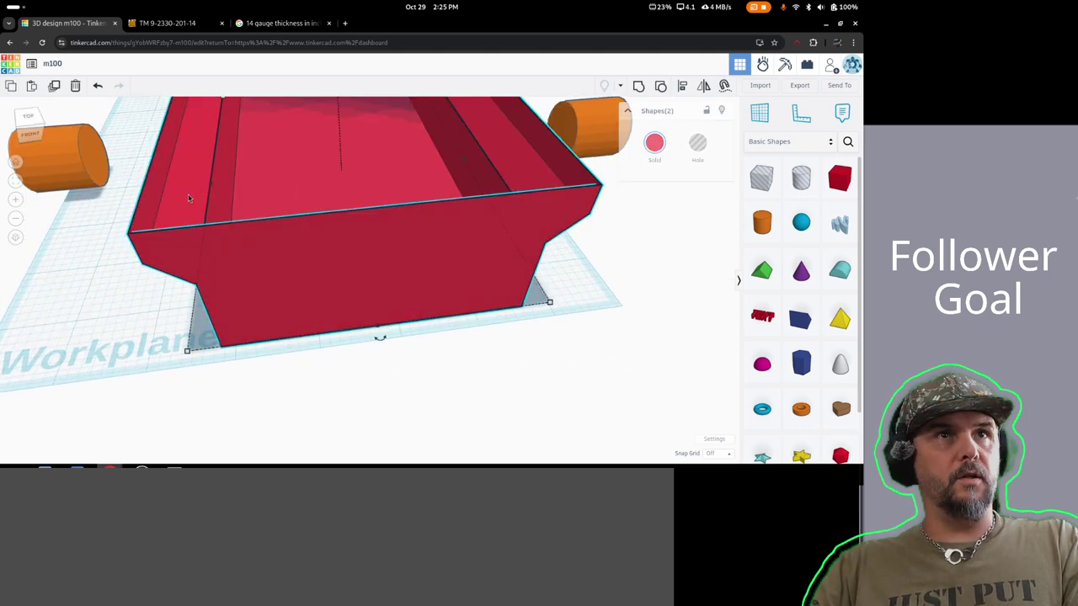
pyautogui.click(682, 87)
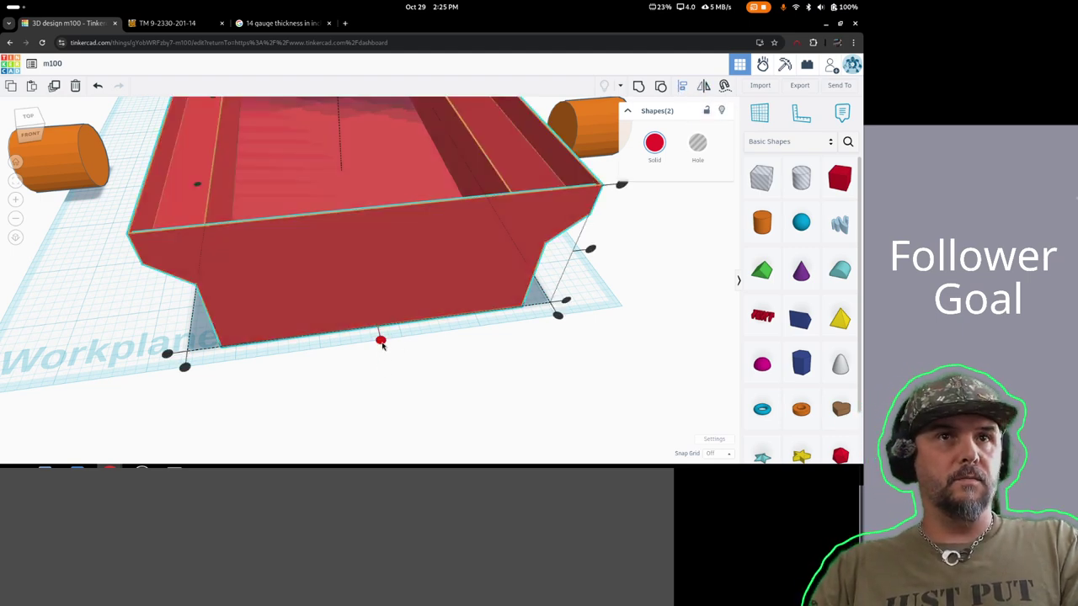
pyautogui.click(381, 340)
pyautogui.moveTo(275, 368); pyautogui.dragTo(87, 419, button='right')
pyautogui.click(31, 385)
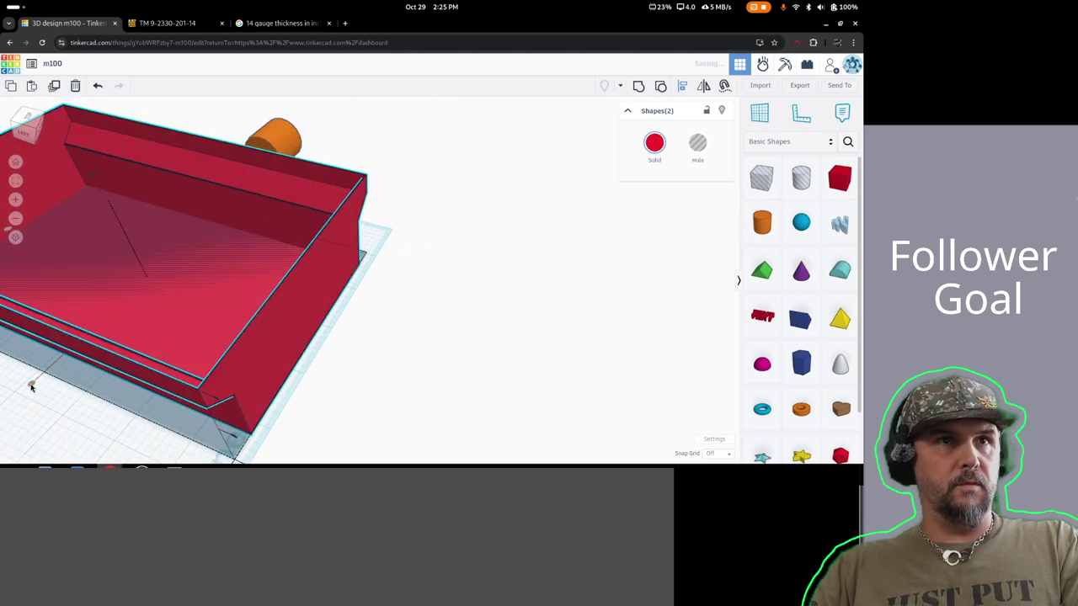
pyautogui.moveTo(320, 402); pyautogui.dragTo(91, 361, button='right')
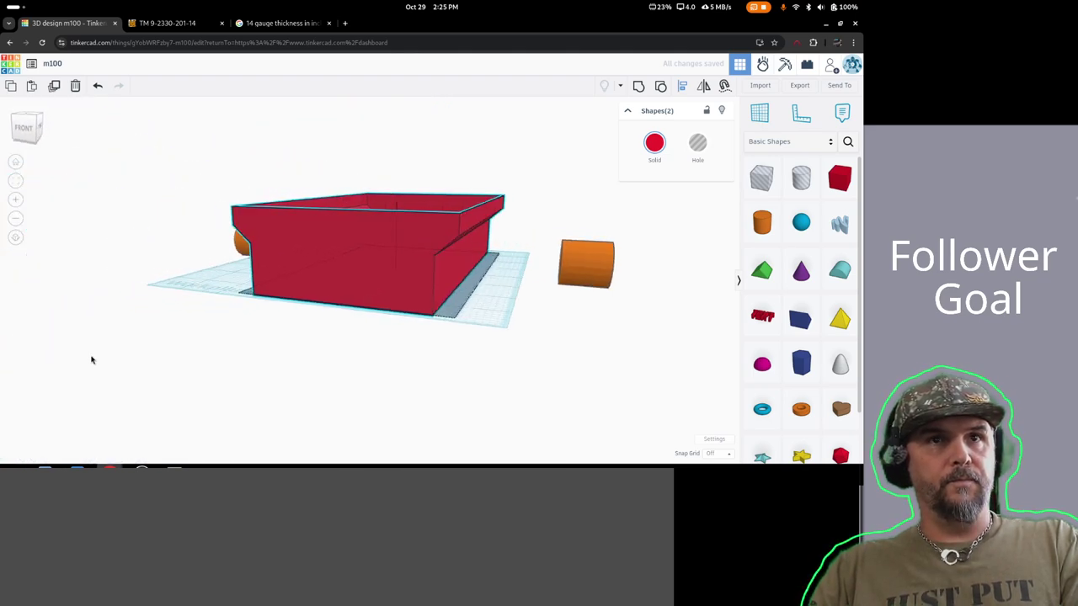
pyautogui.click(642, 87)
pyautogui.click(467, 342)
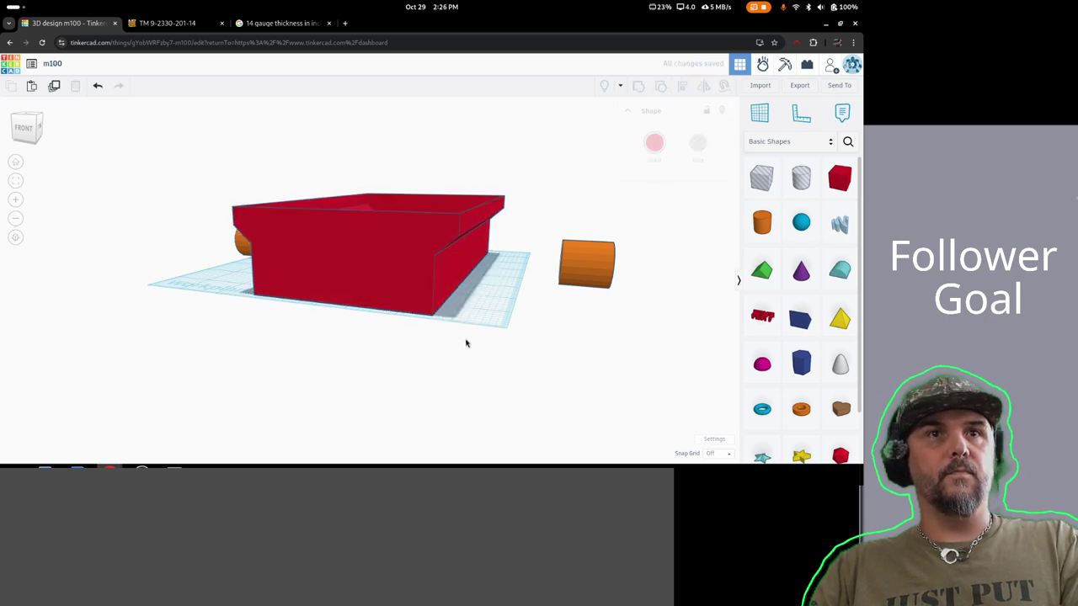
pyautogui.moveTo(466, 341); pyautogui.dragTo(434, 361, button='right')
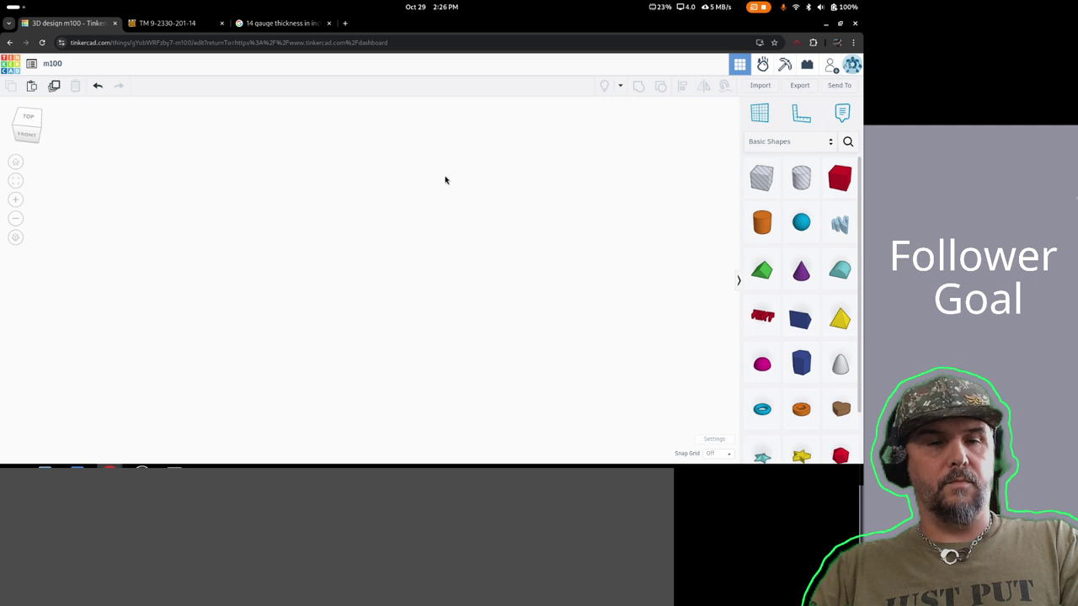
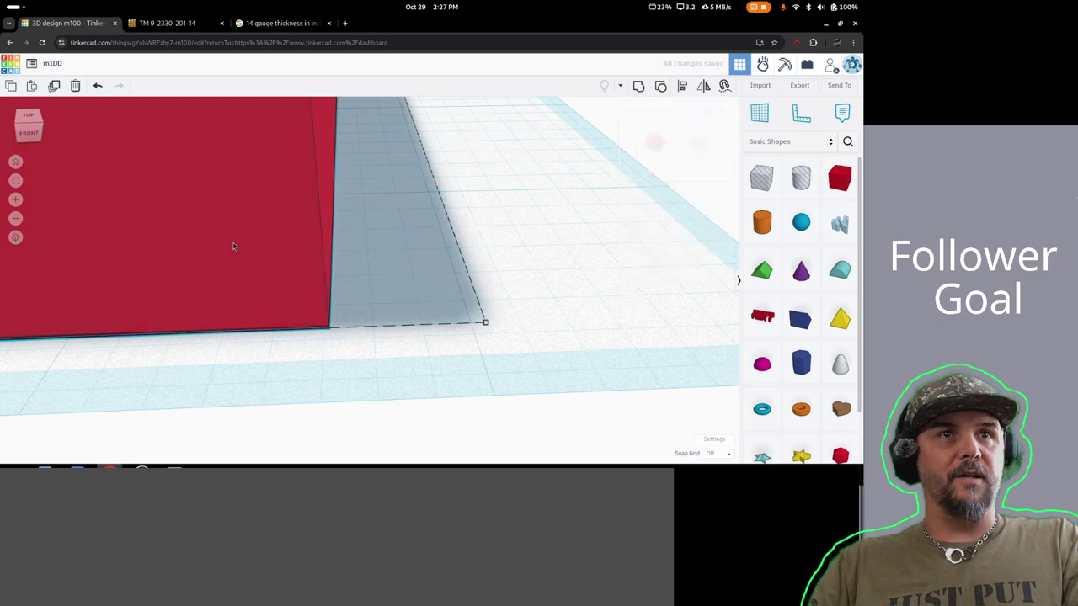
# - Group the selected tub pieces and inspect the tub's bottom edge from the front and left sides
pyautogui.click(636, 87)
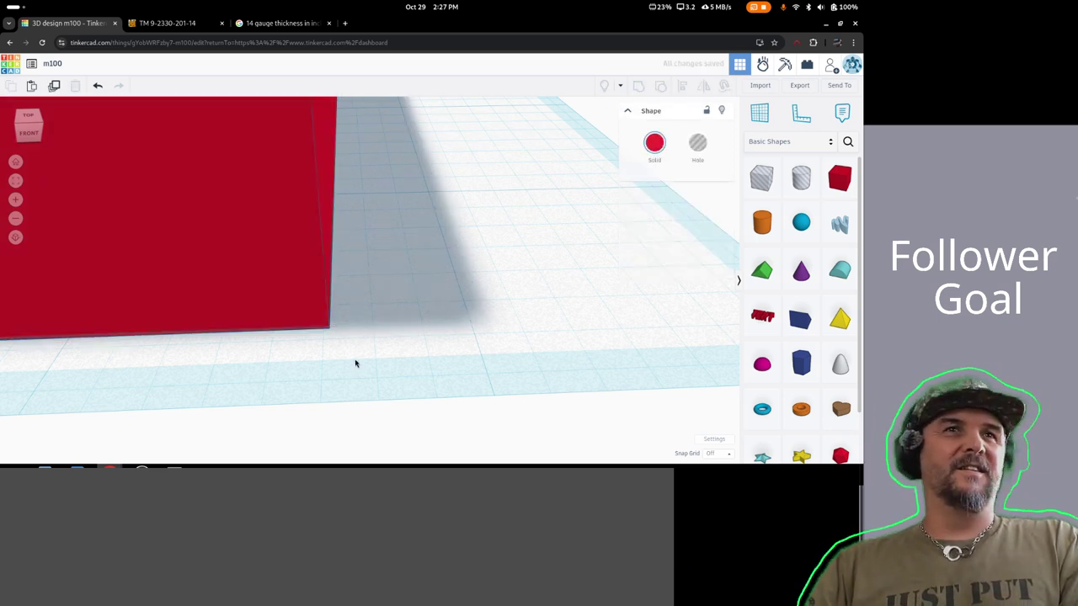
pyautogui.click(356, 363)
pyautogui.scroll(-3, 211, 346)
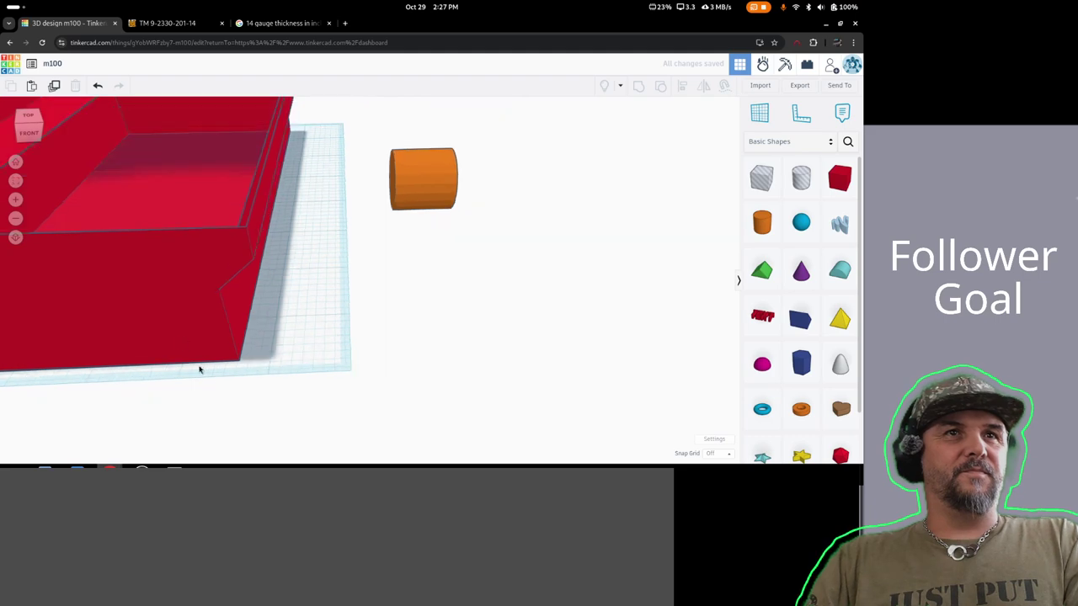
pyautogui.moveTo(200, 368); pyautogui.dragTo(388, 353, button='right')
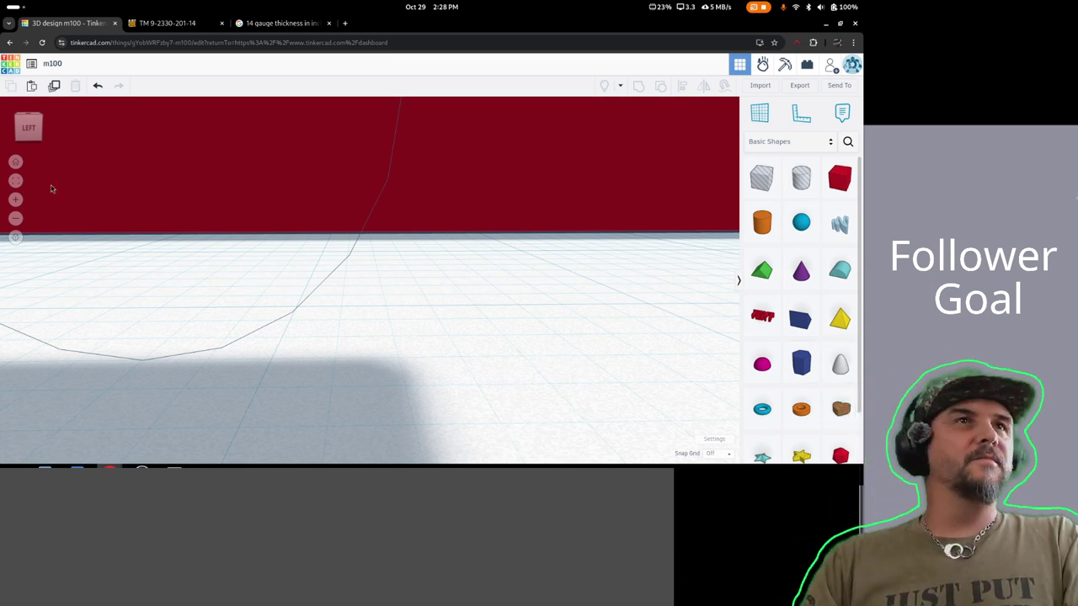
pyautogui.scroll(-3, 208, 325)
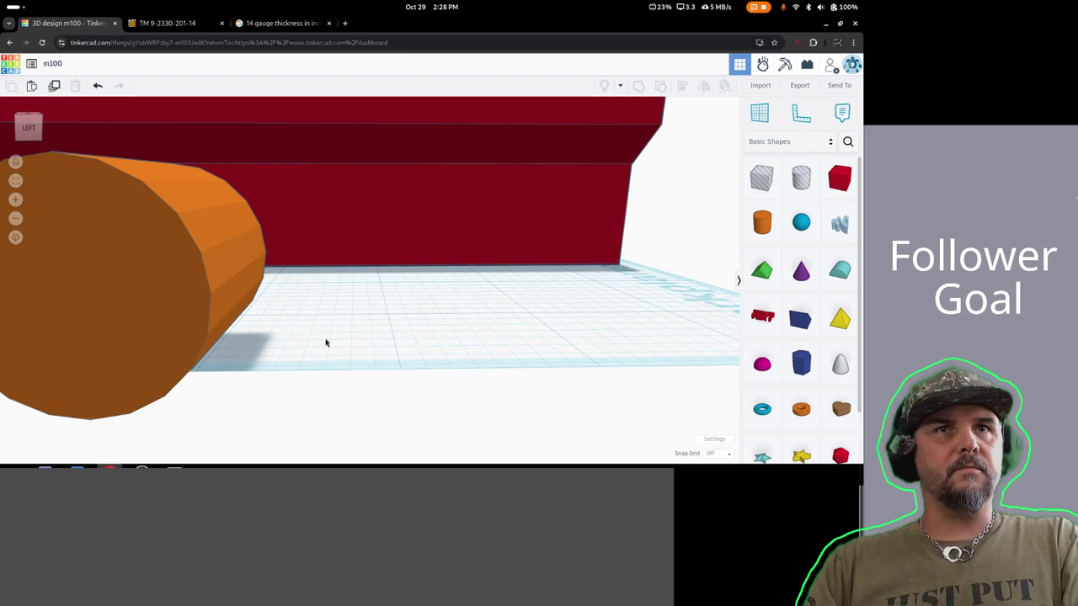
pyautogui.scroll(-3, 320, 341)
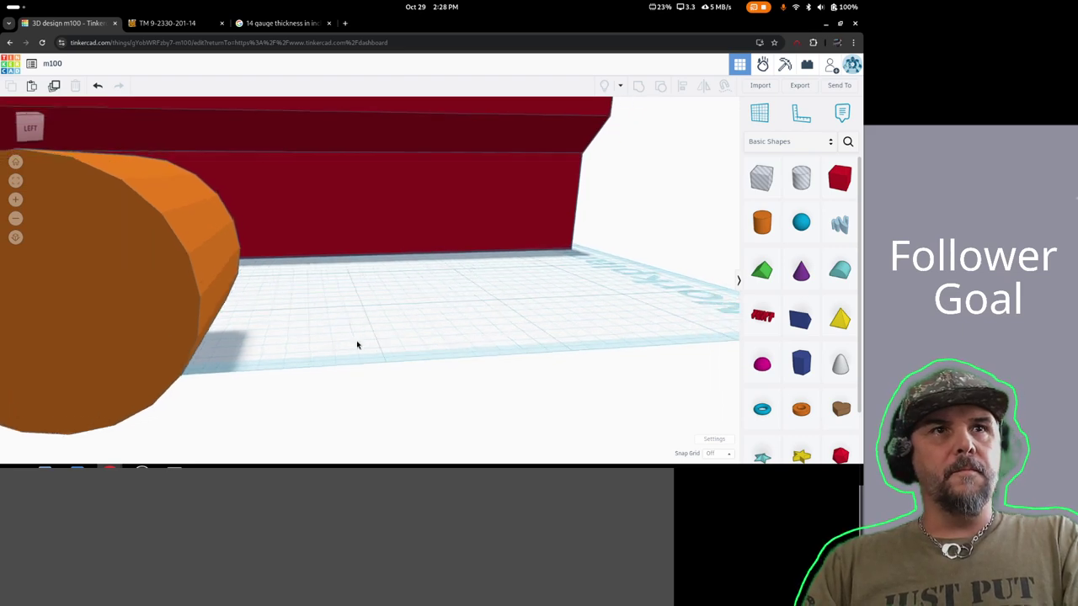
# - Select the orange cylinder beside the tub and check the trailer's width on the manual's weight and dimension plate
pyautogui.moveTo(266, 320); pyautogui.dragTo(178, 336, button='right')
pyautogui.click(287, 303)
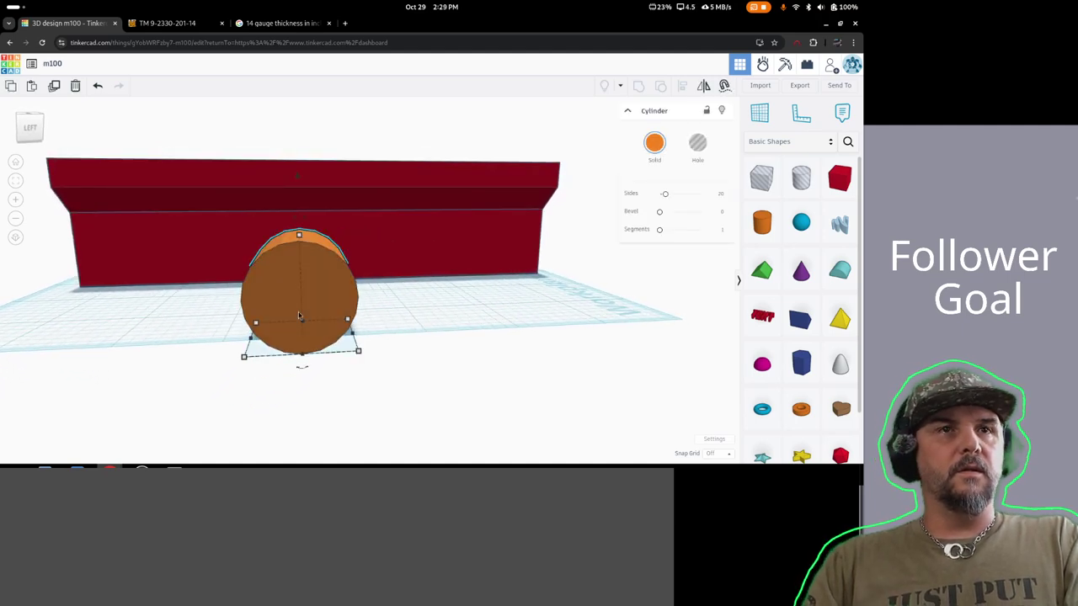
pyautogui.moveTo(400, 315); pyautogui.dragTo(349, 330, button='right')
pyautogui.click(166, 22)
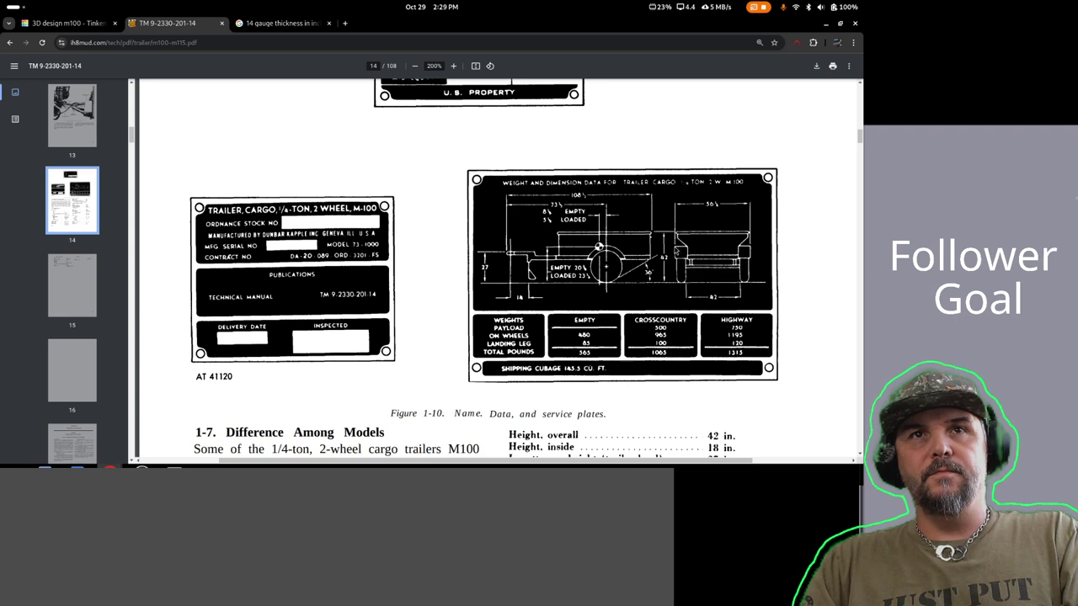
# - Return to the design, set the near cylinder's length to 5.65 in, and delete the second cylinder on the tub's far side
pyautogui.click(56, 24)
pyautogui.moveTo(313, 331); pyautogui.dragTo(140, 376, button='right')
pyautogui.moveTo(162, 276); pyautogui.dragTo(232, 296)
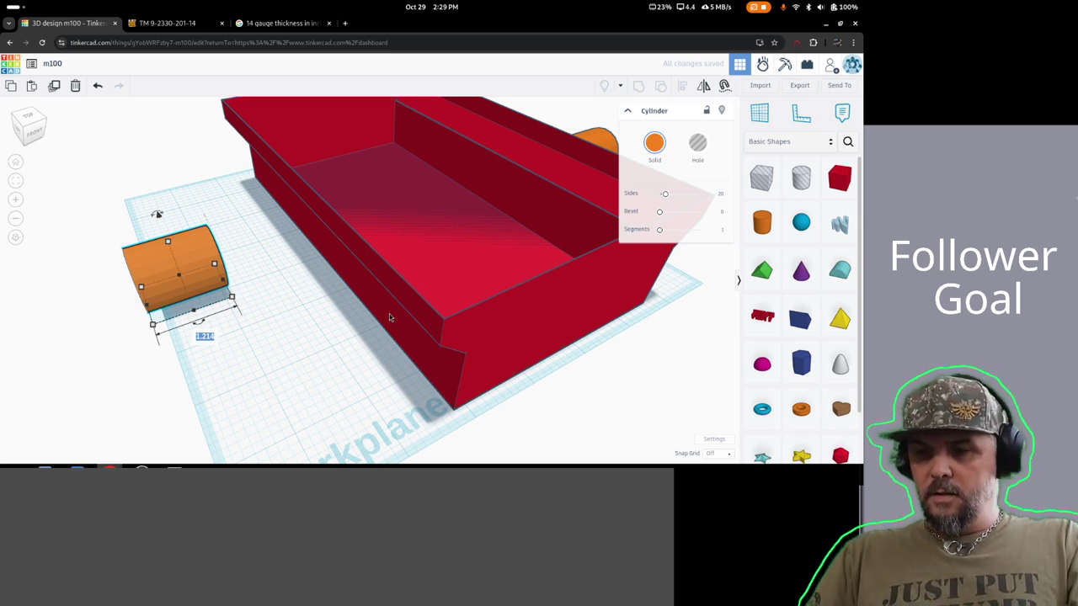
pyautogui.write('5.6')
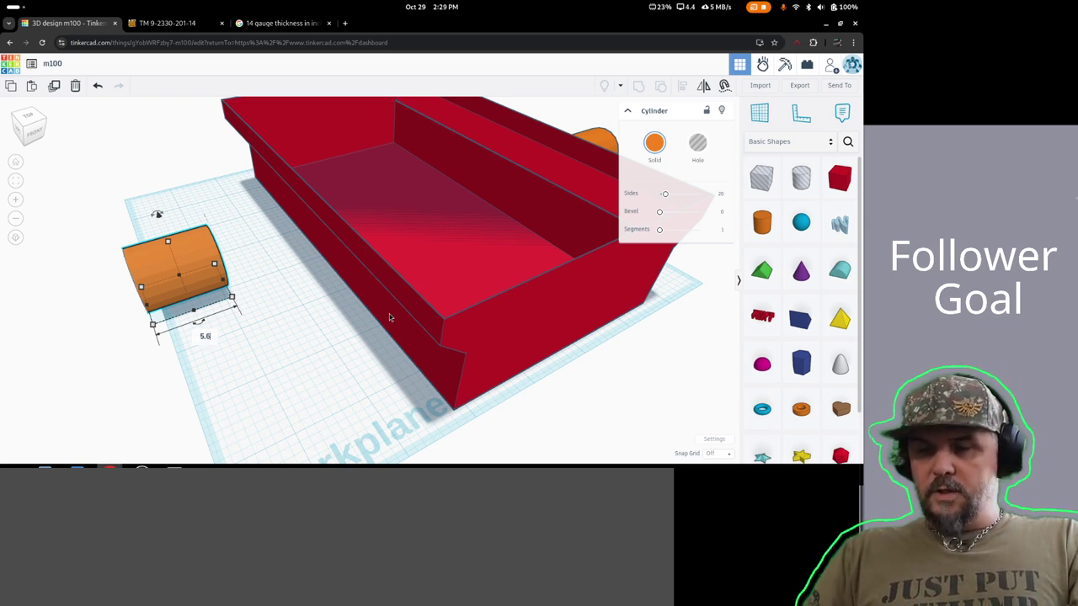
pyautogui.write('50')
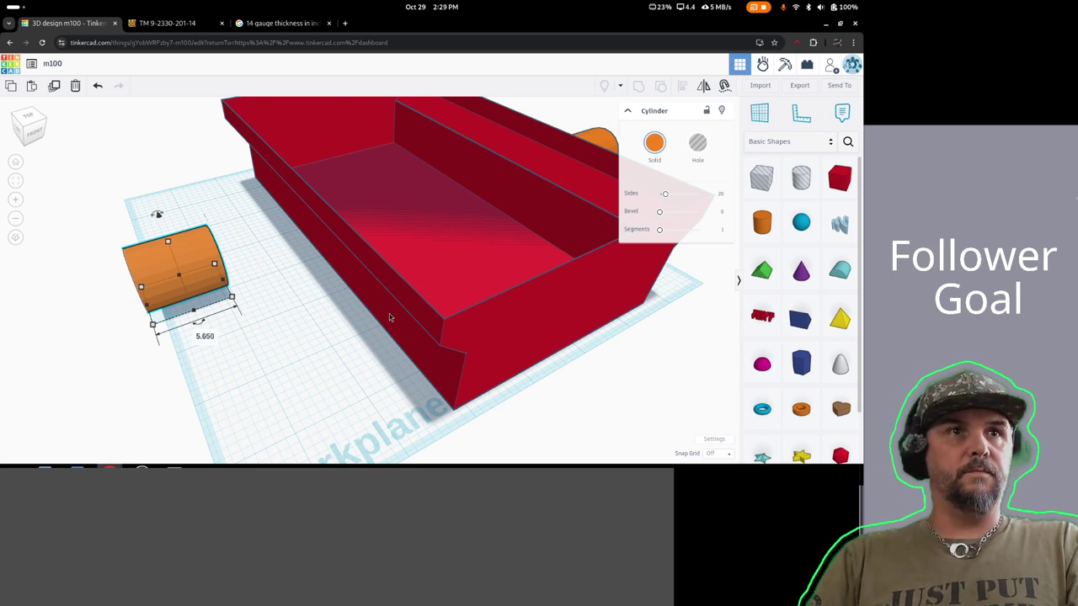
pyautogui.press('Return')
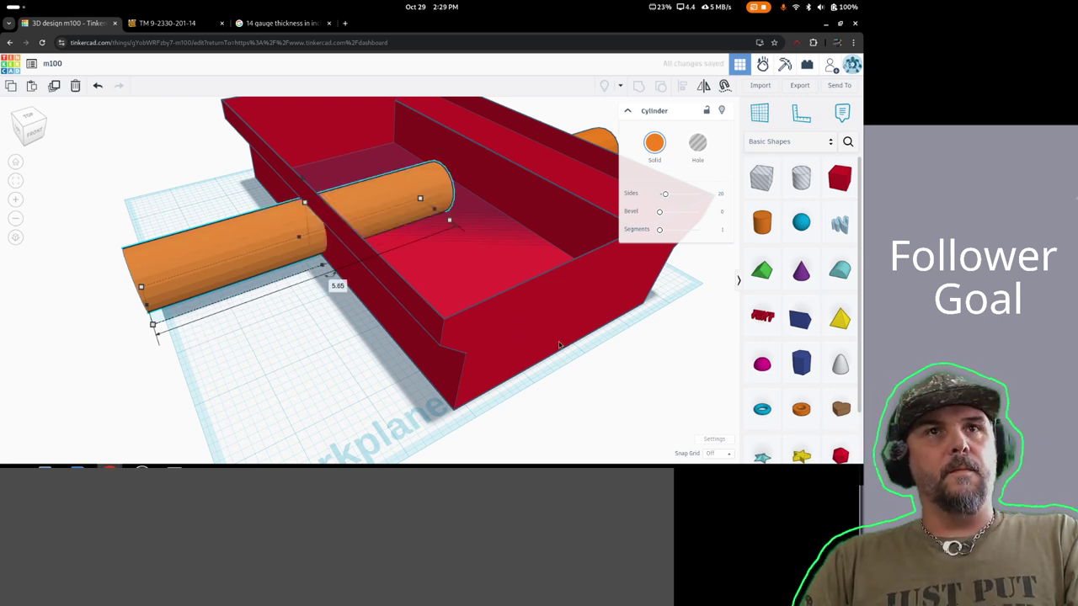
pyautogui.click(594, 143)
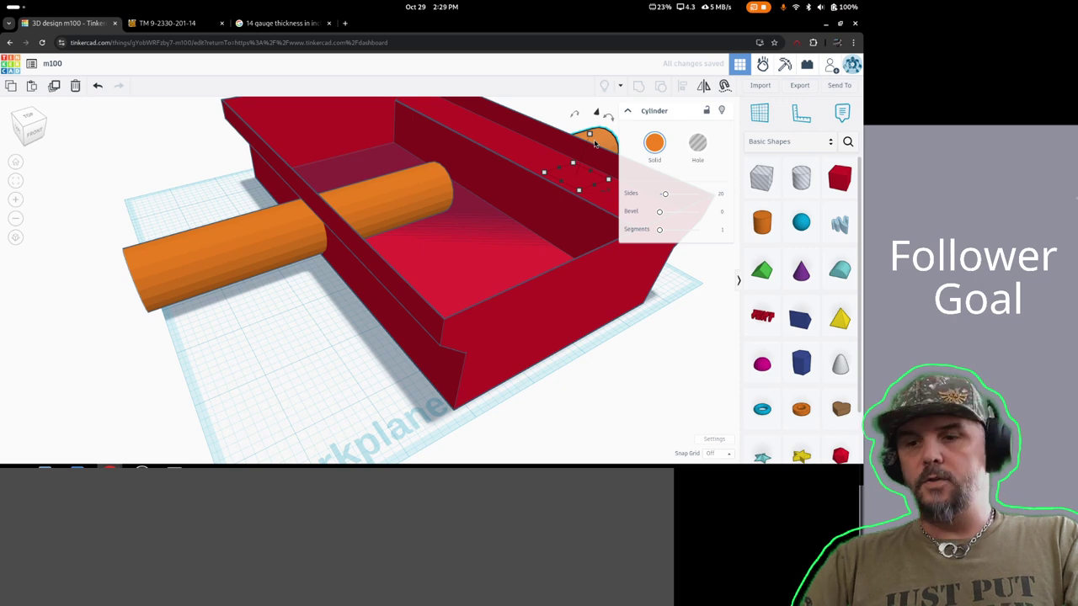
pyautogui.press('Delete')
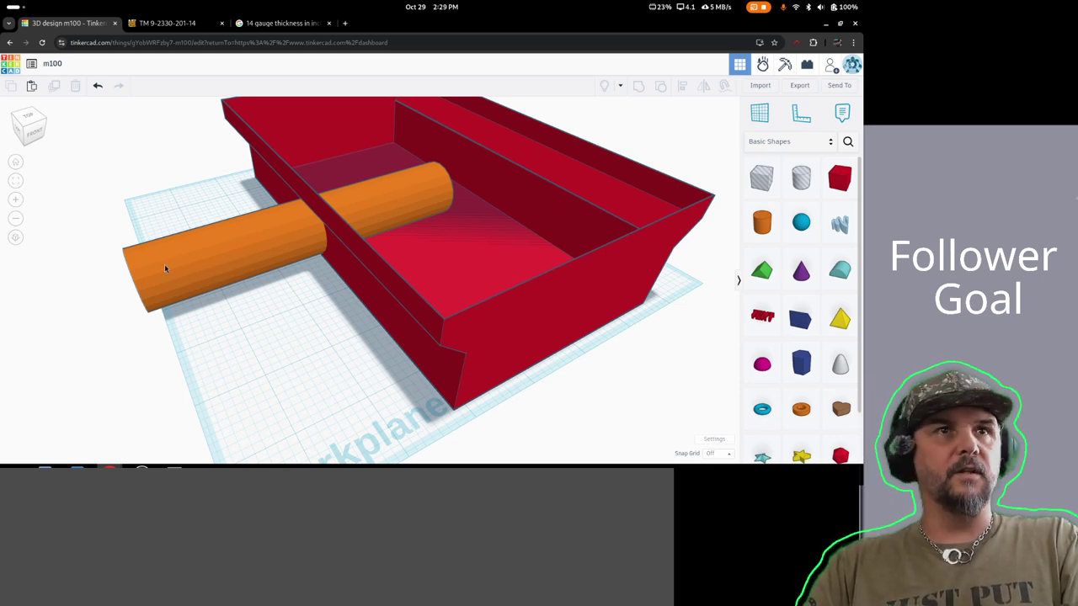
# - Compare the axle position on the manual's dimension plate with the tub's front and side in the 3D design
pyautogui.click(167, 23)
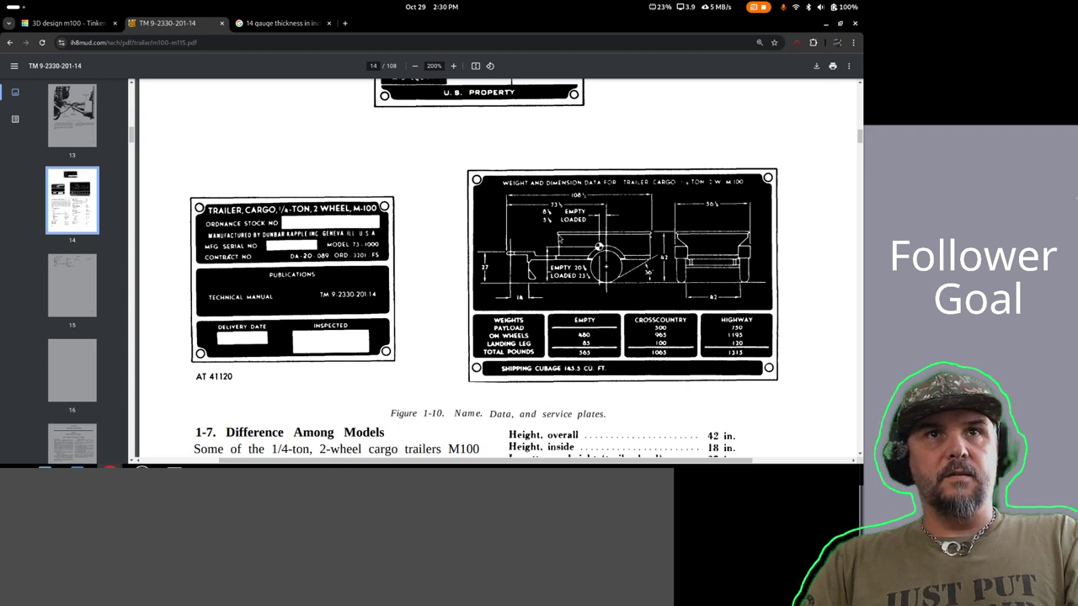
pyautogui.click(61, 28)
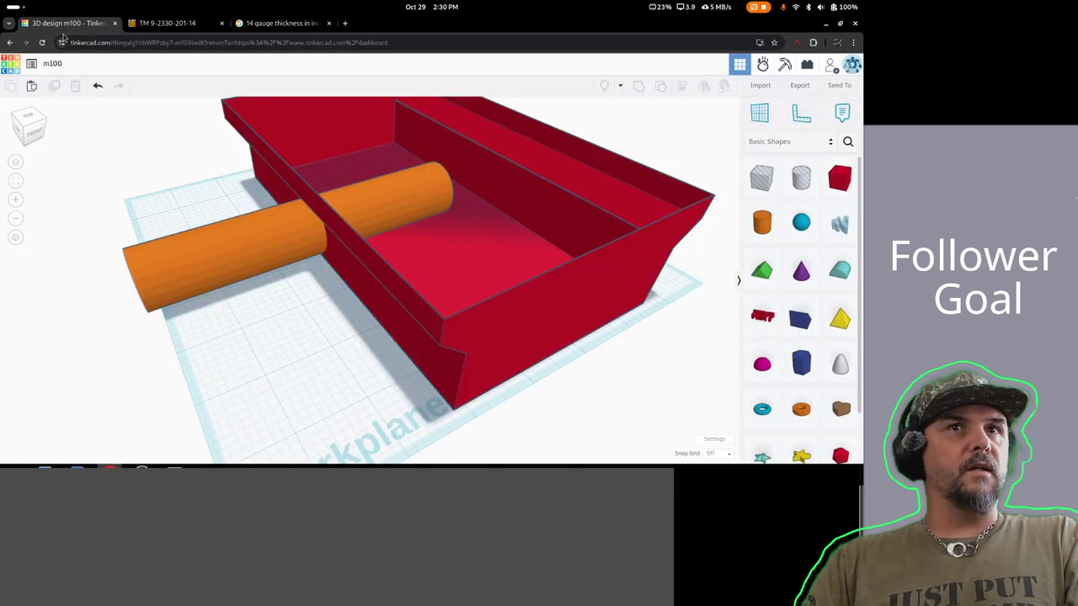
pyautogui.moveTo(303, 354); pyautogui.dragTo(335, 342, button='right')
pyautogui.click(524, 315)
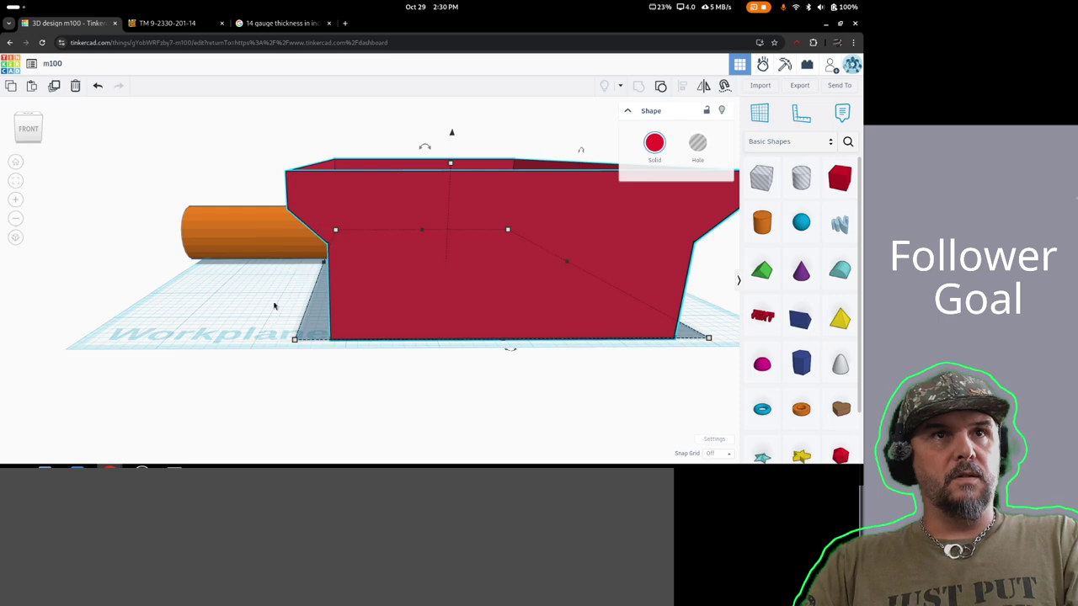
pyautogui.moveTo(168, 308); pyautogui.dragTo(389, 334, button='right')
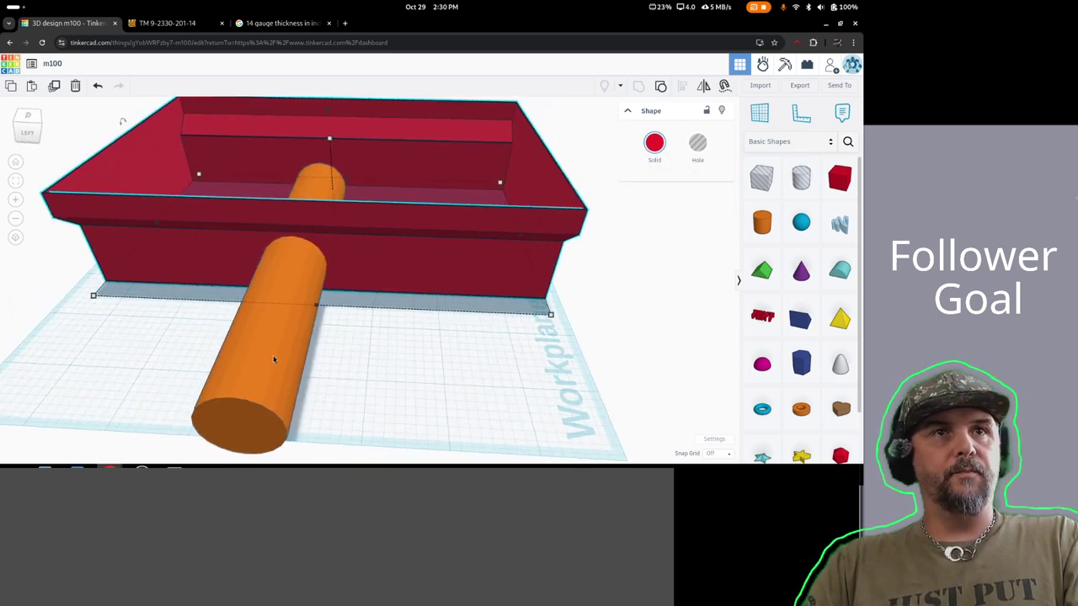
pyautogui.click(157, 24)
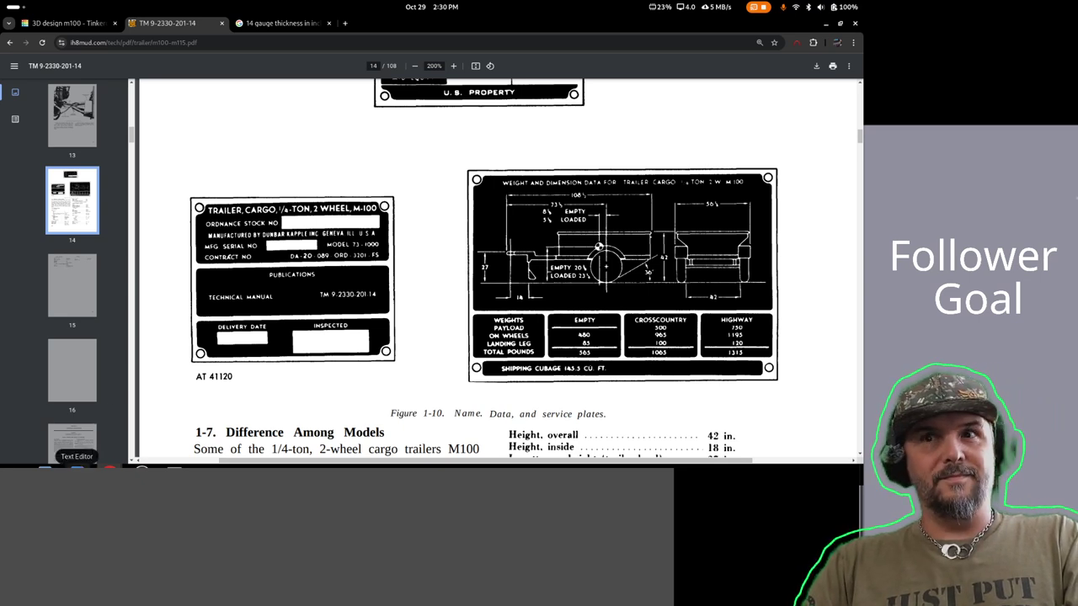
pyautogui.click(76, 468)
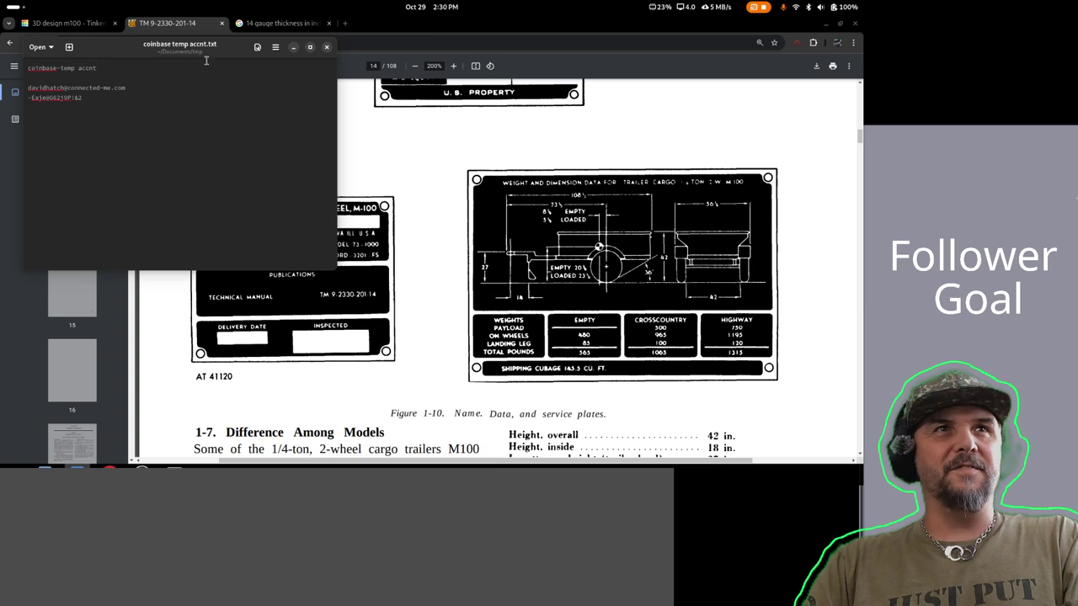
pyautogui.click(293, 47)
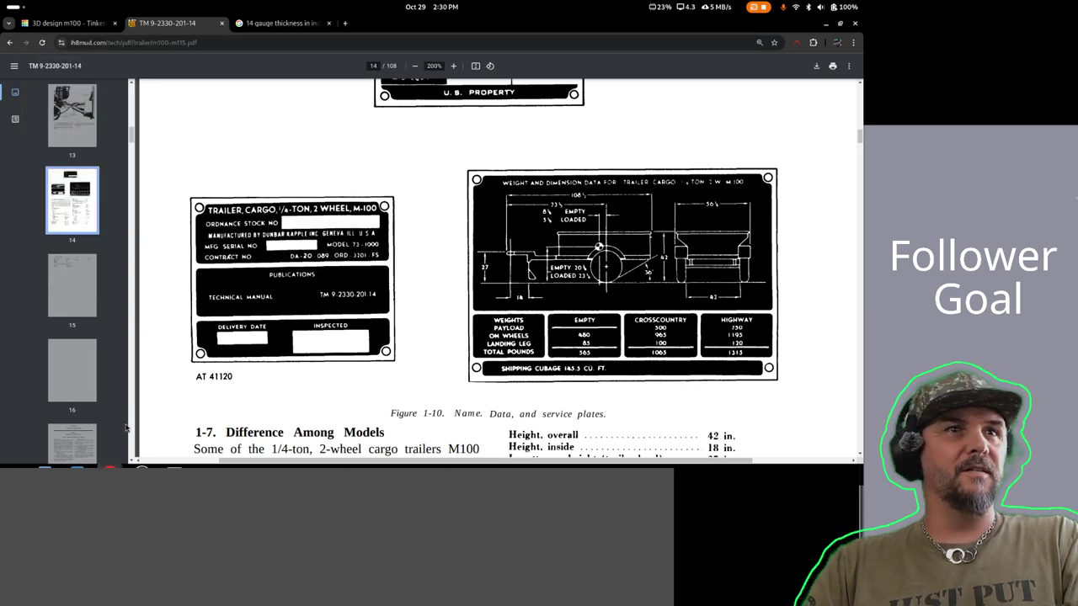
pyautogui.moveTo(77, 468)
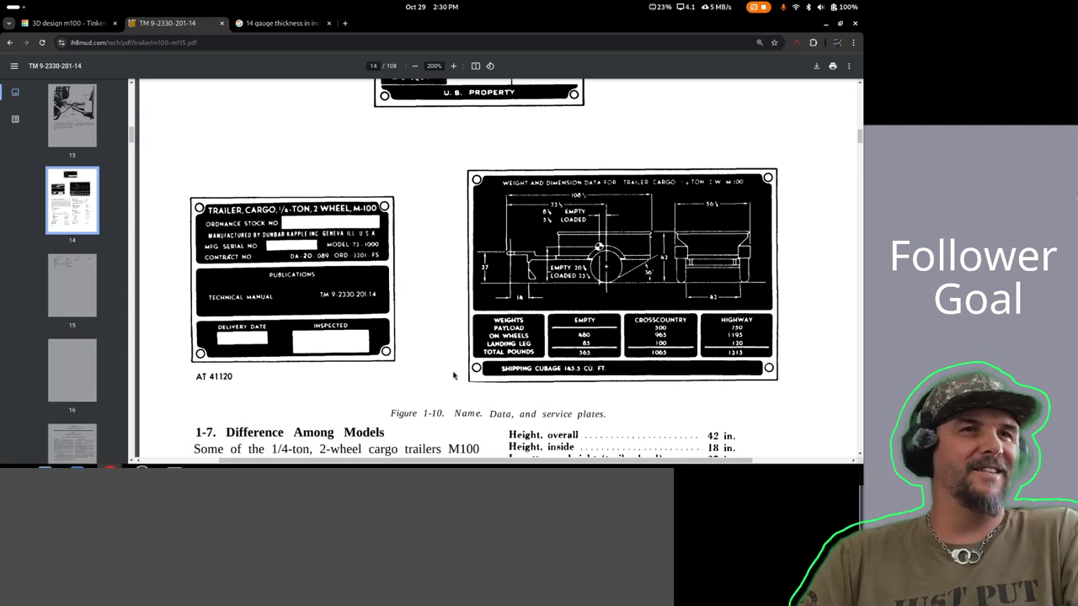
pyautogui.click(45, 465)
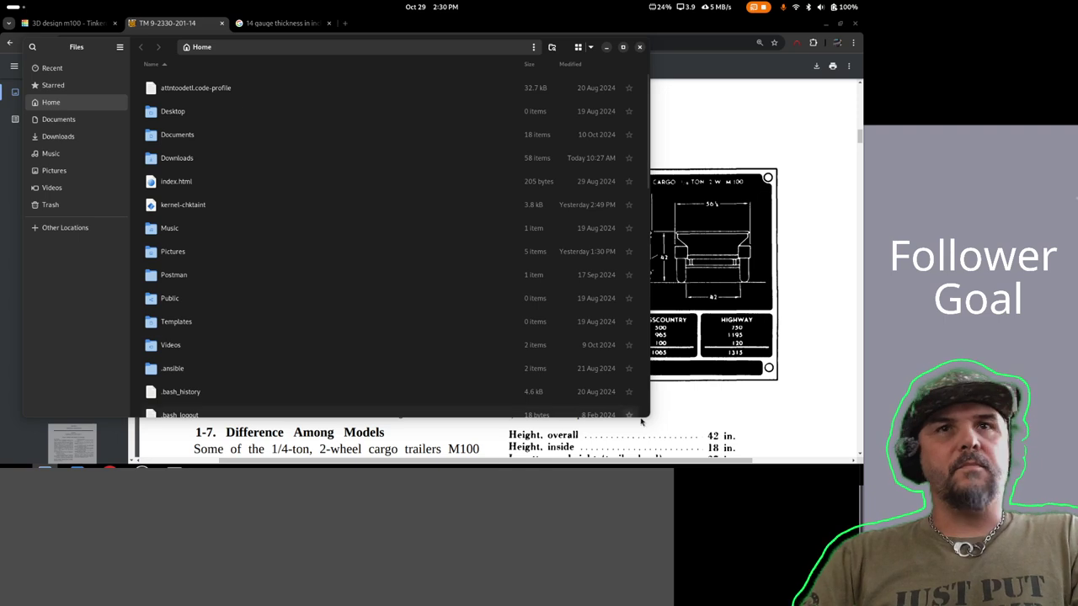
pyautogui.moveTo(650, 418); pyautogui.dragTo(184, 205)
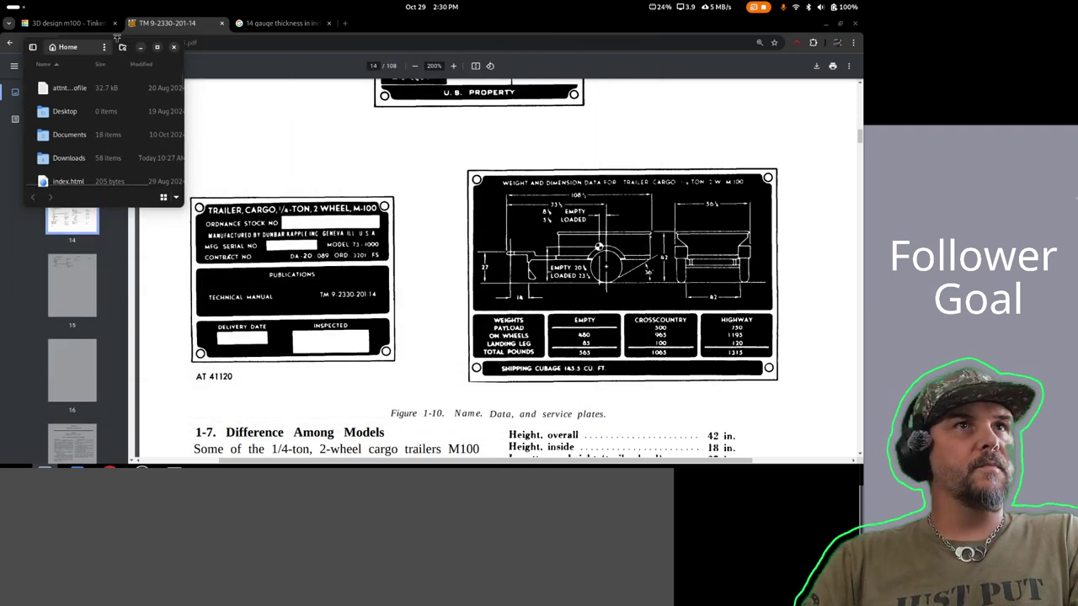
pyautogui.moveTo(132, 46); pyautogui.dragTo(541, 266)
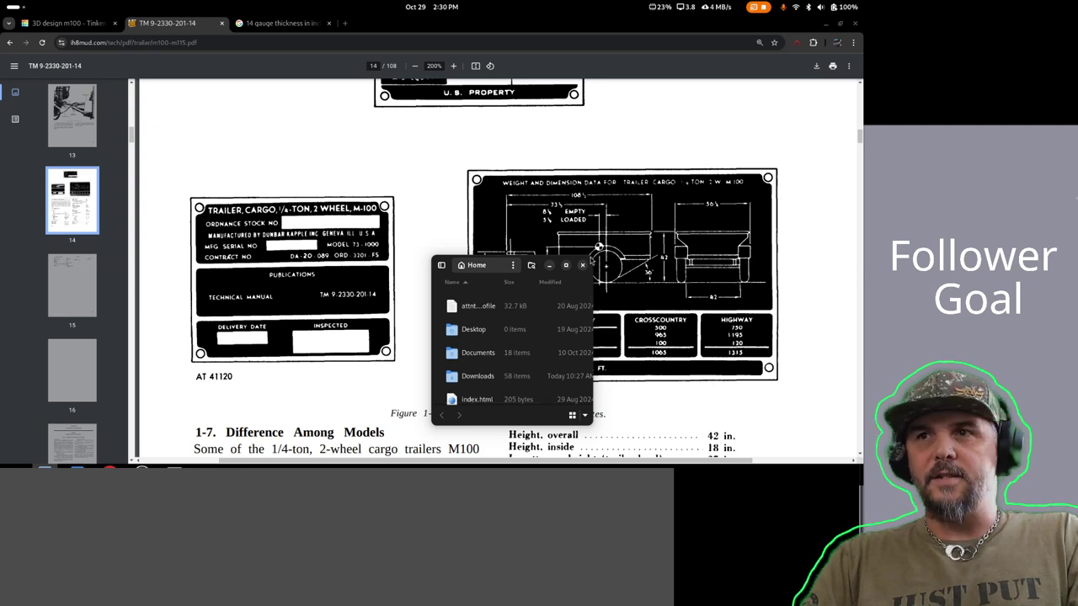
pyautogui.click(581, 266)
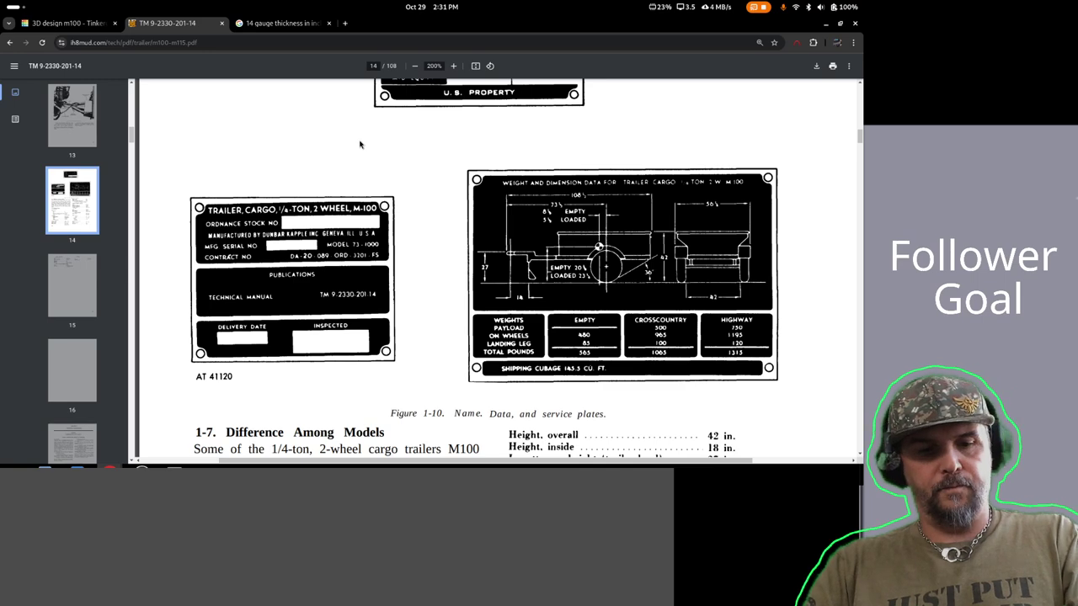
# - Search the system for the screenshot tool and start an area capture over the manual's weight and dimension plate
pyautogui.press('super')
pyautogui.write('screen')
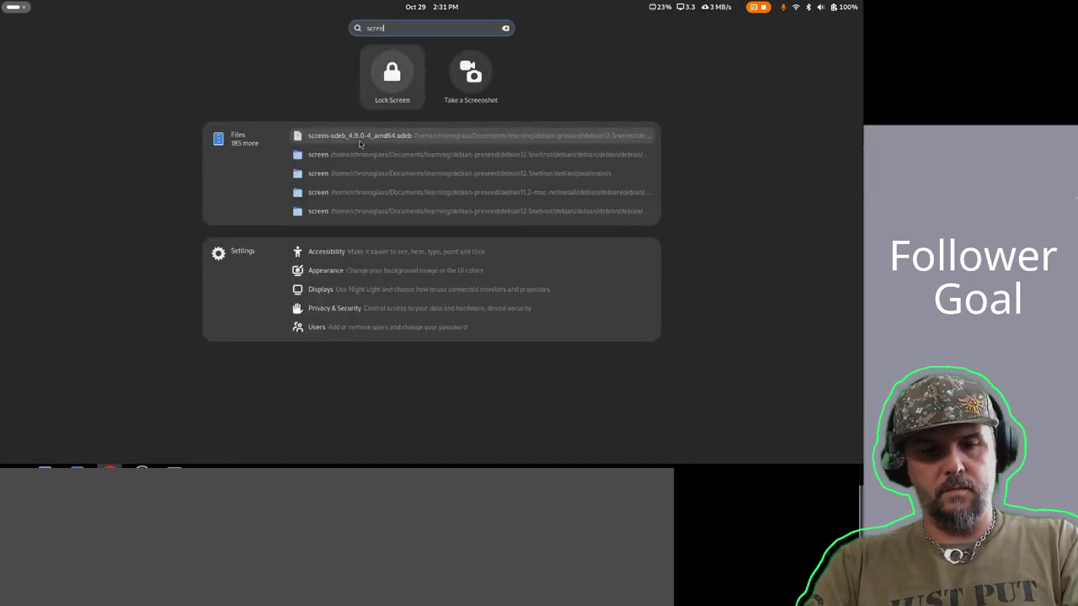
pyautogui.click(464, 84)
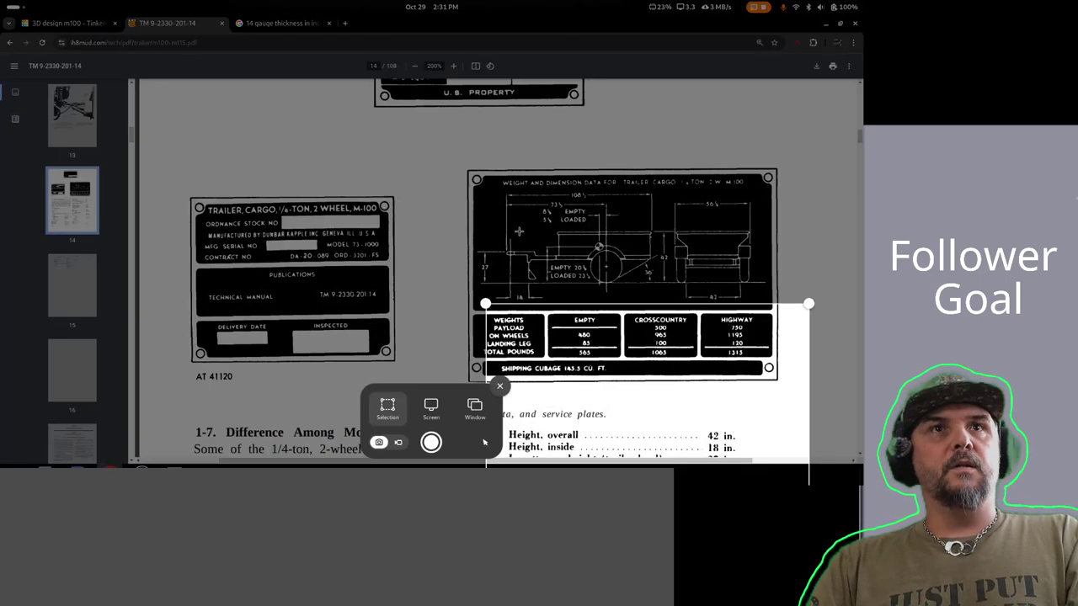
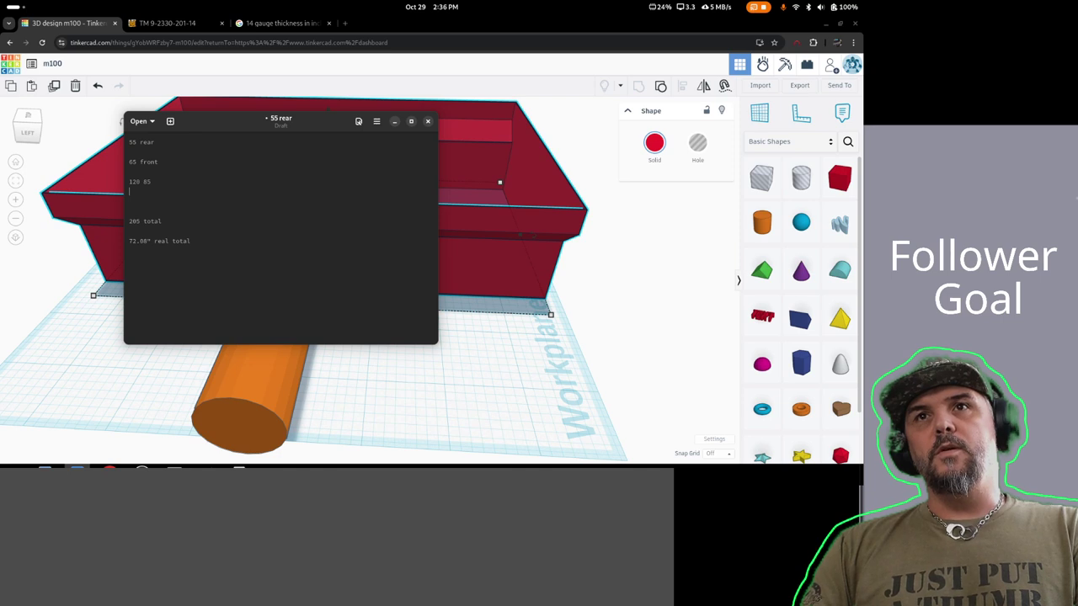
# - In the text editor notes, add the ratio 0.414634146 on a new line below "120 85"
pyautogui.hotkey('alt', 'Tab')
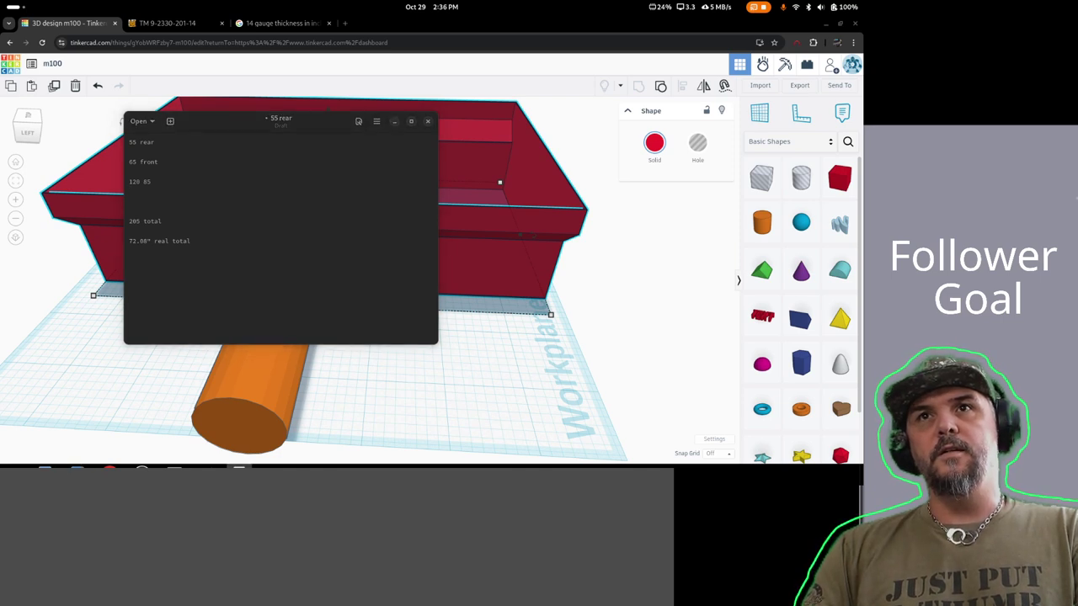
pyautogui.click(172, 183)
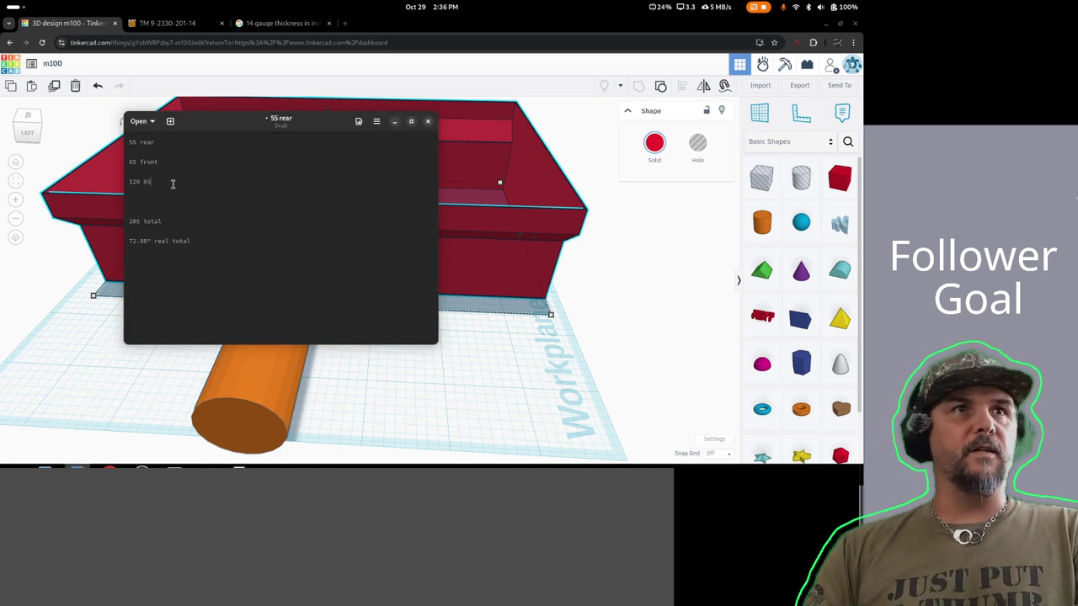
pyautogui.press('Return')
pyautogui.write('0.414634146')
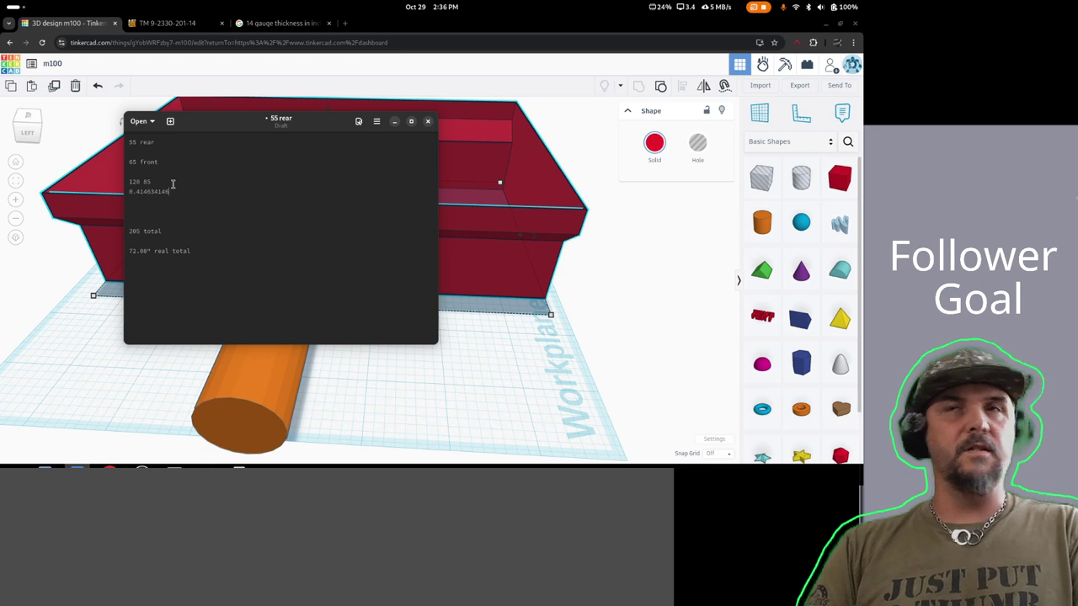
# - Add the line "29.8868blah blah" beneath the real total in the notes
pyautogui.hotkey('alt', 'Tab')
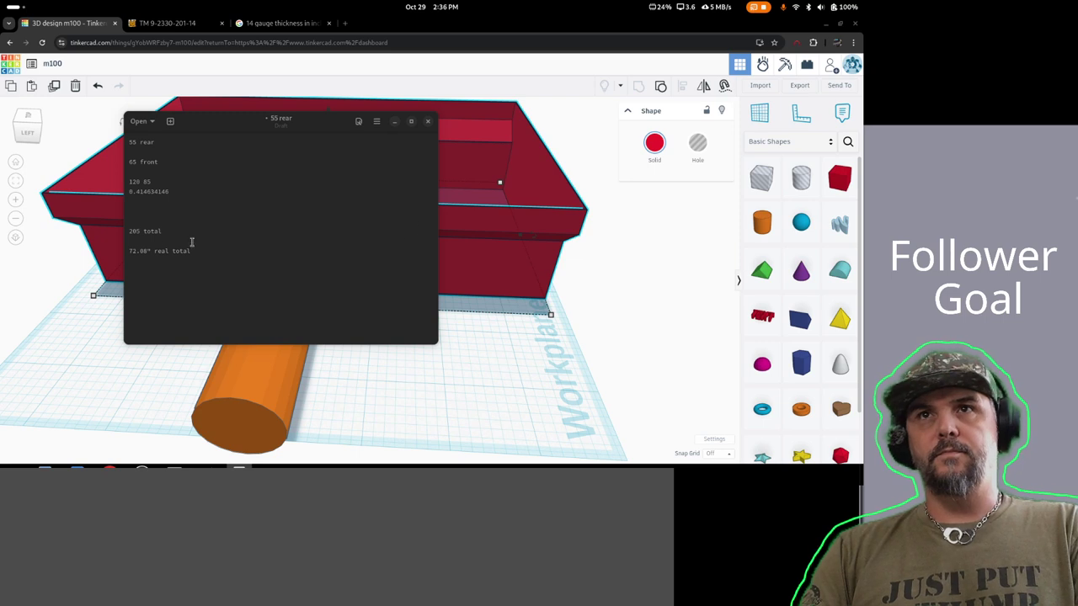
pyautogui.click(227, 250)
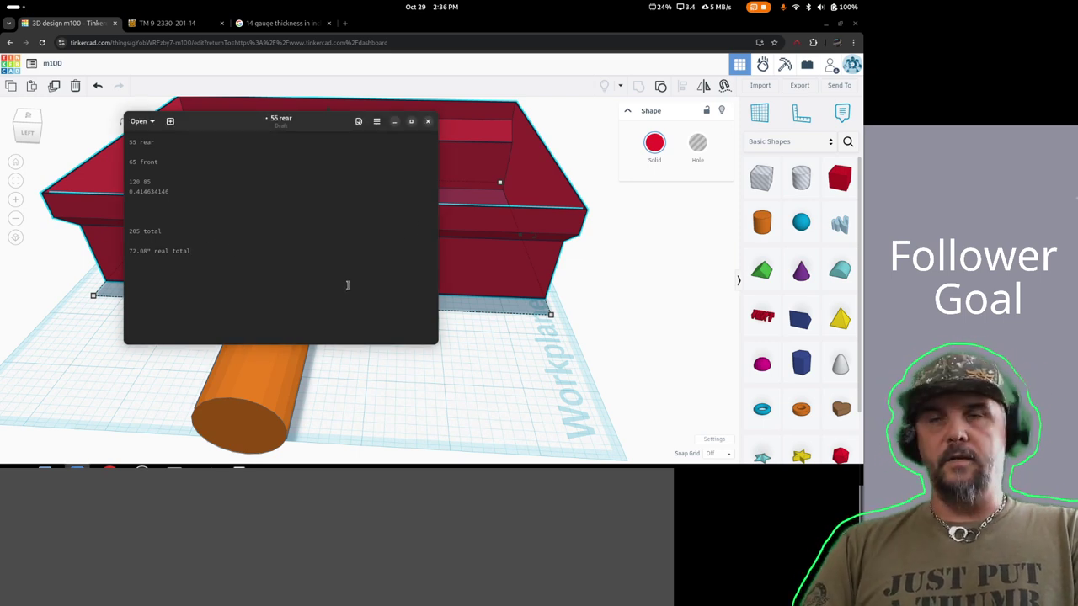
pyautogui.write('20')
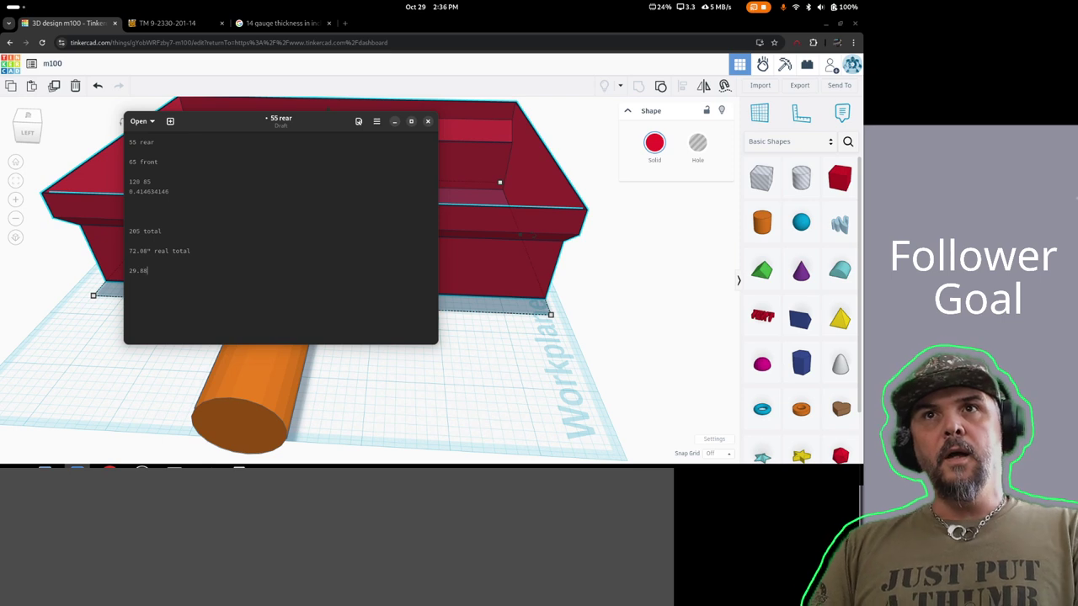
pyautogui.write('.8868')
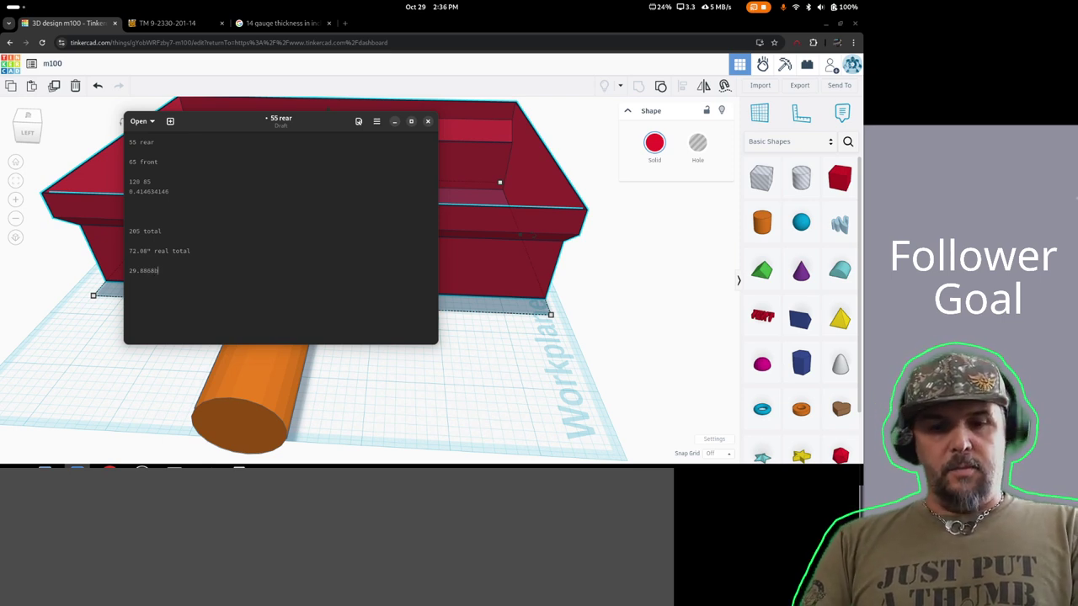
pyautogui.write('blah blah')
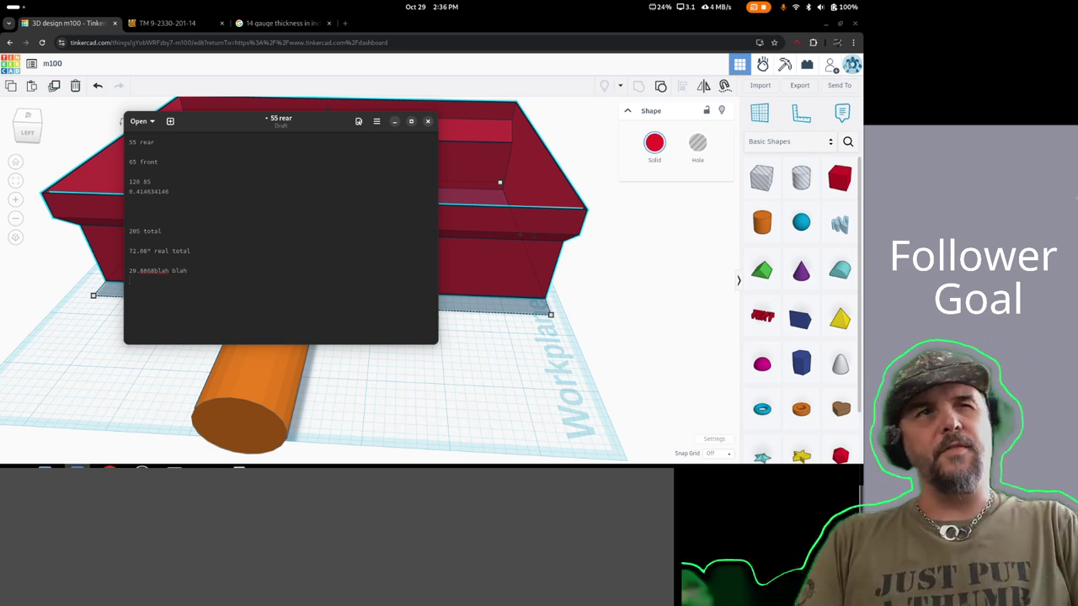
# - Switch back to the Tinkercad design and set the orange cylinder's length to 3.0 in from its near end
pyautogui.click(354, 405)
pyautogui.click(243, 387)
pyautogui.moveTo(371, 412); pyautogui.dragTo(394, 389, button='right')
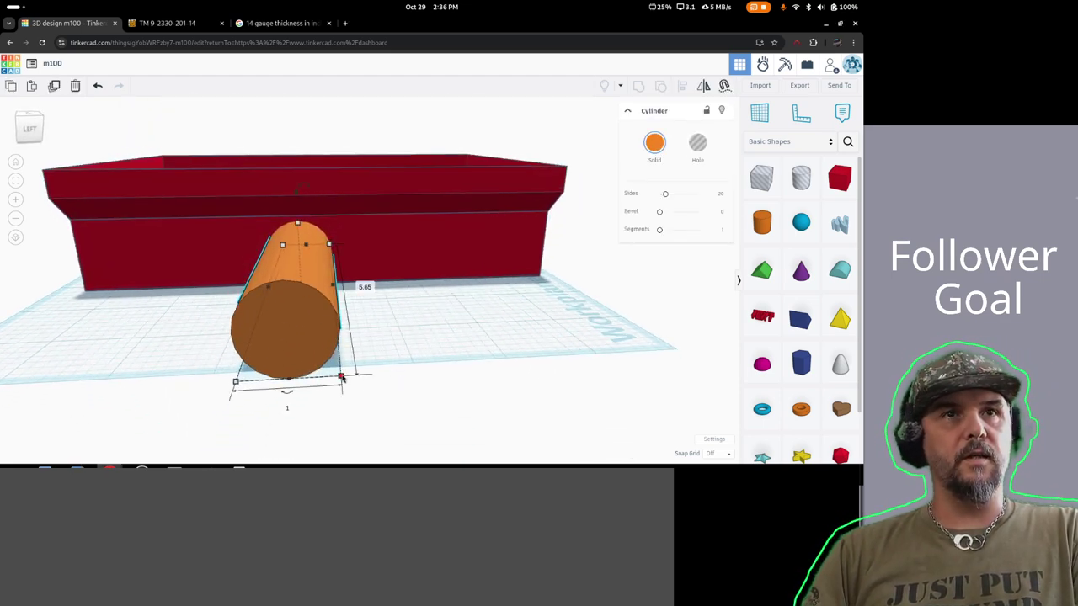
pyautogui.click(359, 286)
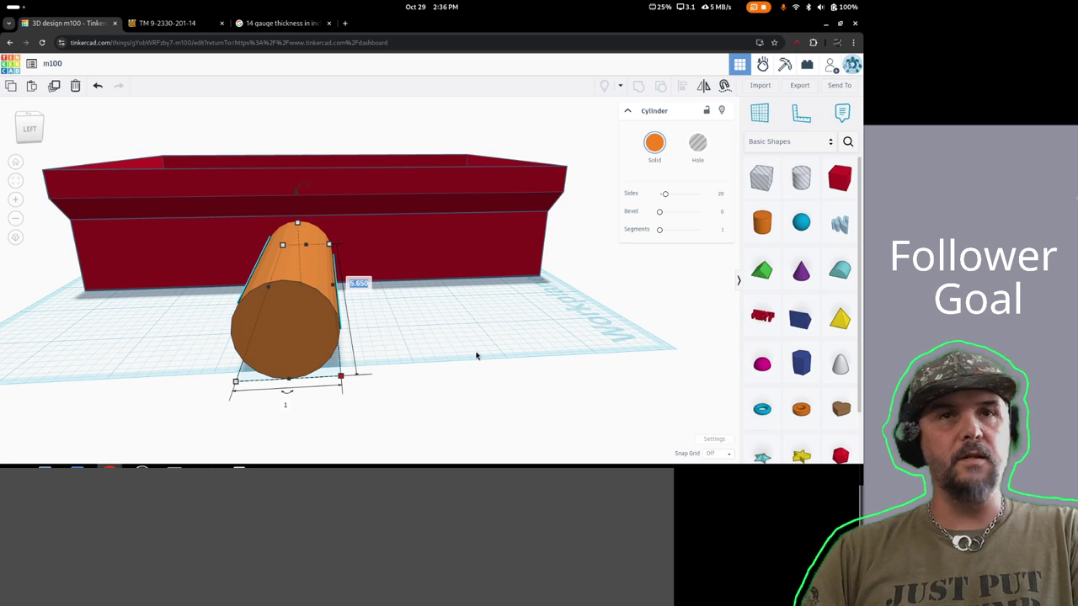
pyautogui.write('3.0')
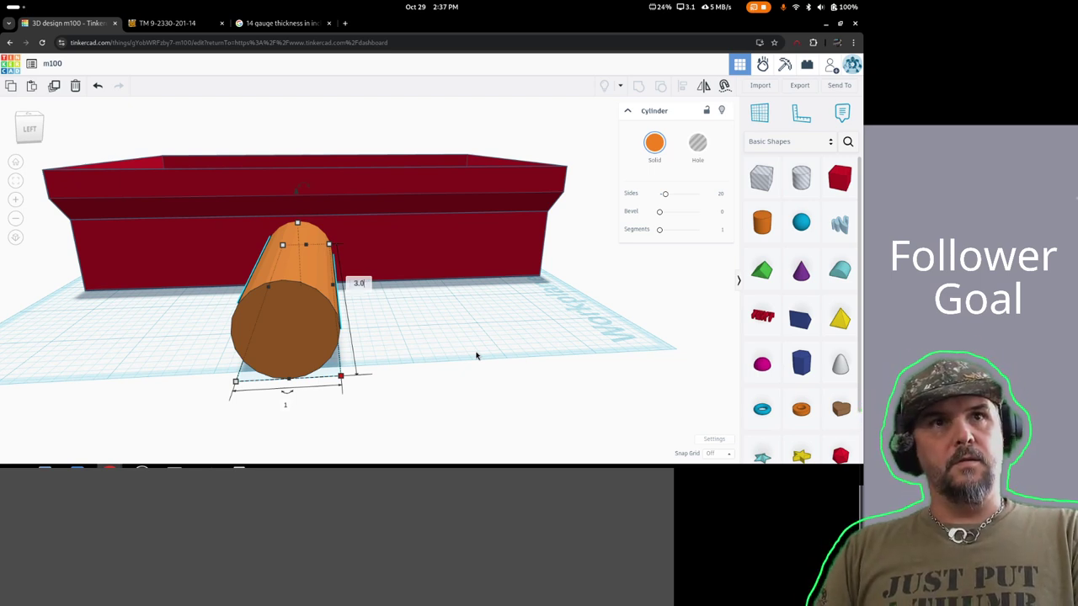
pyautogui.press('Return')
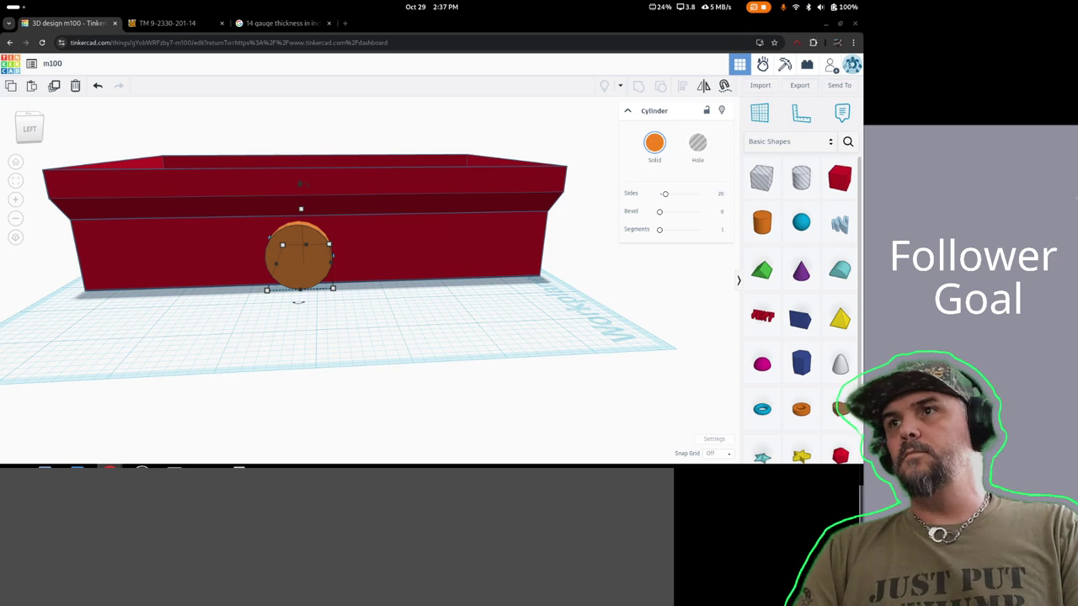
# - Check the footprint dimensions of the red tub and of the orange cylinder
pyautogui.moveTo(298, 363); pyautogui.dragTo(351, 354, button='right')
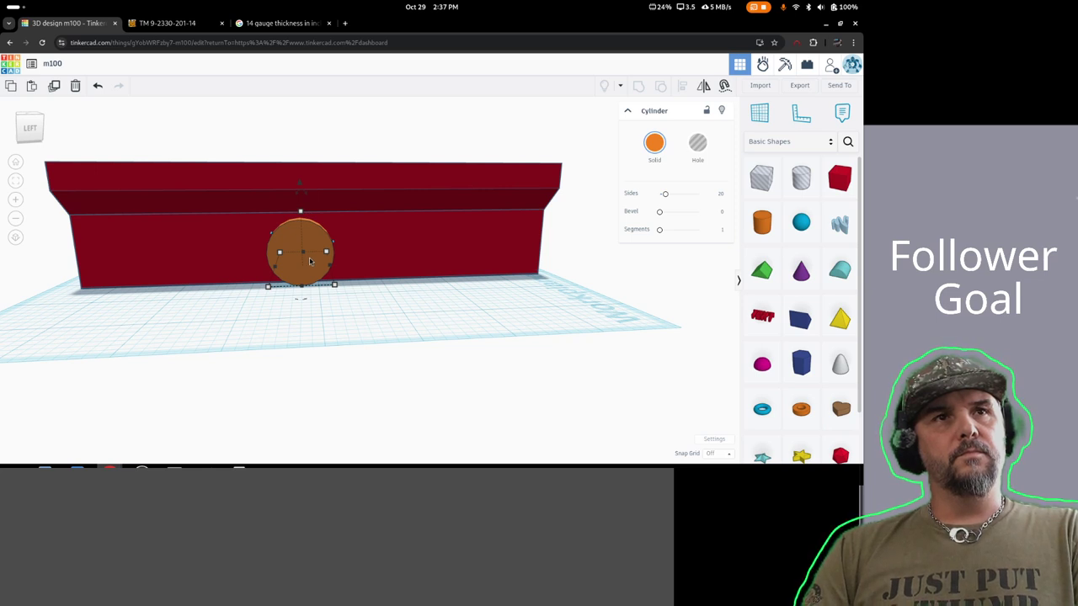
pyautogui.click(485, 248)
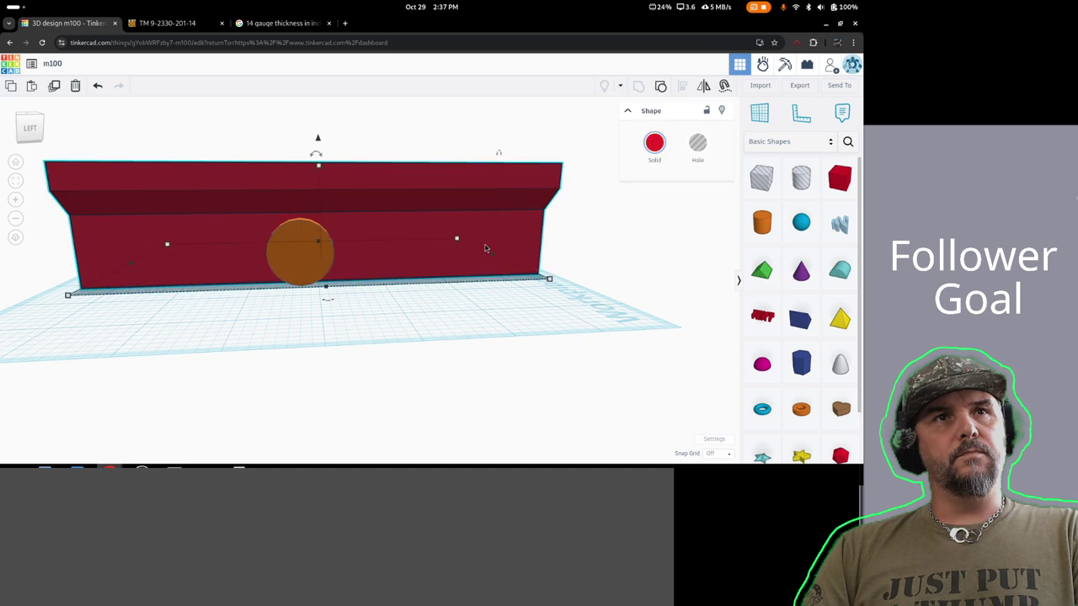
pyautogui.moveTo(549, 279)
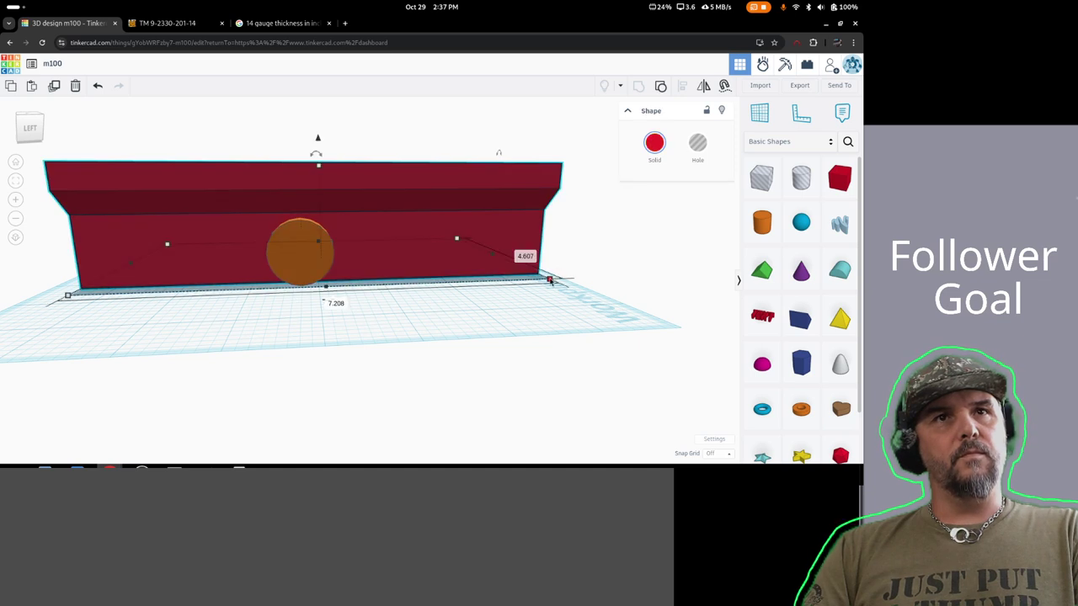
pyautogui.click(297, 263)
pyautogui.moveTo(336, 287)
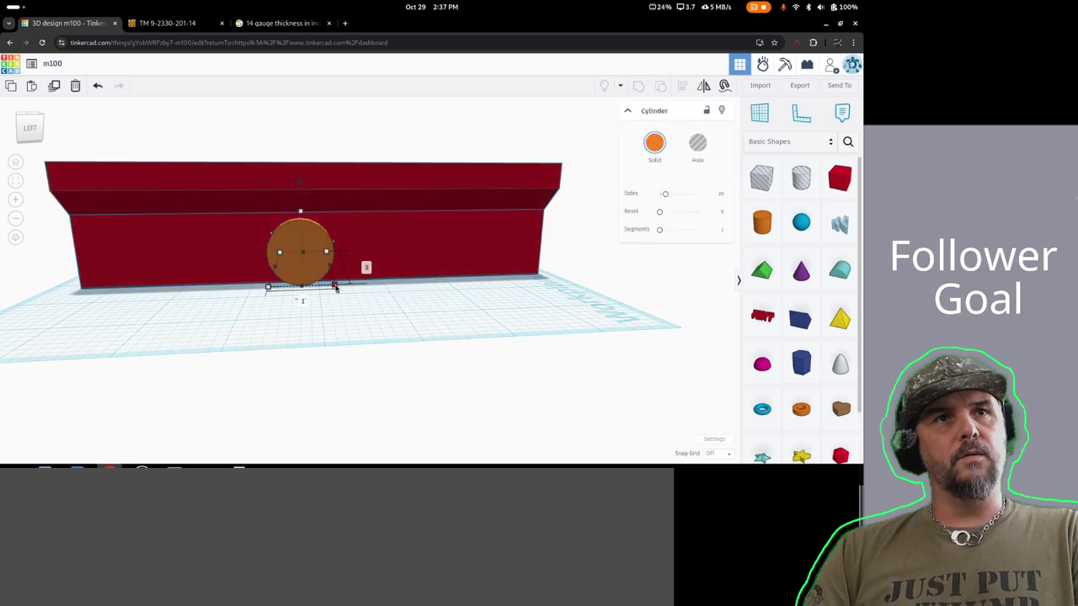
pyautogui.moveTo(335, 287); pyautogui.dragTo(248, 358, button='right')
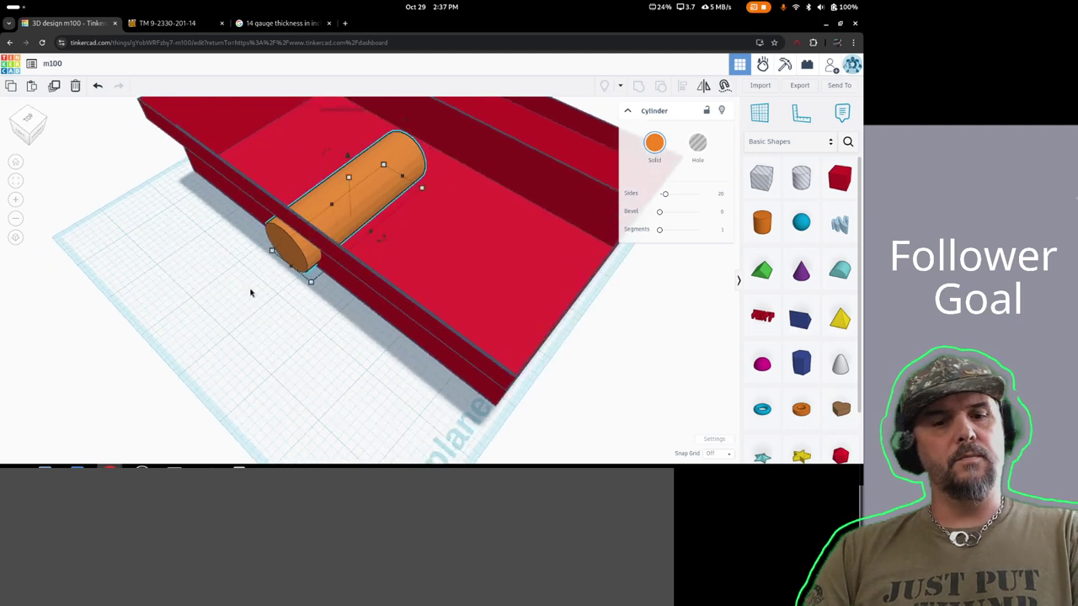
# - Undo the orange cylinder's last length change and set its width along the tub's side to 3 in
pyautogui.hotkey('ctrl', 'z')
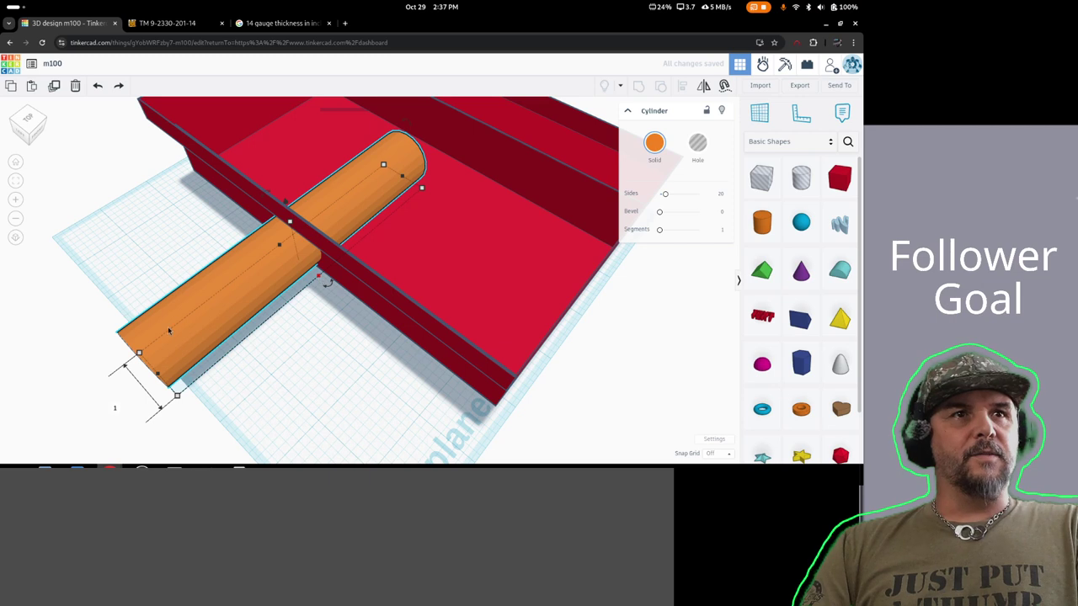
pyautogui.click(115, 407)
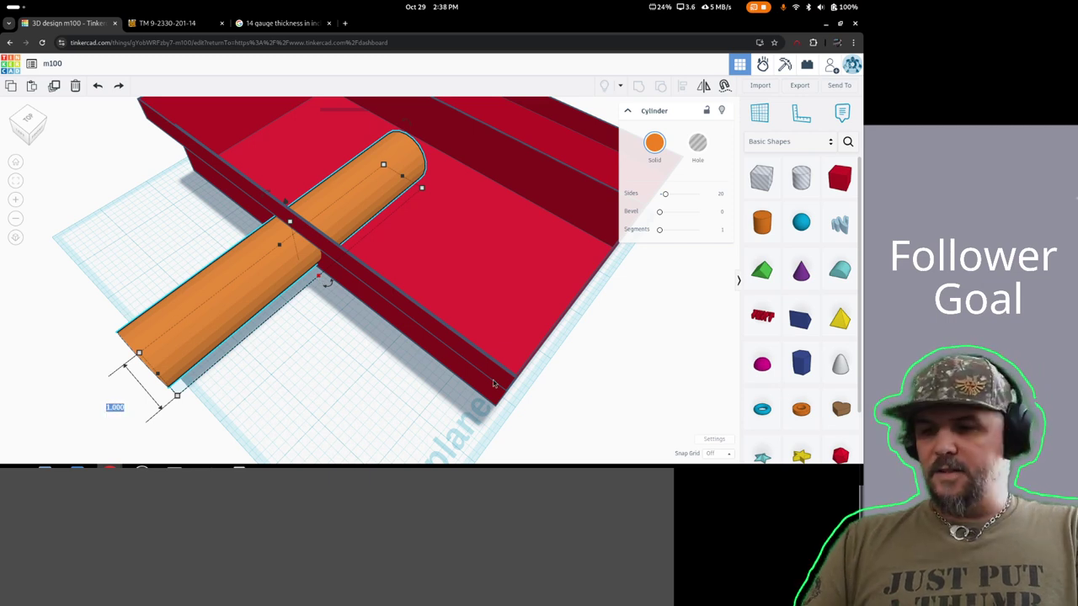
pyautogui.write('3')
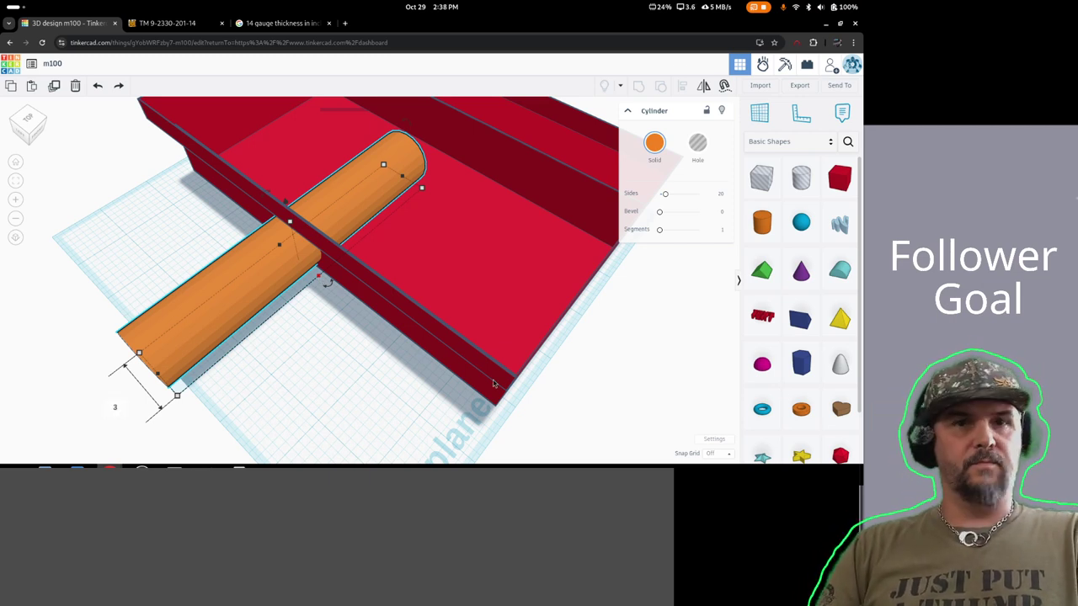
pyautogui.press('Return')
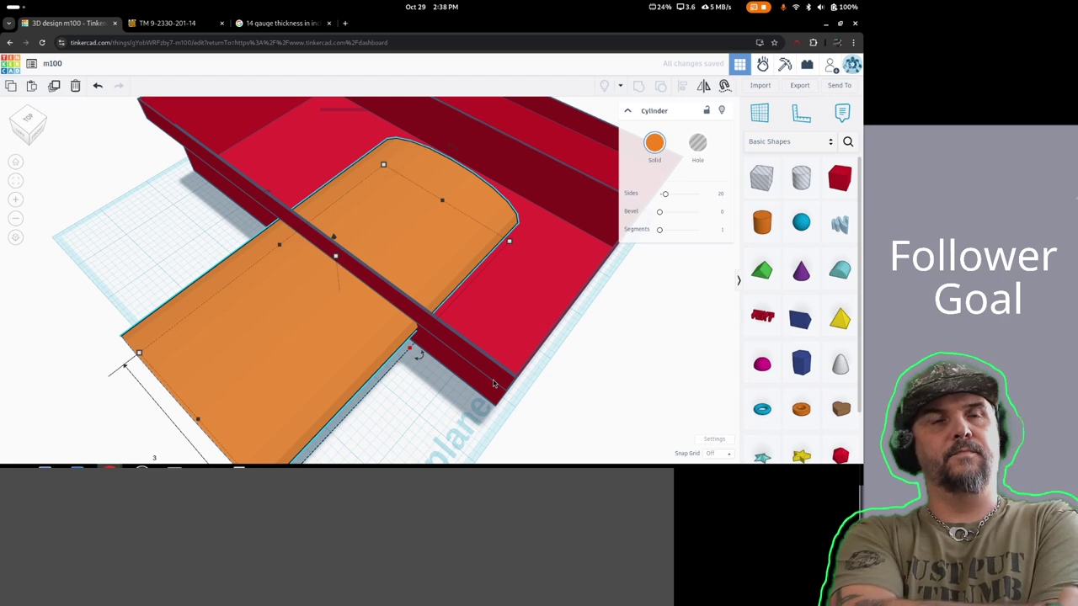
# - Set the orange cylinder's height to 3 in so that its end profile is round
pyautogui.press('Home')
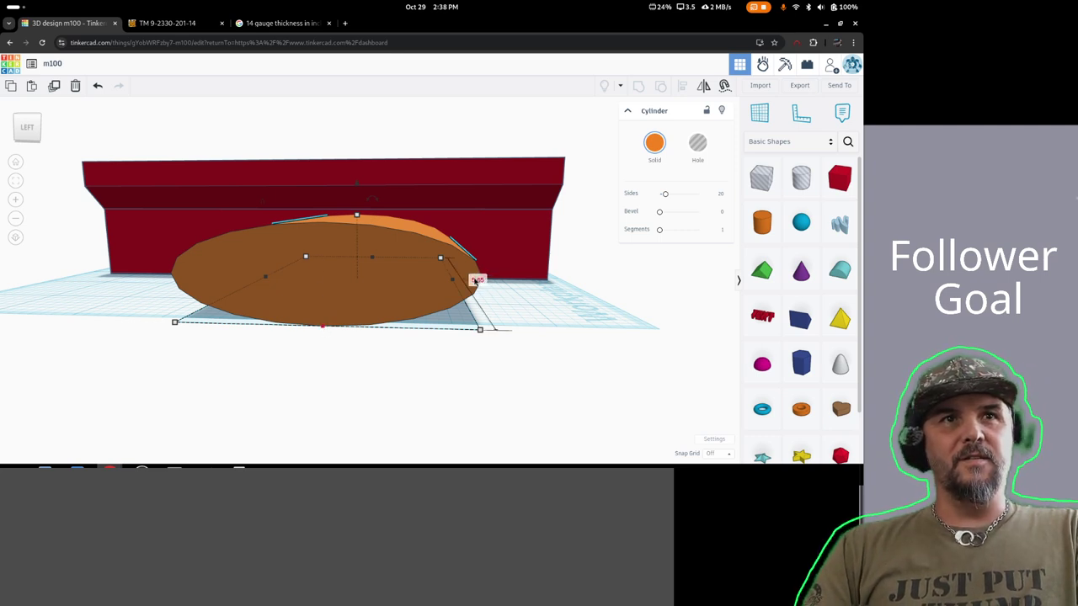
pyautogui.click(401, 247)
pyautogui.press('Escape')
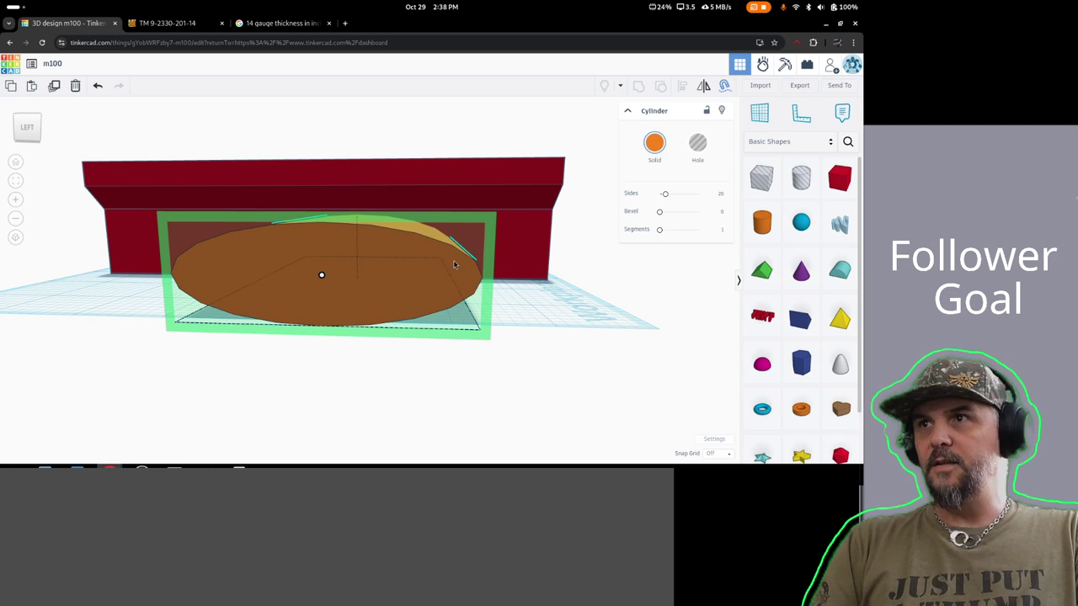
pyautogui.click(554, 296)
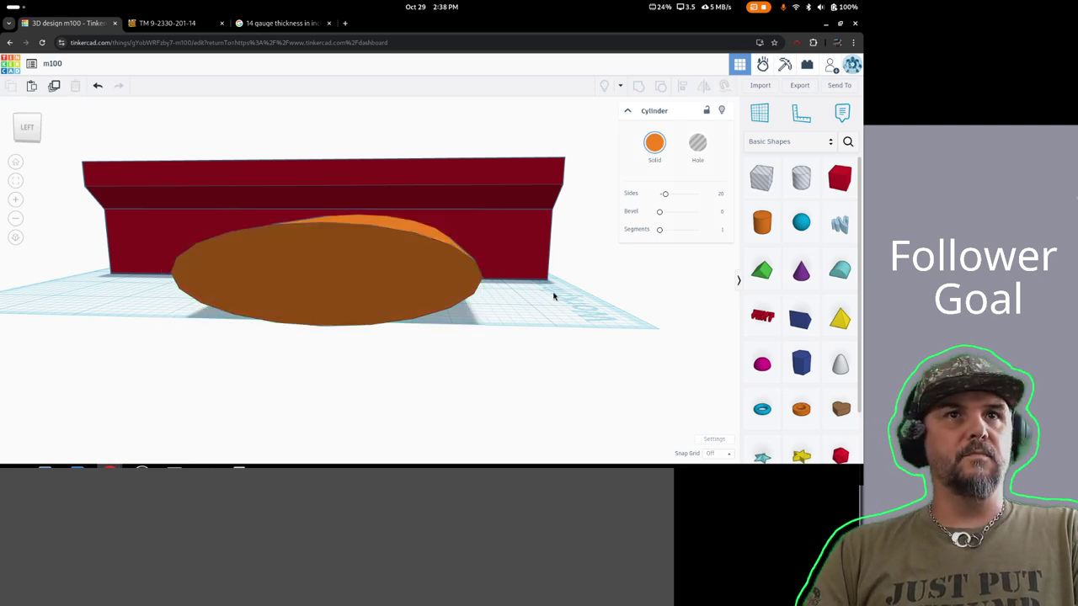
pyautogui.click(335, 276)
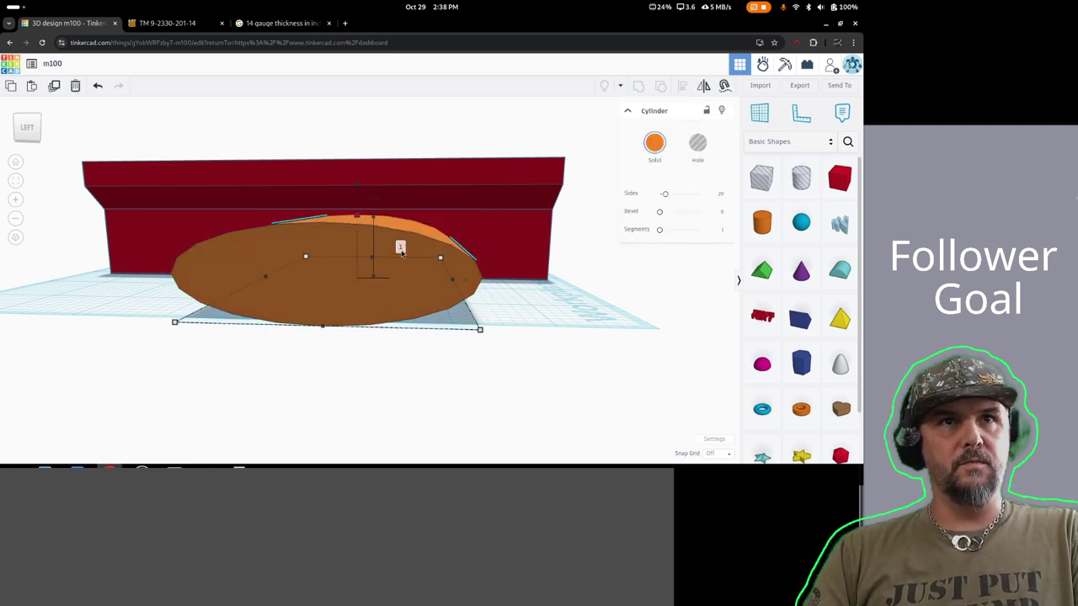
pyautogui.click(401, 246)
pyautogui.write('3')
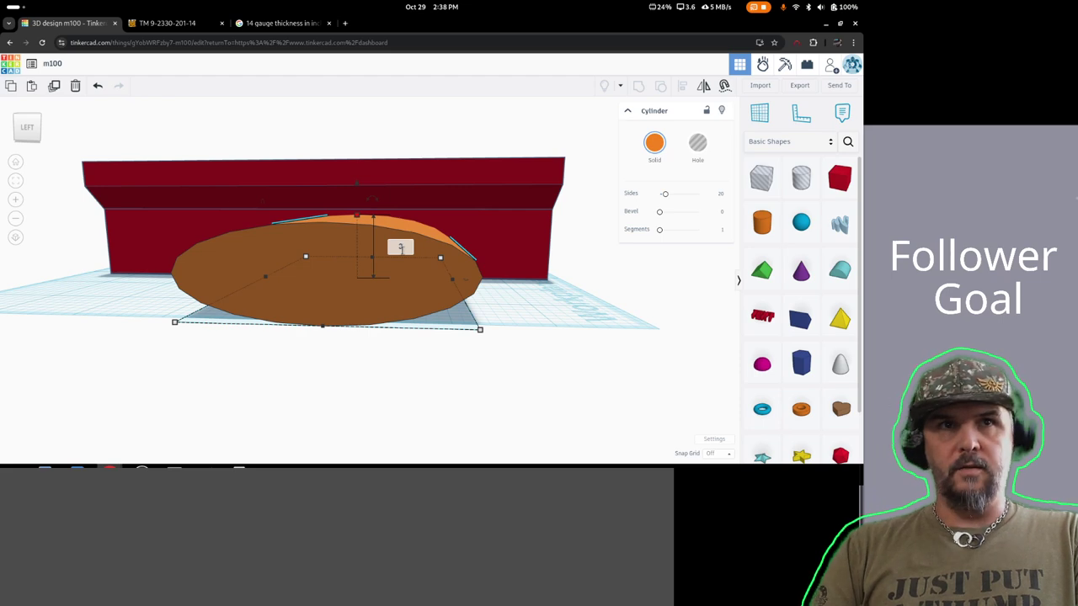
pyautogui.press('Return')
# - Place a box hole on the workplane under the orange cylinder and stretch it past the cylinder's full width and length
pyautogui.moveTo(561, 287); pyautogui.dragTo(414, 309, button='right')
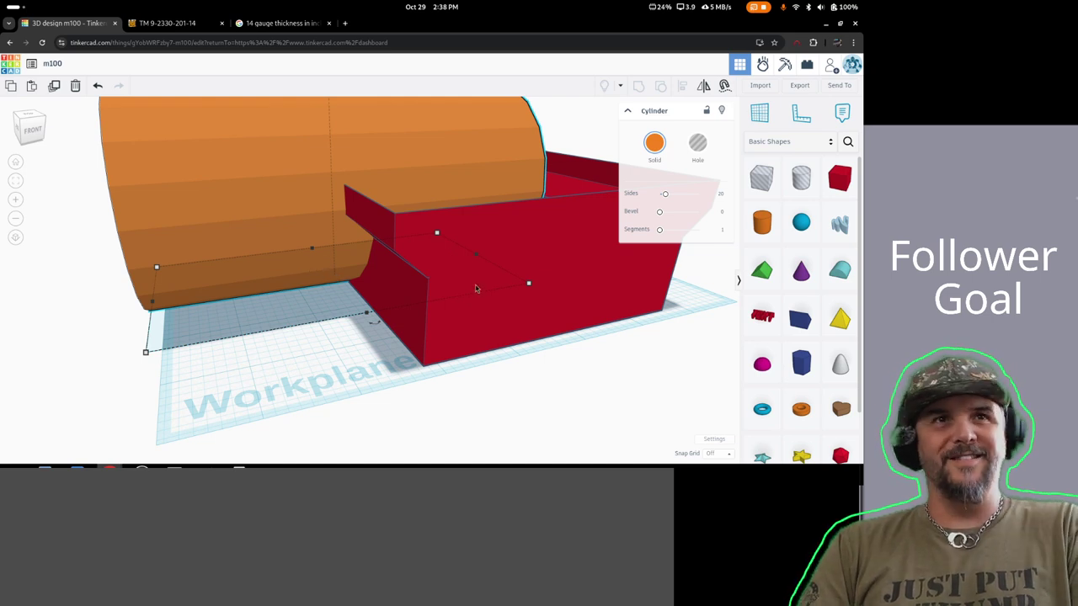
pyautogui.click(517, 325)
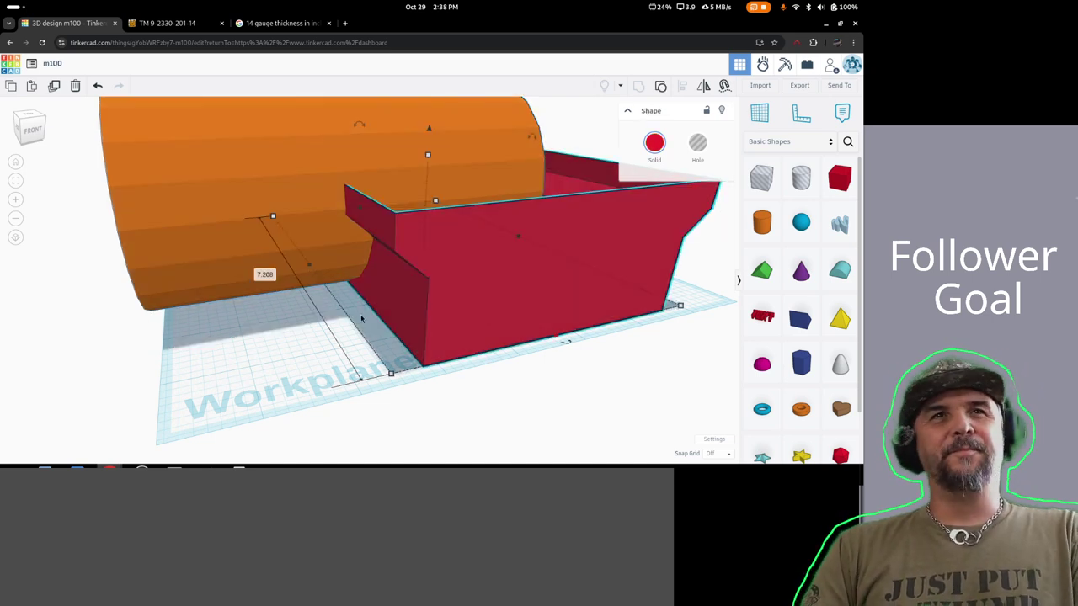
pyautogui.moveTo(227, 383); pyautogui.dragTo(305, 245, button='right')
pyautogui.click(304, 245)
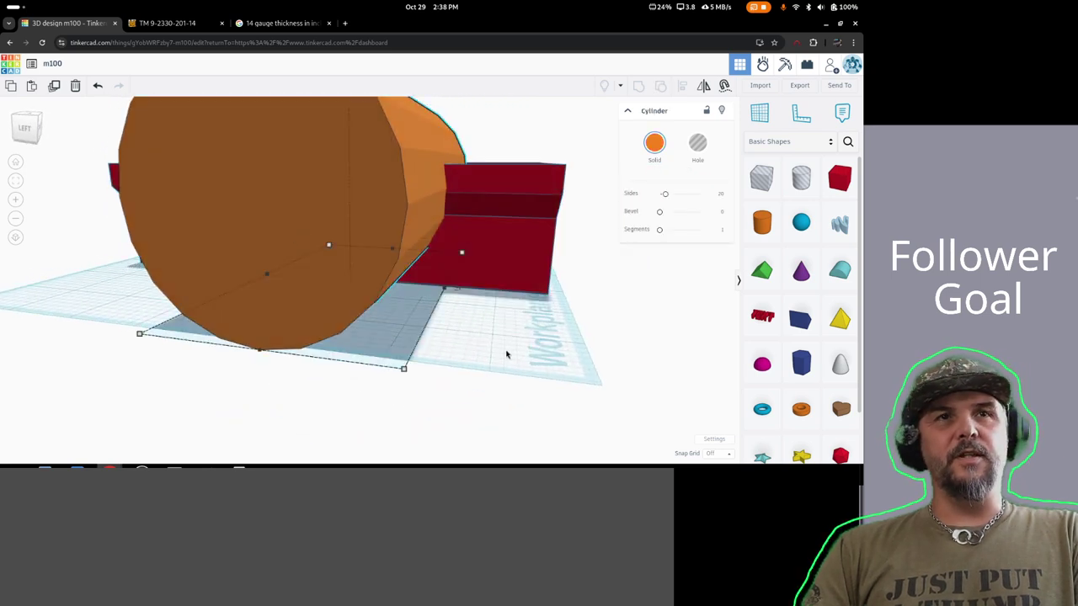
pyautogui.moveTo(506, 353); pyautogui.dragTo(442, 346, button='right')
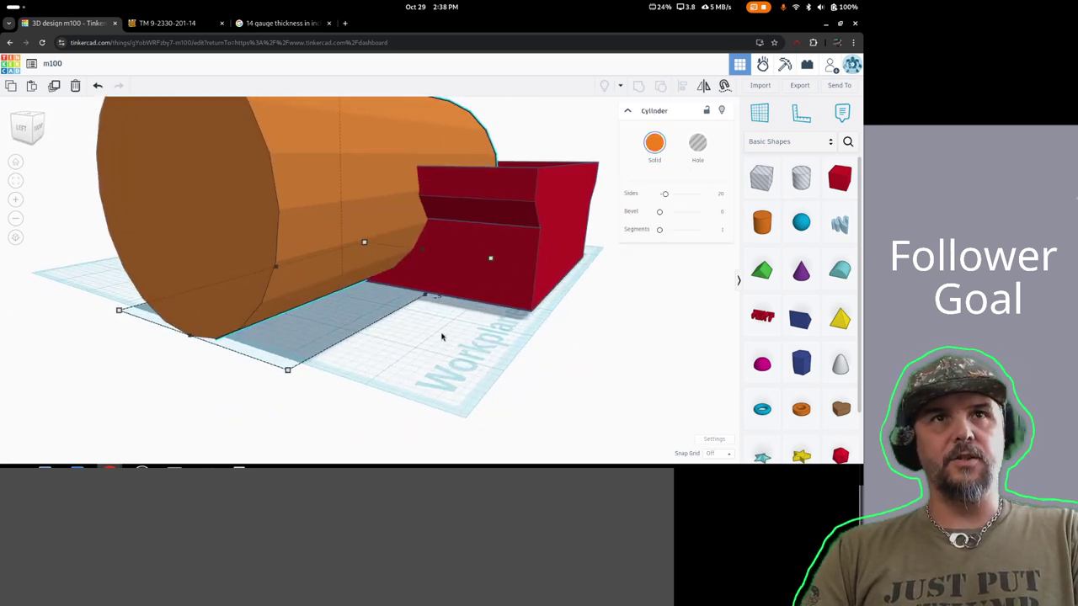
pyautogui.click(762, 181)
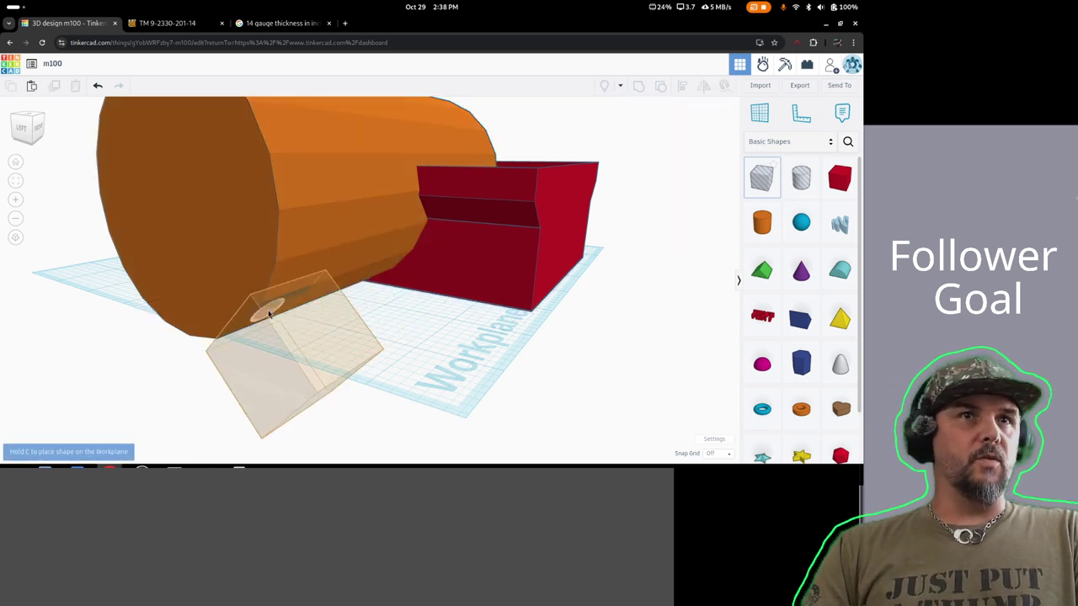
pyautogui.click(339, 334)
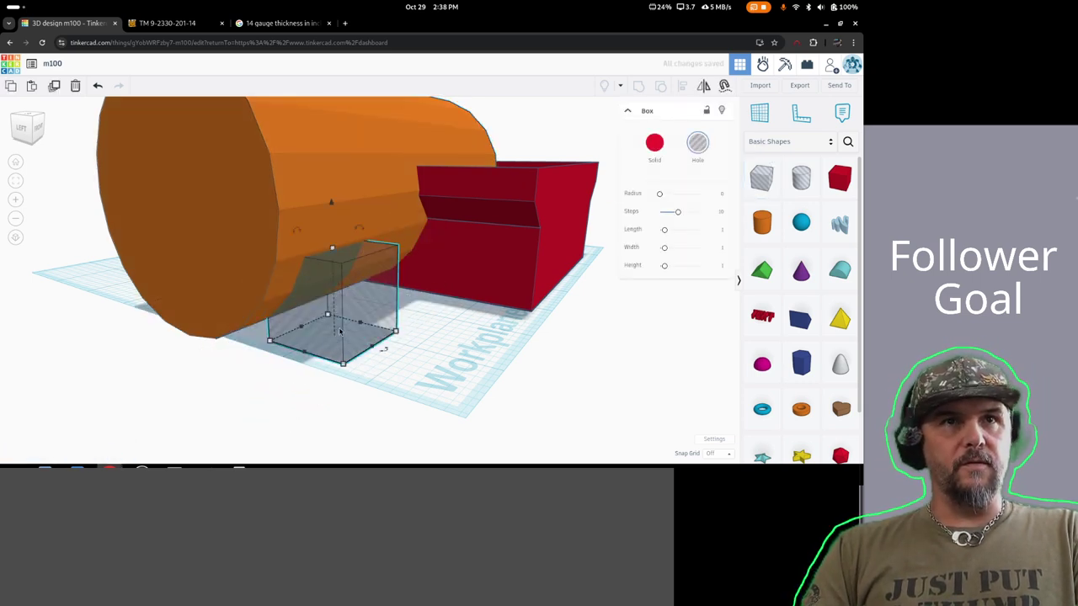
pyautogui.moveTo(301, 328); pyautogui.dragTo(158, 274)
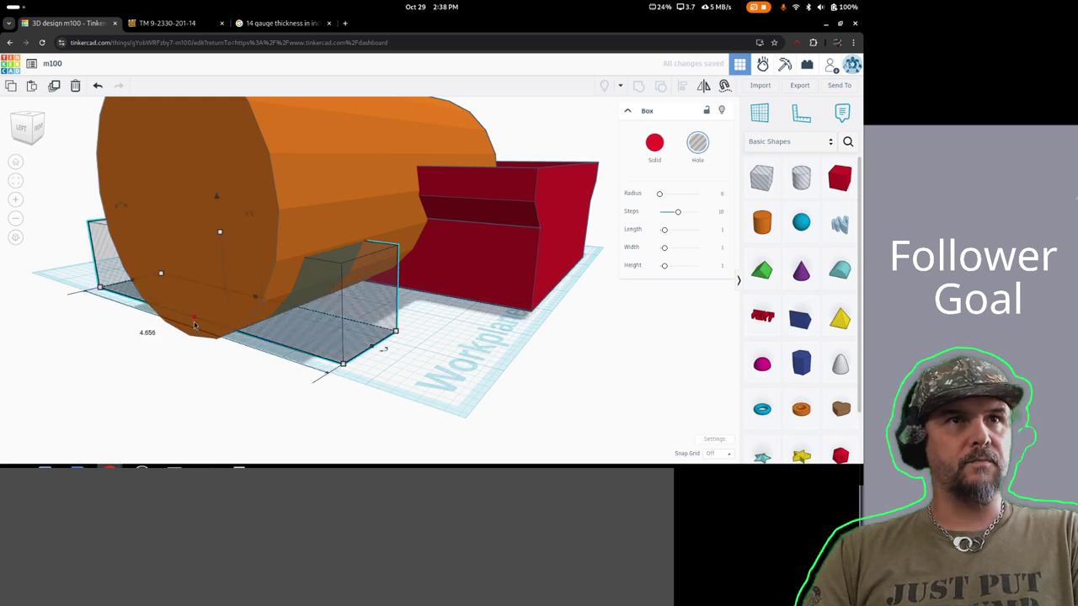
pyautogui.moveTo(193, 325); pyautogui.dragTo(168, 339)
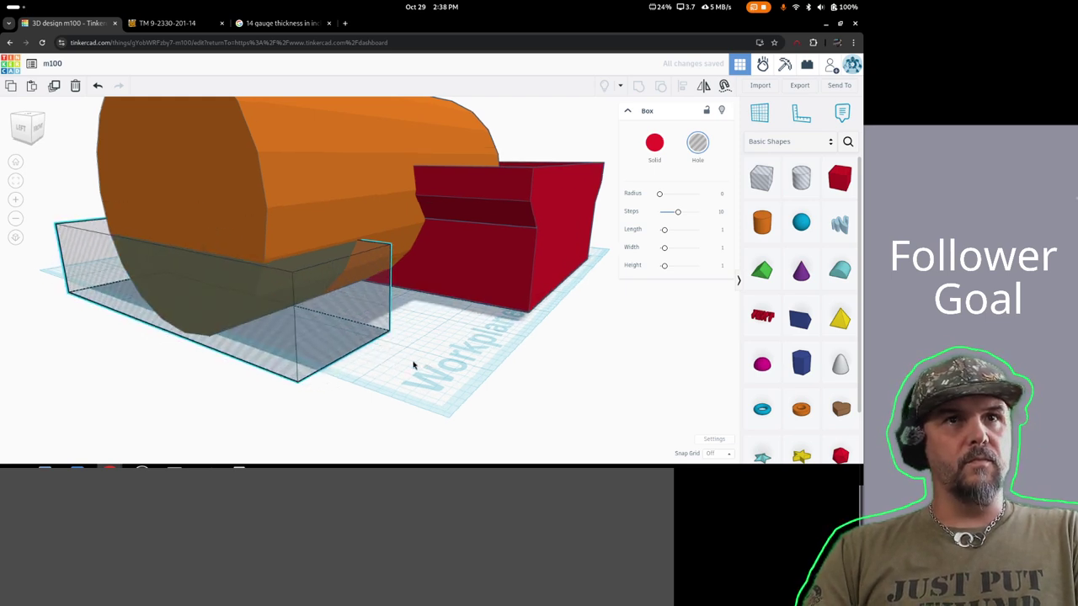
pyautogui.moveTo(413, 365); pyautogui.dragTo(263, 265, button='right')
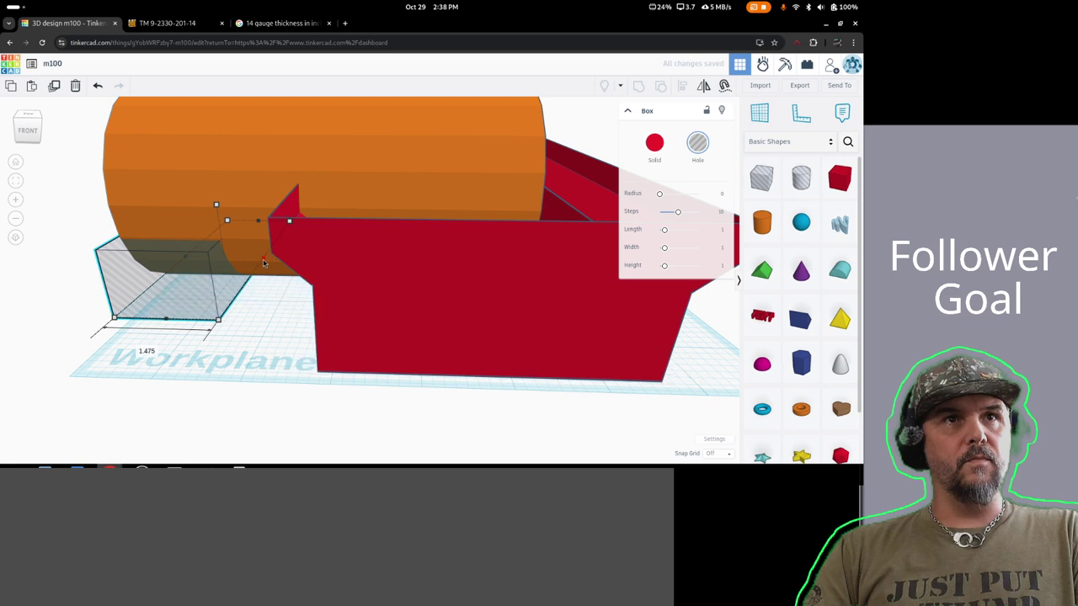
pyautogui.moveTo(263, 264); pyautogui.dragTo(573, 281)
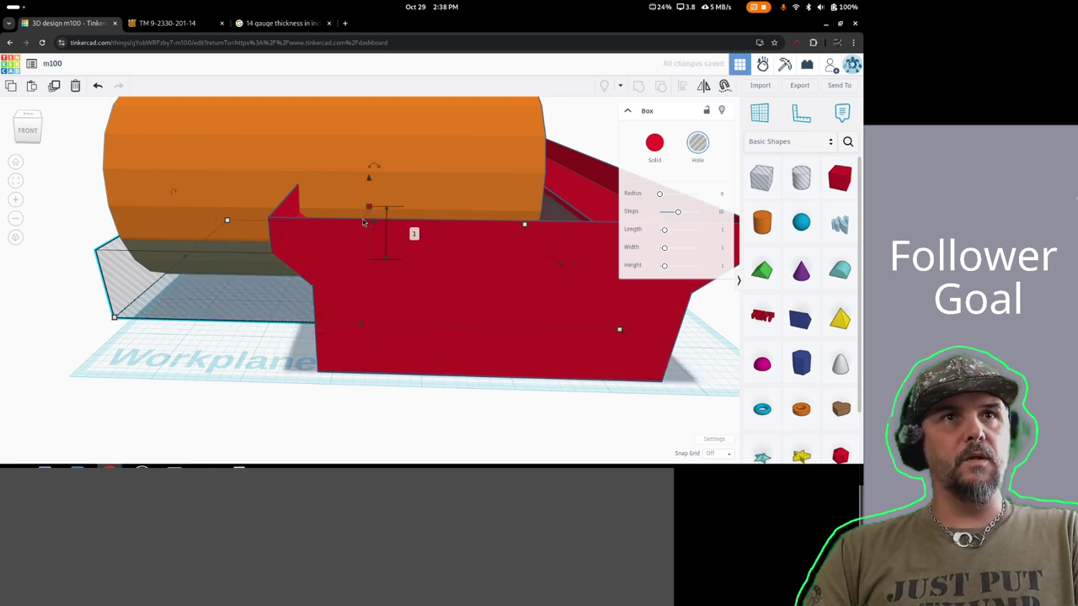
# - Set the box hole's height to 1.5 in and group it with the orange cylinder to cut away the lower half
pyautogui.click(413, 236)
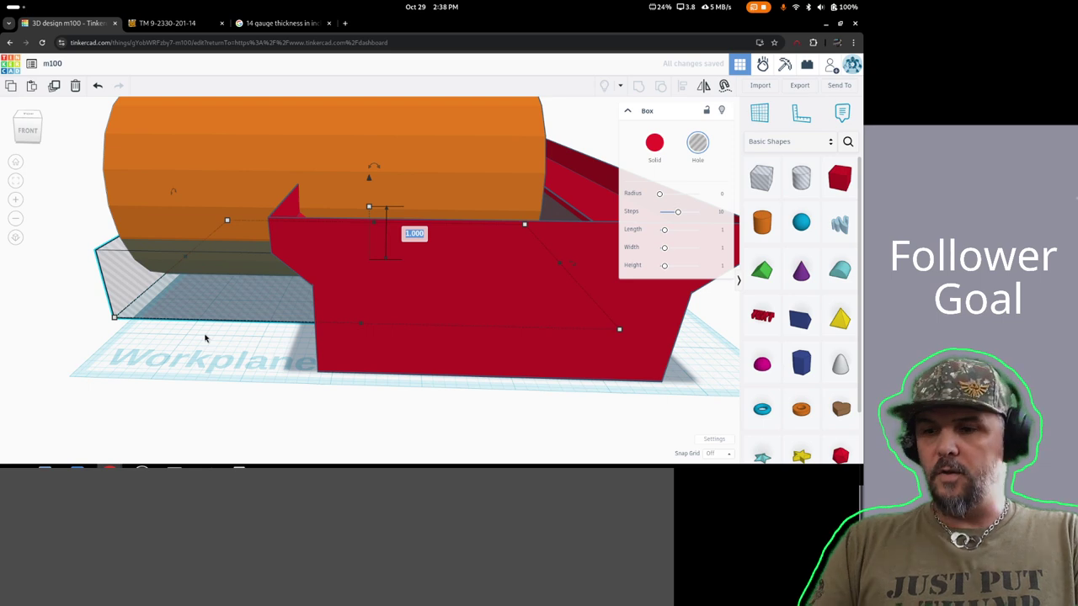
pyautogui.write('1.5')
pyautogui.press('Return')
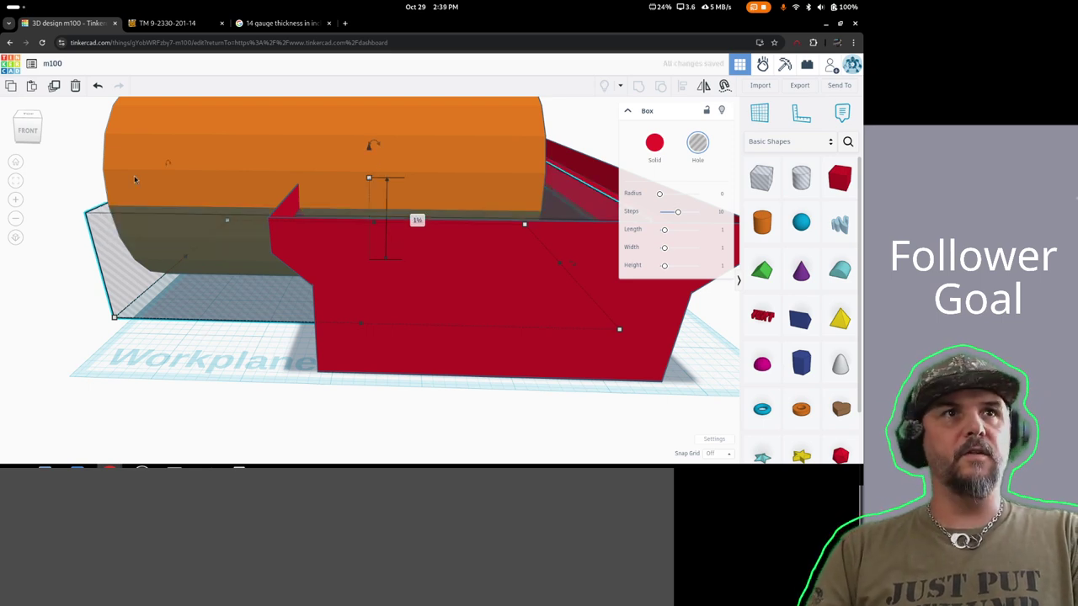
pyautogui.keyDown('shift'); pyautogui.click(242, 165); pyautogui.keyUp('shift')
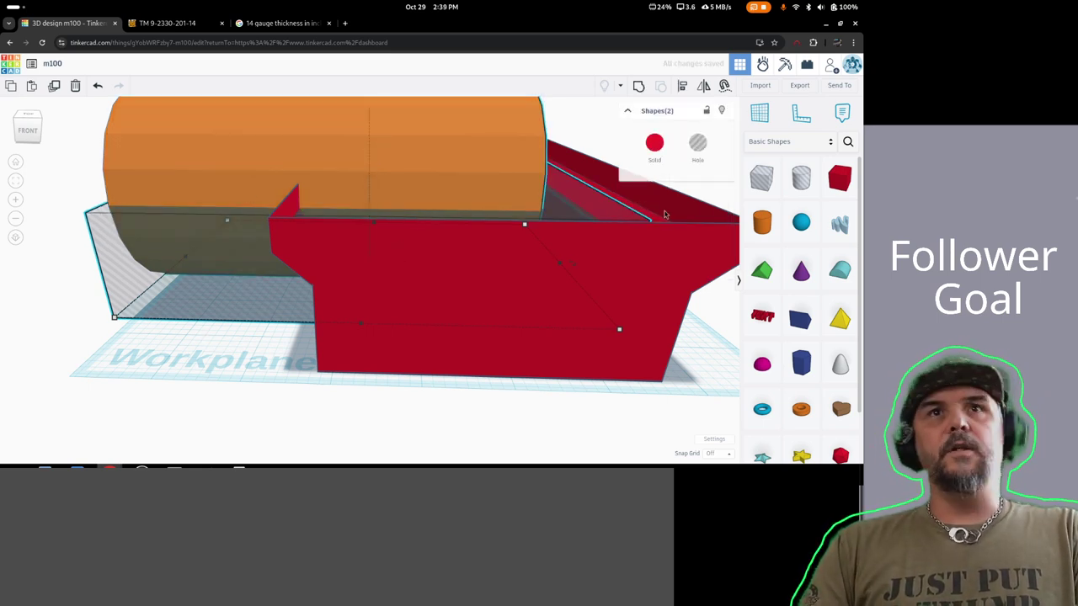
pyautogui.click(379, 169)
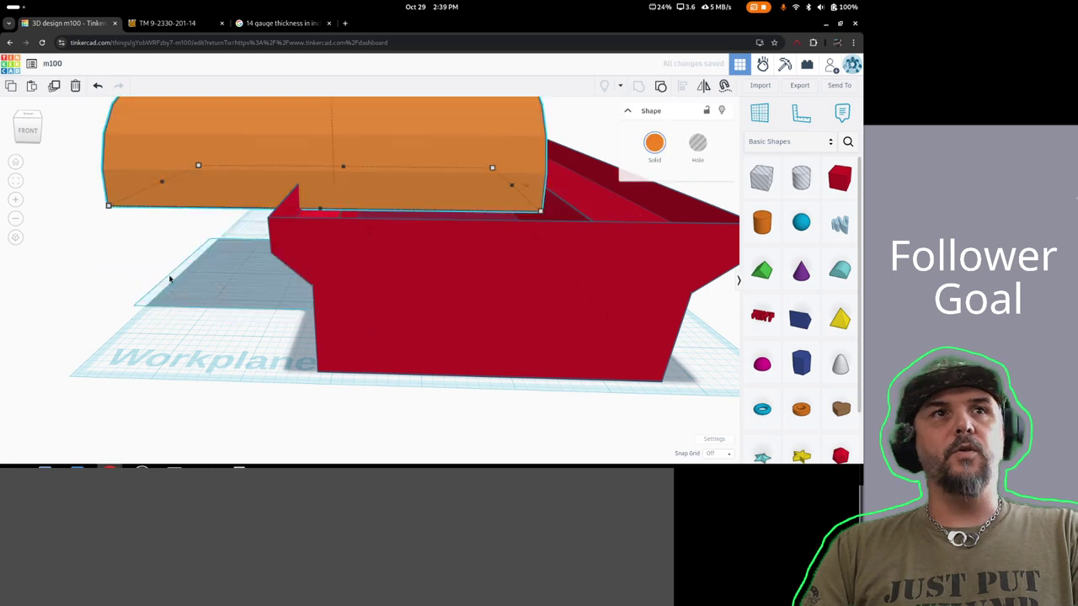
# - Lower the orange half-cylinder onto the workplane by setting its elevation to 0
pyautogui.moveTo(145, 341); pyautogui.dragTo(391, 204, button='right')
pyautogui.scroll(-2, 391, 204)
pyautogui.scroll(-2, 411, 183)
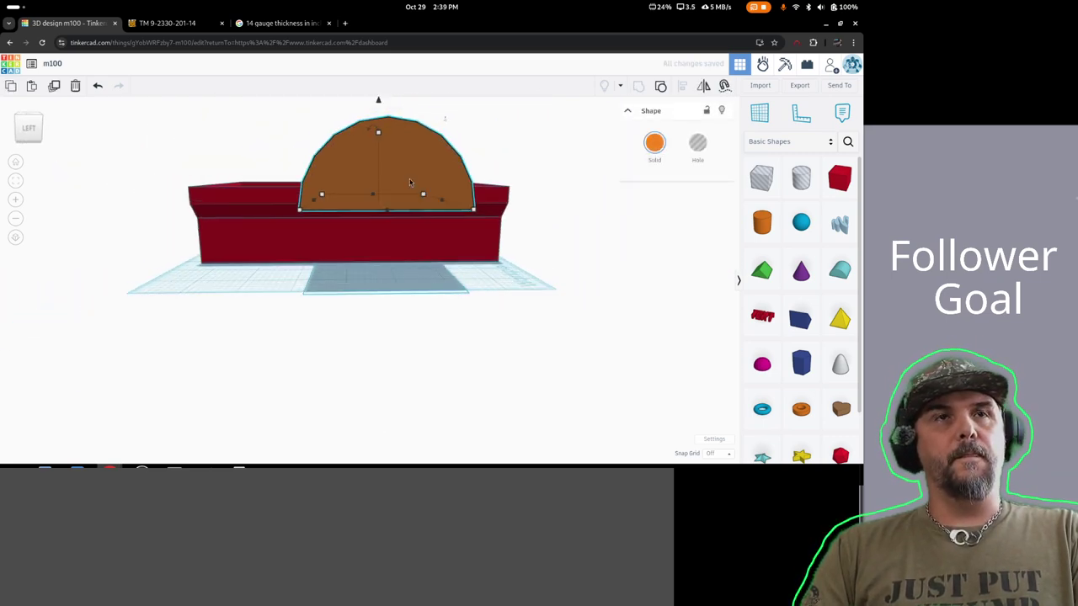
pyautogui.moveTo(378, 102); pyautogui.dragTo(378, 154)
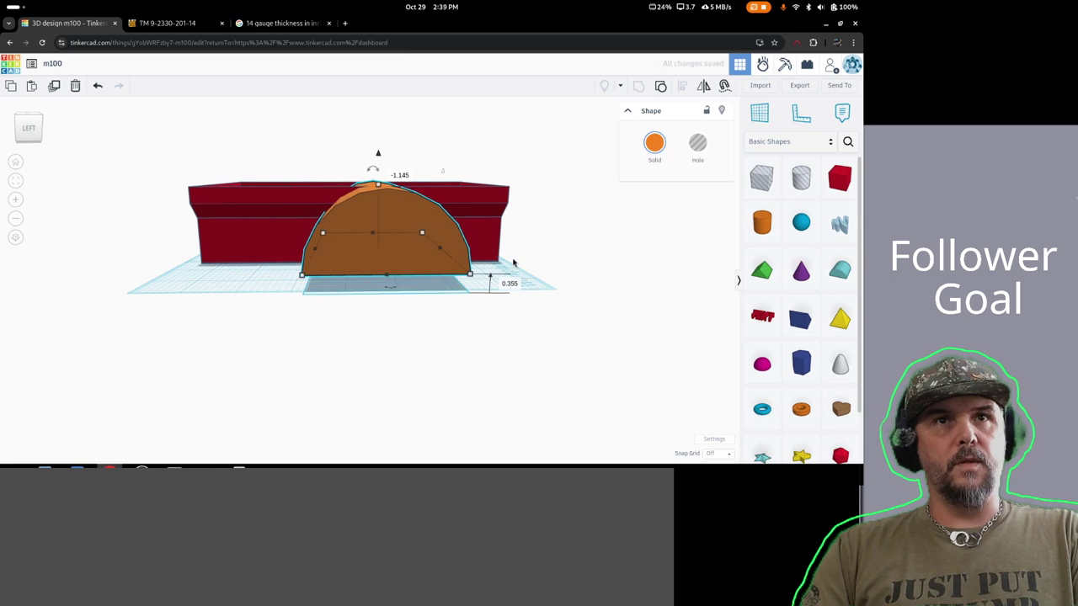
pyautogui.write('0')
pyautogui.press('Return')
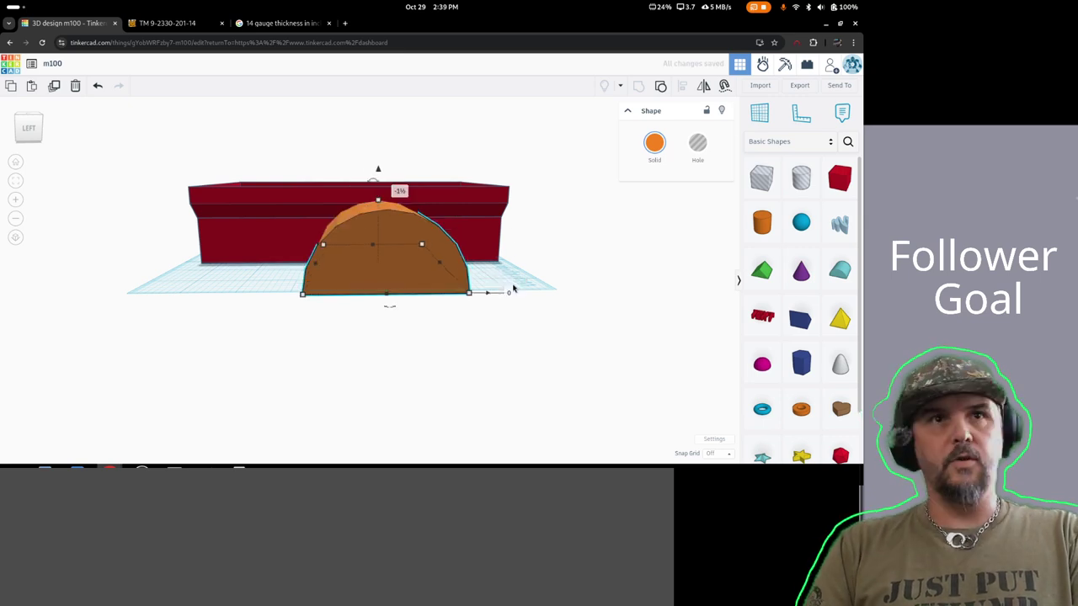
# - Raise the red tub about 0.5 in above the workplane
pyautogui.moveTo(551, 303); pyautogui.dragTo(491, 295, button='right')
pyautogui.moveTo(558, 271); pyautogui.dragTo(656, 282, button='right')
pyautogui.click(484, 224)
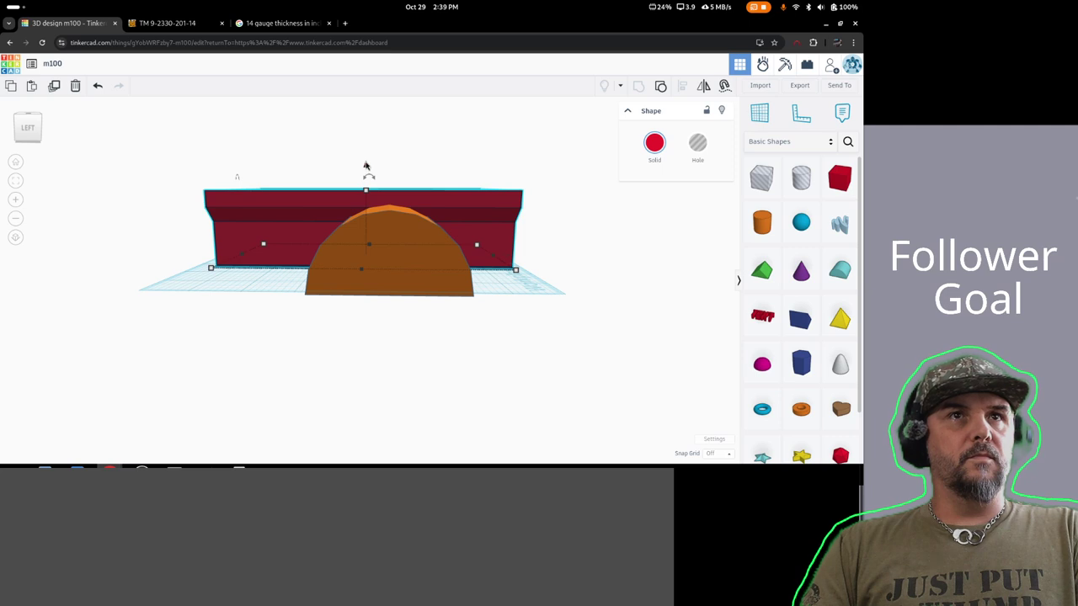
pyautogui.moveTo(366, 166); pyautogui.dragTo(365, 144)
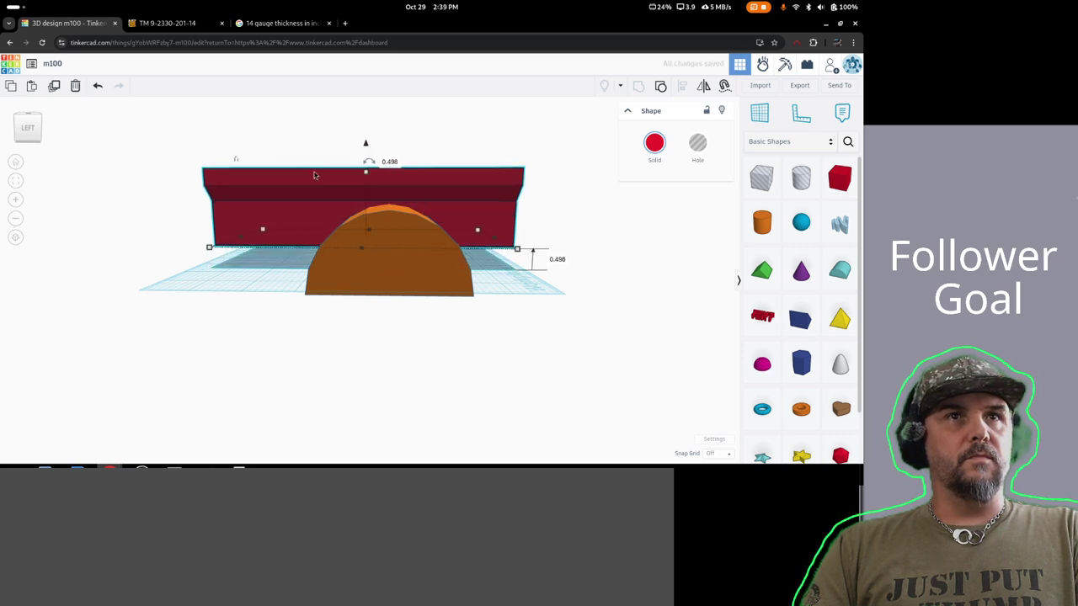
# - Move the orange half-cylinder further into the tub, about midway along the tub's length
pyautogui.moveTo(419, 296); pyautogui.dragTo(399, 268)
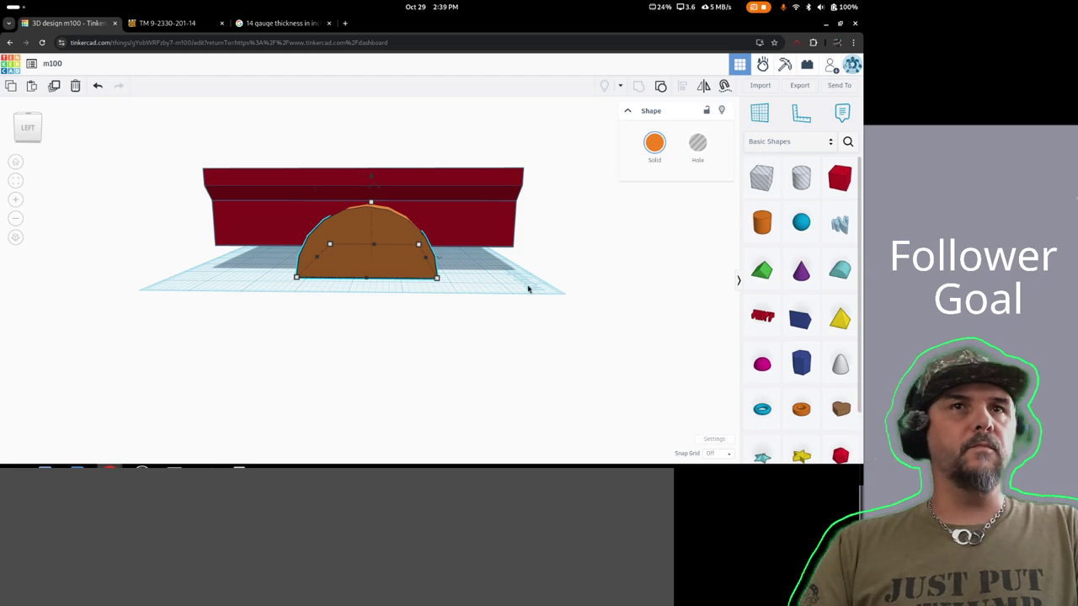
pyautogui.moveTo(528, 289); pyautogui.dragTo(334, 386, button='right')
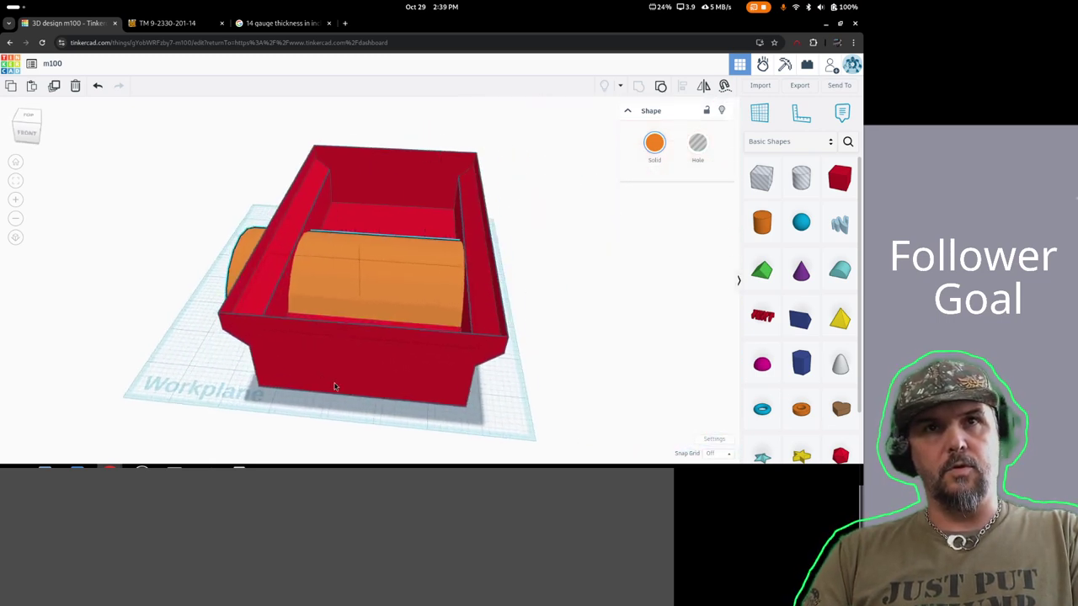
# - Align the red tub and the orange half-cylinder on their centres, both across the width and along the length
pyautogui.click(334, 386)
pyautogui.moveTo(246, 244); pyautogui.dragTo(266, 242)
pyautogui.keyDown('shift'); pyautogui.click(423, 226); pyautogui.keyUp('shift')
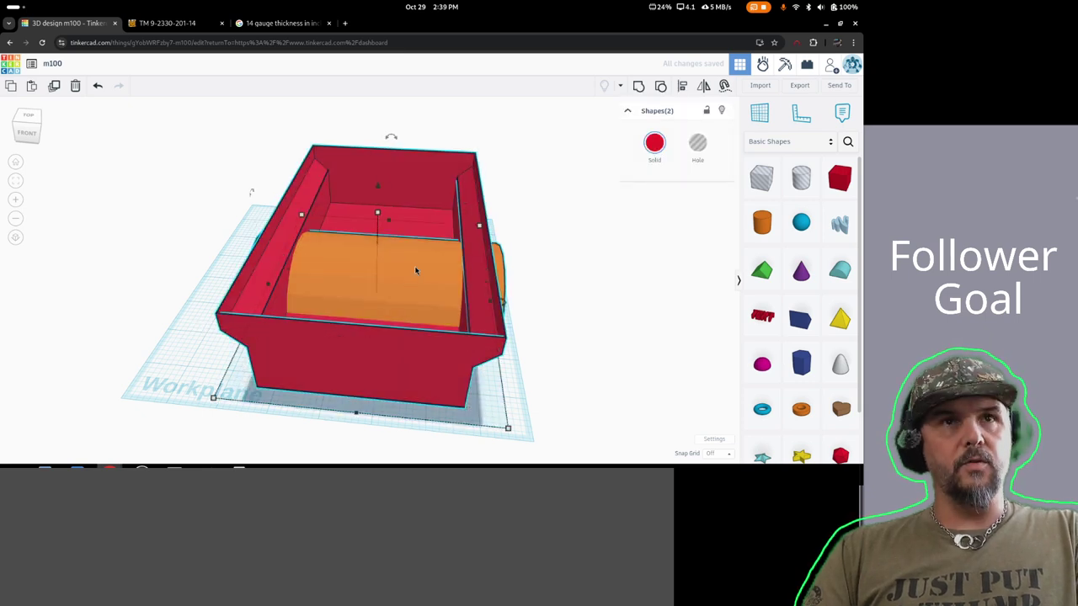
pyautogui.click(682, 86)
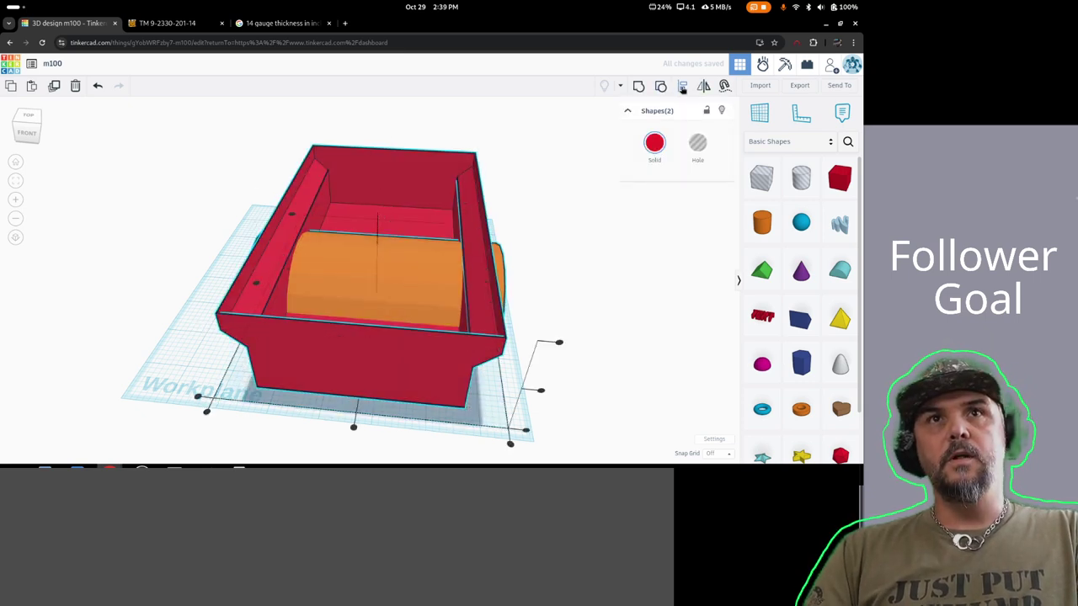
pyautogui.click(354, 427)
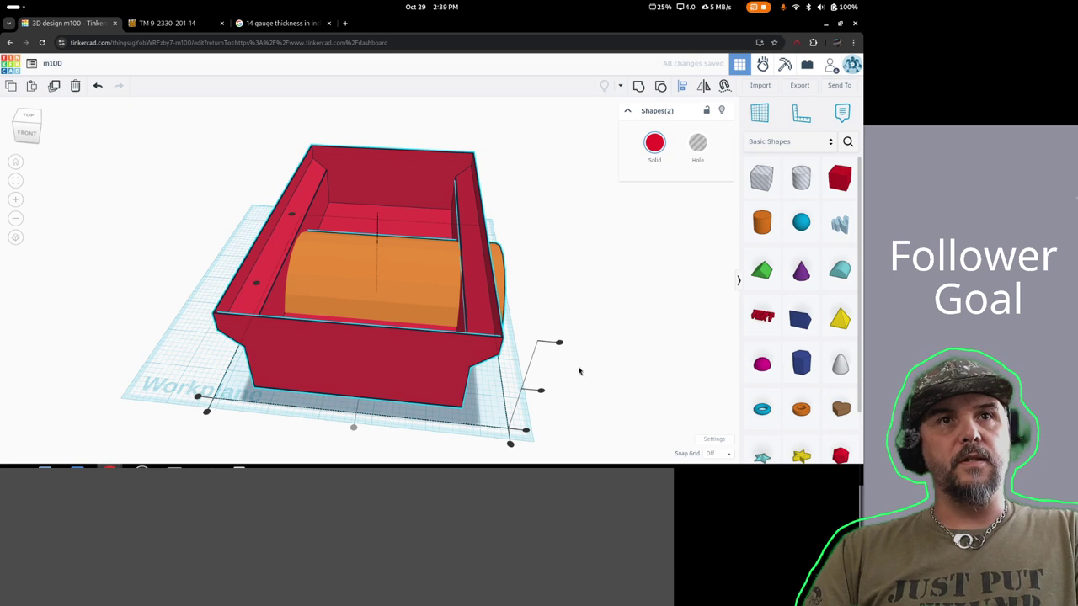
pyautogui.moveTo(182, 360); pyautogui.dragTo(257, 347, button='right')
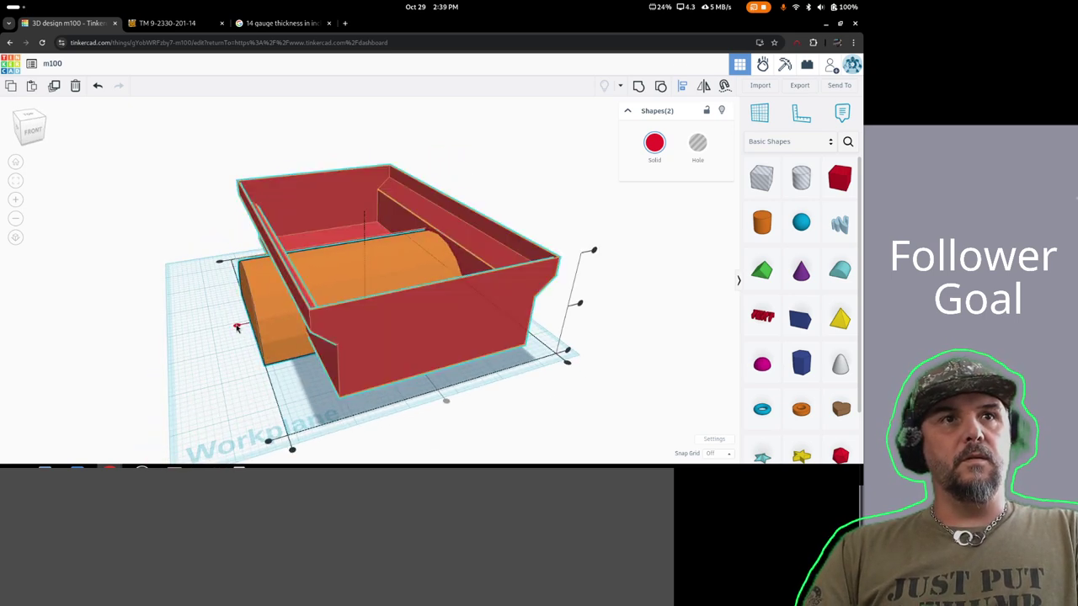
pyautogui.click(236, 329)
# - Check the wheel position in the technical manual's M100 dimension diagram against the saved proportion notes
pyautogui.moveTo(212, 365); pyautogui.dragTo(350, 295, button='right')
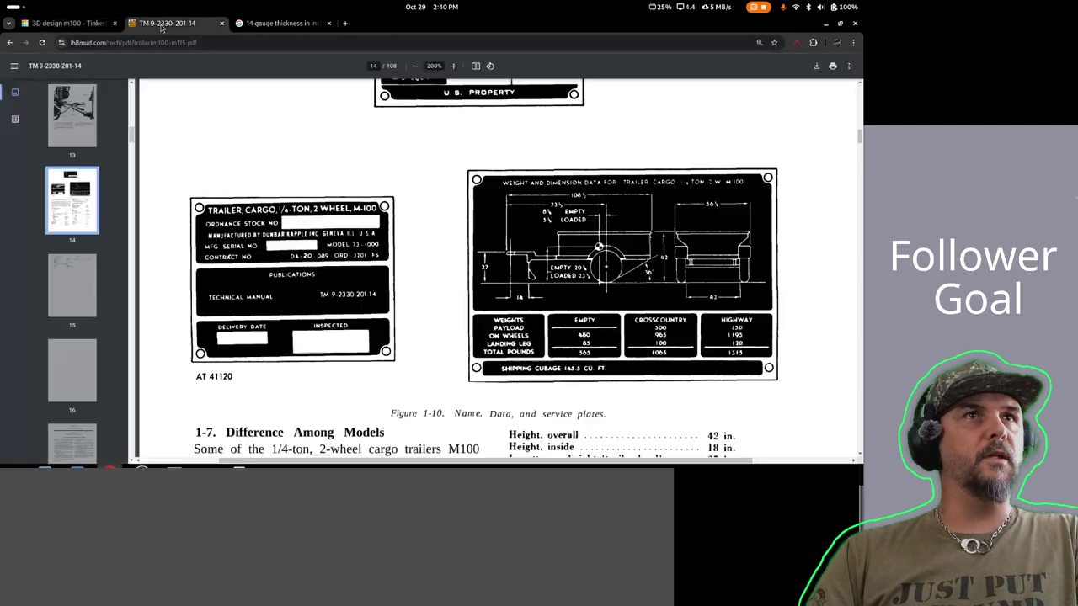
pyautogui.click(164, 23)
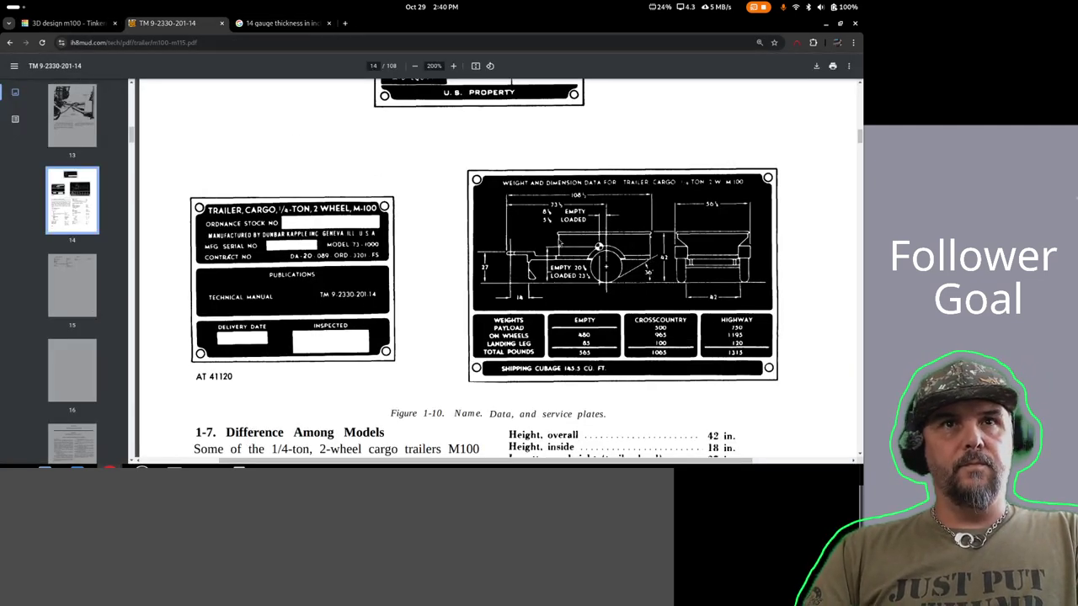
pyautogui.click(282, 23)
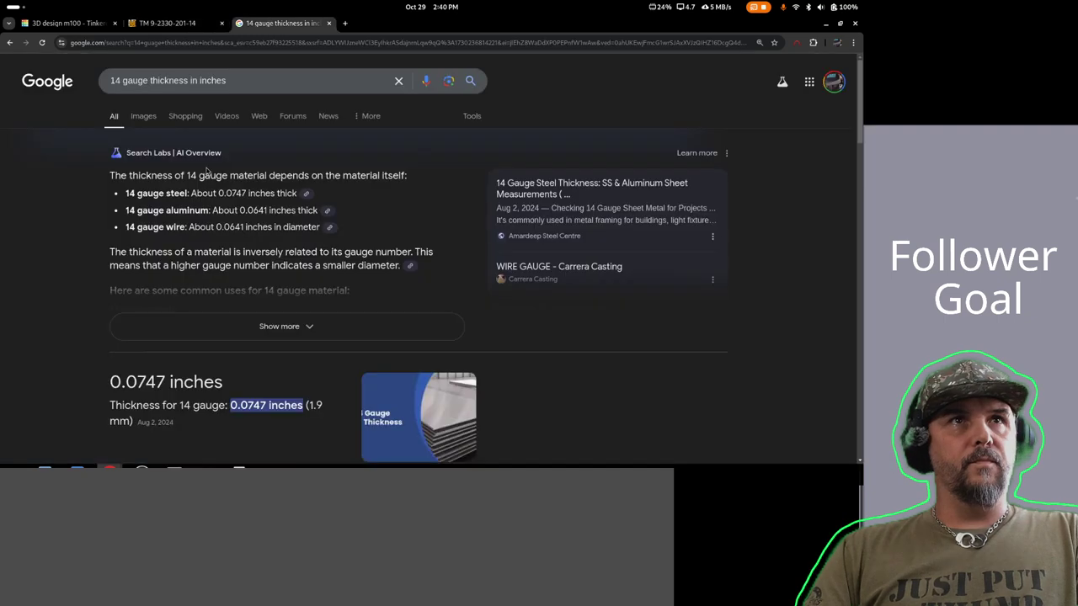
pyautogui.click(173, 23)
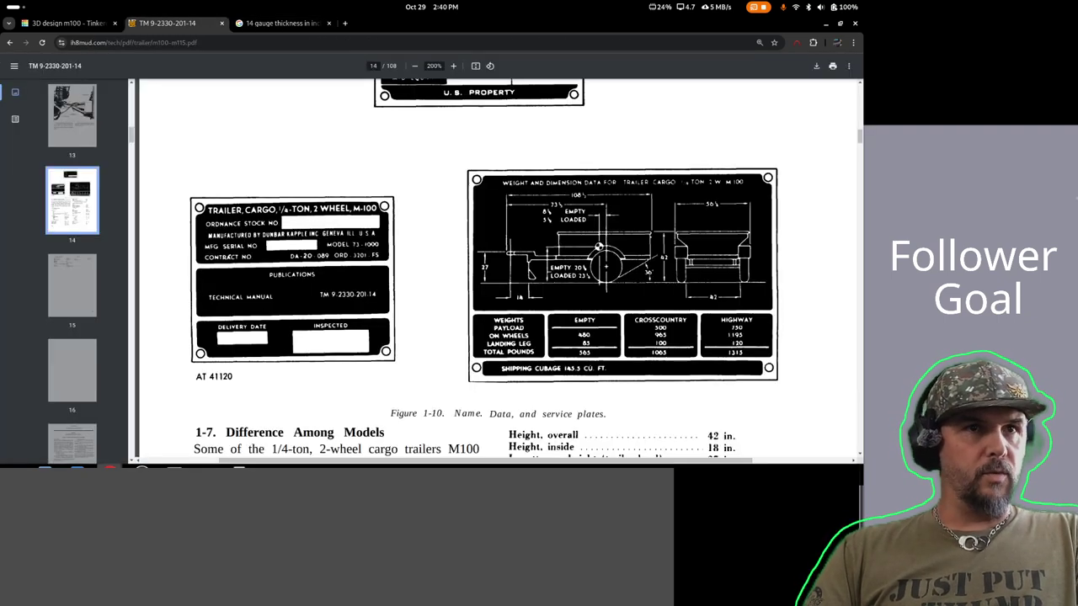
pyautogui.click(77, 466)
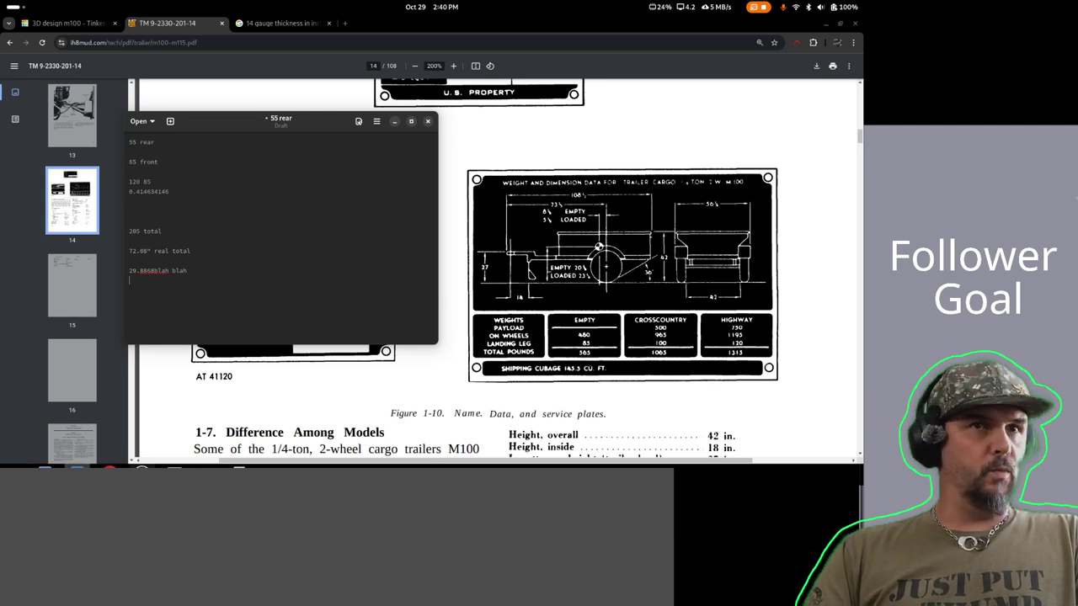
pyautogui.click(240, 466)
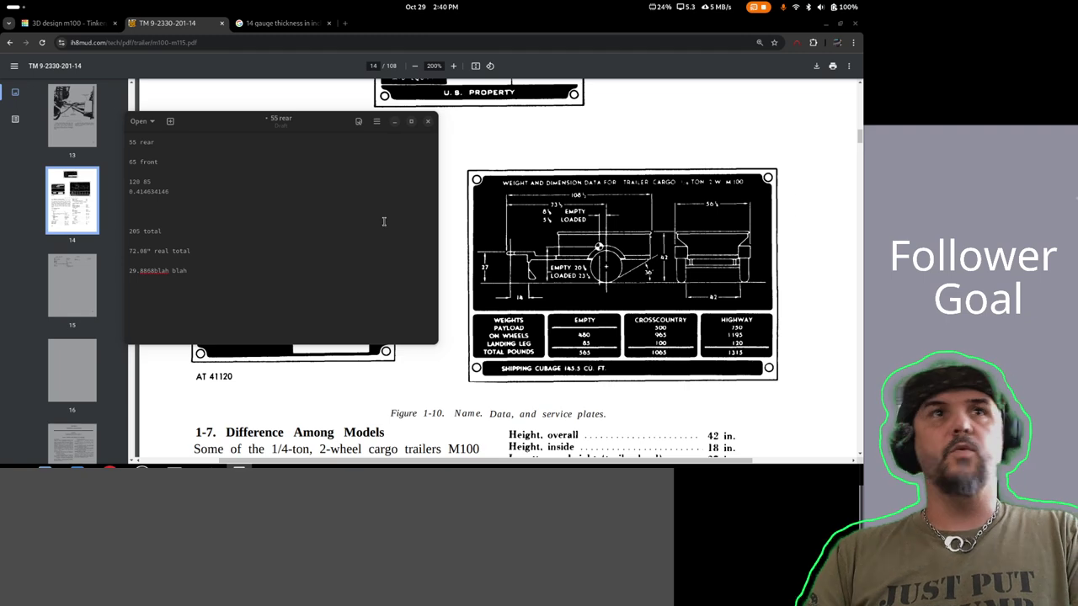
# - Compare the half-cylinder's side profile against the tub with the wheel arch in the manual's trailer diagram
pyautogui.click(53, 23)
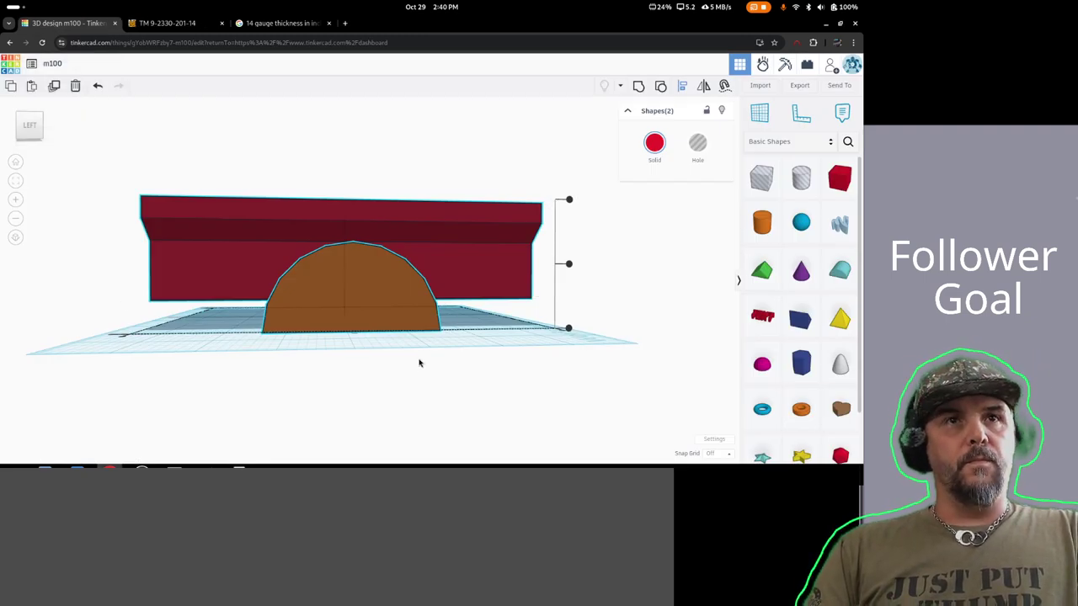
pyautogui.click(459, 362)
pyautogui.moveTo(460, 363); pyautogui.dragTo(339, 362, button='right')
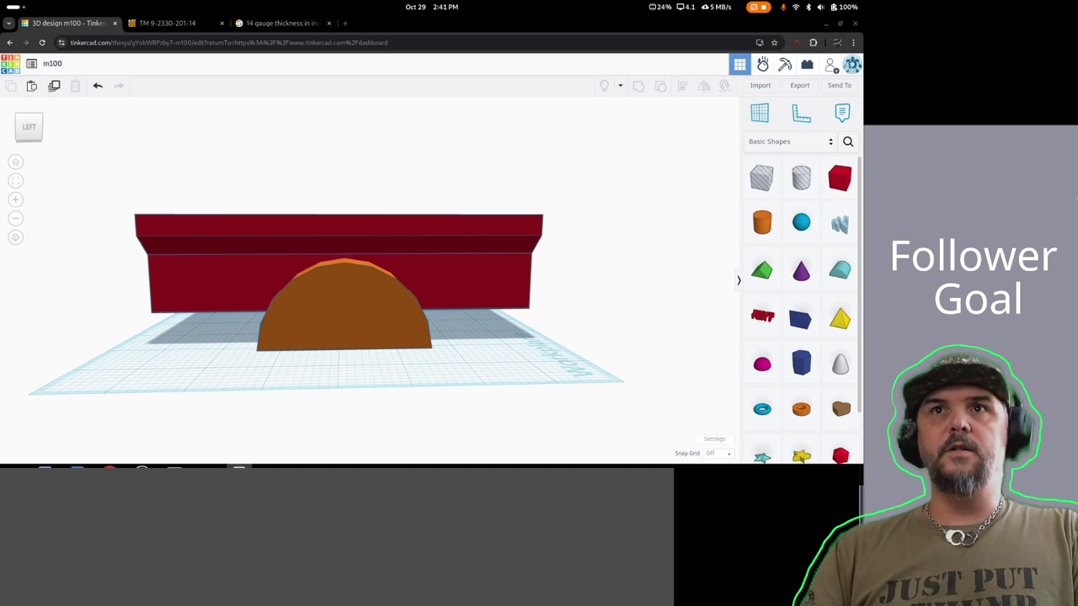
pyautogui.click(351, 322)
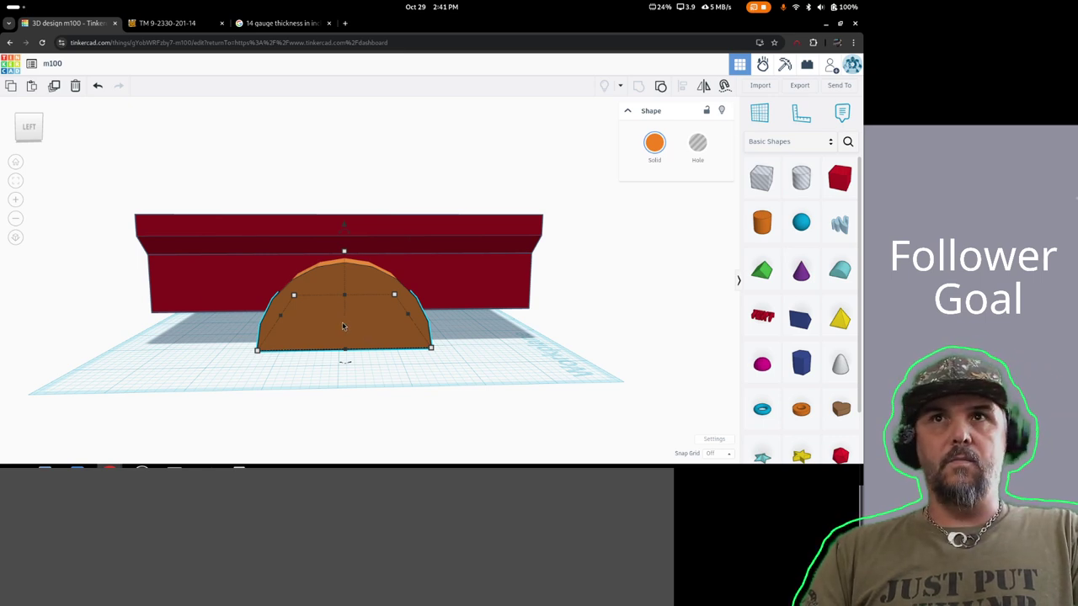
pyautogui.moveTo(227, 344); pyautogui.dragTo(262, 341, button='right')
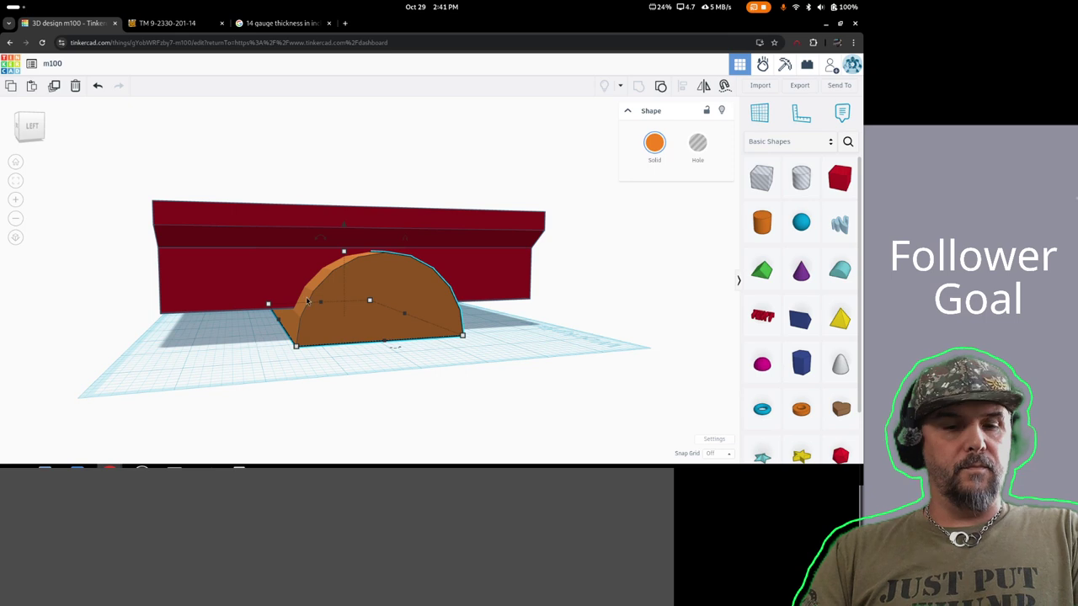
pyautogui.click(182, 27)
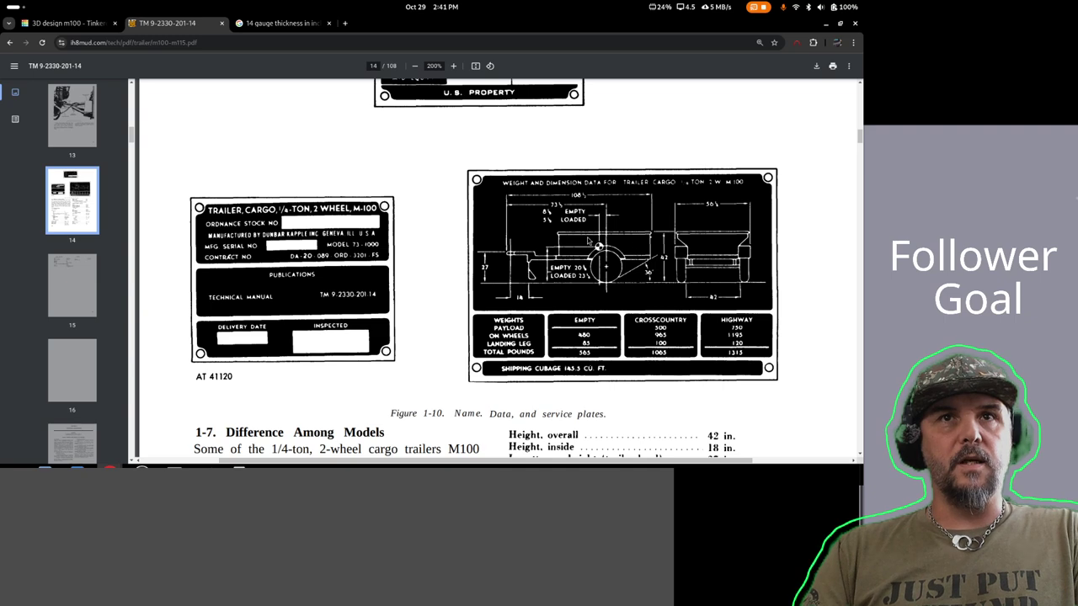
pyautogui.click(48, 25)
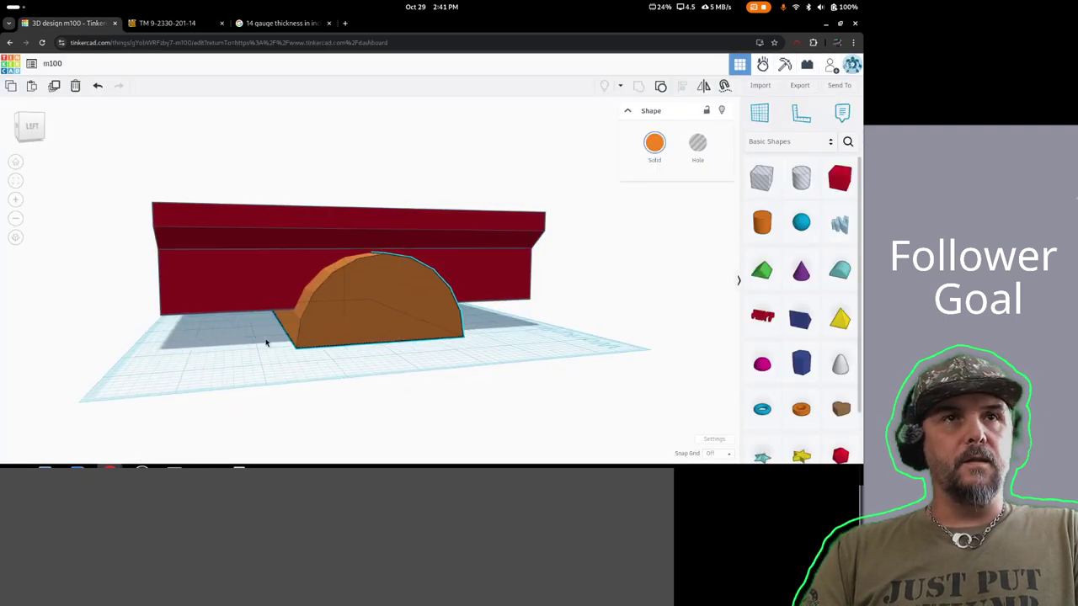
# - Lower the red tub over the half-cylinder to about 0.41 in above the workplane
pyautogui.moveTo(266, 343); pyautogui.dragTo(269, 314, button='right')
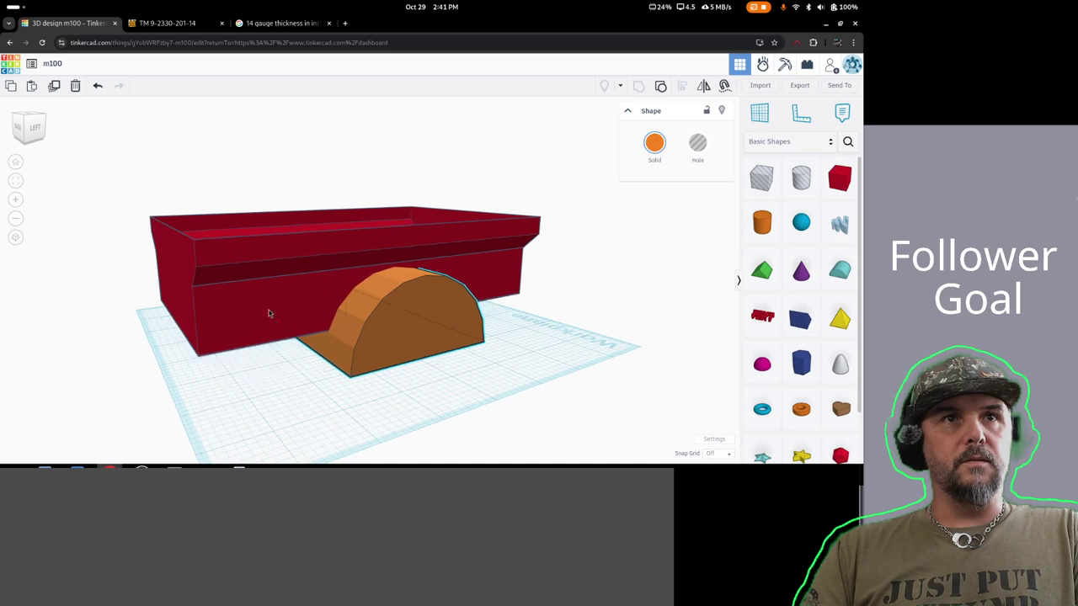
pyautogui.click(269, 313)
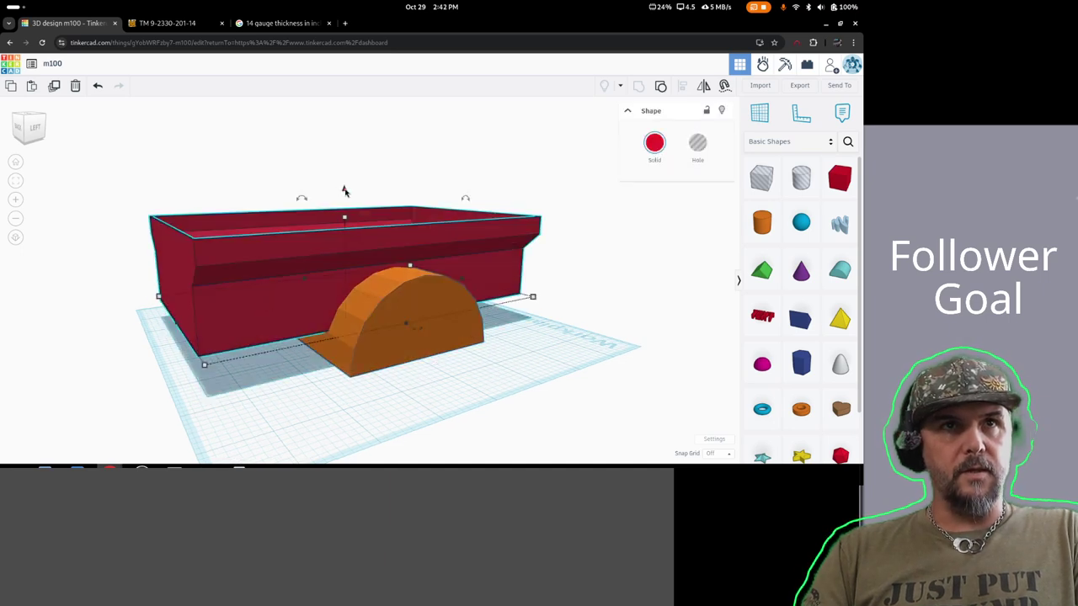
pyautogui.moveTo(343, 192); pyautogui.dragTo(345, 196)
pyautogui.scroll(5, 392, 271)
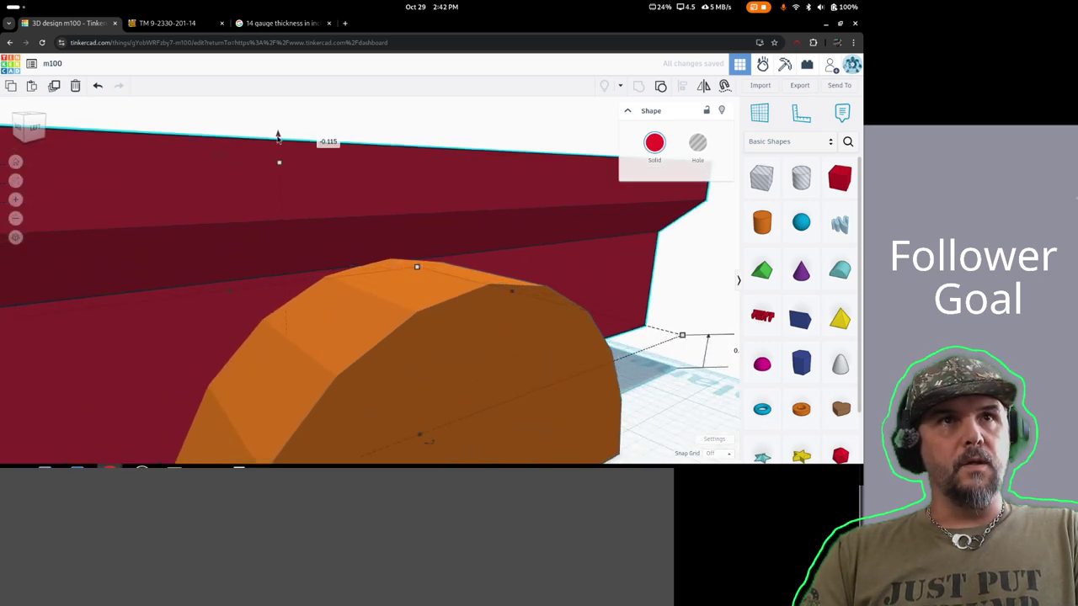
pyautogui.moveTo(278, 136); pyautogui.dragTo(277, 132)
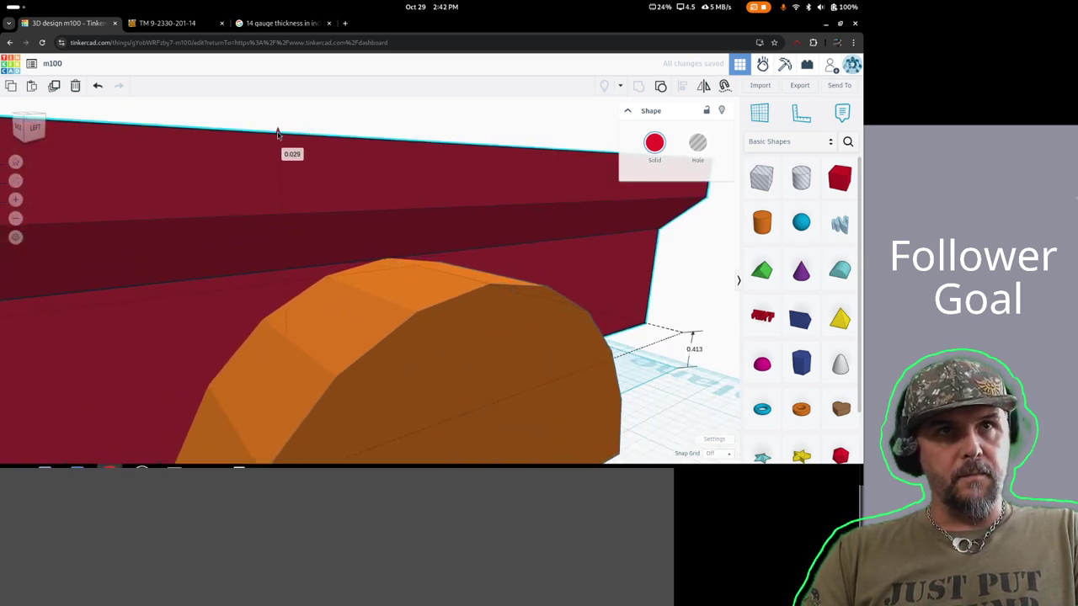
pyautogui.moveTo(637, 381); pyautogui.dragTo(552, 381, button='right')
pyautogui.scroll(-3, 549, 339)
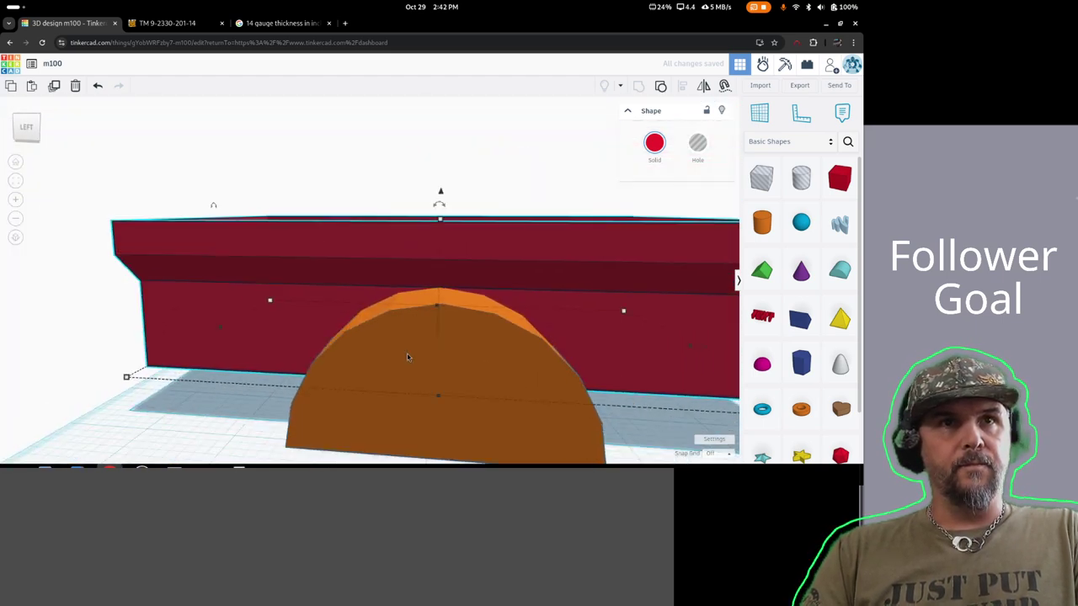
pyautogui.click(217, 420)
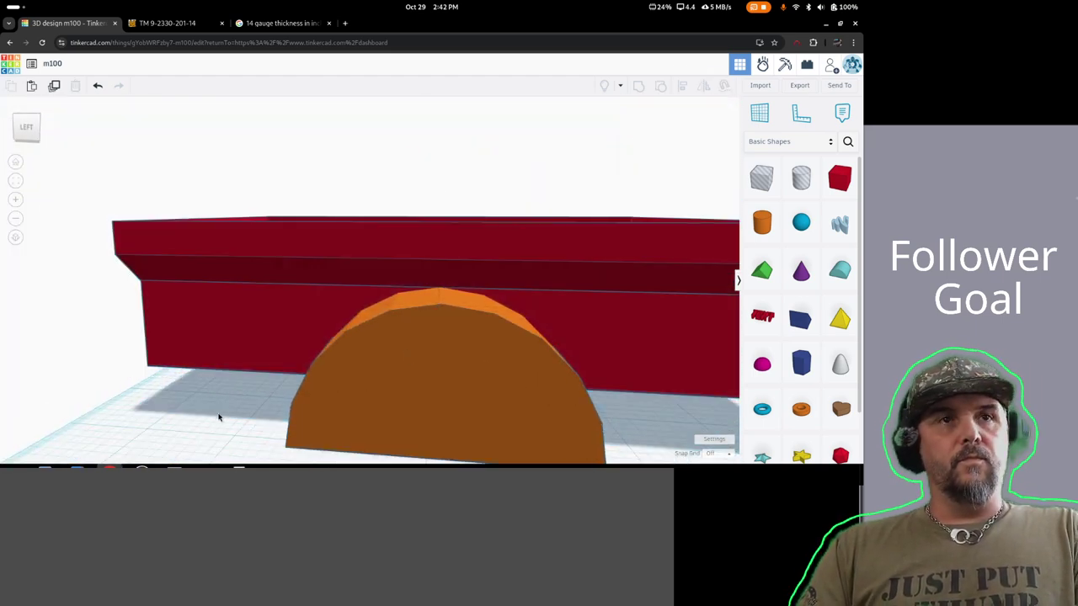
# - Try placing the ruler at the tub's end to measure the half-cylinder's position, and remove the ruler
pyautogui.click(454, 436)
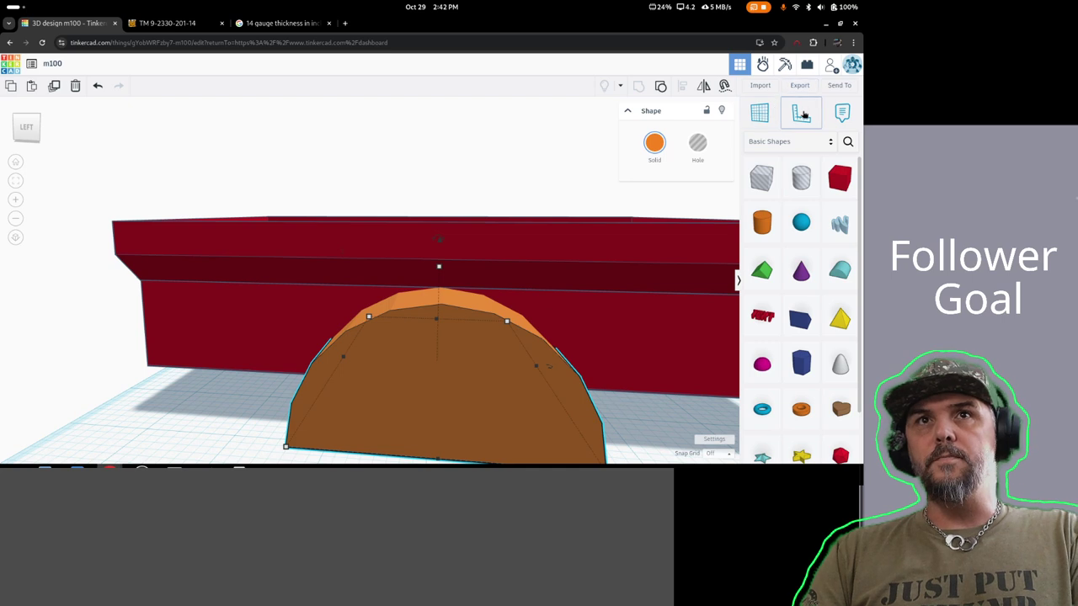
pyautogui.scroll(-4, 290, 358)
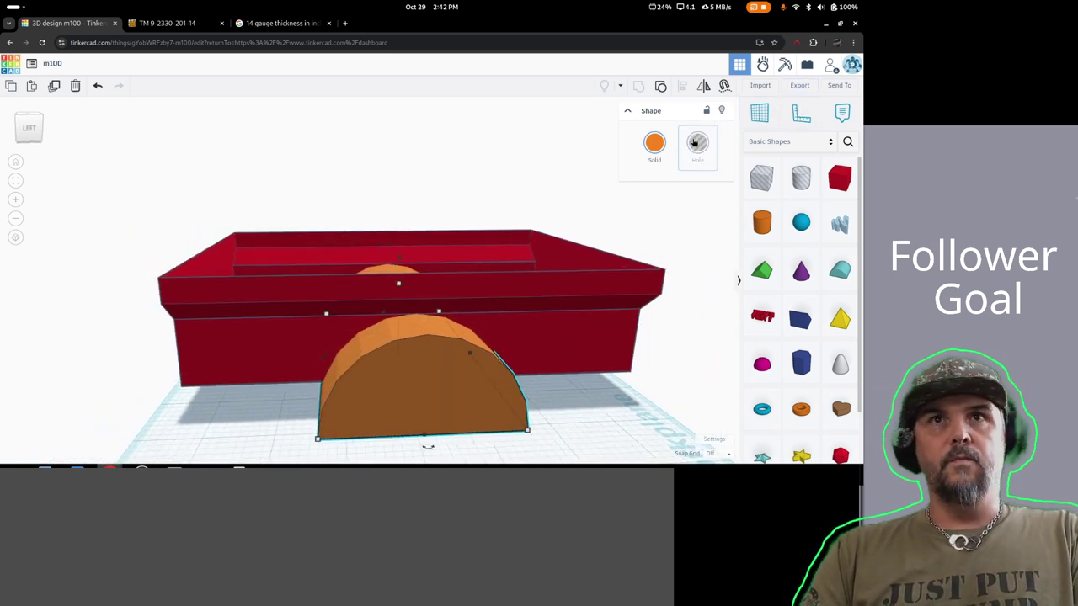
pyautogui.click(784, 123)
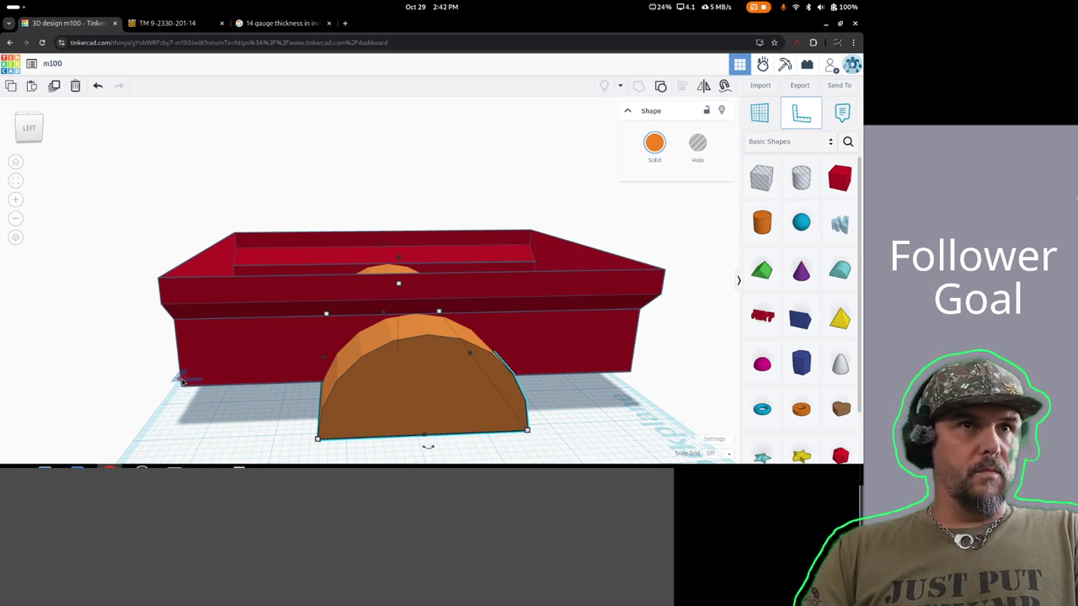
pyautogui.click(121, 427)
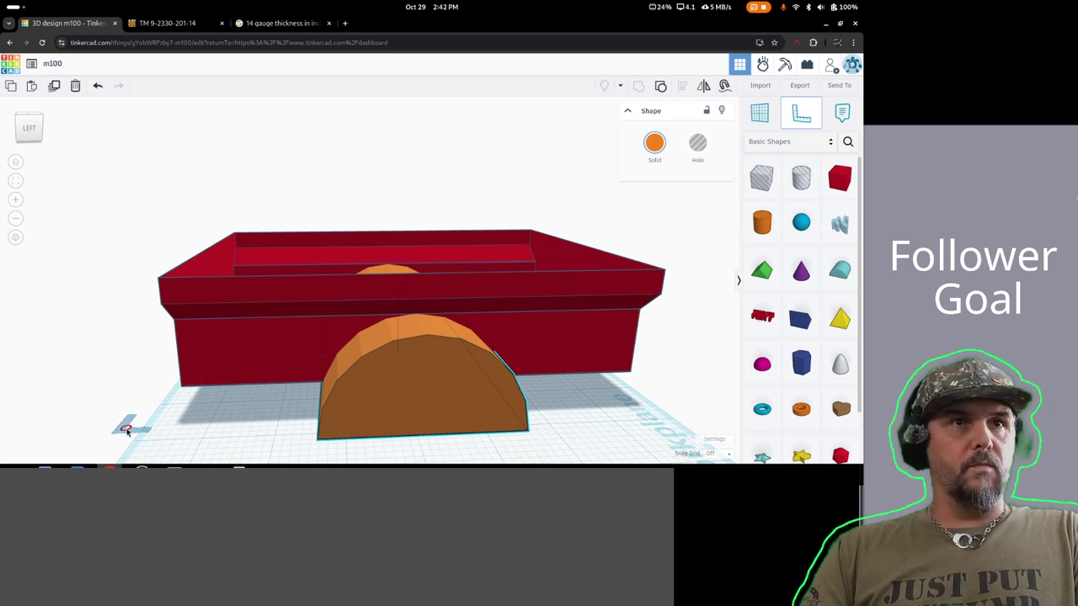
pyautogui.scroll(4, 203, 363)
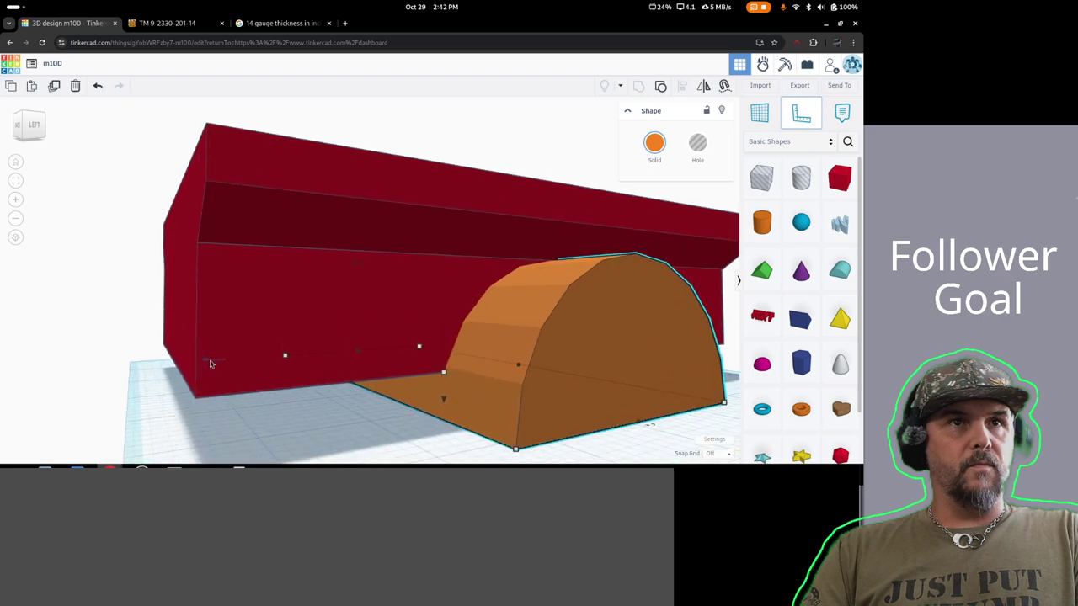
pyautogui.click(198, 344)
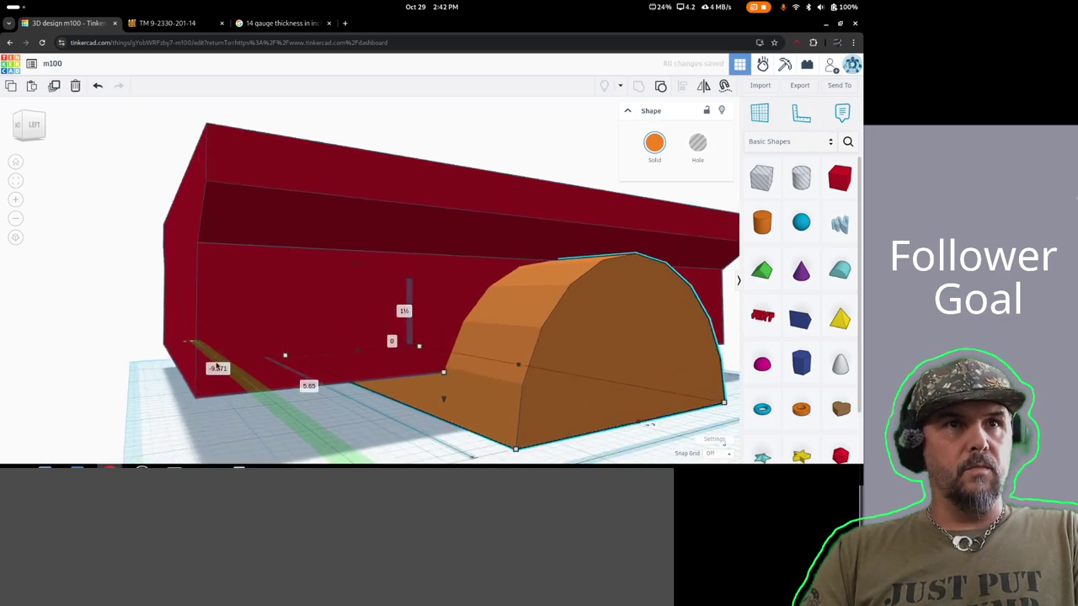
pyautogui.moveTo(380, 392); pyautogui.dragTo(467, 345, button='right')
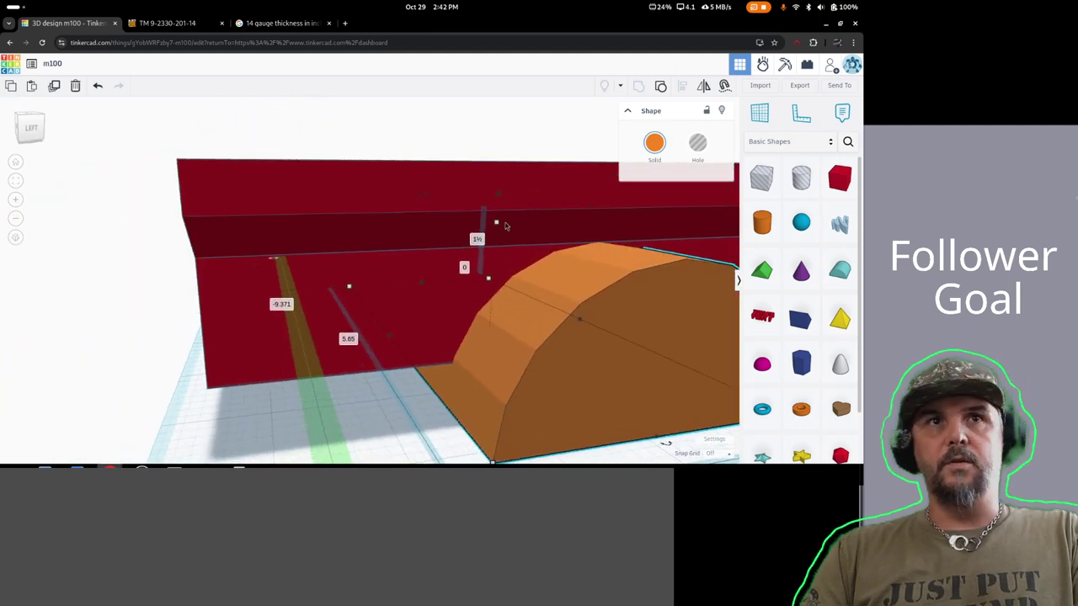
pyautogui.click(798, 120)
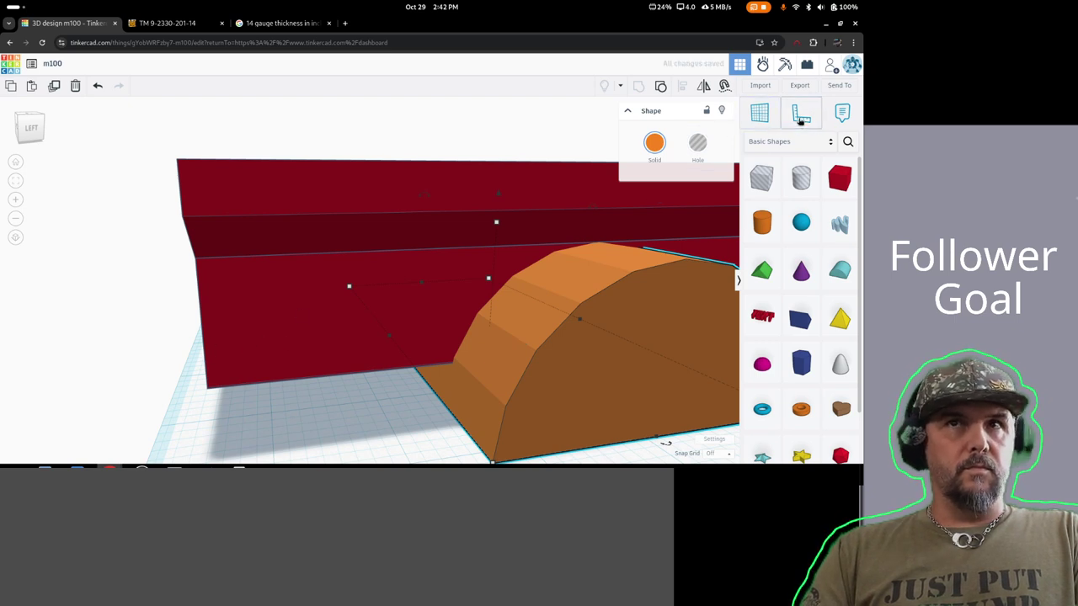
# - Place the ruler origin on the half-cylinder's curved edge beside the tub wall and examine its dimensions and offsets
pyautogui.click(801, 120)
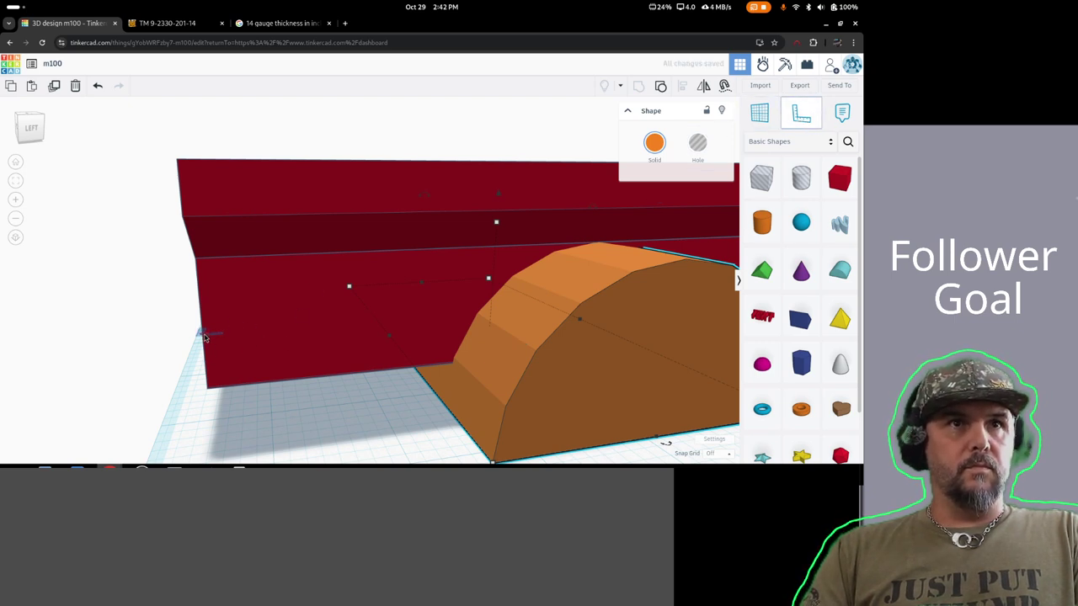
pyautogui.click(477, 315)
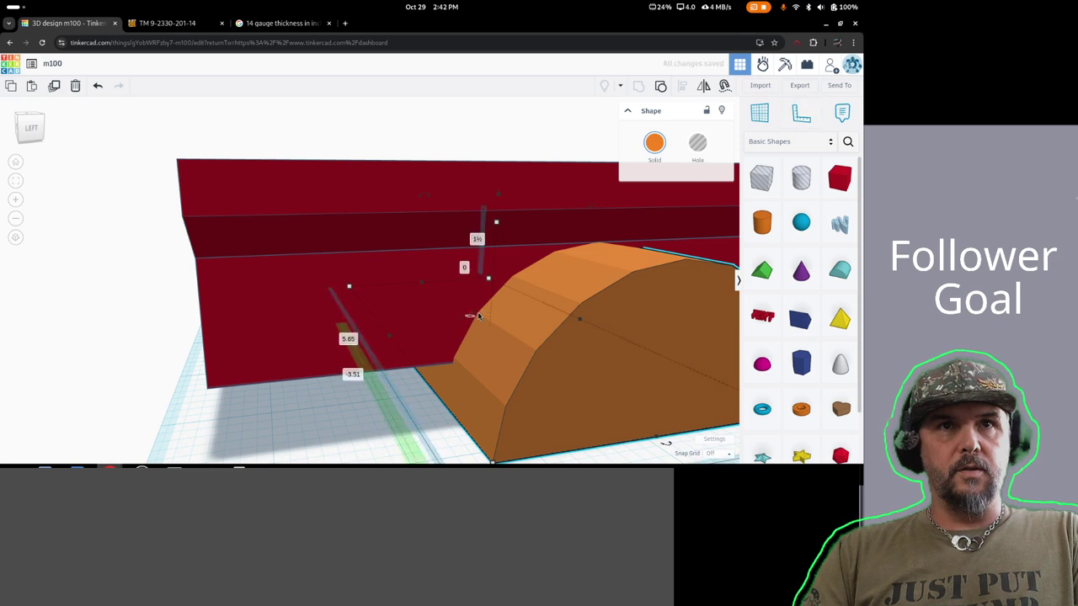
pyautogui.moveTo(373, 424); pyautogui.dragTo(505, 445, button='right')
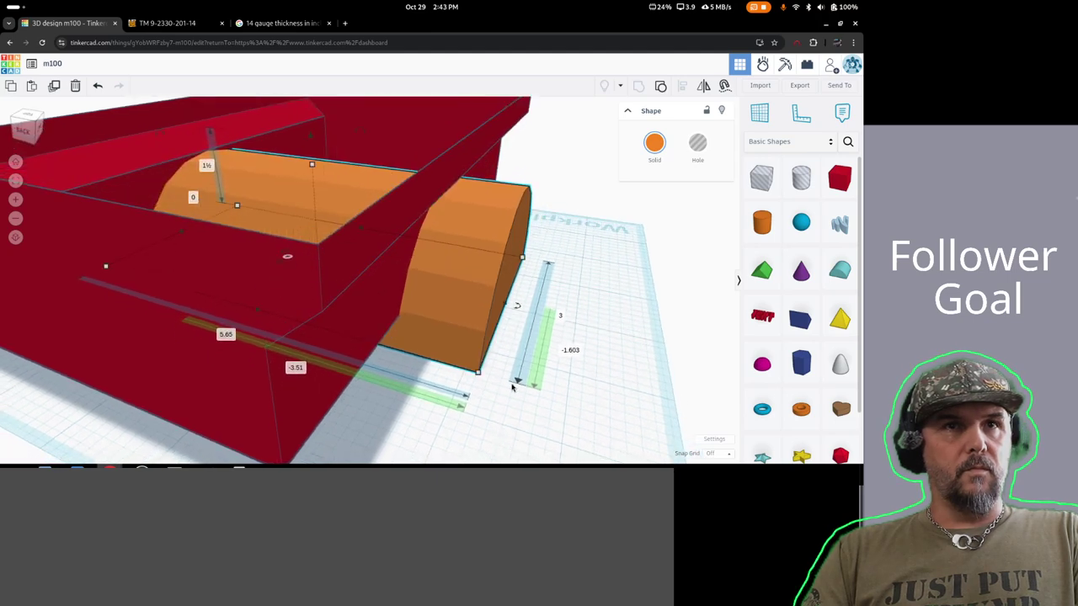
pyautogui.moveTo(101, 399)
pyautogui.mouseDown(button='right')
pyautogui.moveTo(118, 421)
pyautogui.moveTo(173, 393)
pyautogui.moveTo(157, 386)
pyautogui.moveTo(90, 403)
pyautogui.mouseUp(button='right')
pyautogui.moveTo(355, 432); pyautogui.dragTo(193, 421, button='right')
pyautogui.moveTo(397, 414); pyautogui.dragTo(312, 342, button='right')
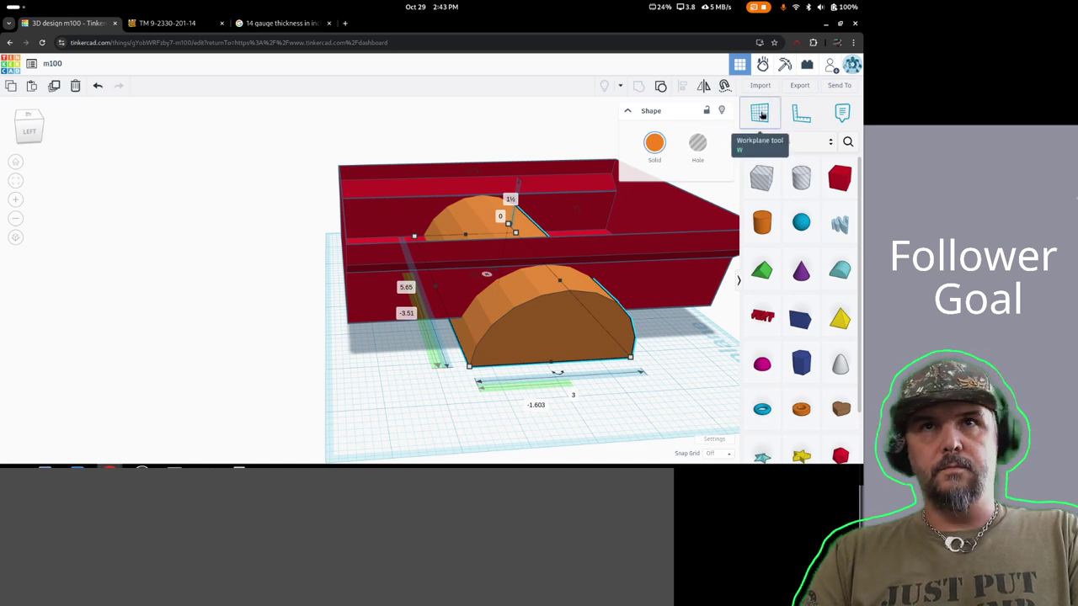
# - Add a note reading "10:1 downsize" on the workplane beside the trailer tub
pyautogui.click(843, 115)
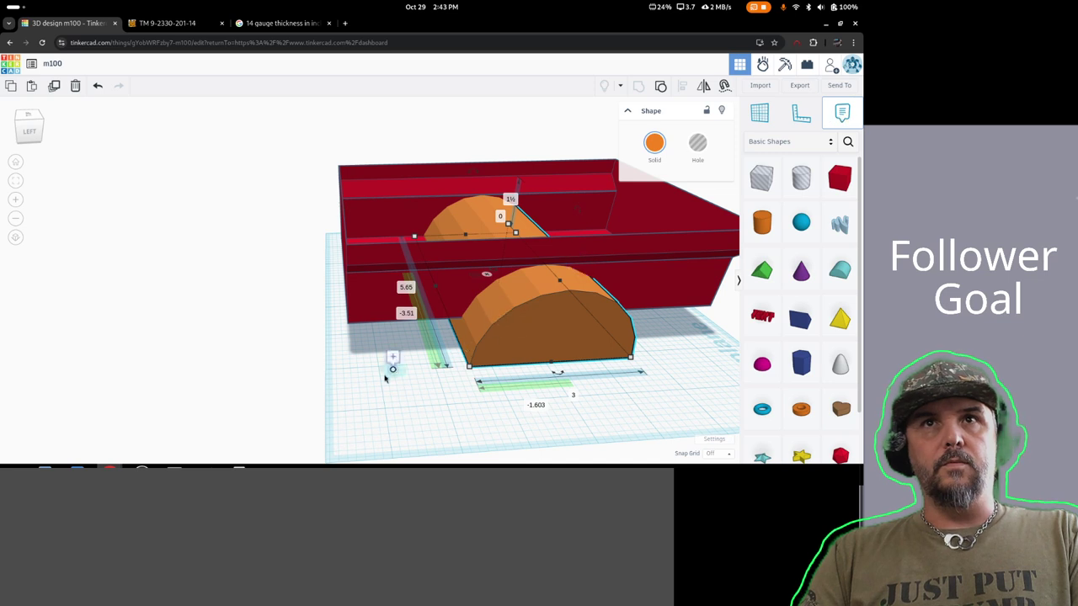
pyautogui.click(367, 428)
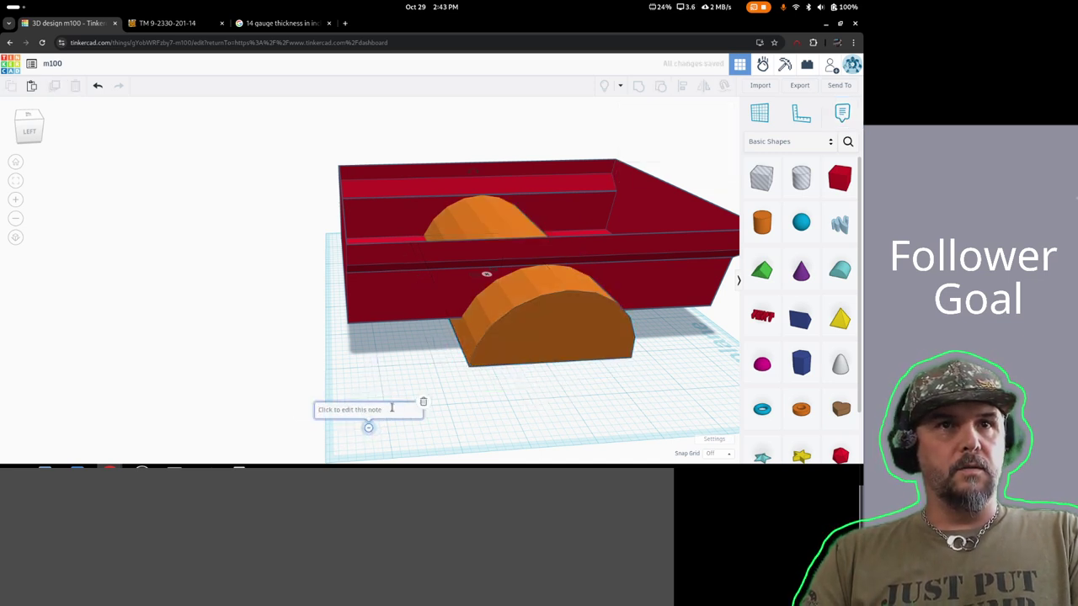
pyautogui.click(391, 408)
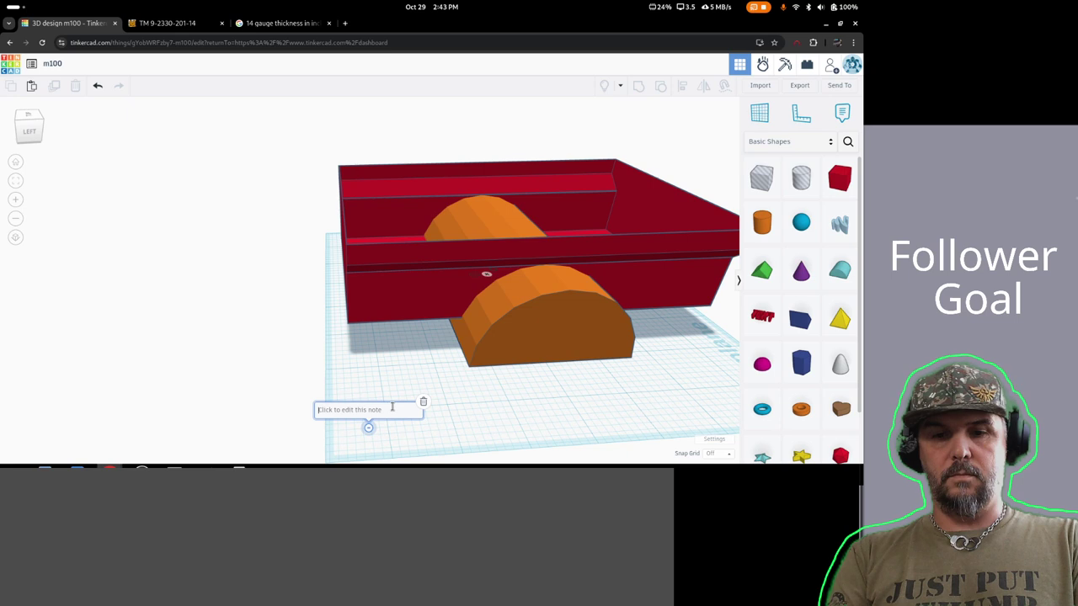
pyautogui.write('10:1 down')
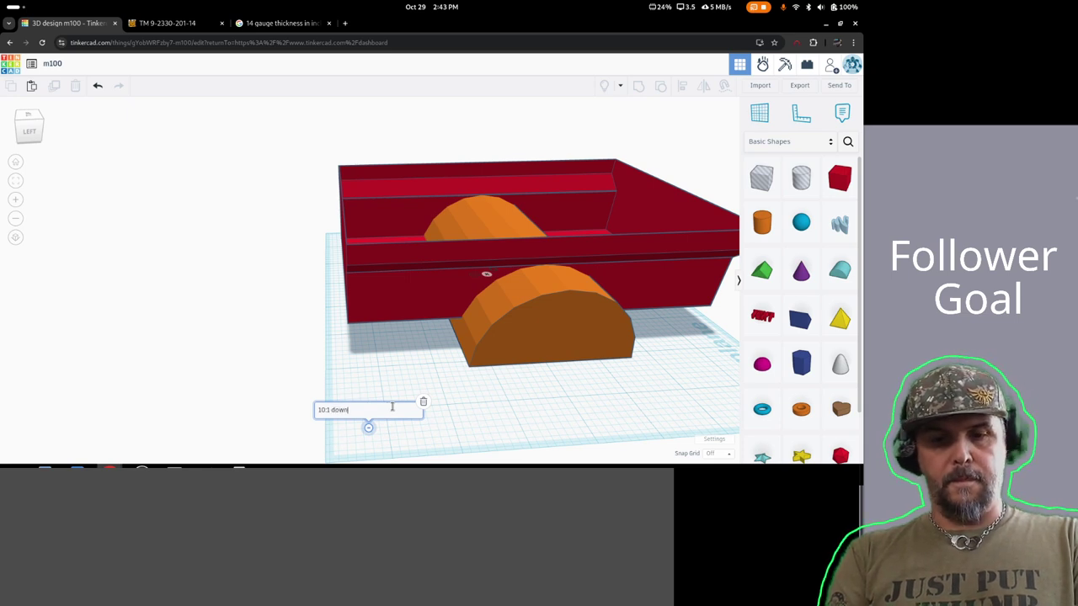
pyautogui.write('size')
pyautogui.press('Return')
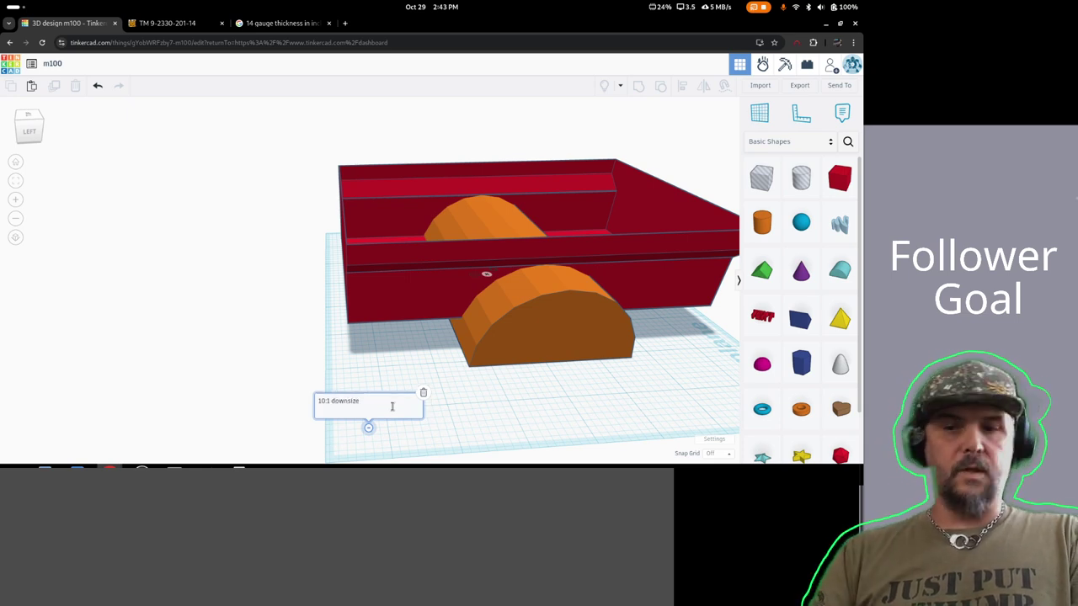
pyautogui.press('BackSpace')
pyautogui.click(510, 419)
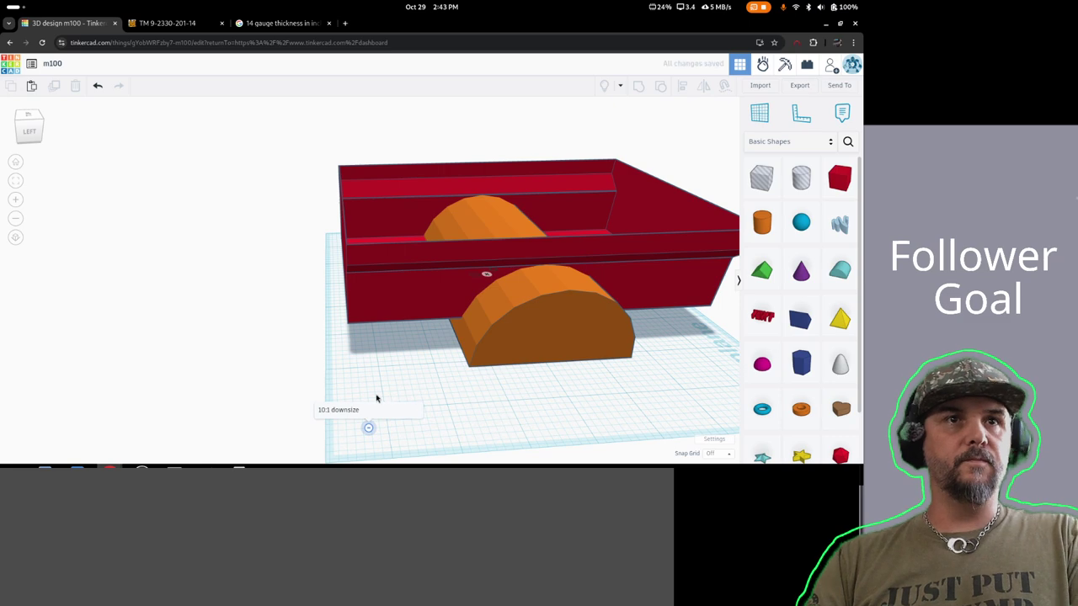
# - Change the note's text to "10:1 ratio"
pyautogui.moveTo(326, 332); pyautogui.dragTo(164, 412, button='right')
pyautogui.moveTo(275, 437); pyautogui.dragTo(297, 436, button='right')
pyautogui.click(396, 436)
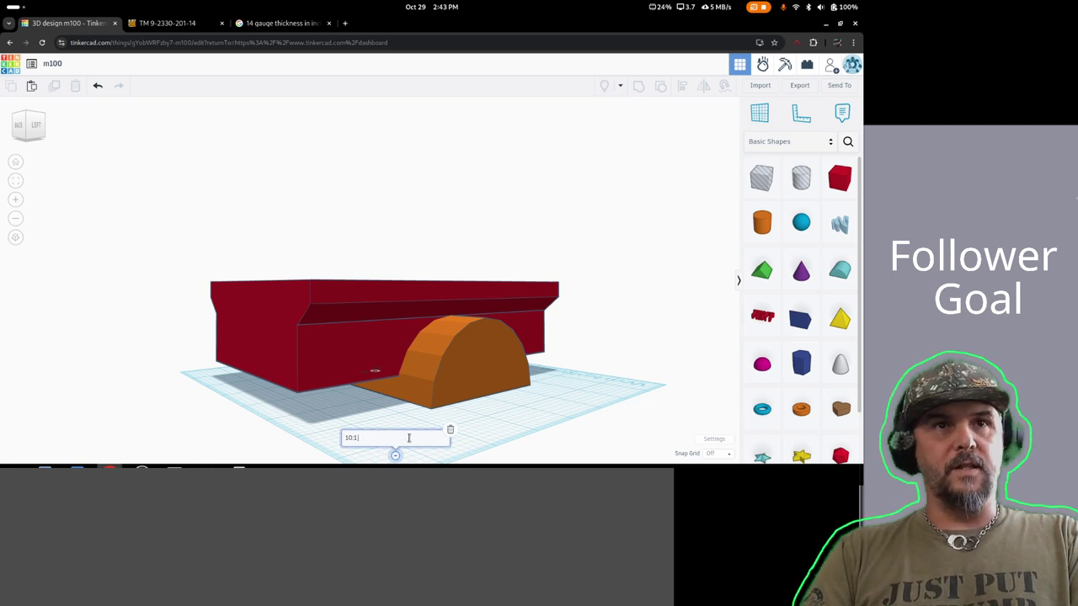
pyautogui.write('ratio')
pyautogui.press('Return')
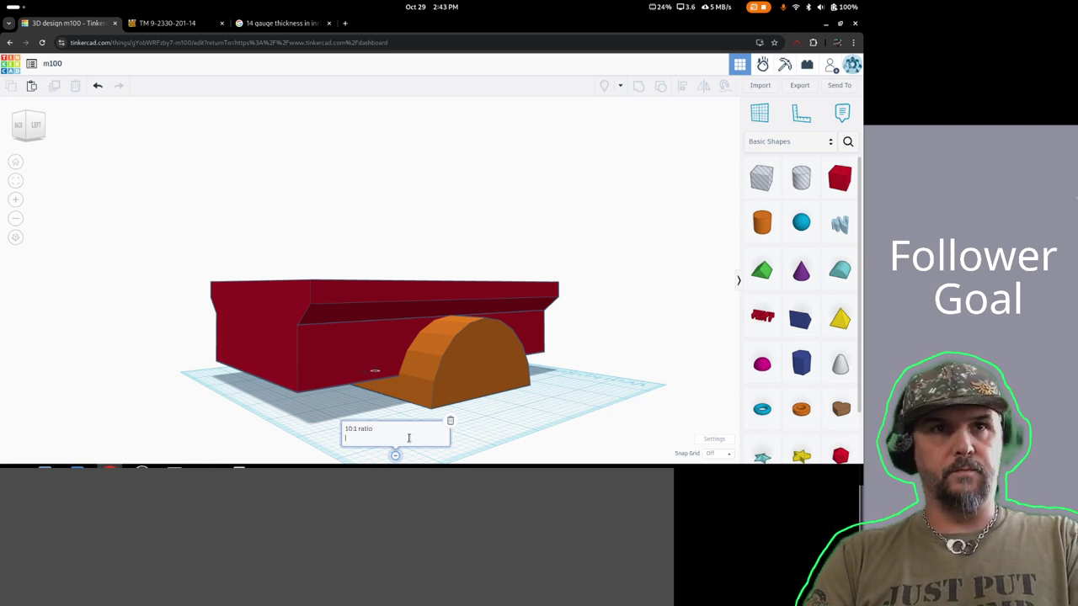
pyautogui.click(512, 434)
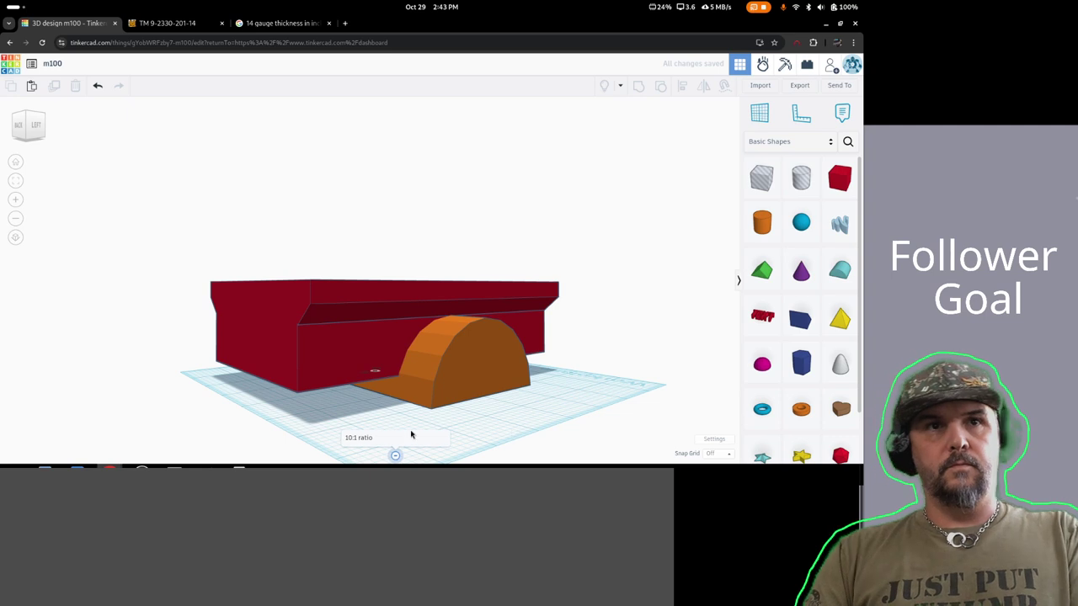
# - Examine the ruler dimensions and offsets of the half-cylinder and the red tub
pyautogui.click(469, 340)
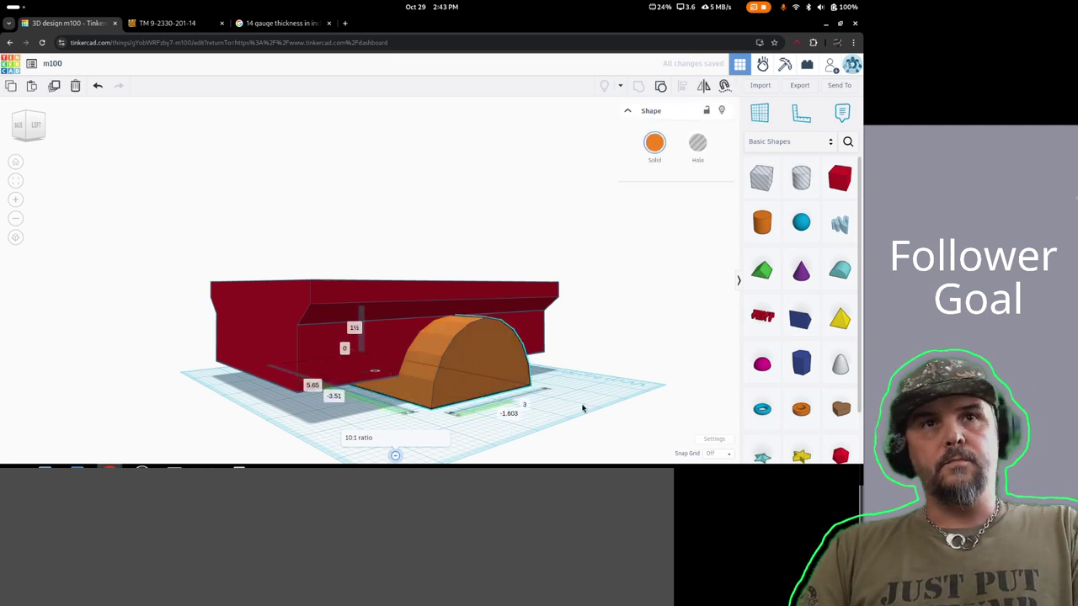
pyautogui.moveTo(580, 406); pyautogui.dragTo(483, 447, button='right')
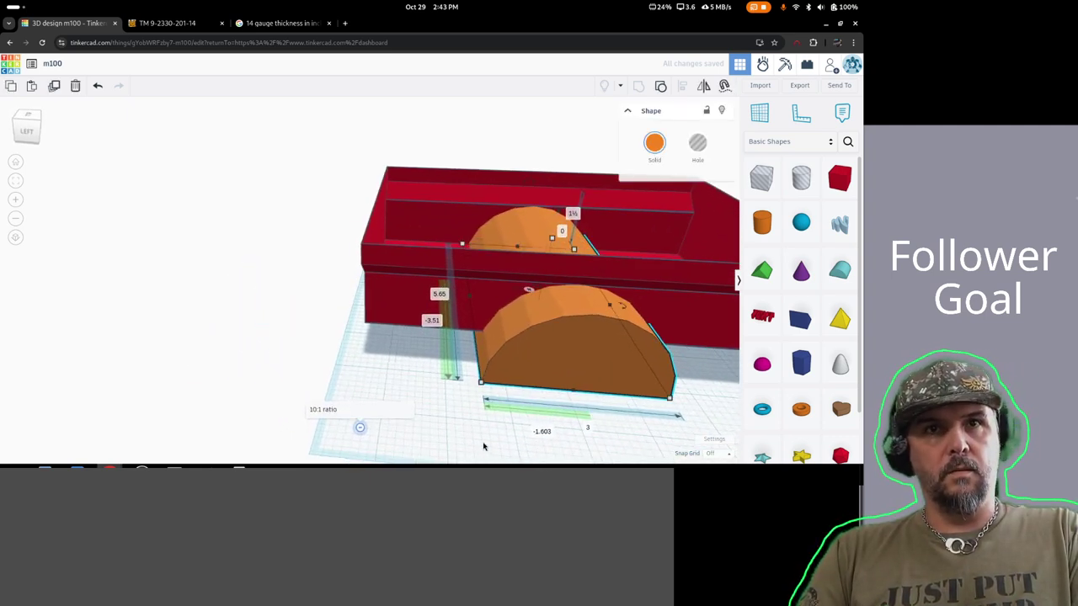
pyautogui.click(388, 303)
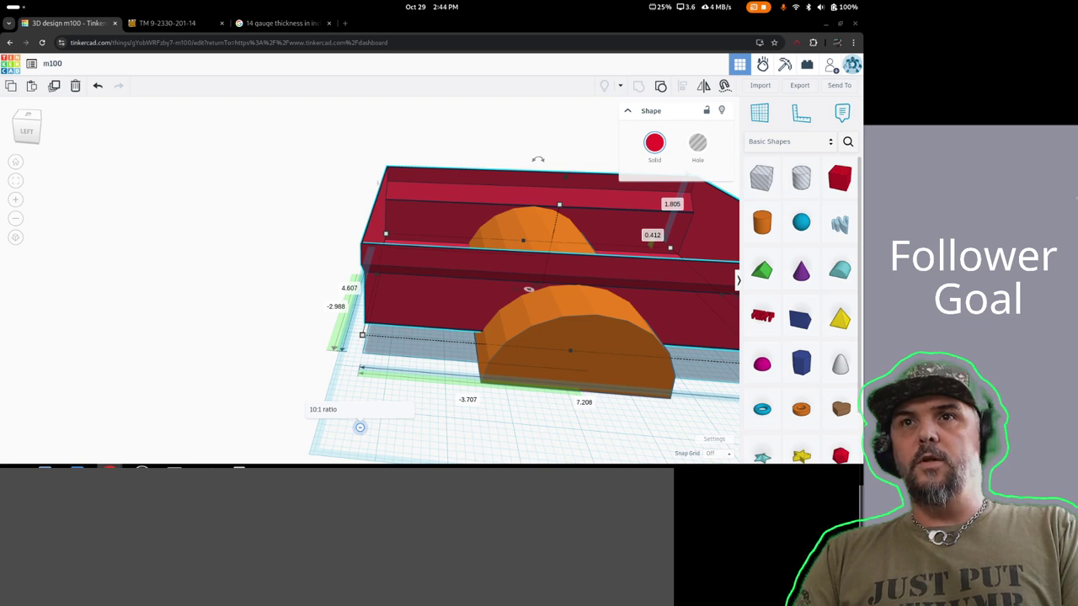
pyautogui.click(443, 377)
pyautogui.click(393, 300)
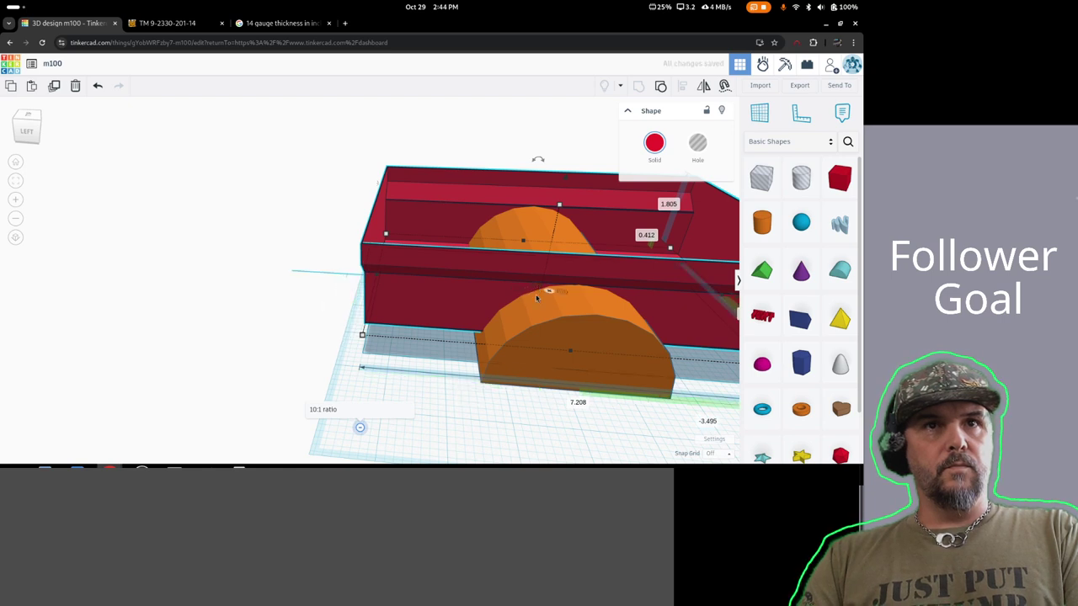
# - Try measuring the tub from a ruler origin on the workplane near its lower corner, and remove the ruler
pyautogui.click(804, 116)
pyautogui.click(402, 372)
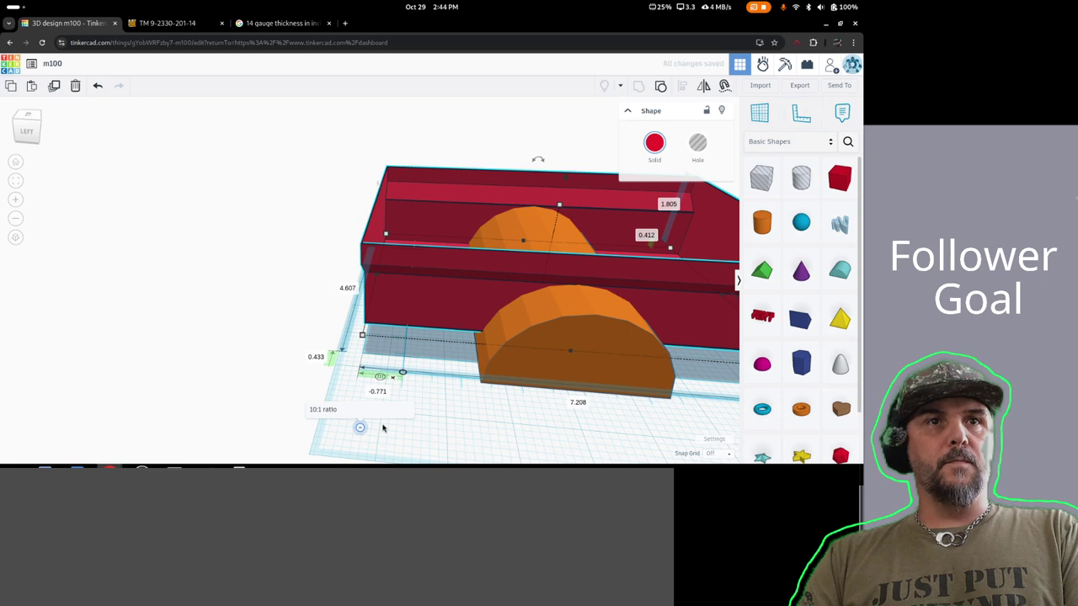
pyautogui.moveTo(429, 394); pyautogui.dragTo(678, 181, button='right')
pyautogui.click(801, 114)
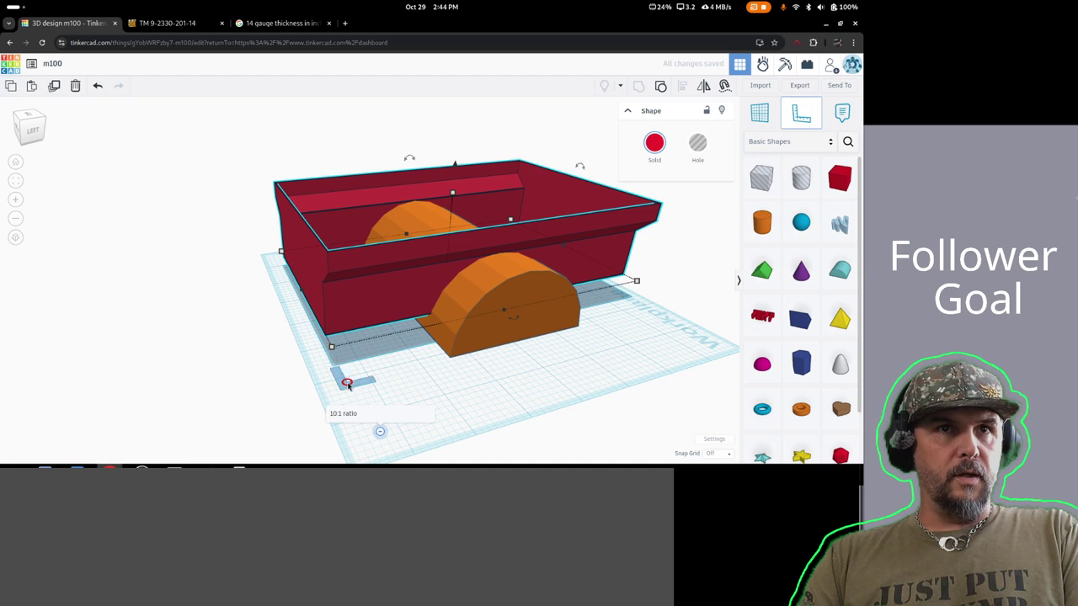
pyautogui.moveTo(387, 373); pyautogui.dragTo(287, 372, button='right')
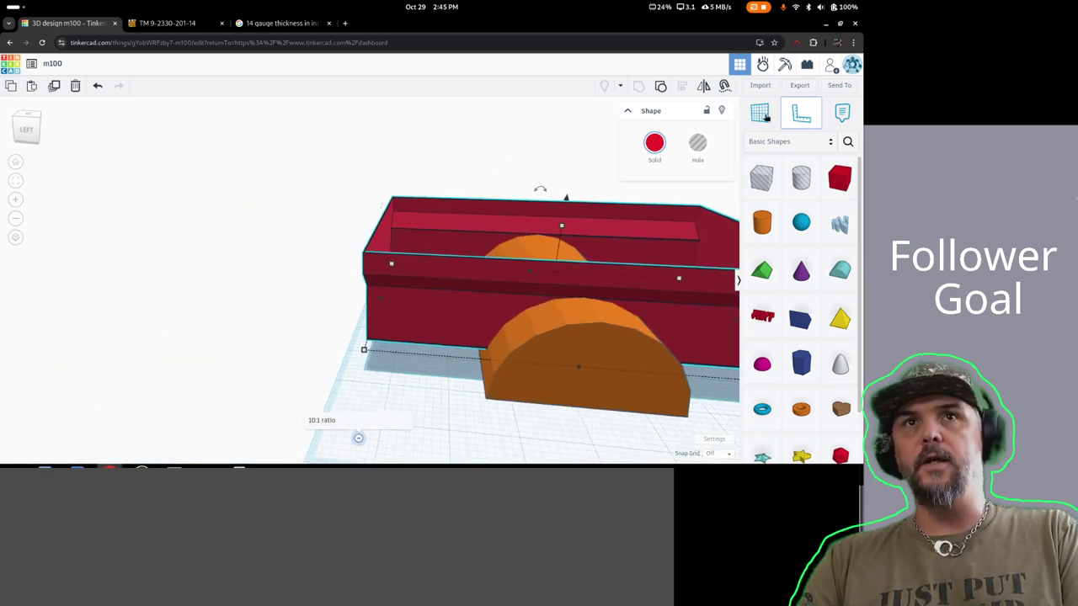
pyautogui.press('Escape')
# - Set the workplane on the tub's outer side wall and place the ruler origin at the wall's lower end corner
pyautogui.click(418, 313)
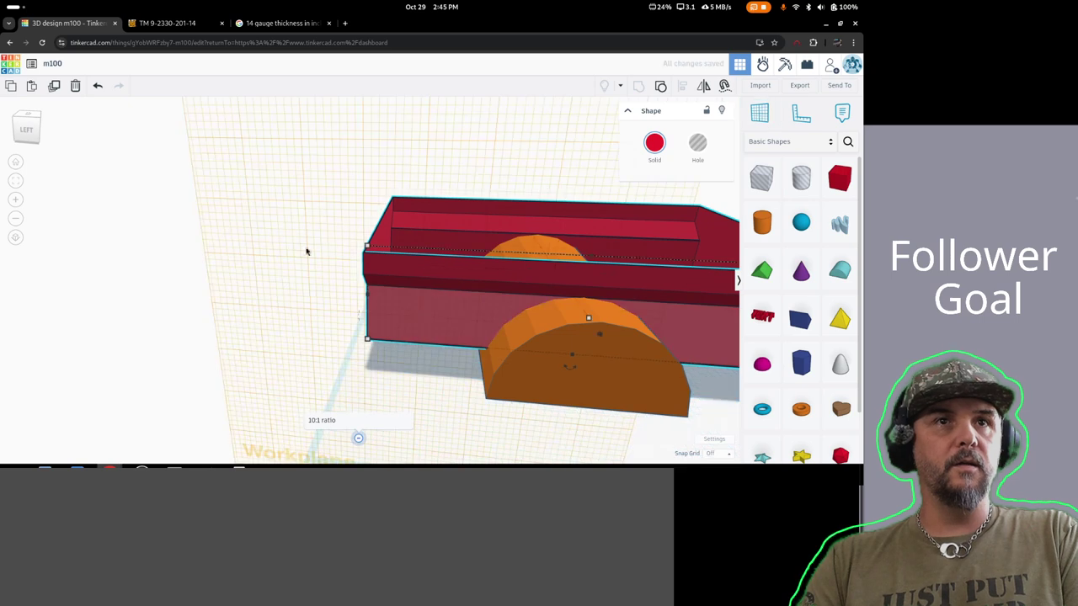
pyautogui.click(801, 112)
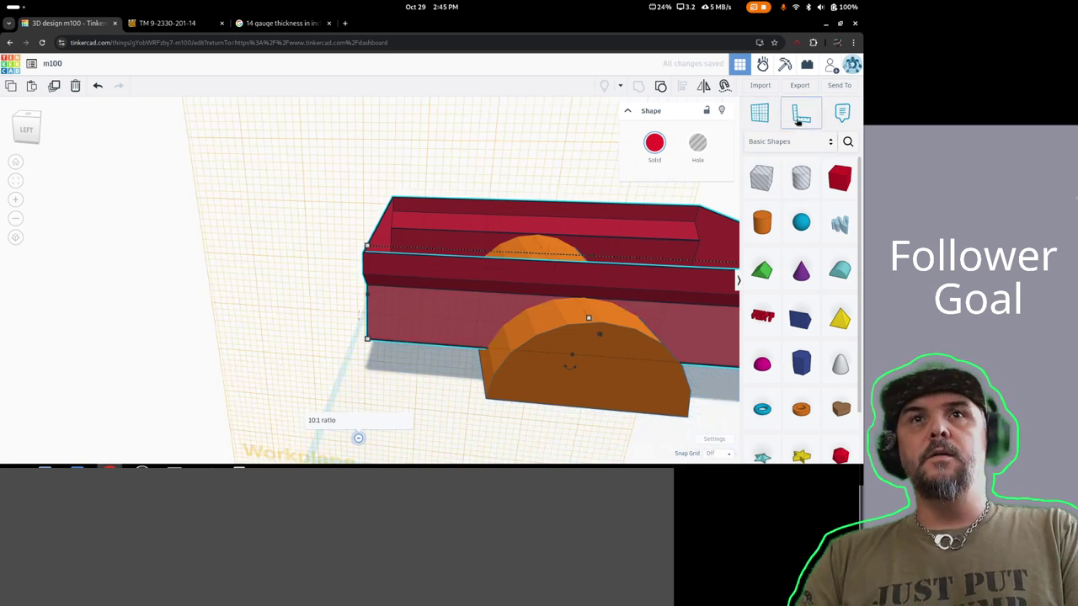
pyautogui.click(367, 336)
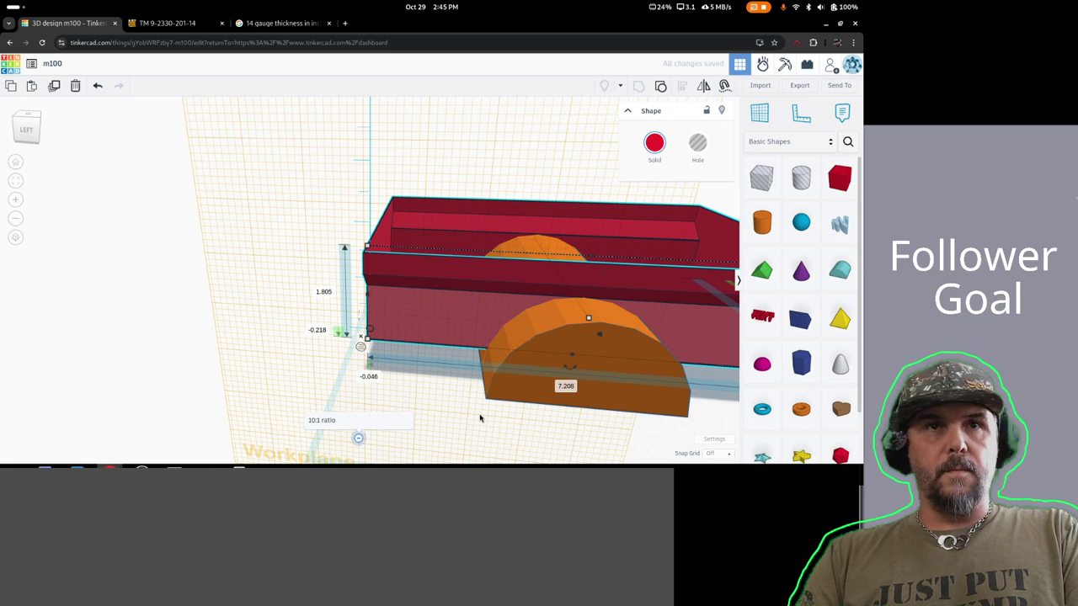
pyautogui.moveTo(479, 418); pyautogui.dragTo(630, 418, button='right')
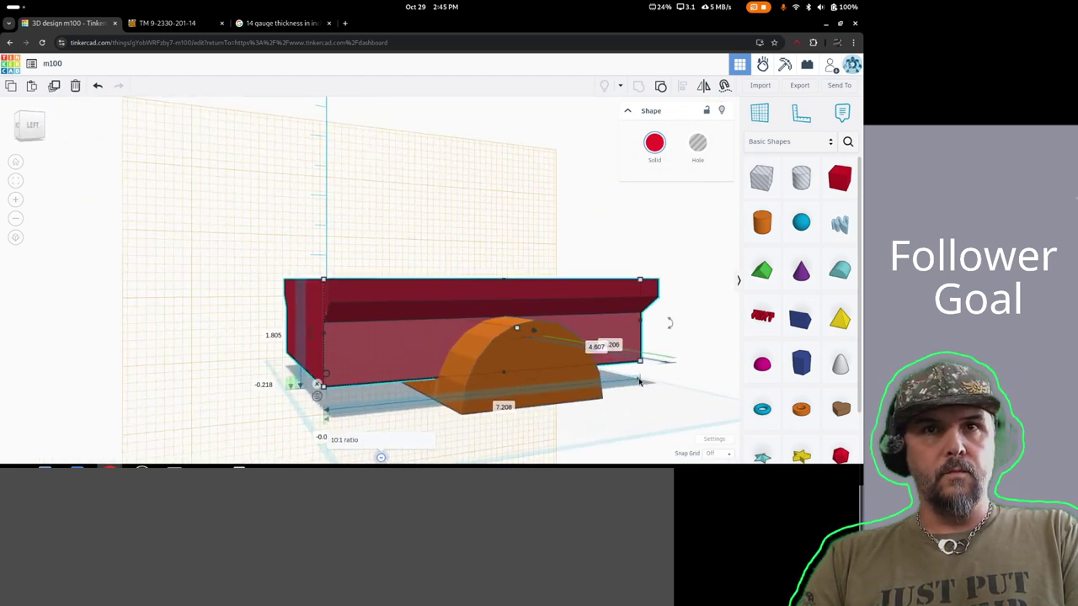
# - Move the ruler origin to the half-cylinder's near edge to measure its distance from the tub's end
pyautogui.click(600, 383)
pyautogui.click(366, 352)
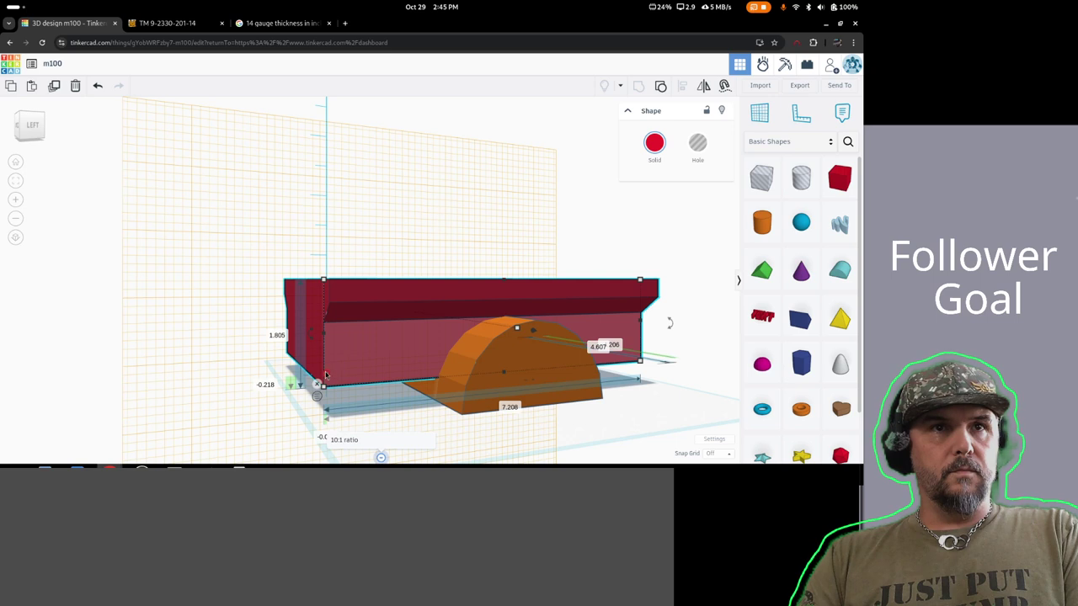
pyautogui.moveTo(331, 373); pyautogui.dragTo(429, 380)
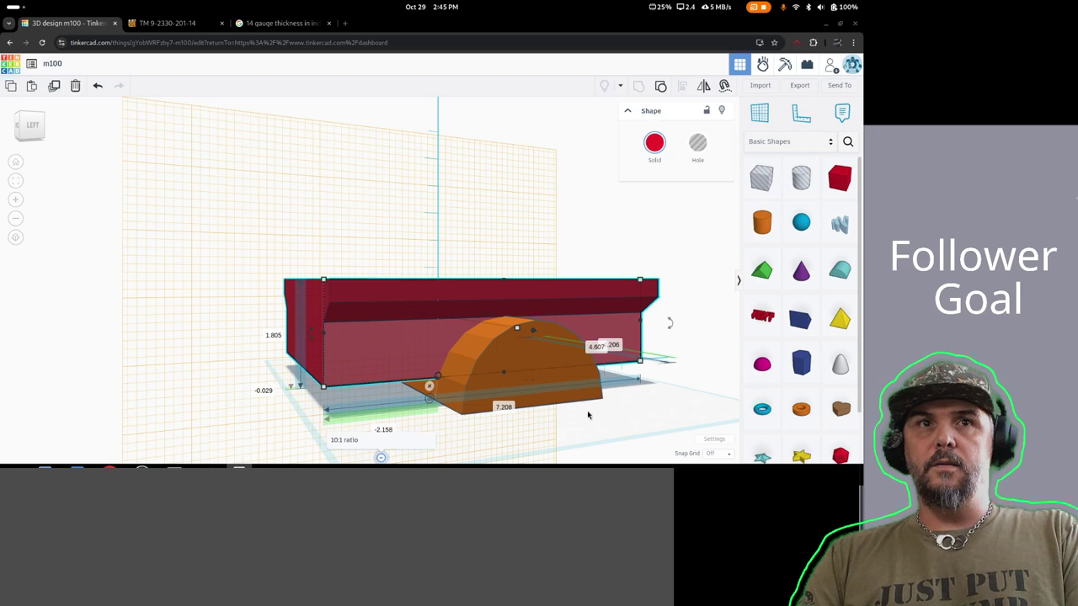
# - Try shifting the half-cylinder slightly along the tub, undo the move, and remove the ruler
pyautogui.moveTo(589, 413); pyautogui.dragTo(566, 423, button='right')
pyautogui.click(624, 414)
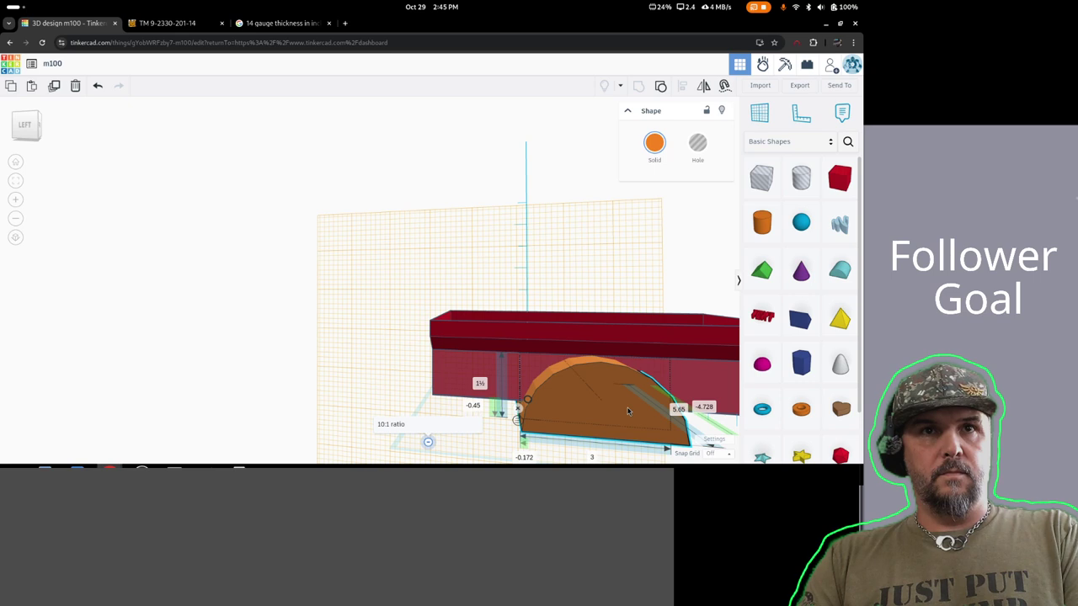
pyautogui.moveTo(627, 410); pyautogui.dragTo(598, 405)
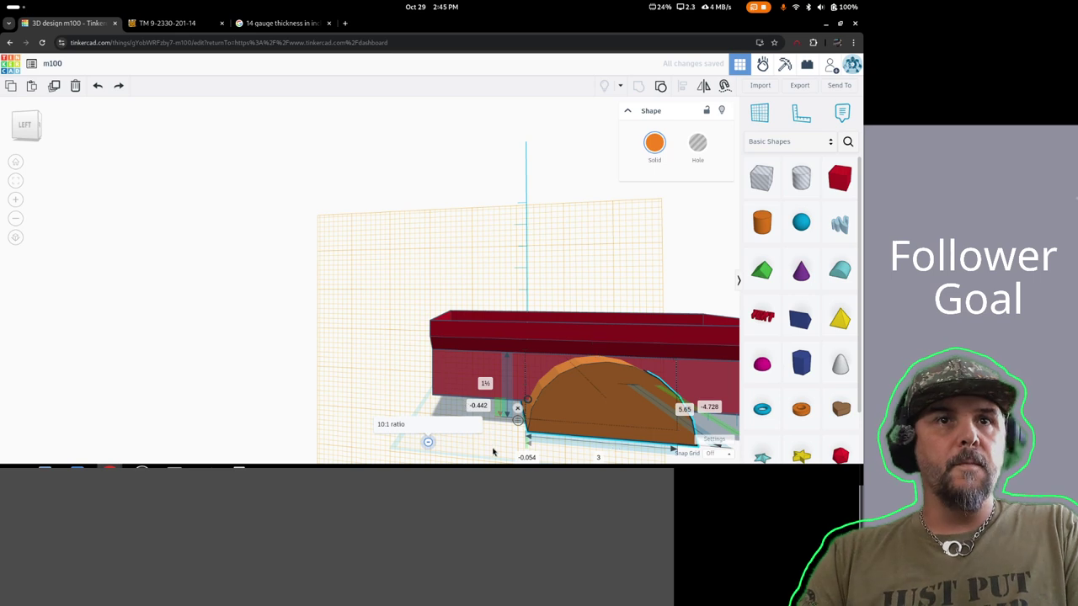
pyautogui.moveTo(494, 449); pyautogui.dragTo(519, 453, button='right')
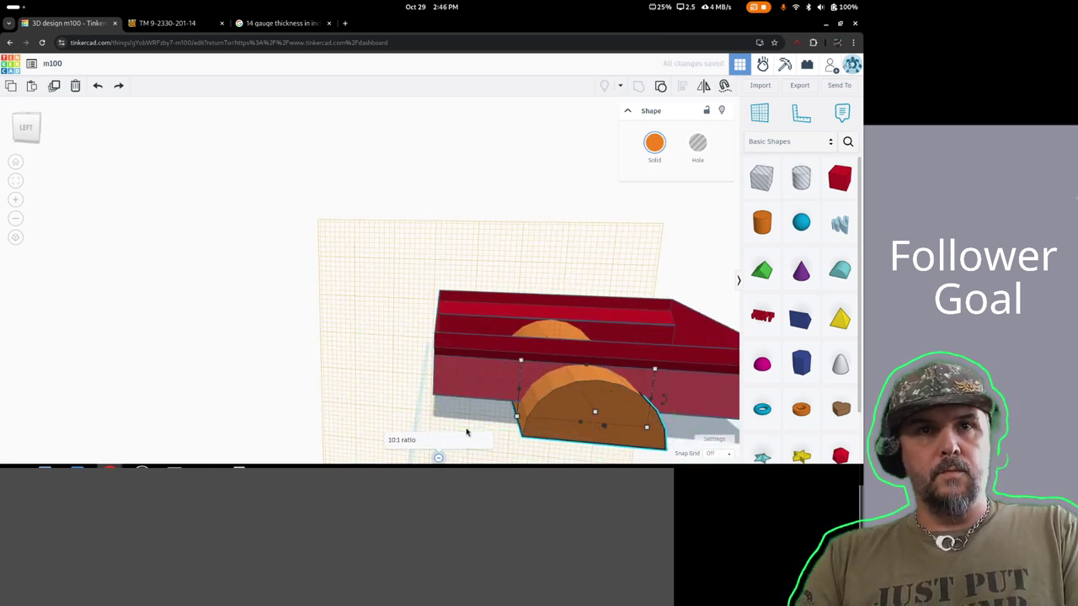
pyautogui.click(387, 381)
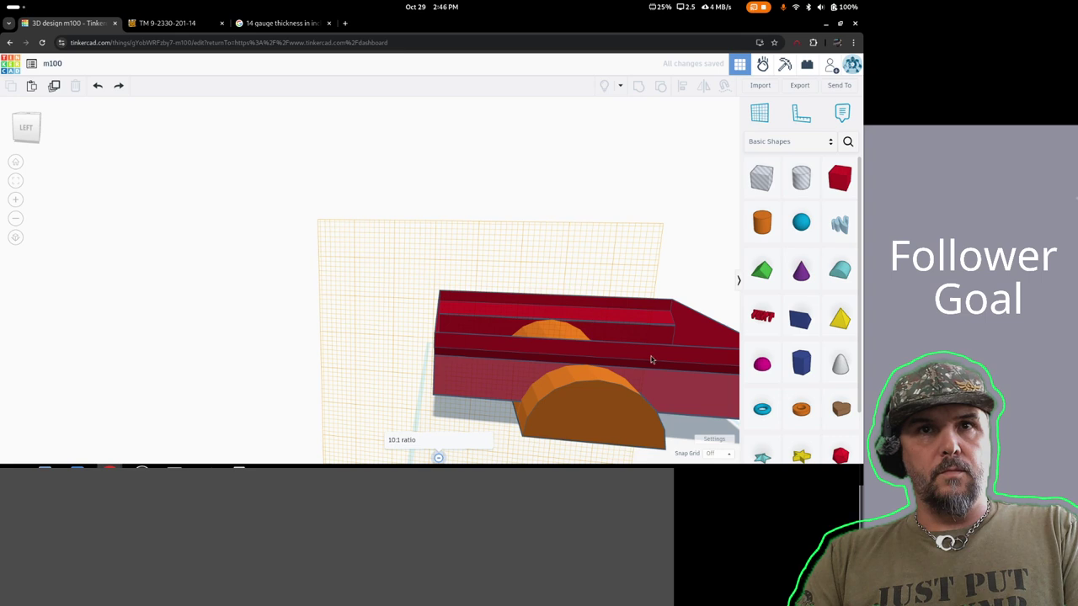
pyautogui.moveTo(447, 354); pyautogui.dragTo(536, 399, button='right')
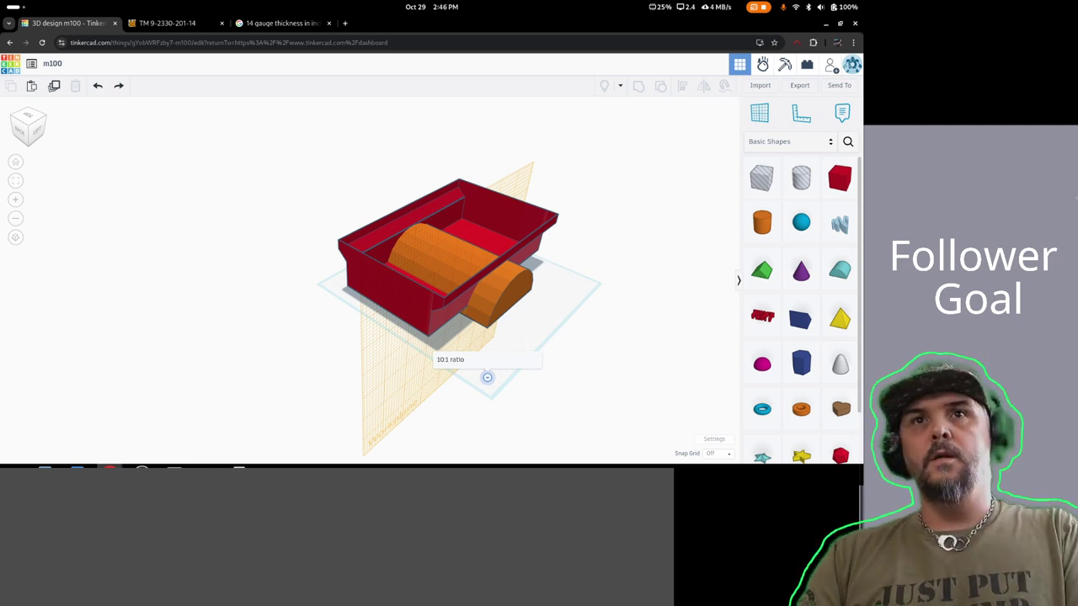
# - Return the workplane to the base grid and start placing a hole box against the tub's end wall
pyautogui.click(843, 181)
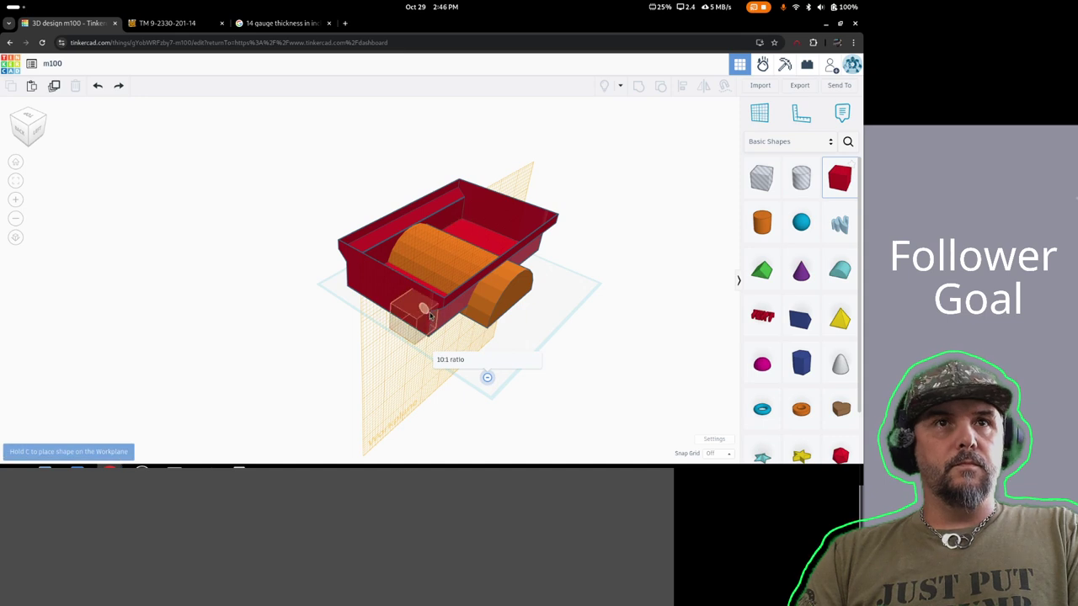
pyautogui.click(761, 177)
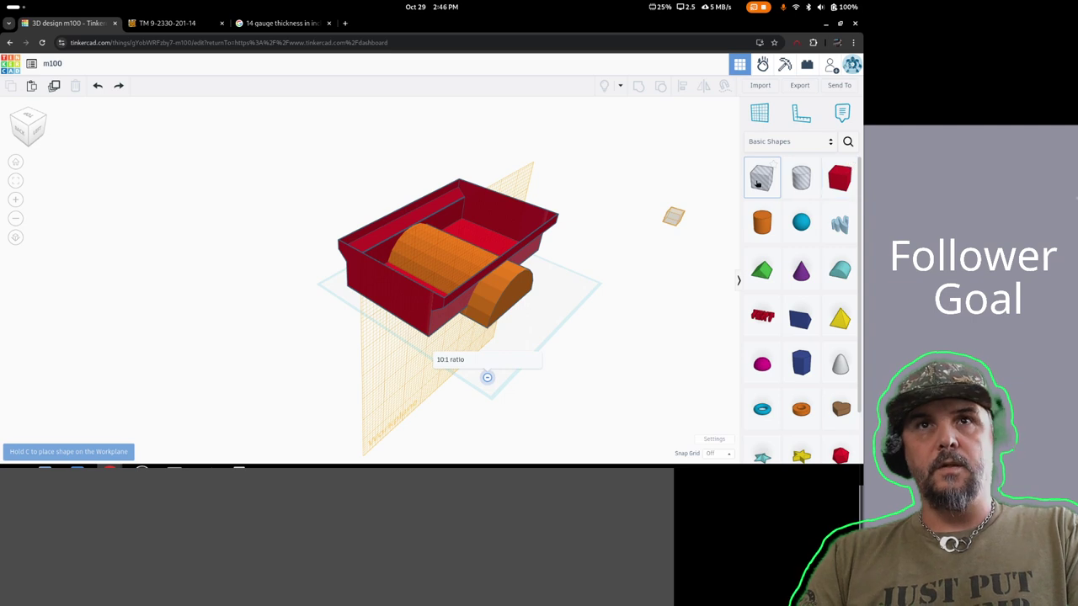
pyautogui.click(759, 112)
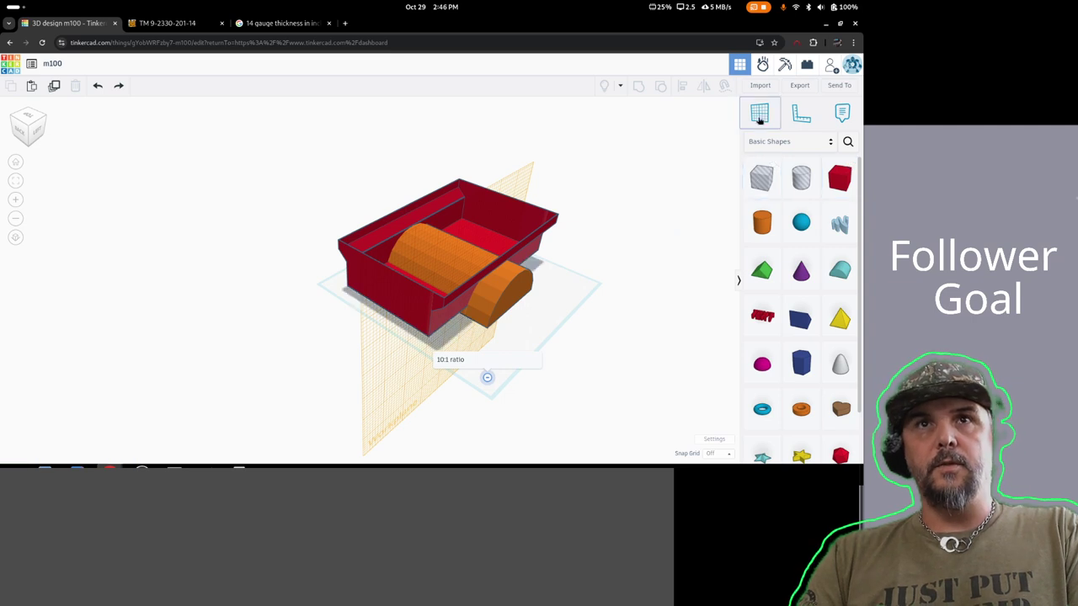
pyautogui.click(333, 308)
pyautogui.click(761, 177)
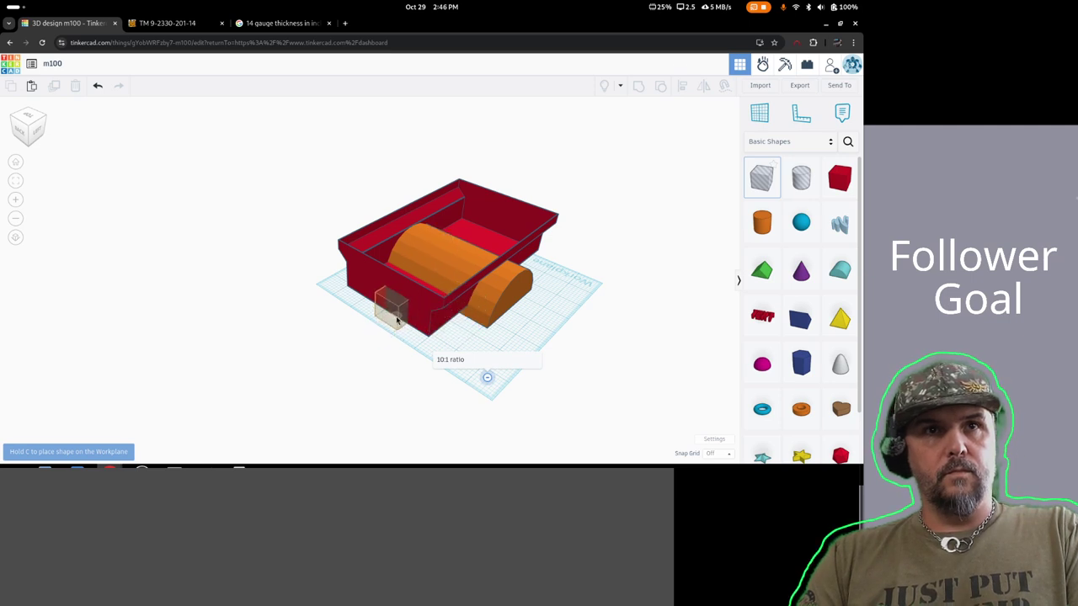
# - Place a box hole at the trailer body and stretch it to about 8.4 long, 2.1 wide and 1.5 high
pyautogui.click(391, 328)
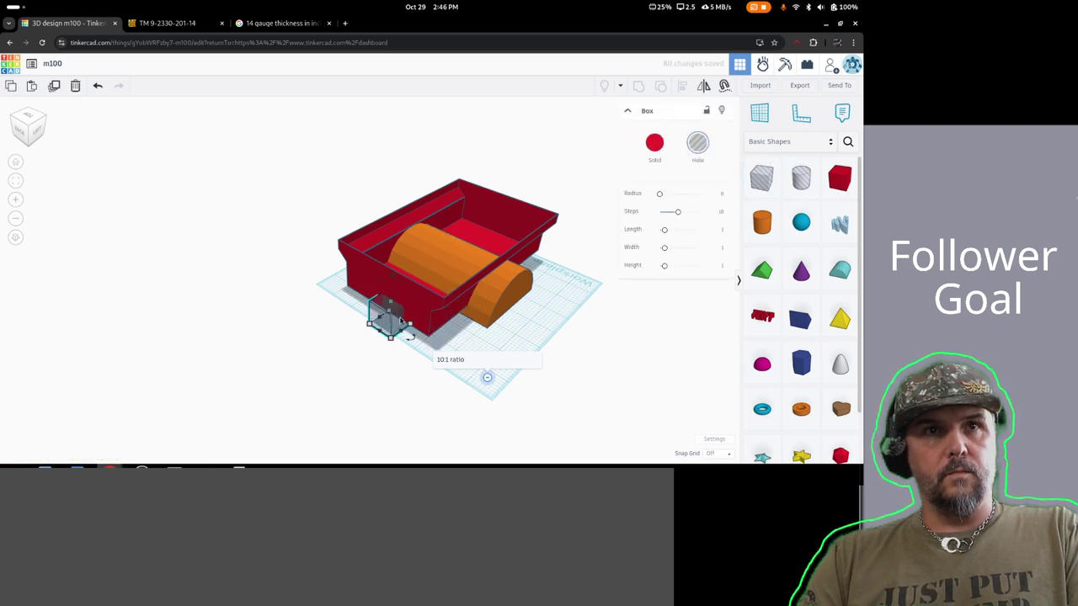
pyautogui.moveTo(402, 322); pyautogui.dragTo(519, 247)
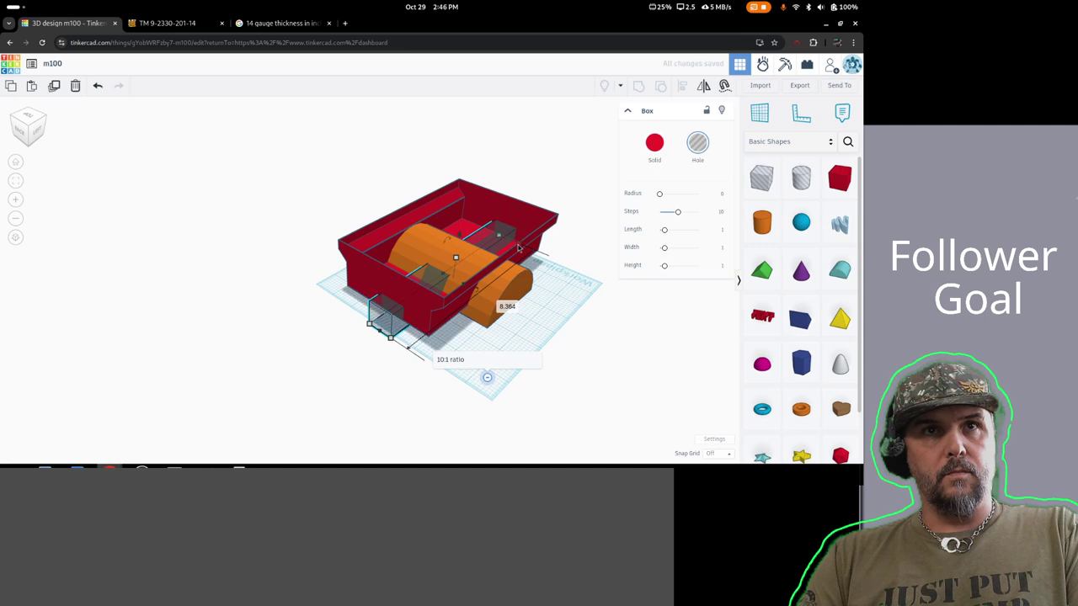
pyautogui.moveTo(459, 289); pyautogui.dragTo(485, 301)
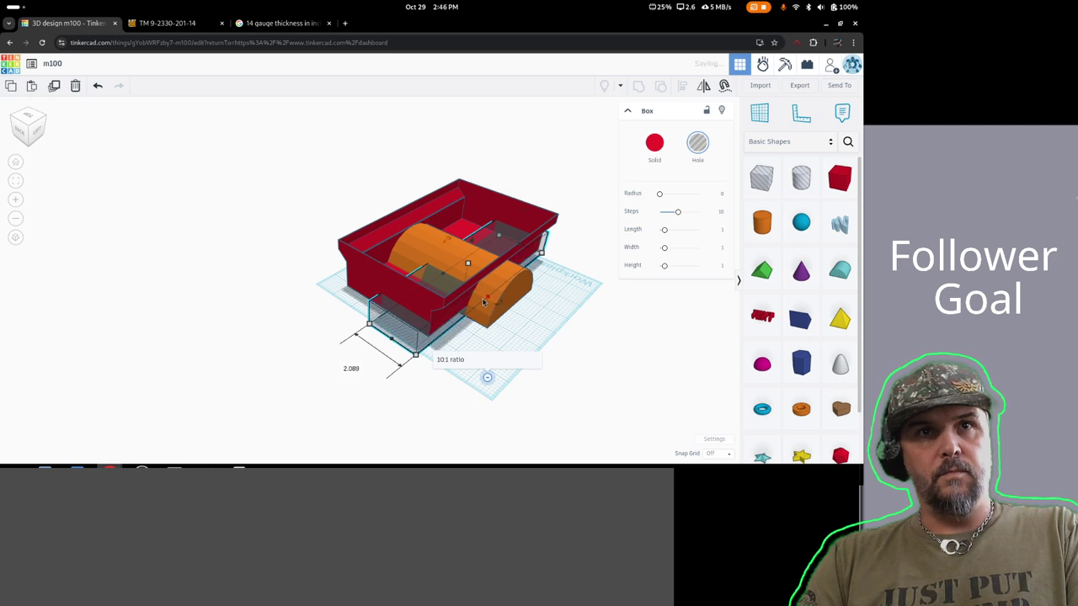
pyautogui.moveTo(571, 331); pyautogui.dragTo(541, 339, button='right')
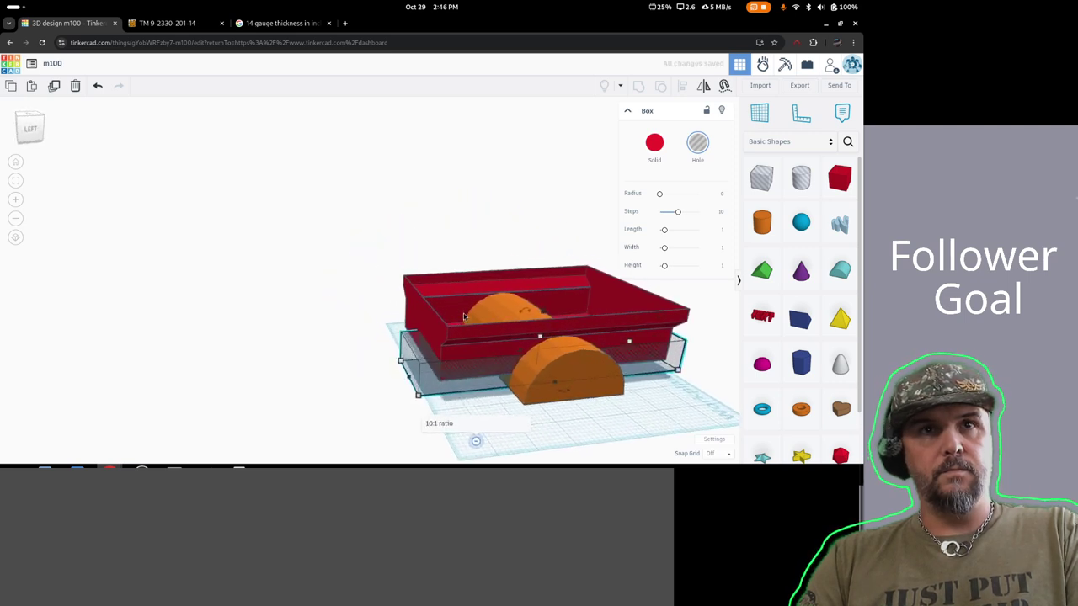
pyautogui.moveTo(542, 339); pyautogui.dragTo(541, 322)
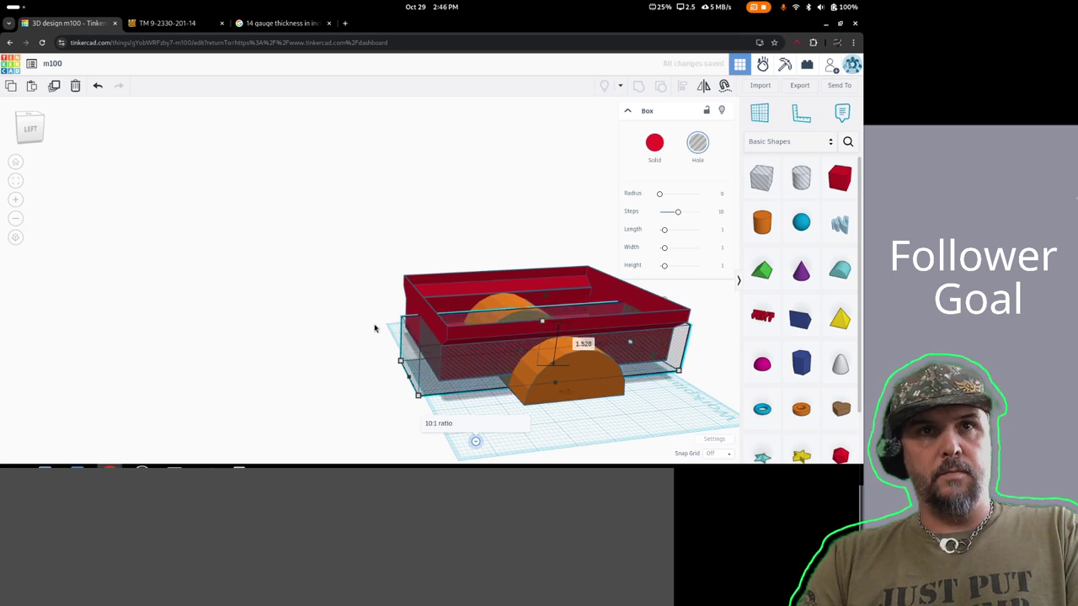
# - Widen the box hole to about 3.8 across the trailer body and group it with the orange half-round shape to cut out its middle
pyautogui.moveTo(377, 329); pyautogui.dragTo(220, 351, button='right')
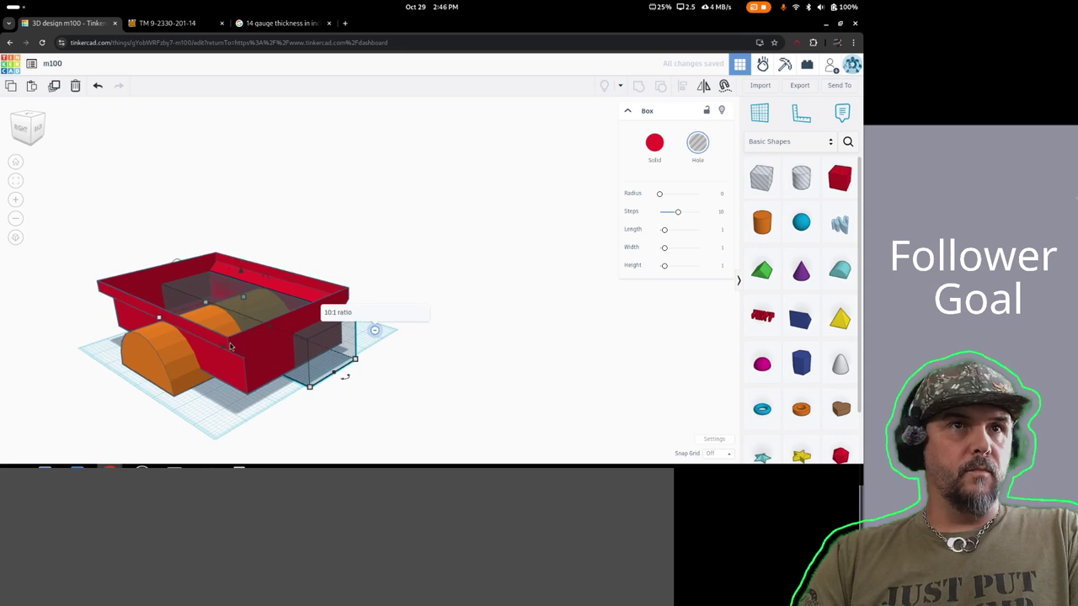
pyautogui.moveTo(216, 354); pyautogui.dragTo(185, 377)
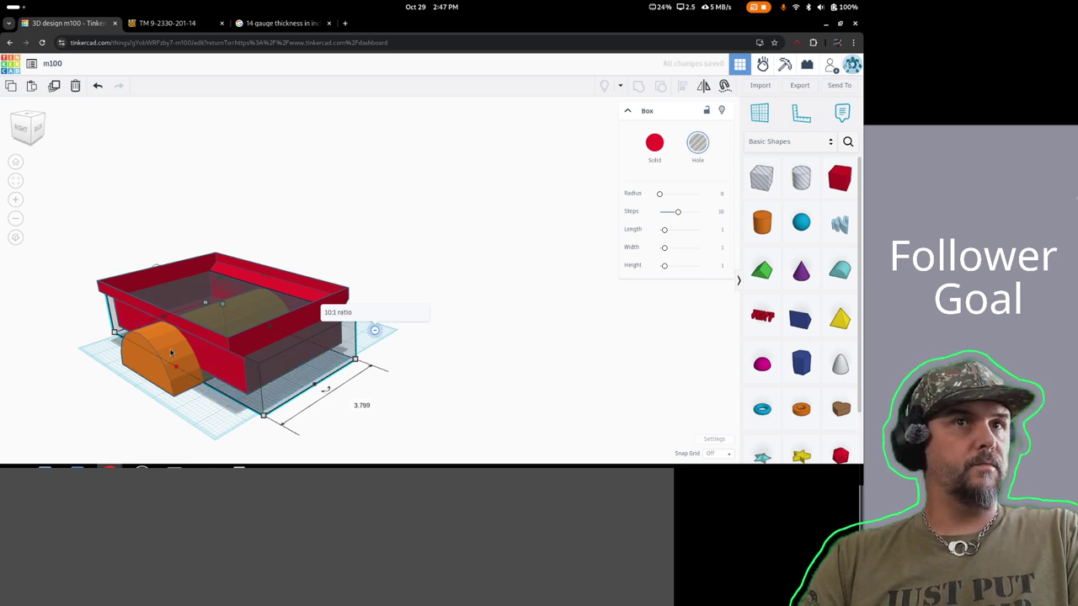
pyautogui.keyDown('shift'); pyautogui.click(151, 370); pyautogui.keyUp('shift')
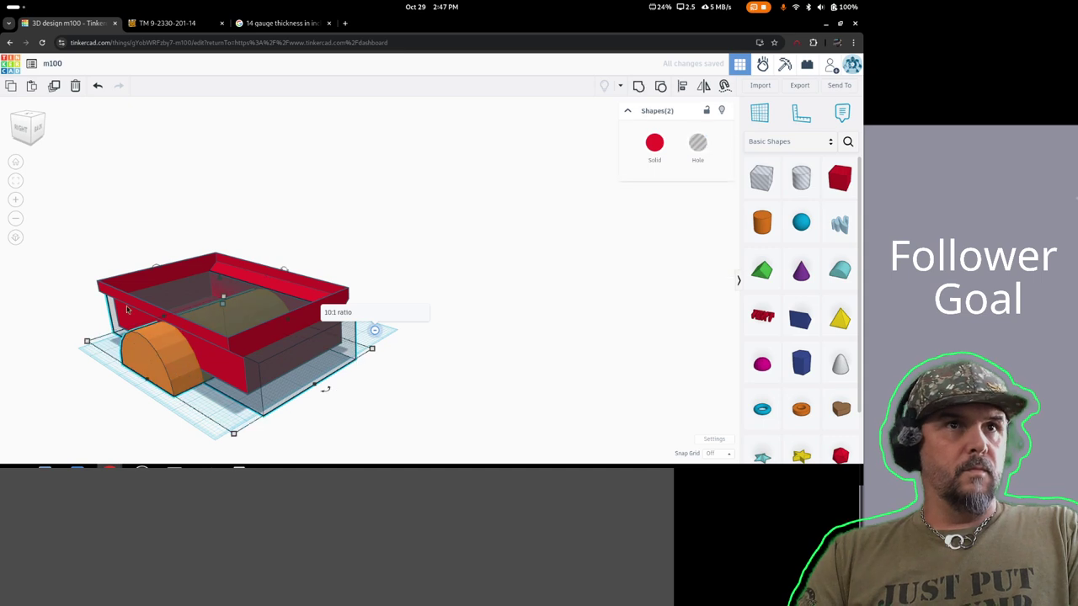
pyautogui.click(637, 85)
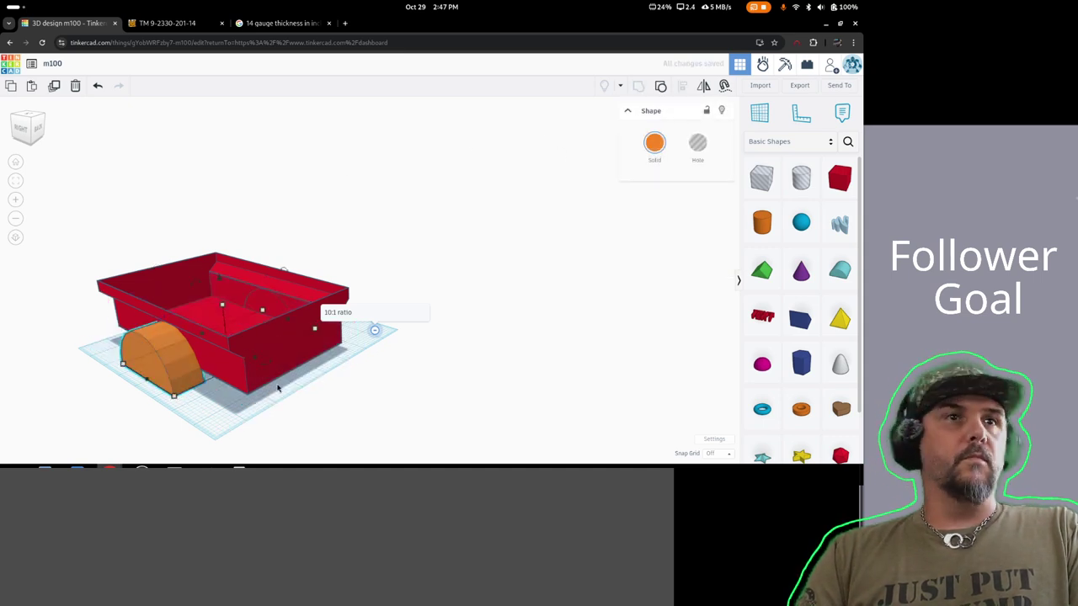
pyautogui.click(337, 394)
pyautogui.moveTo(344, 394); pyautogui.dragTo(433, 412, button='right')
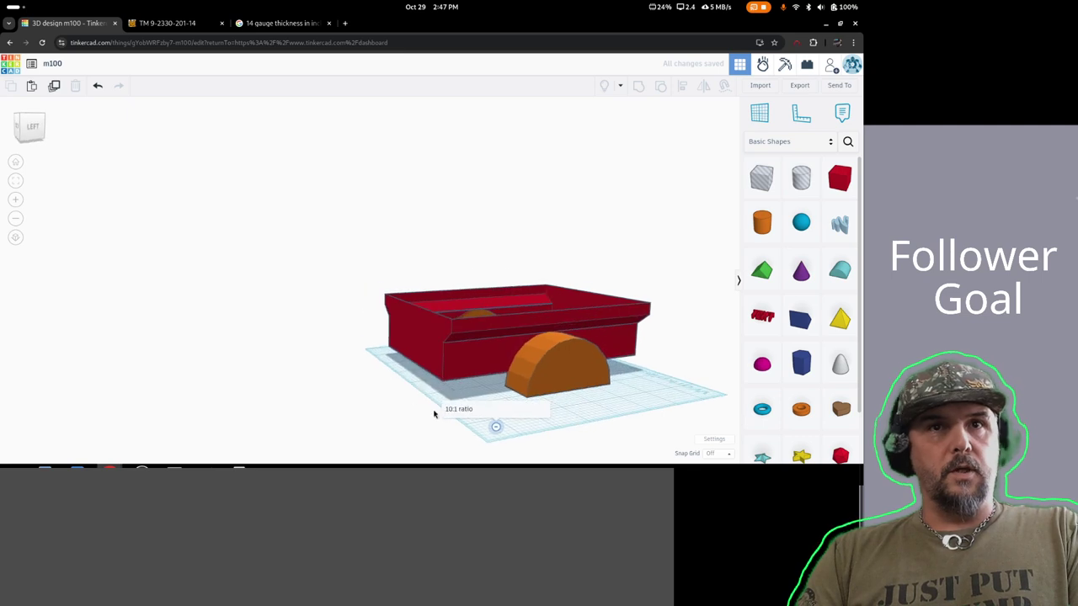
pyautogui.moveTo(621, 411); pyautogui.dragTo(384, 433, button='right')
pyautogui.scroll(5, 385, 433)
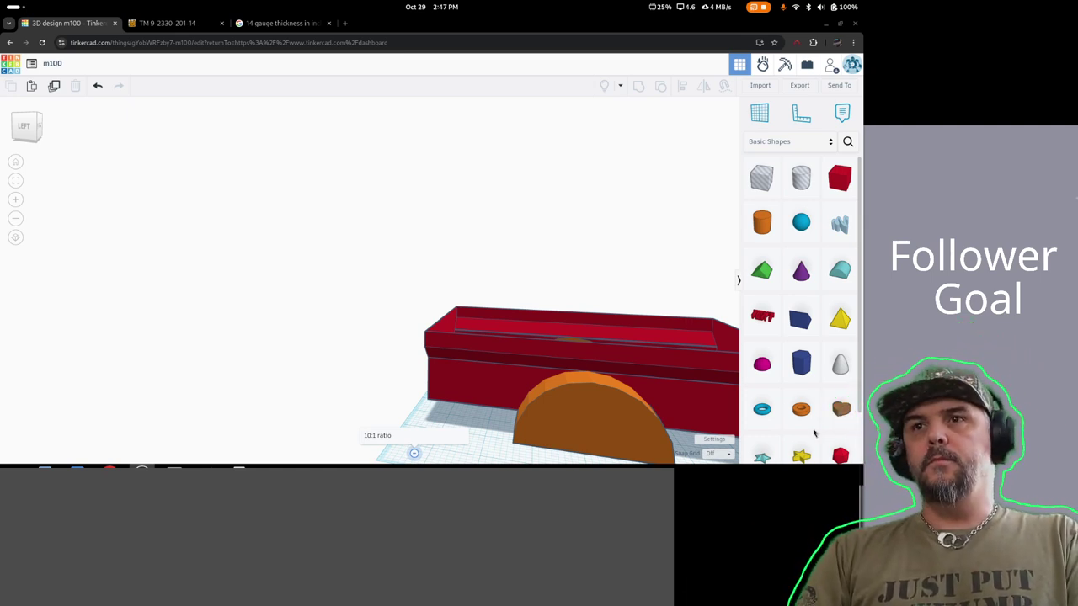
pyautogui.click(167, 24)
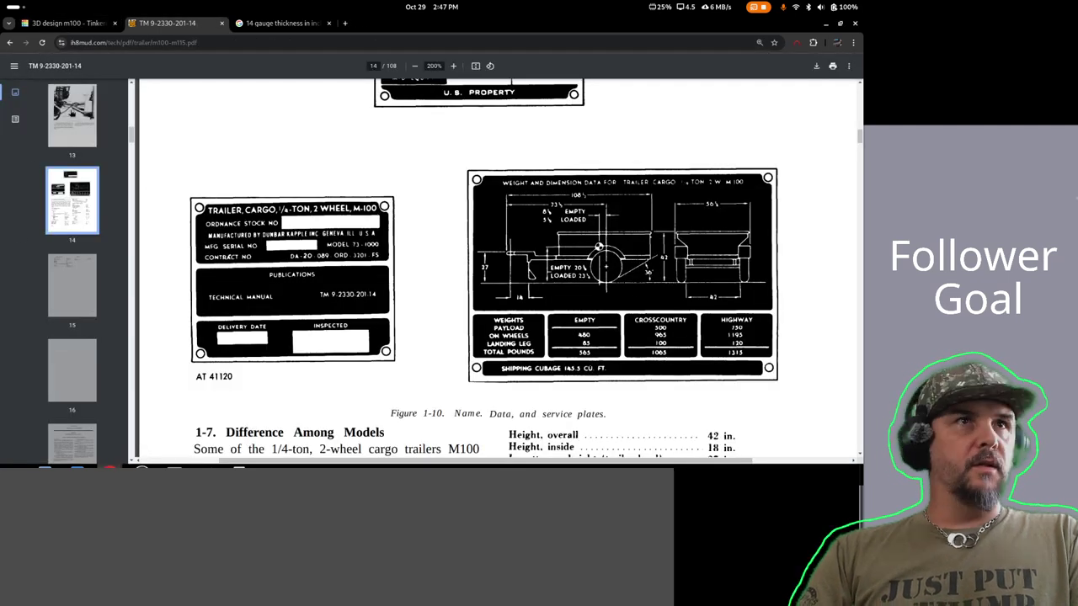
pyautogui.scroll(4, 72, 147)
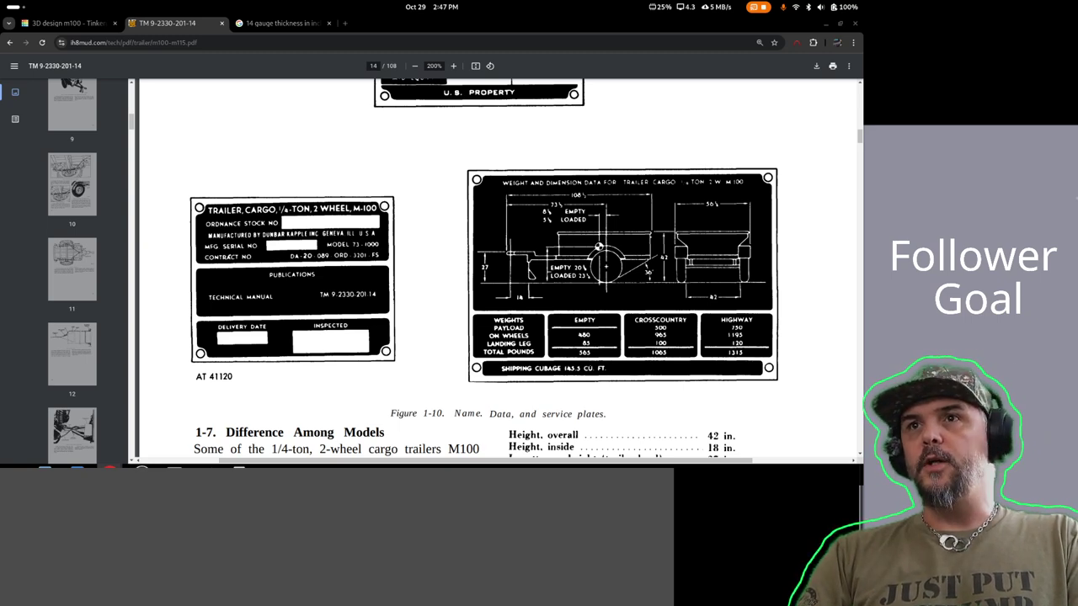
pyautogui.hotkey('alt', 'Tab')
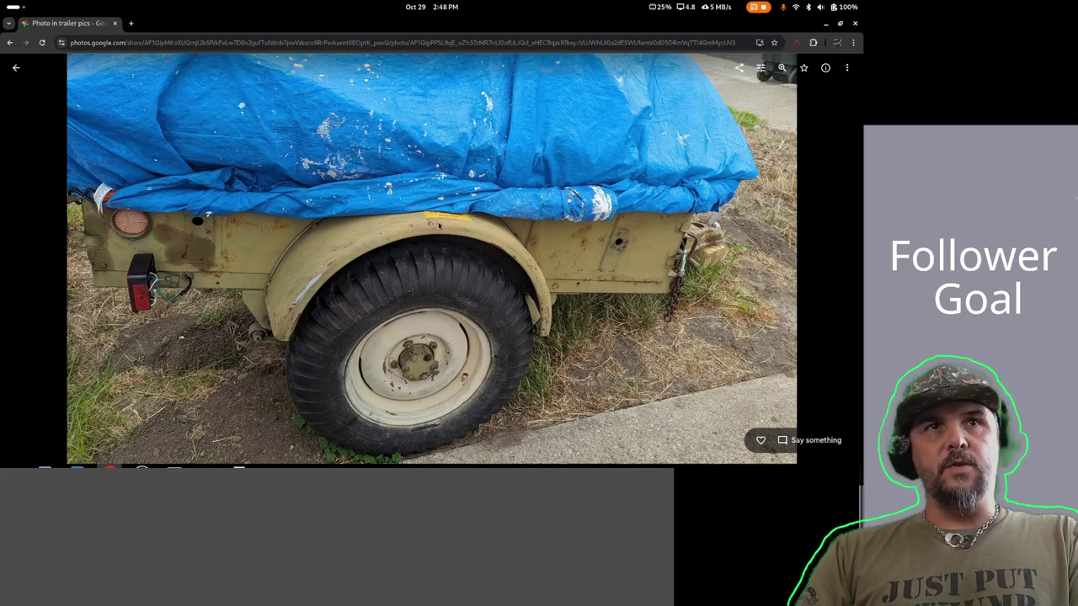
pyautogui.scroll(3, 439, 223)
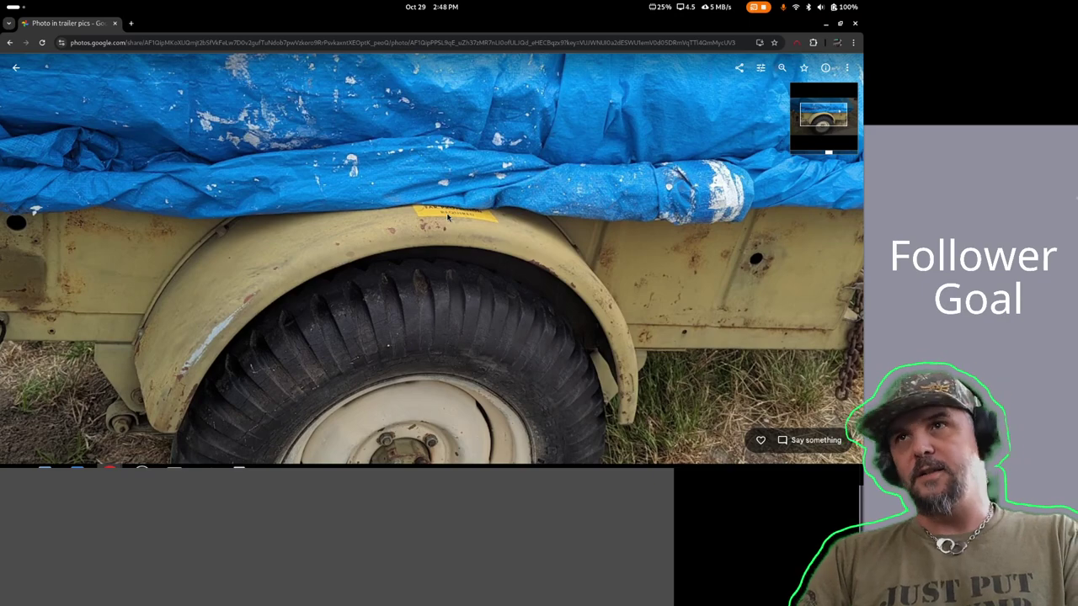
pyautogui.scroll(-3, 448, 217)
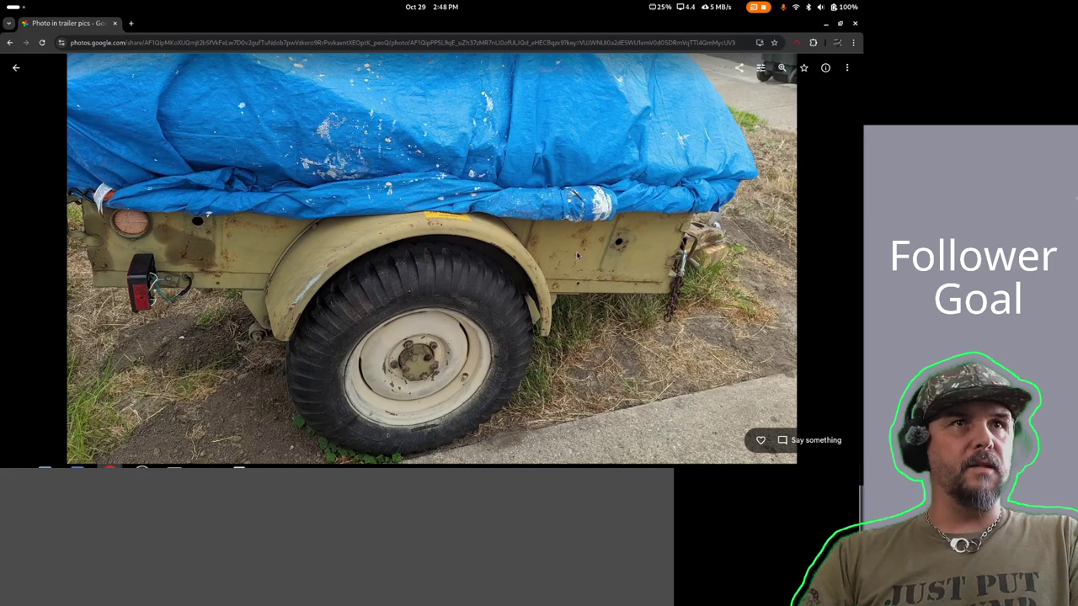
pyautogui.rightClick(685, 264)
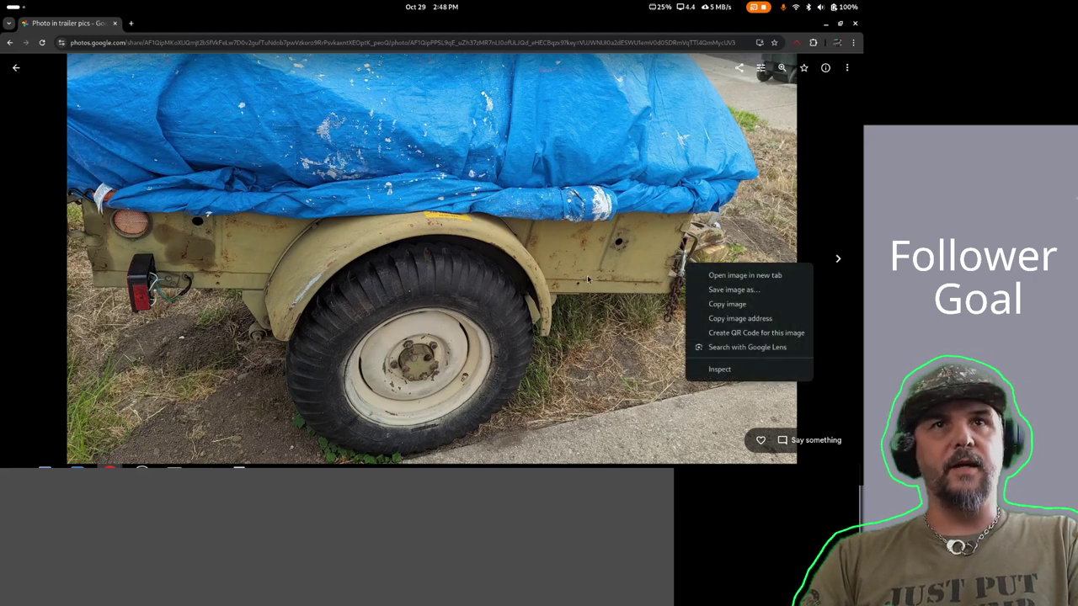
pyautogui.click(513, 275)
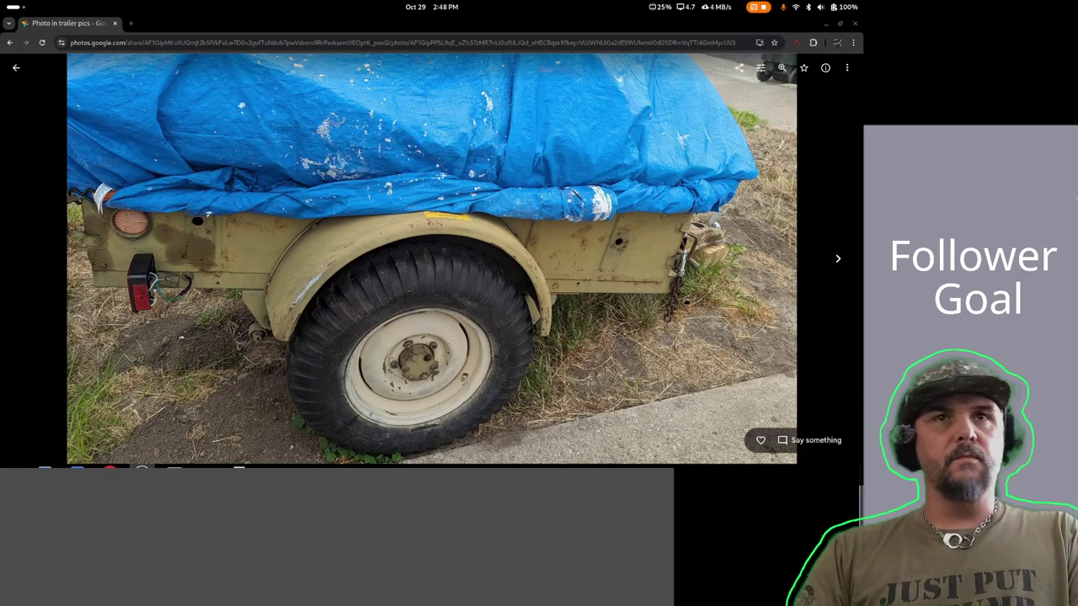
pyautogui.rightClick(701, 303)
pyautogui.click(552, 238)
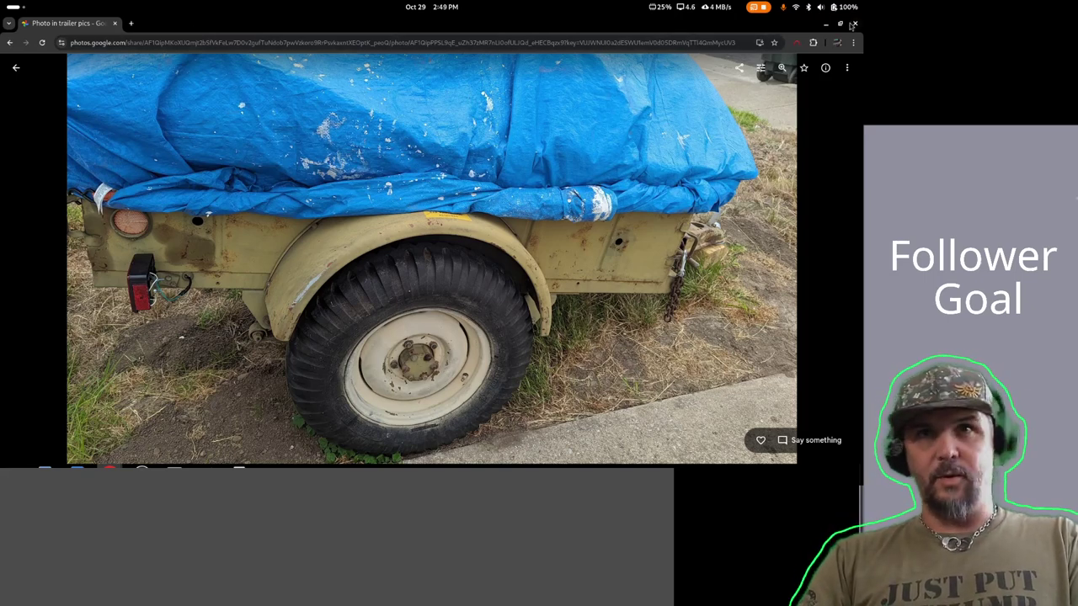
pyautogui.click(825, 26)
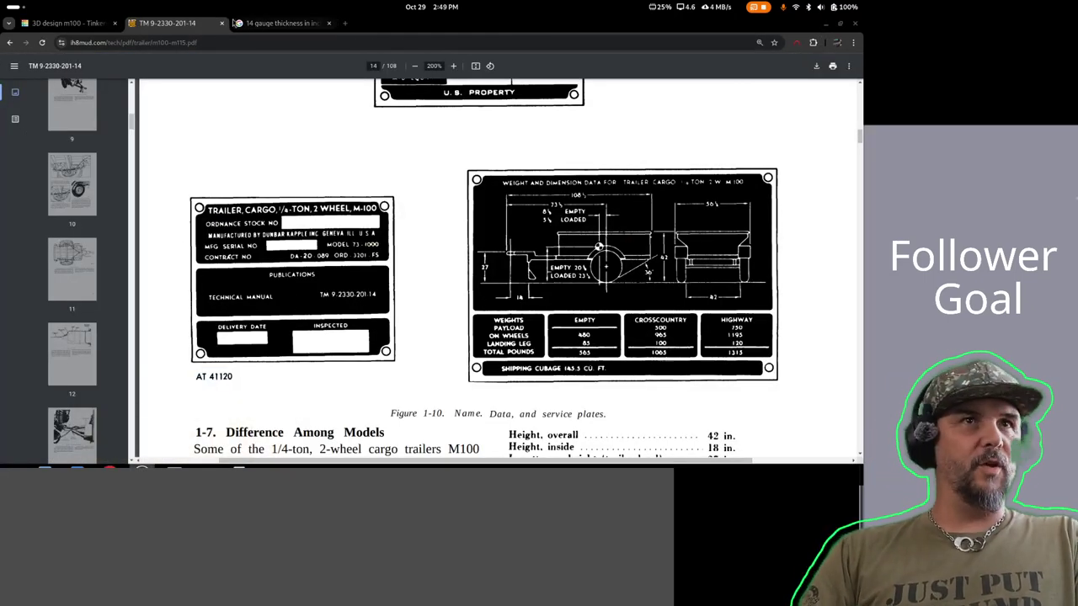
# - Switch back to the Tinkercad design and examine the orange fender shapes against the trailer body from the side
pyautogui.click(86, 25)
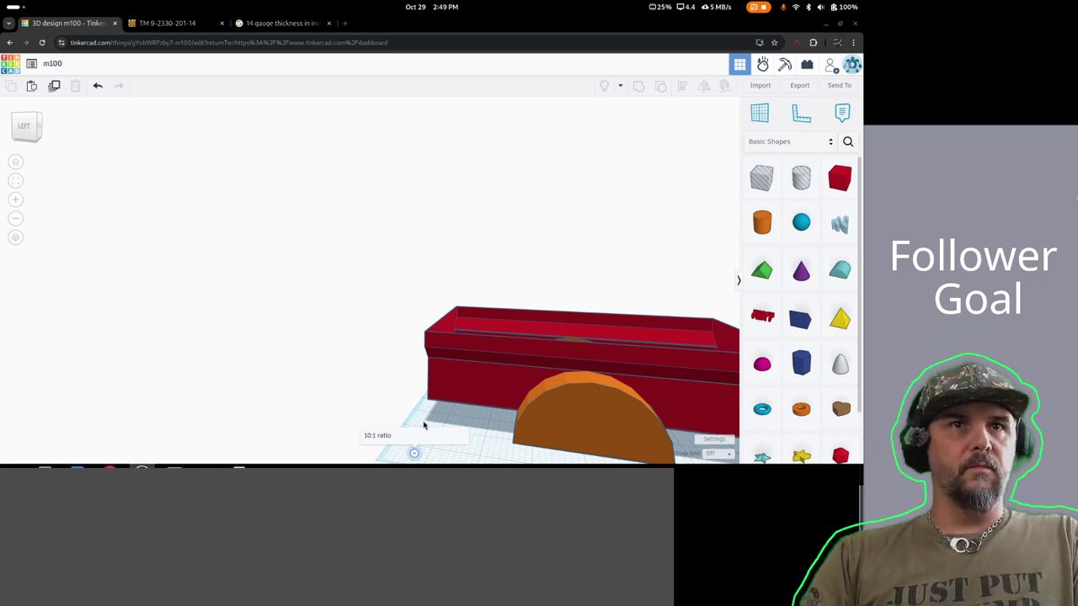
pyautogui.scroll(-4, 483, 419)
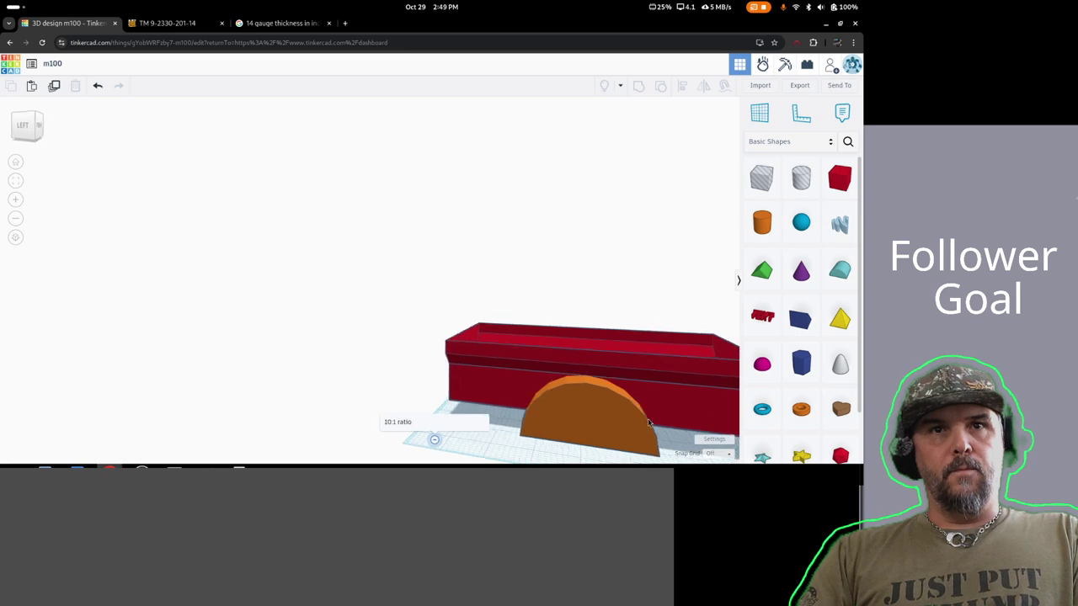
pyautogui.moveTo(648, 423); pyautogui.dragTo(527, 418, button='right')
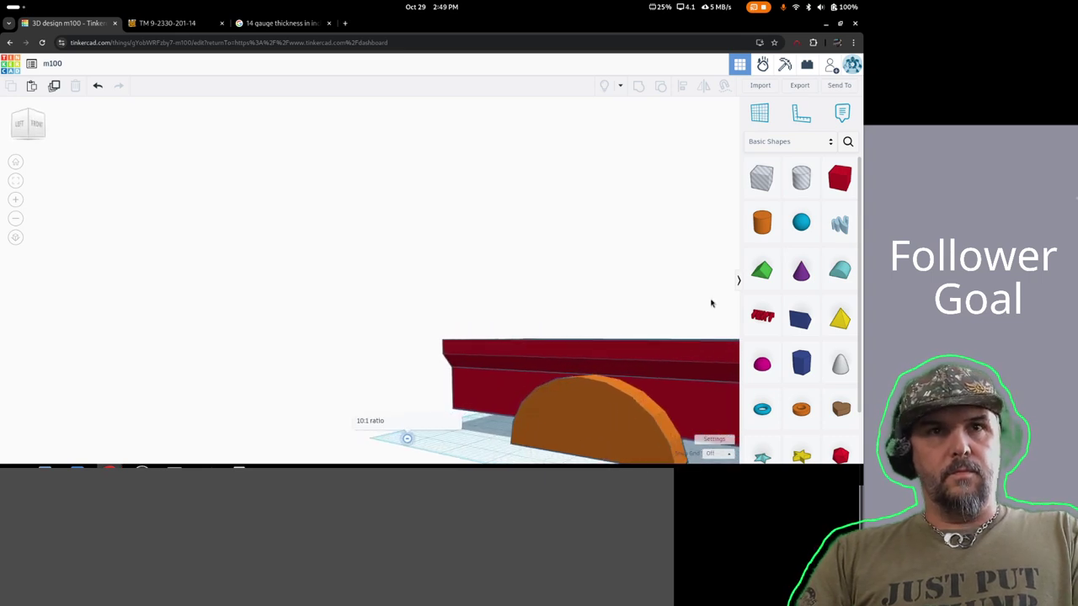
pyautogui.moveTo(710, 300); pyautogui.dragTo(309, 313, button='right')
pyautogui.click(262, 333)
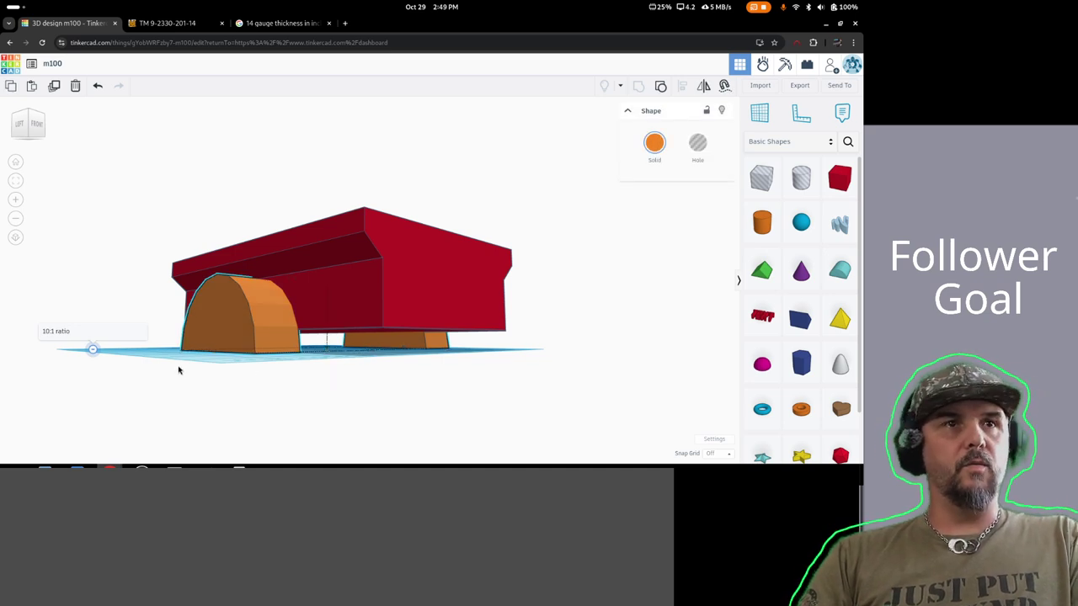
pyautogui.moveTo(177, 366); pyautogui.dragTo(290, 372, button='right')
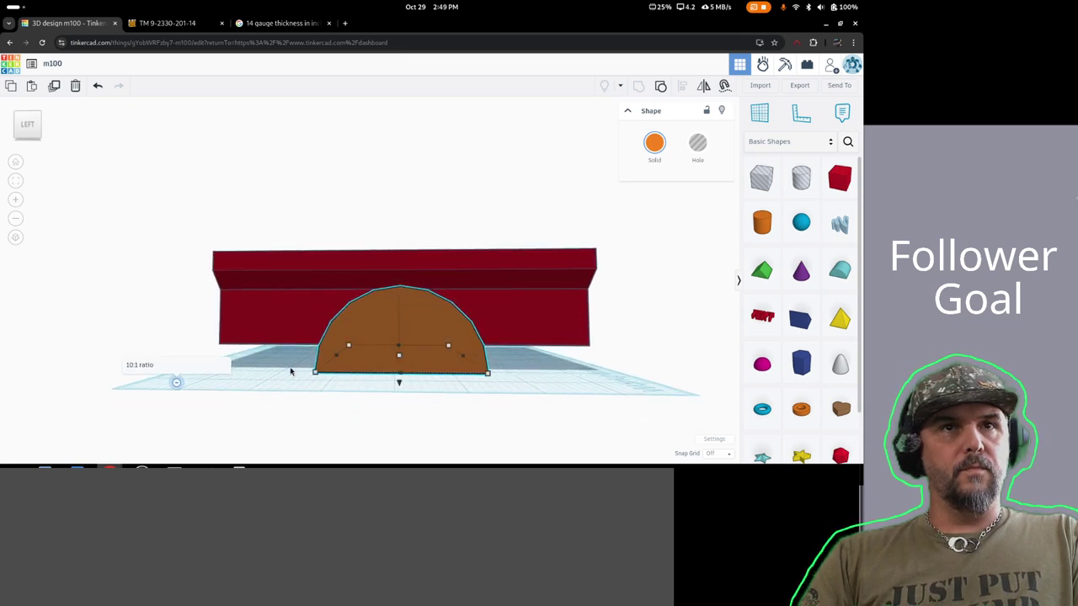
pyautogui.moveTo(575, 379)
pyautogui.mouseDown(button='right')
pyautogui.moveTo(438, 378)
pyautogui.moveTo(405, 360)
pyautogui.moveTo(375, 363)
pyautogui.moveTo(570, 376)
pyautogui.mouseUp(button='right')
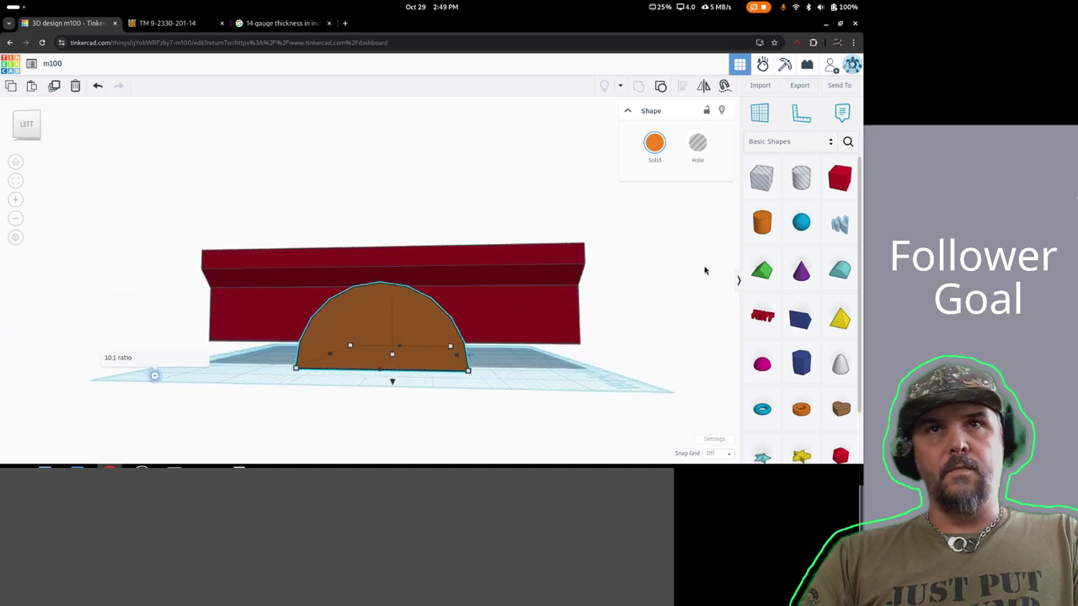
# - Select the pair of orange fender shapes and paste a copy of it beside the original
pyautogui.click(761, 221)
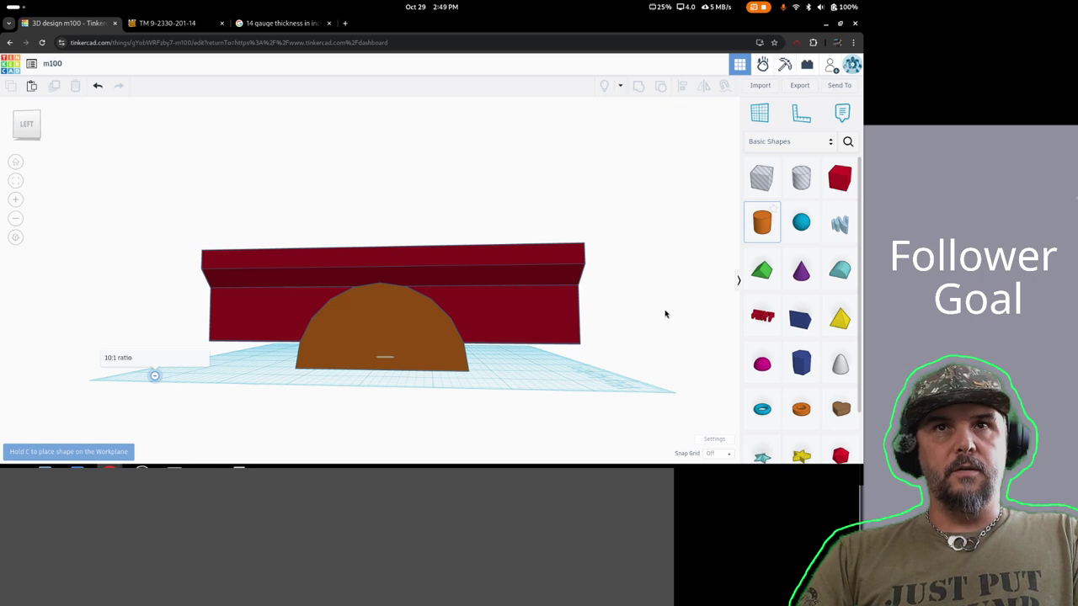
pyautogui.click(763, 223)
pyautogui.click(373, 353)
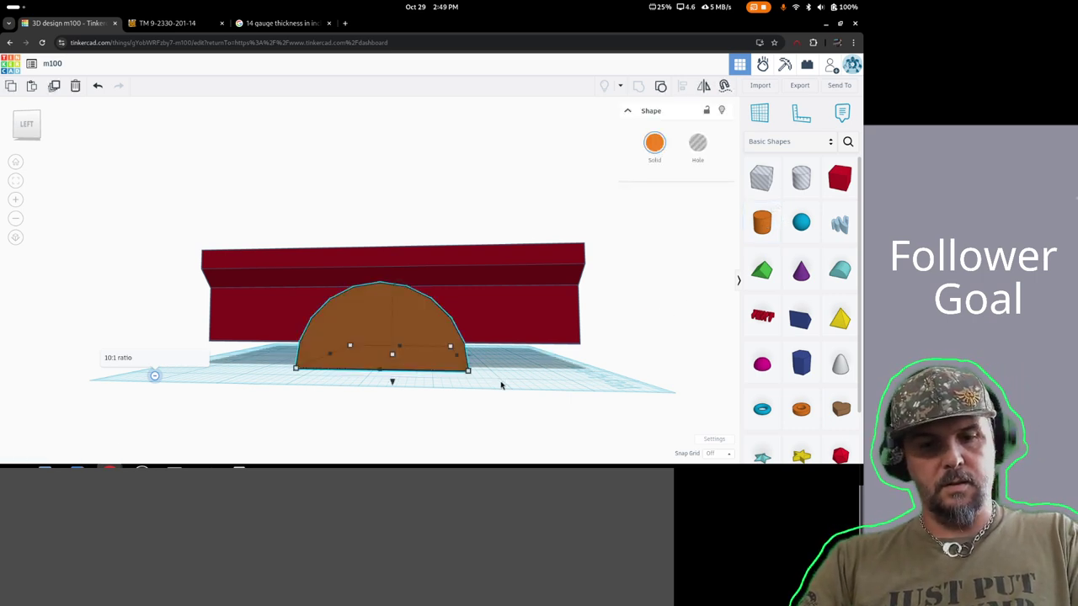
pyautogui.hotkey('ctrl', 'c')
pyautogui.hotkey('ctrl', 'v')
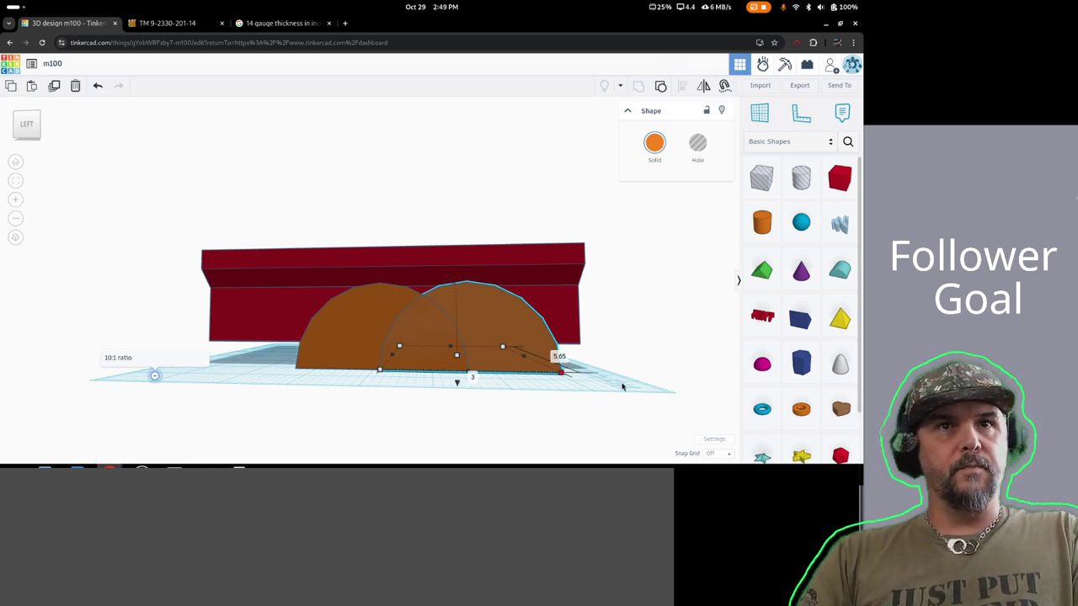
pyautogui.moveTo(627, 386); pyautogui.dragTo(430, 424, button='right')
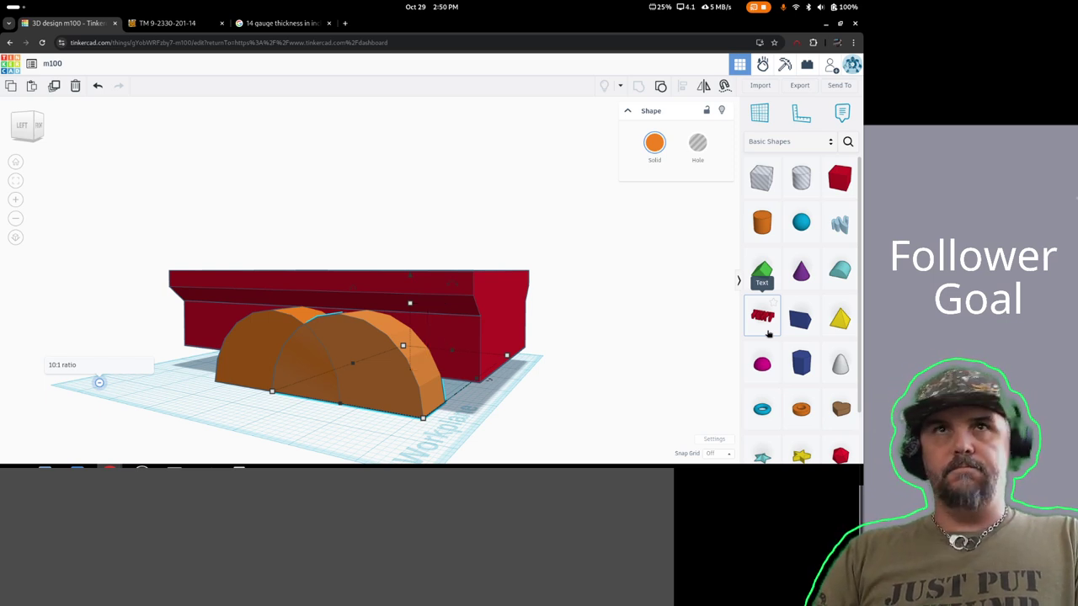
# - Compare the wheel fender in the Google Photos trailer picture with the manual's M-100 dimension plate and return to the Tinkercad design
pyautogui.click(153, 23)
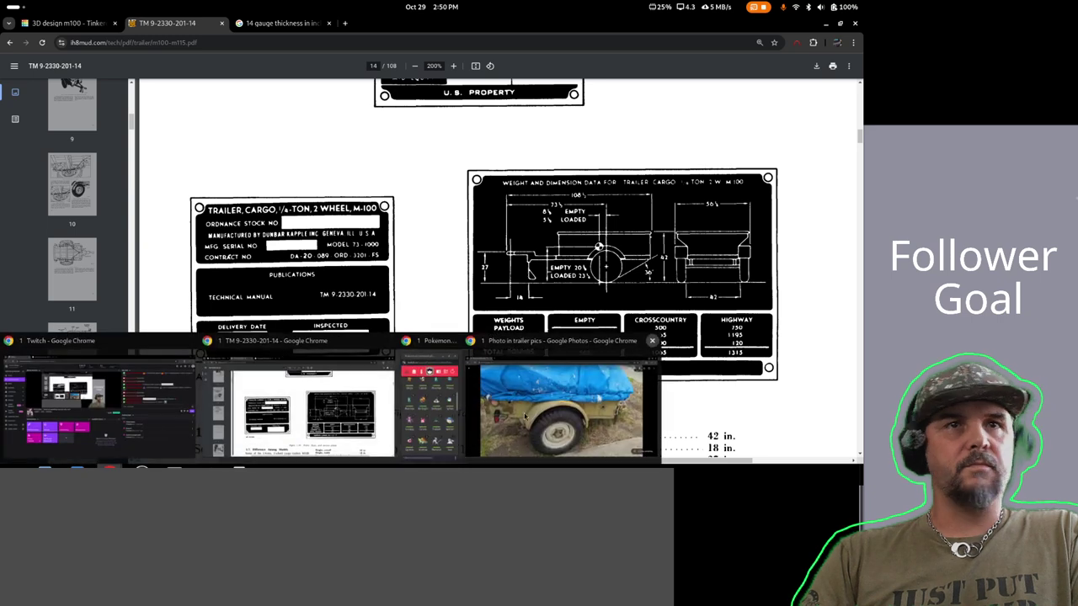
pyautogui.click(524, 416)
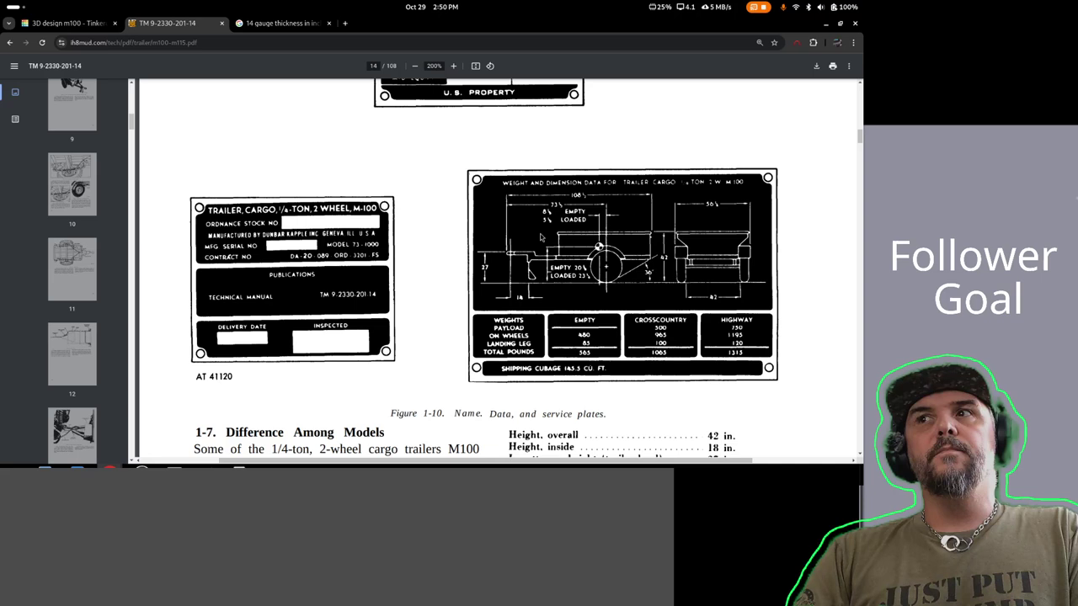
pyautogui.click(826, 23)
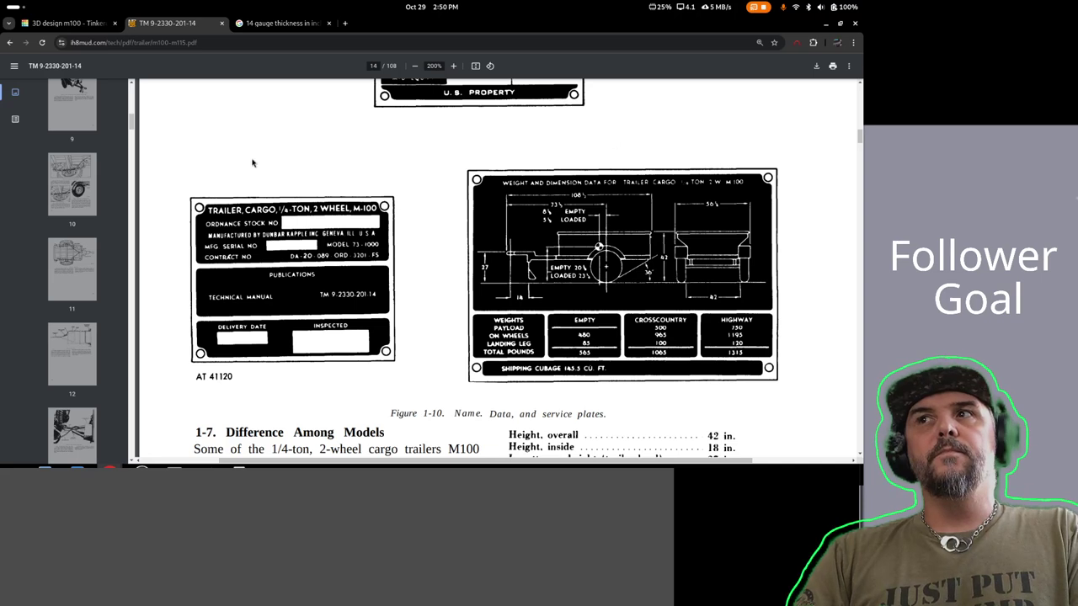
pyautogui.click(42, 23)
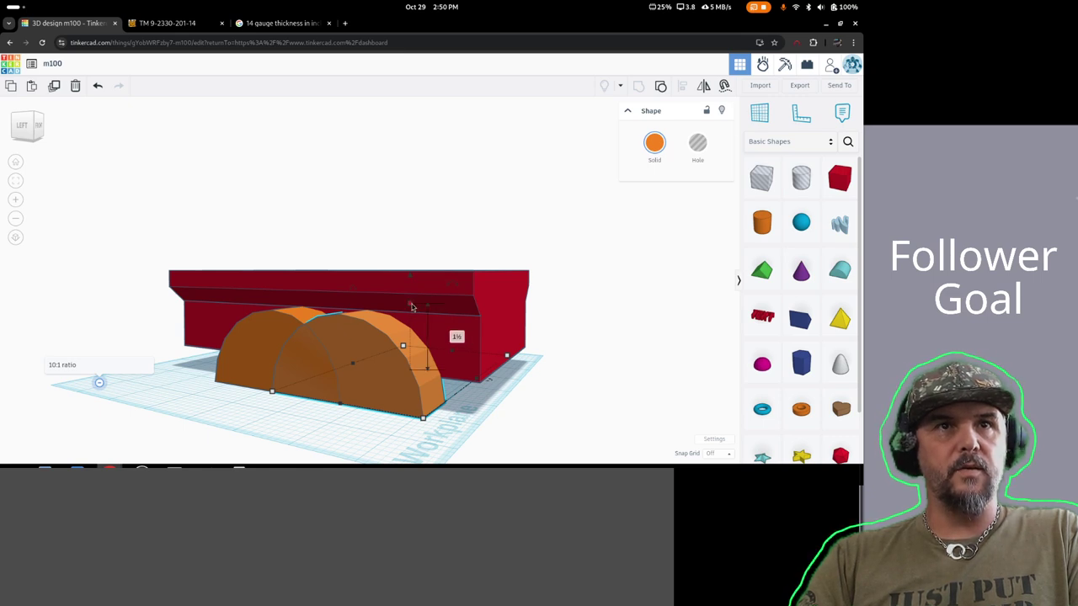
# - Set the copied half-round pair's height to 1.3 and its length to 2.6
pyautogui.click(457, 338)
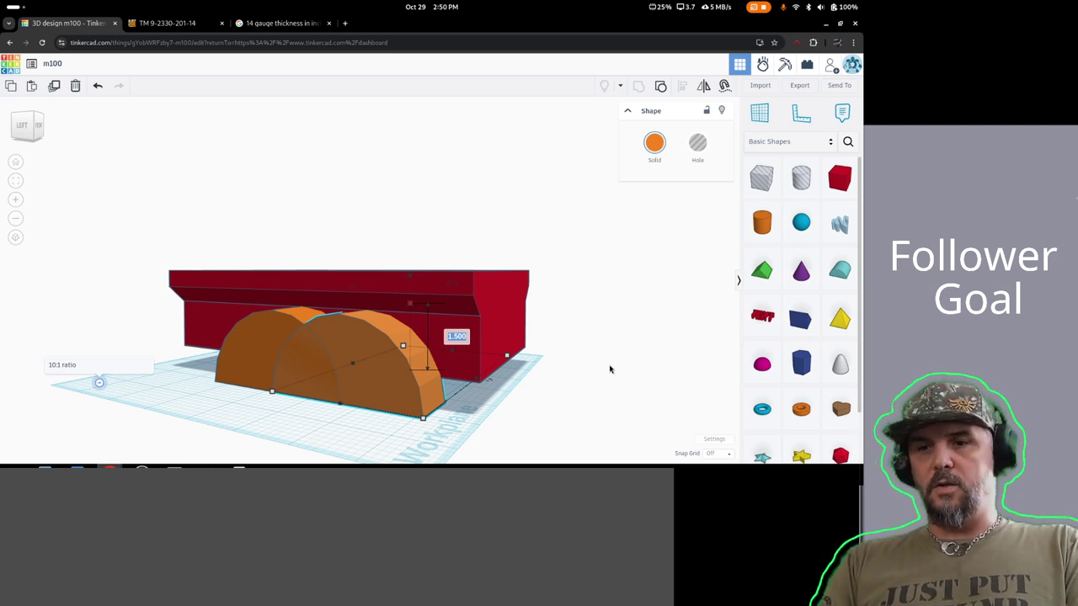
pyautogui.write('13')
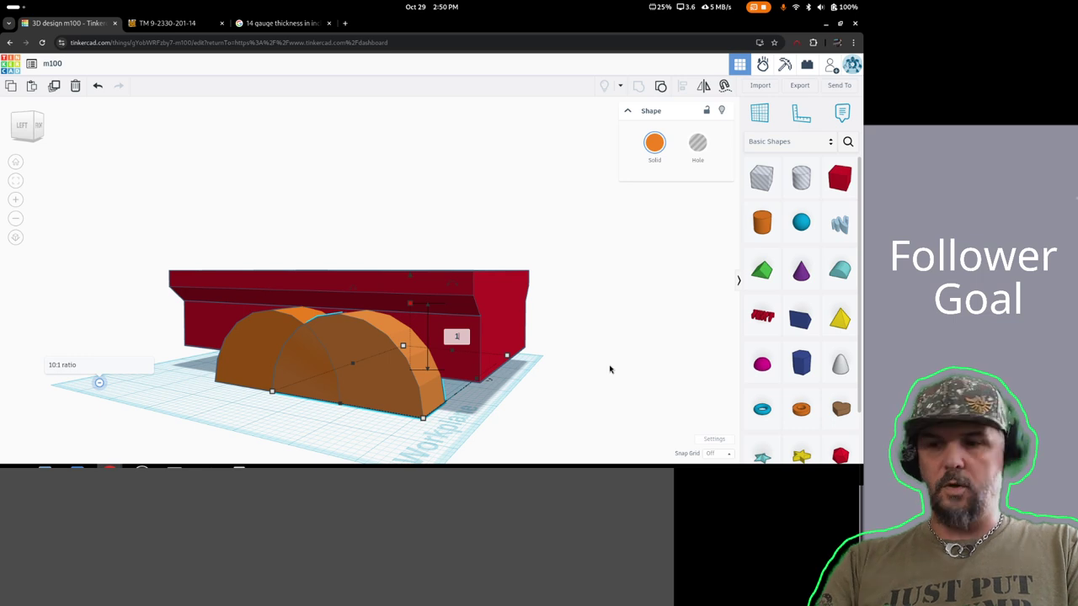
pyautogui.press('Return')
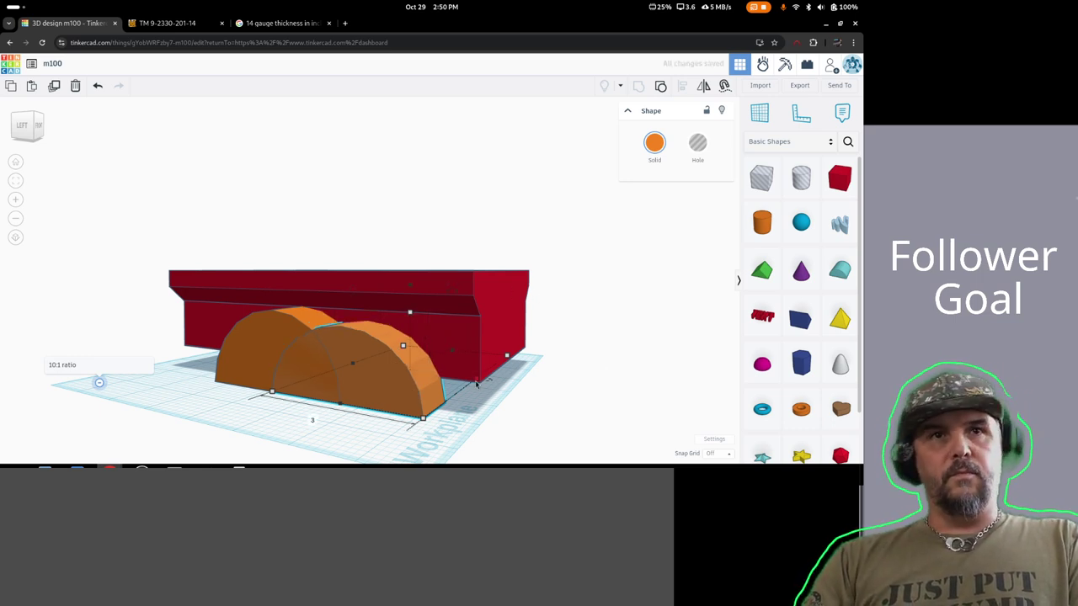
pyautogui.click(310, 417)
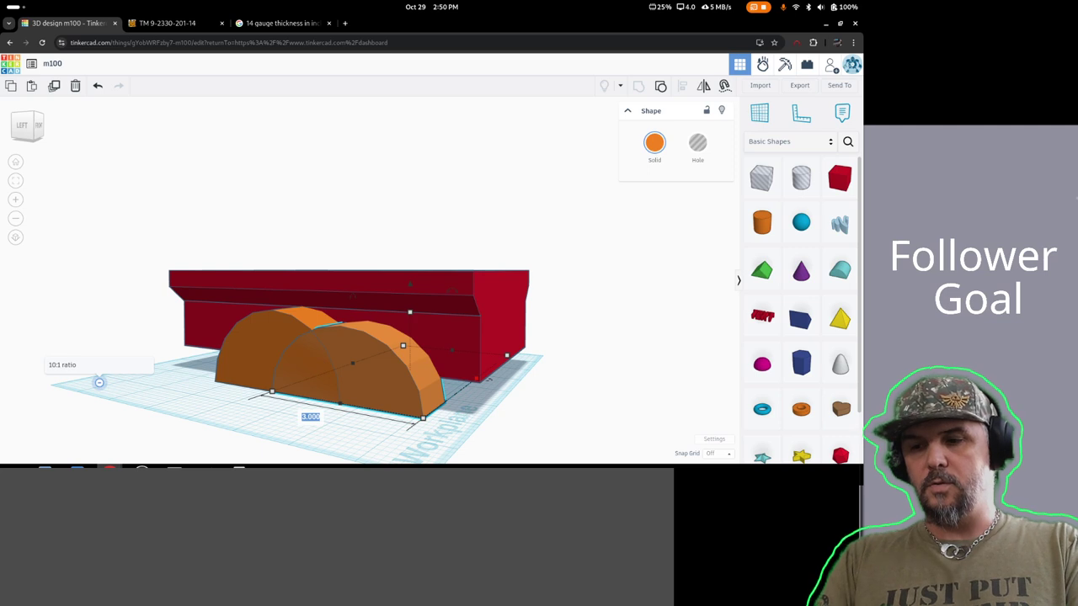
pyautogui.write('2')
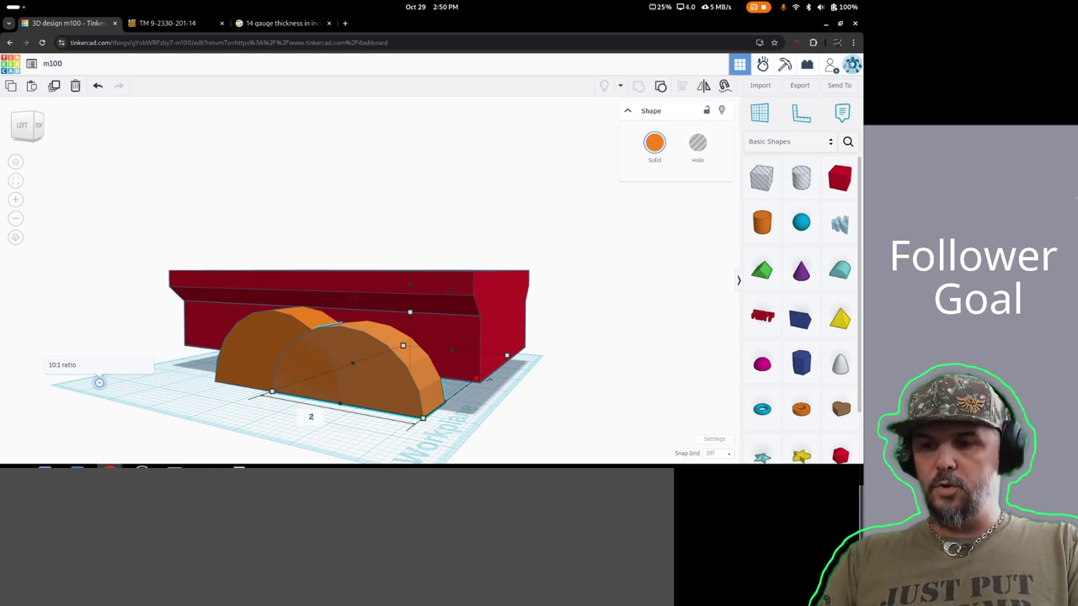
pyautogui.write('.6')
pyautogui.press('Return')
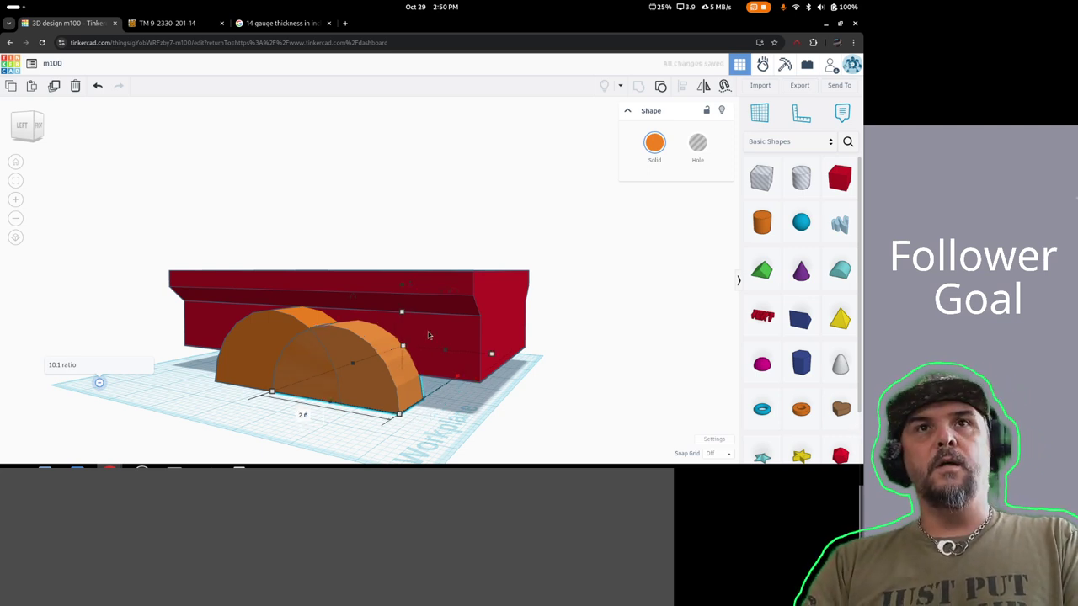
# - Turn the smaller half-round copy into a hole, place it inside the orange fender shapes and centre it along their length
pyautogui.click(698, 144)
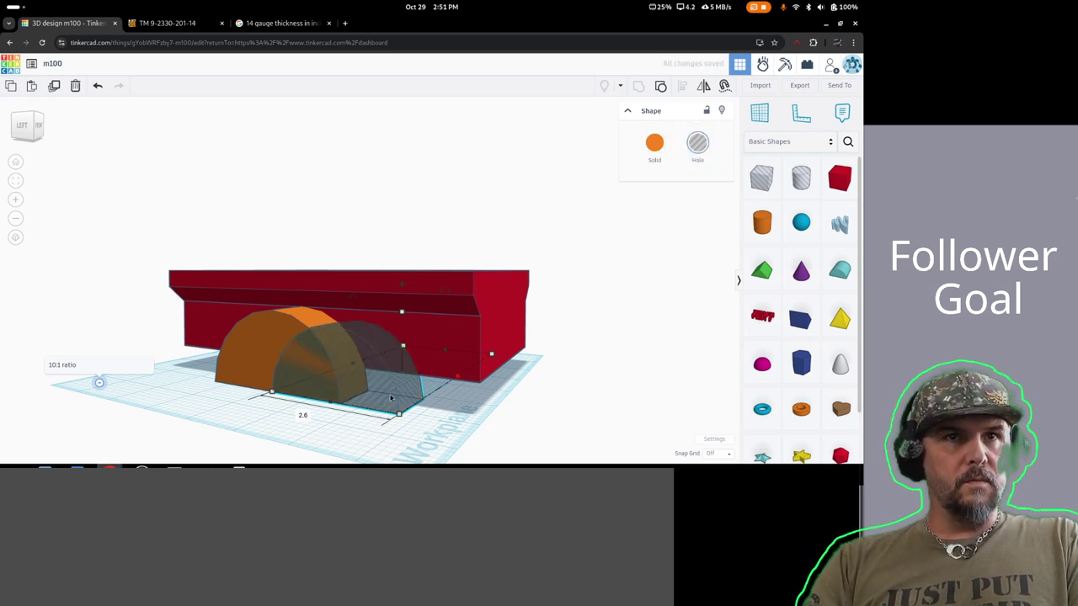
pyautogui.moveTo(391, 397); pyautogui.dragTo(324, 390)
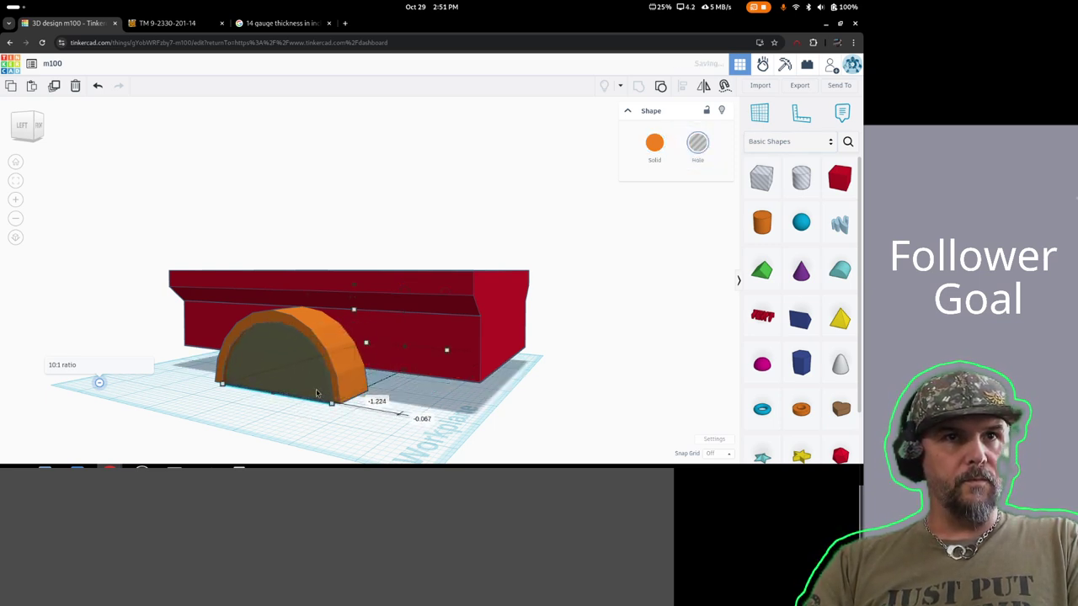
pyautogui.keyDown('shift'); pyautogui.click(321, 339); pyautogui.keyUp('shift')
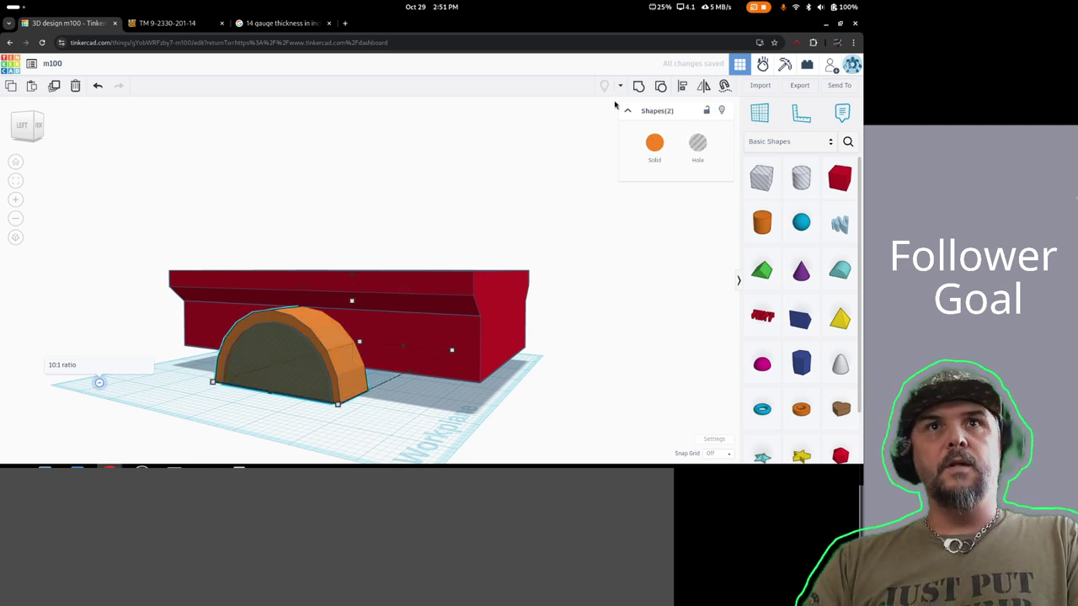
pyautogui.click(682, 87)
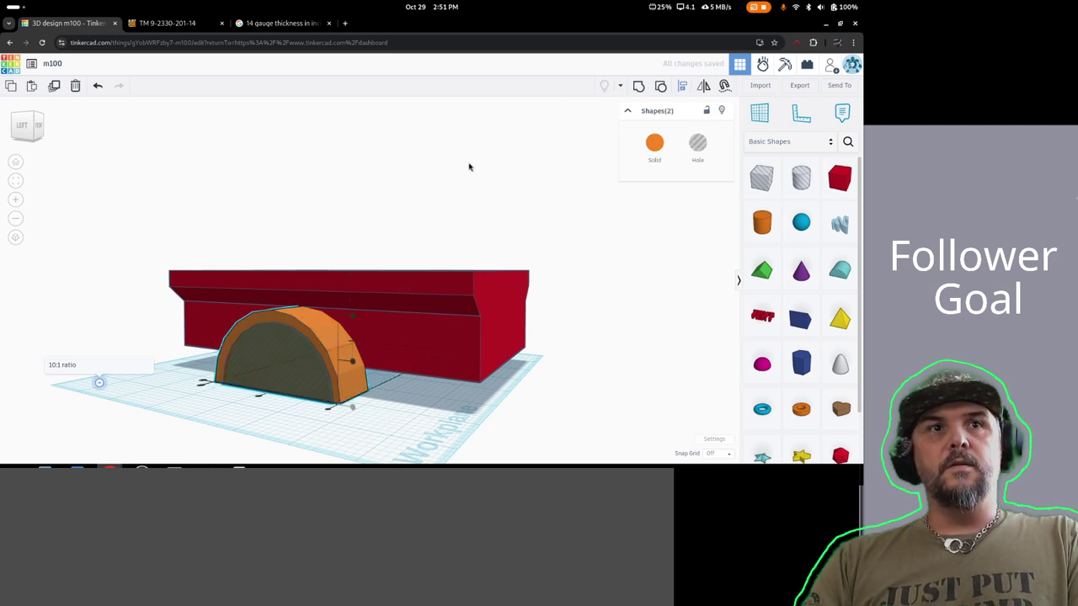
pyautogui.click(257, 400)
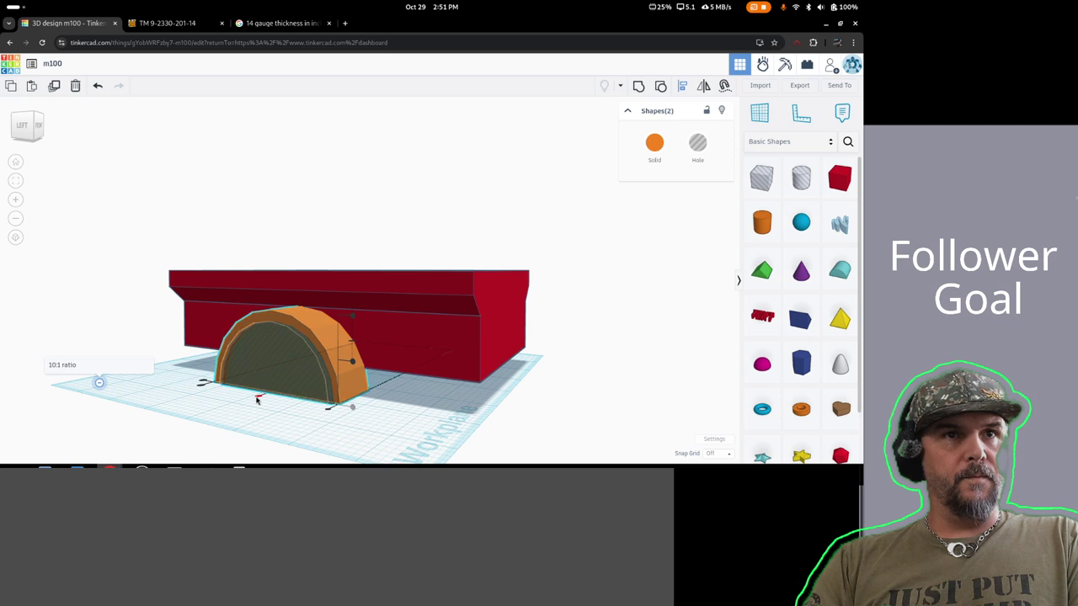
pyautogui.click(299, 439)
# - Try to centre-align the half-round hole with the orange fender shapes across the trailer's width
pyautogui.click(297, 386)
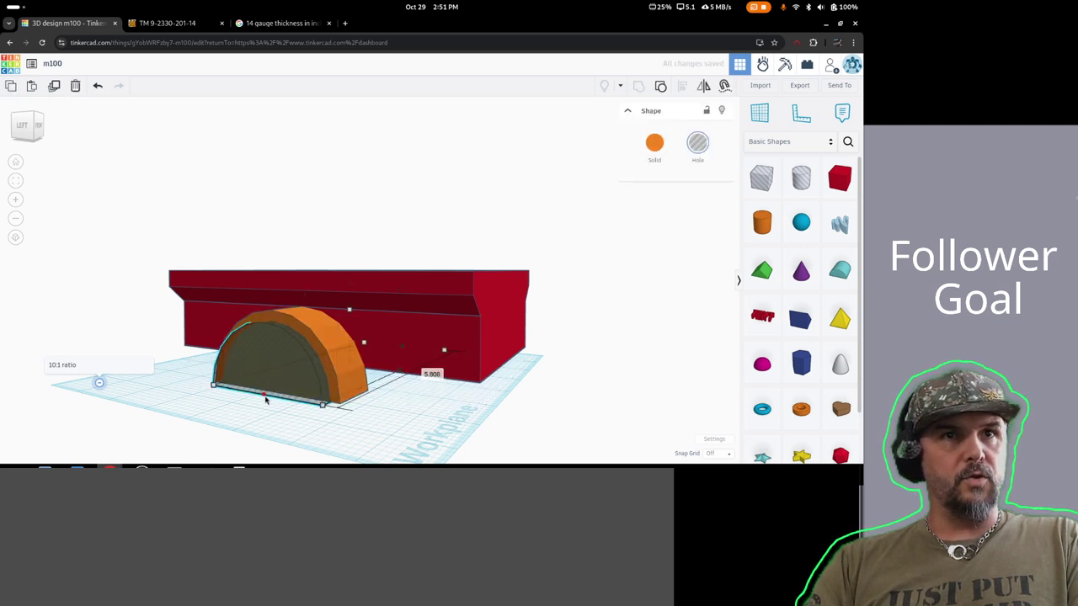
pyautogui.moveTo(404, 418); pyautogui.dragTo(204, 354, button='right')
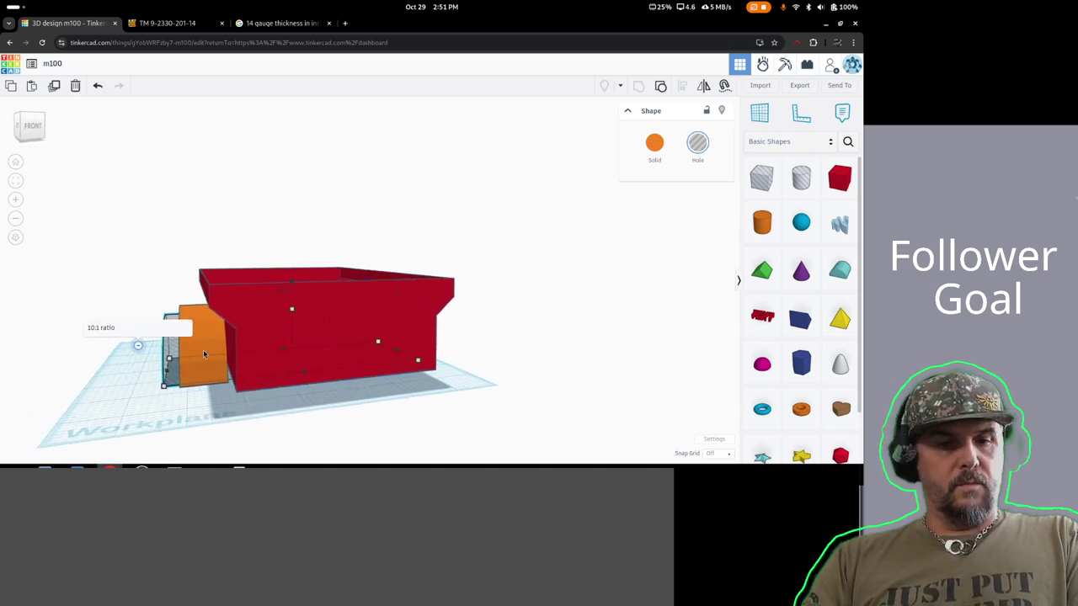
pyautogui.hotkey('ctrl', 'a')
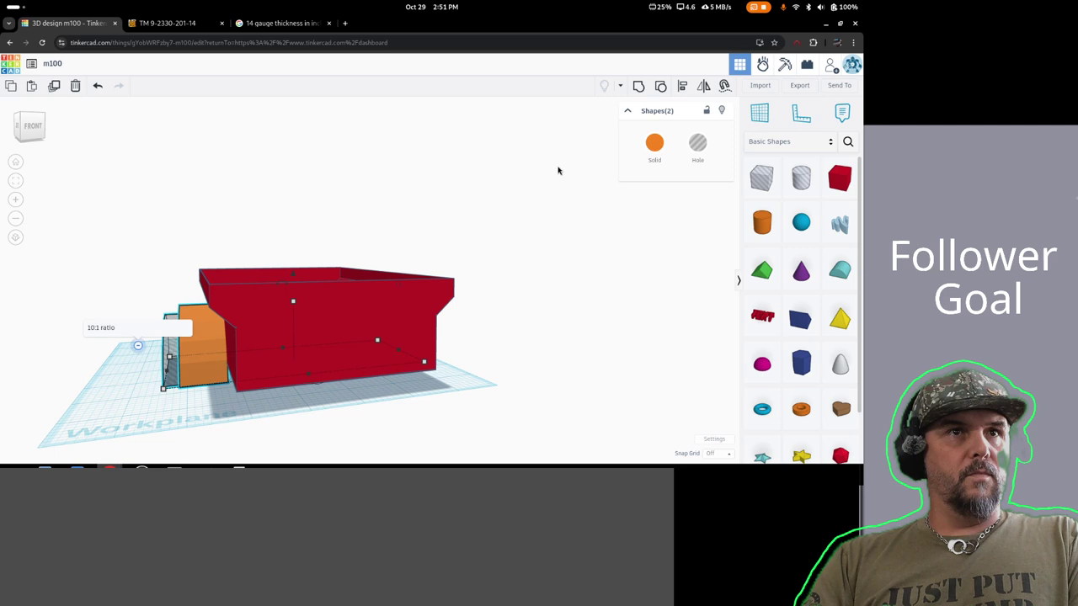
pyautogui.click(682, 85)
pyautogui.click(313, 378)
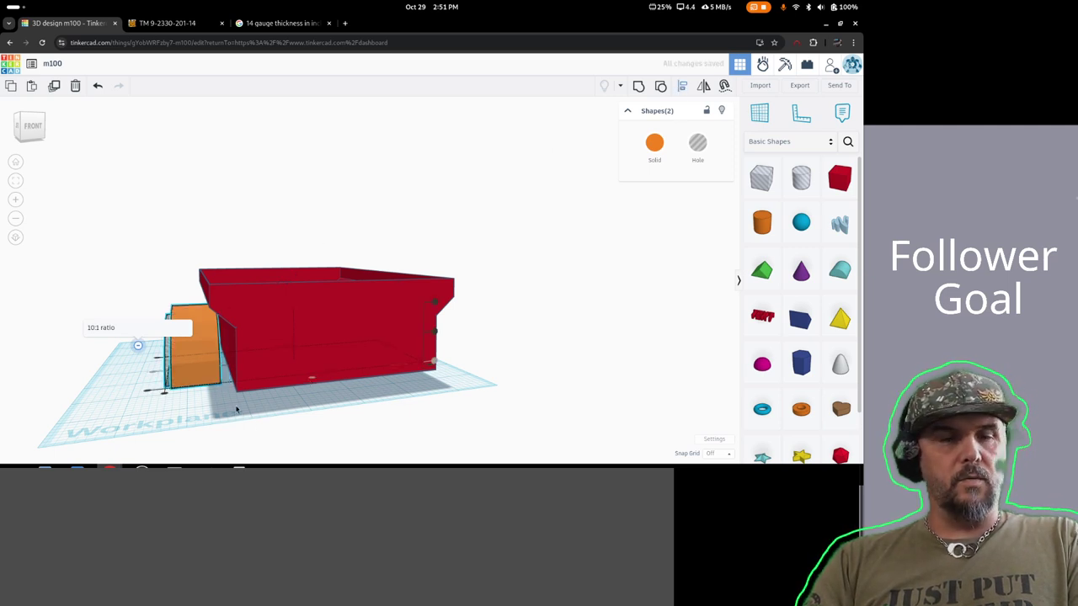
pyautogui.moveTo(236, 409); pyautogui.dragTo(288, 293, button='right')
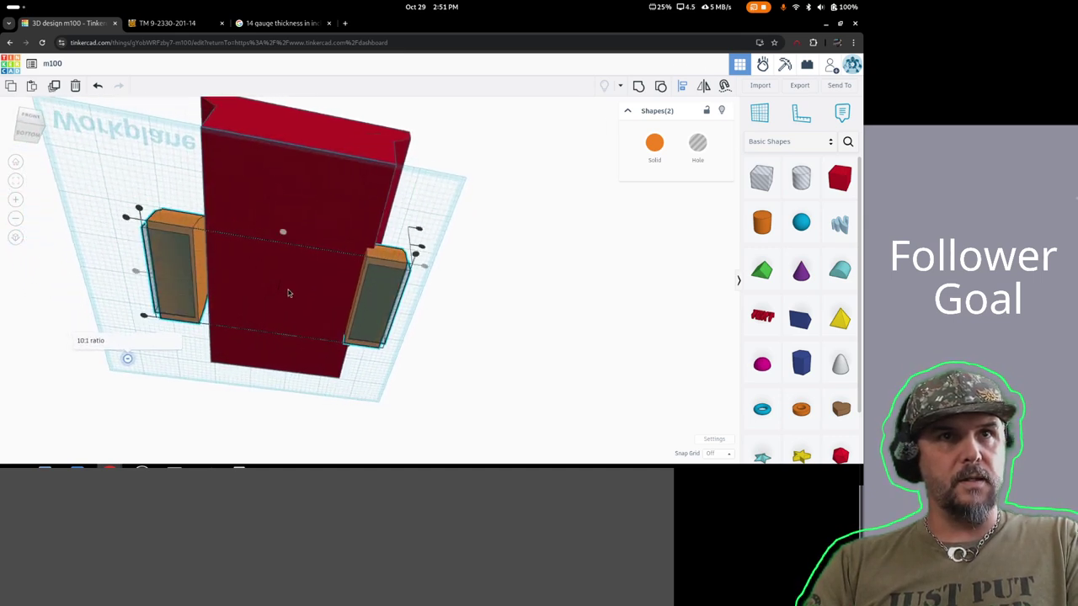
pyautogui.hotkey('ctrl', 'z')
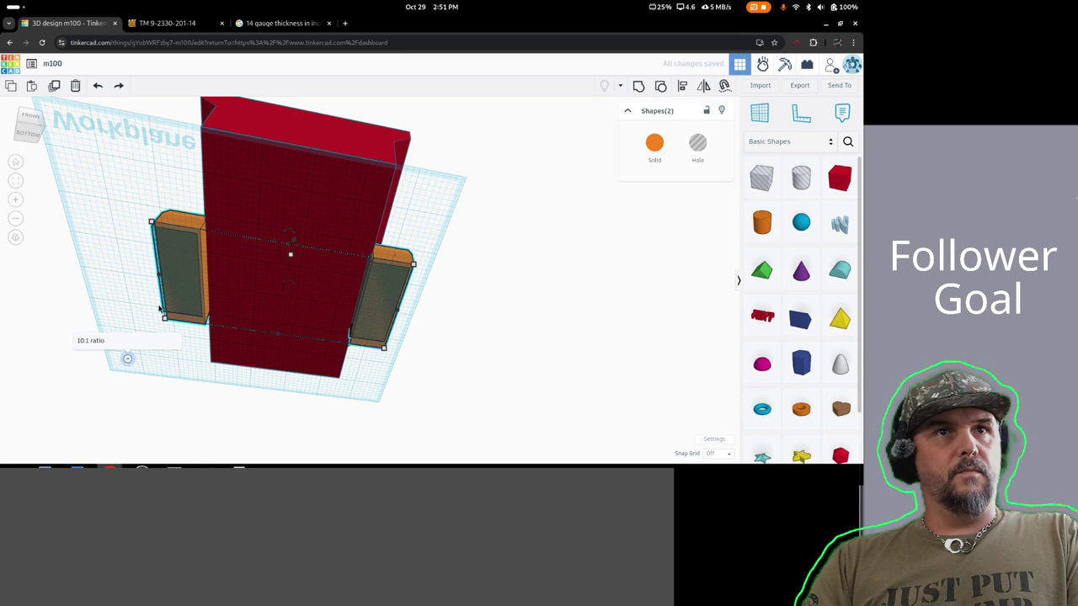
# - Shift the half-round hole by about 0.07 across the trailer so it lines up with the orange fenders' outer edge
pyautogui.click(182, 264)
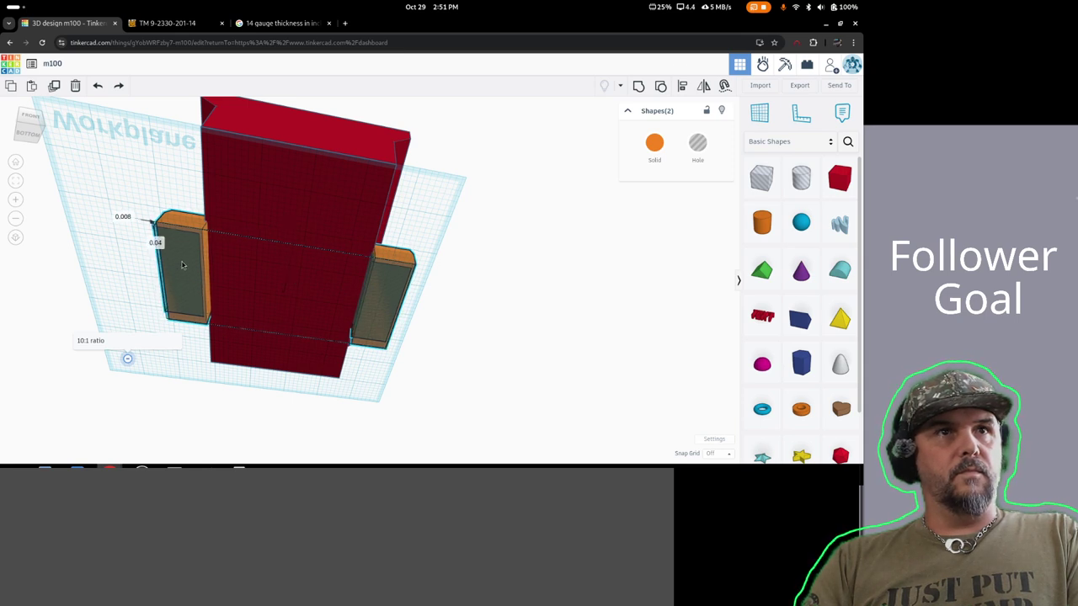
pyautogui.hotkey('ctrl', 'z')
pyautogui.click(109, 261)
pyautogui.click(182, 276)
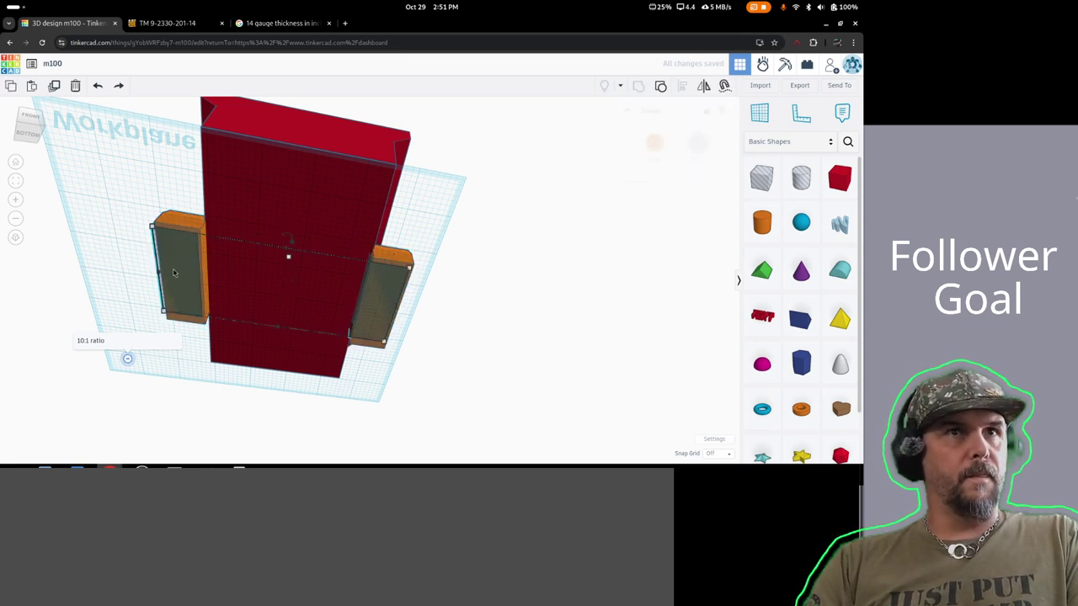
pyautogui.click(181, 276)
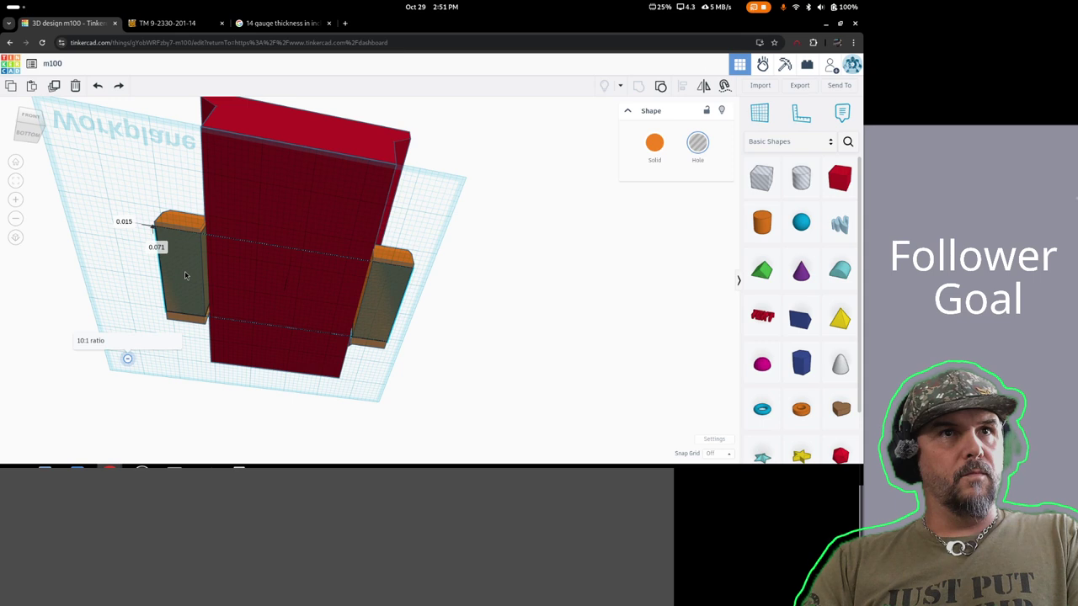
pyautogui.hotkey('ctrl', 'y')
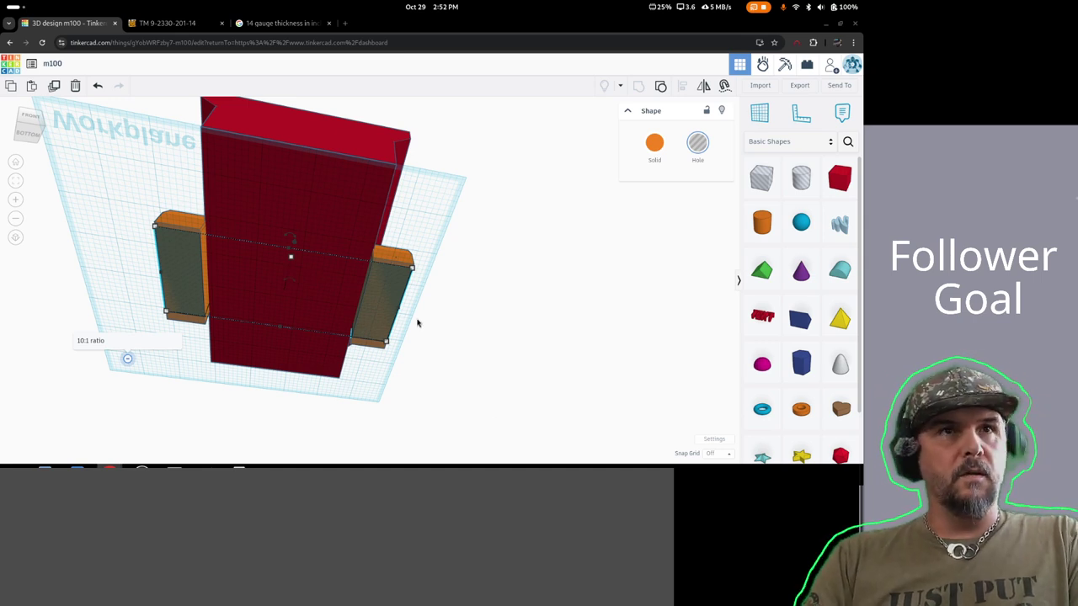
# - Try to group the half-round hole with the orange fender shapes to cut out the wheel openings
pyautogui.rightClick(161, 342)
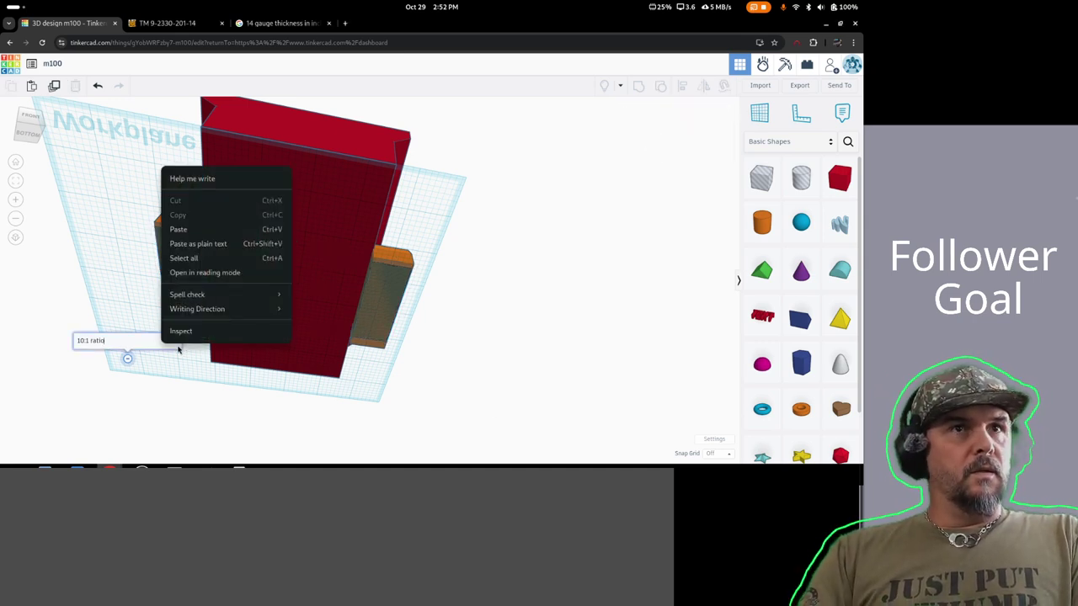
pyautogui.click(183, 373)
pyautogui.click(180, 282)
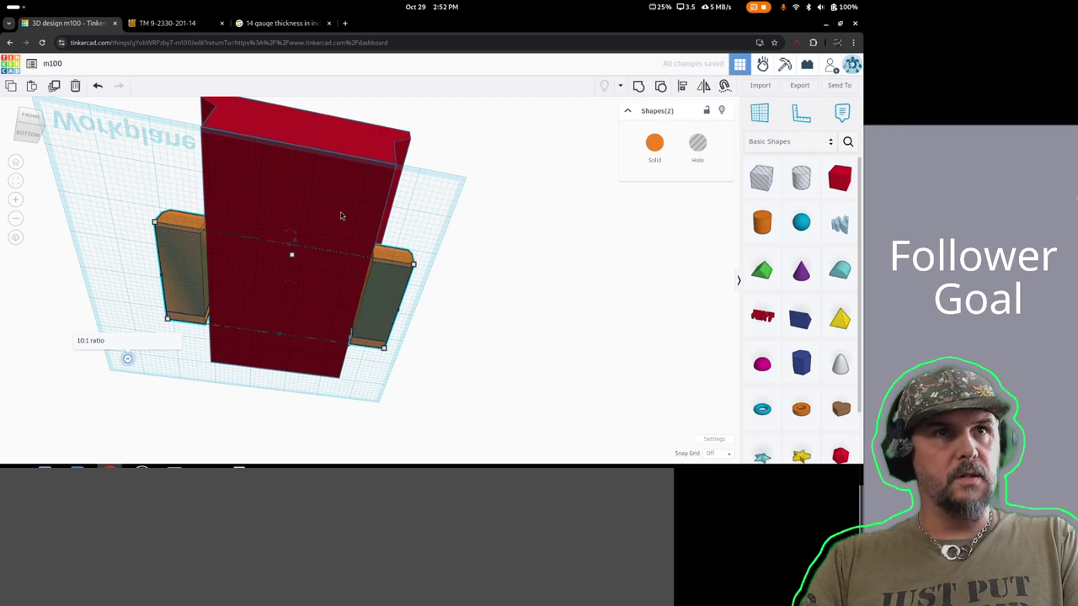
pyautogui.click(654, 144)
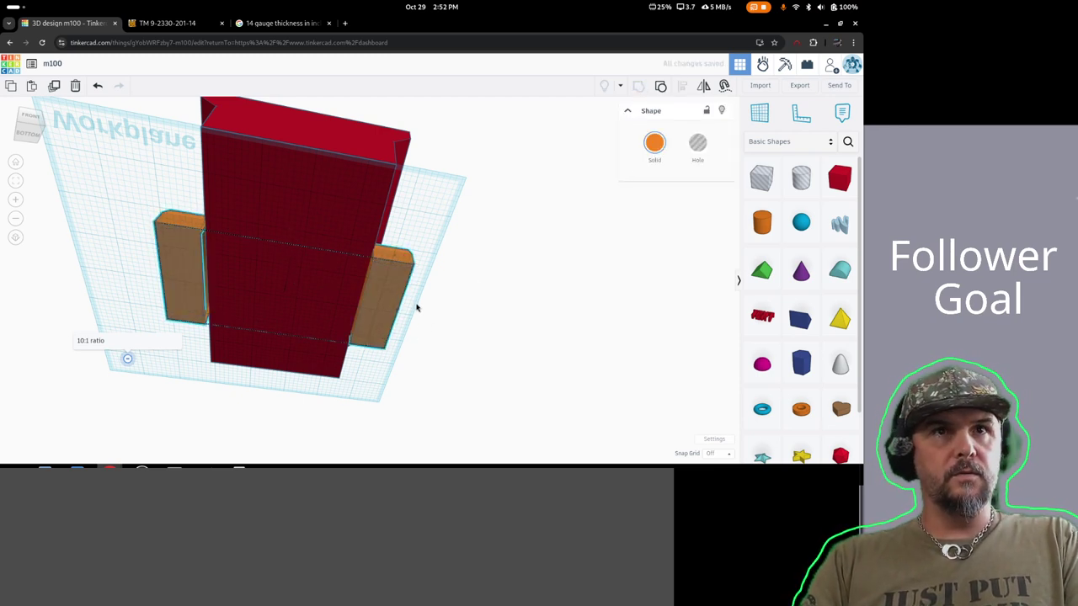
pyautogui.moveTo(416, 306); pyautogui.dragTo(199, 373, button='right')
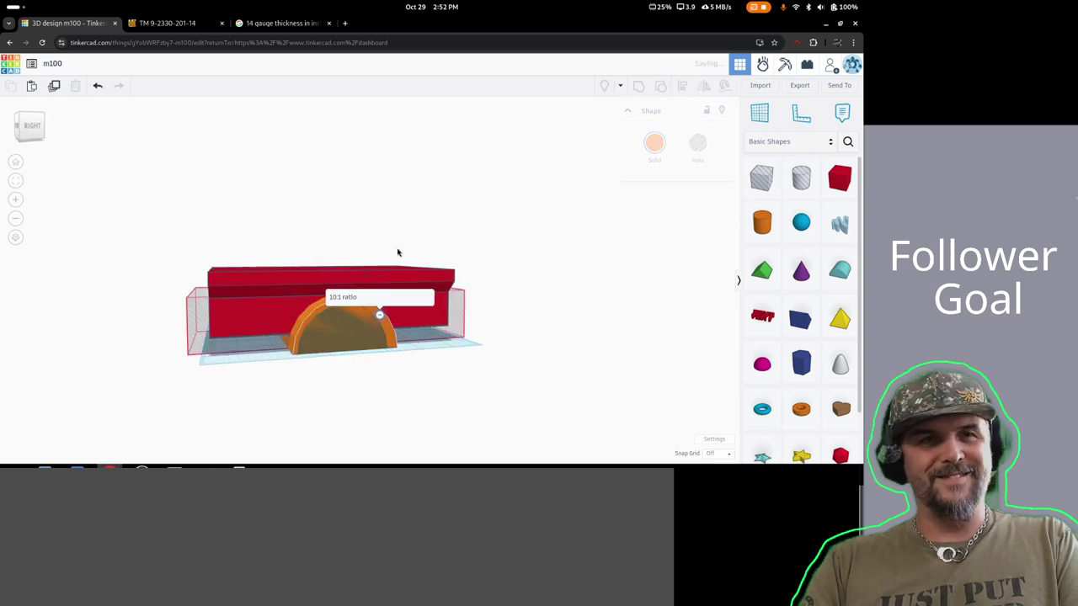
pyautogui.hotkey('ctrl', 'z')
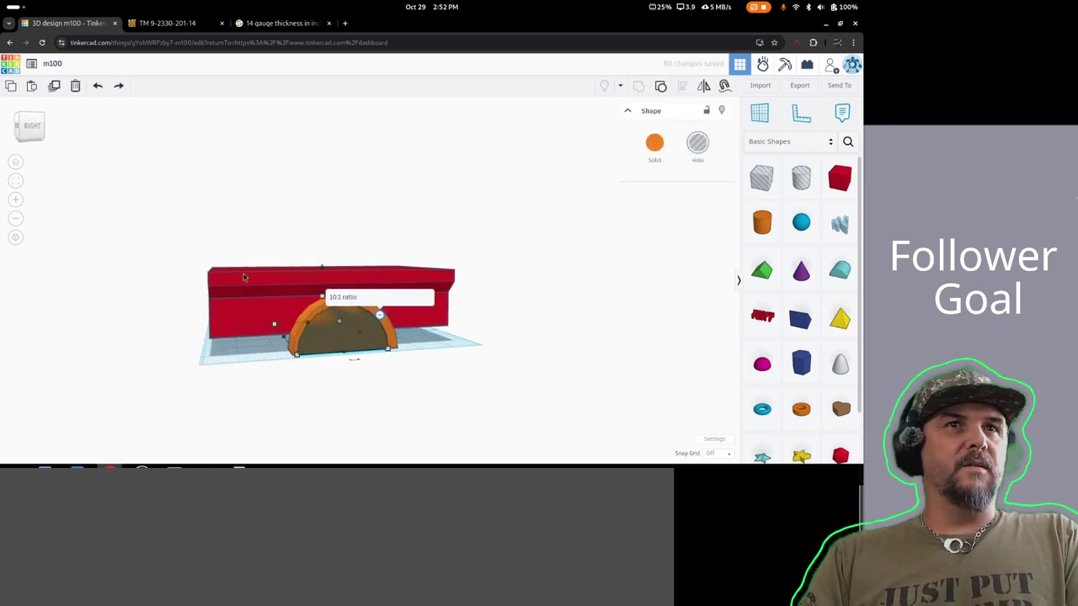
pyautogui.hotkey('ctrl', 'y')
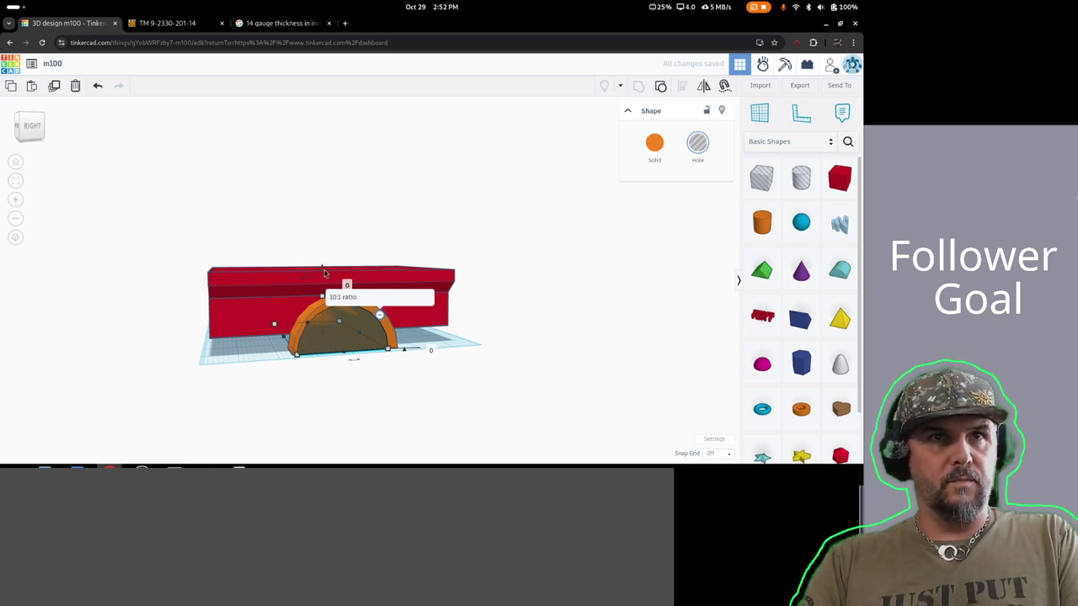
pyautogui.press('Escape')
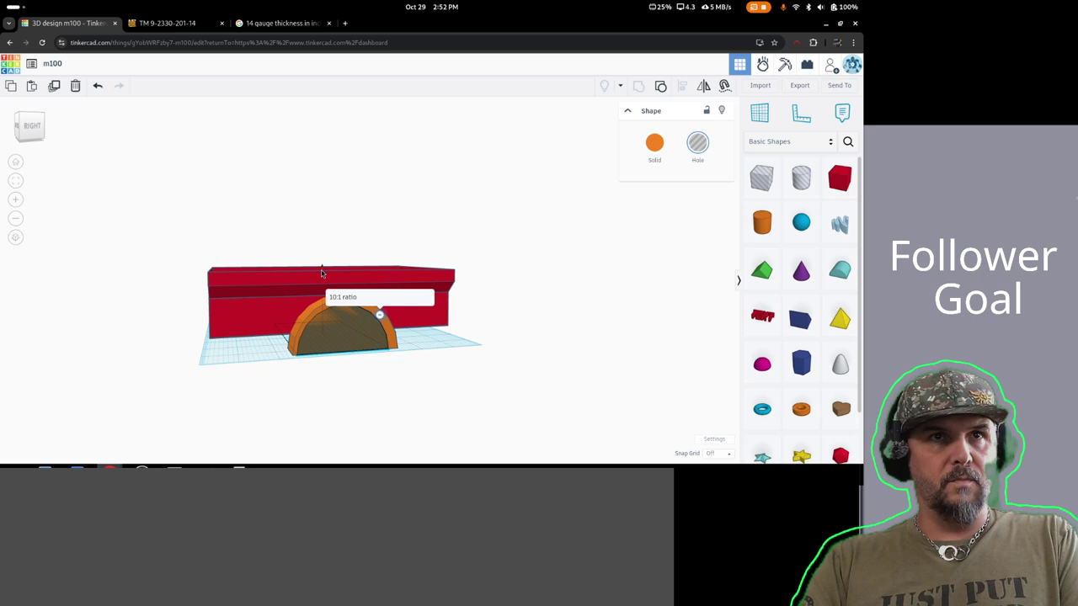
pyautogui.click(446, 343)
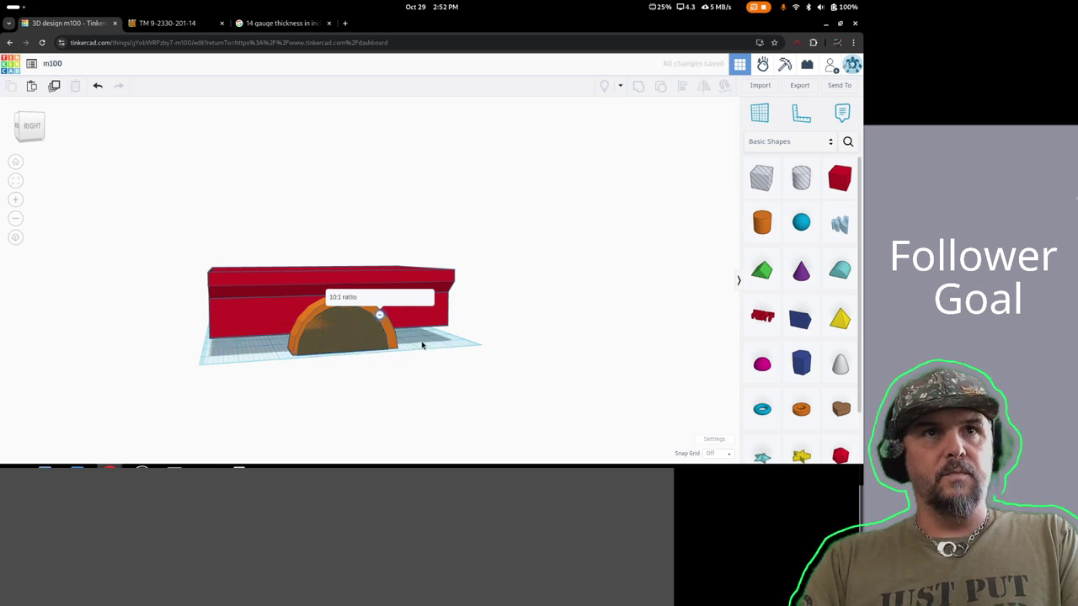
# - Move the "10:1 ratio" note off the workplane, away from the trailer and fender shapes
pyautogui.moveTo(423, 346); pyautogui.dragTo(568, 325, button='right')
pyautogui.moveTo(663, 367); pyautogui.dragTo(478, 356, button='right')
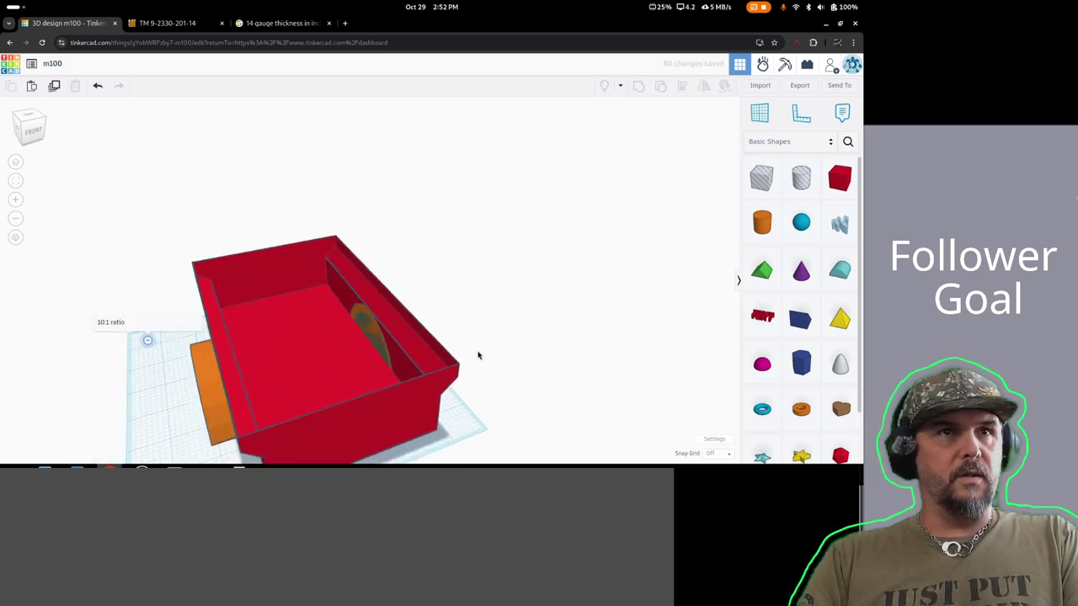
pyautogui.moveTo(147, 343)
pyautogui.mouseDown()
pyautogui.moveTo(149, 294)
pyautogui.moveTo(555, 169)
pyautogui.mouseUp()
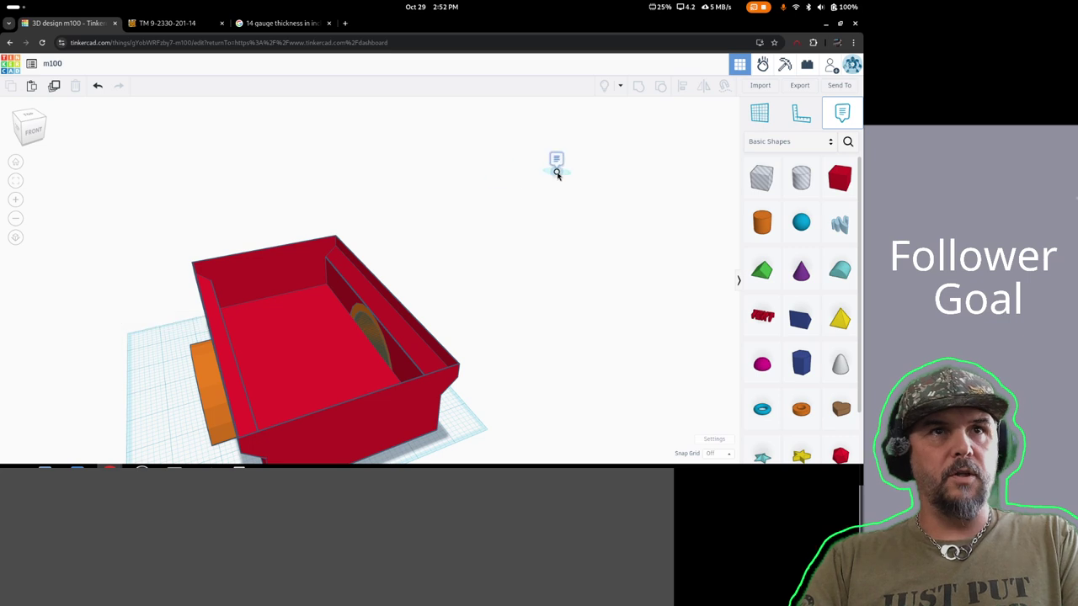
# - Examine from the side and at an angle how the half-round hole fits inside the orange fenders
pyautogui.moveTo(559, 317)
pyautogui.mouseDown(button='right')
pyautogui.moveTo(460, 277)
pyautogui.moveTo(450, 292)
pyautogui.moveTo(287, 312)
pyautogui.moveTo(293, 344)
pyautogui.mouseUp(button='right')
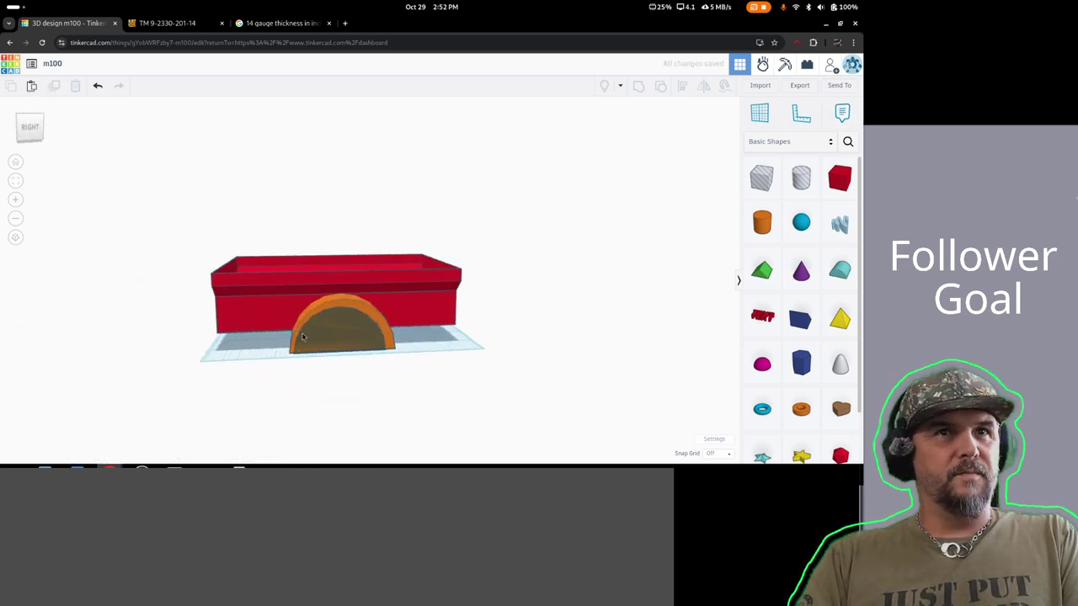
pyautogui.click(296, 338)
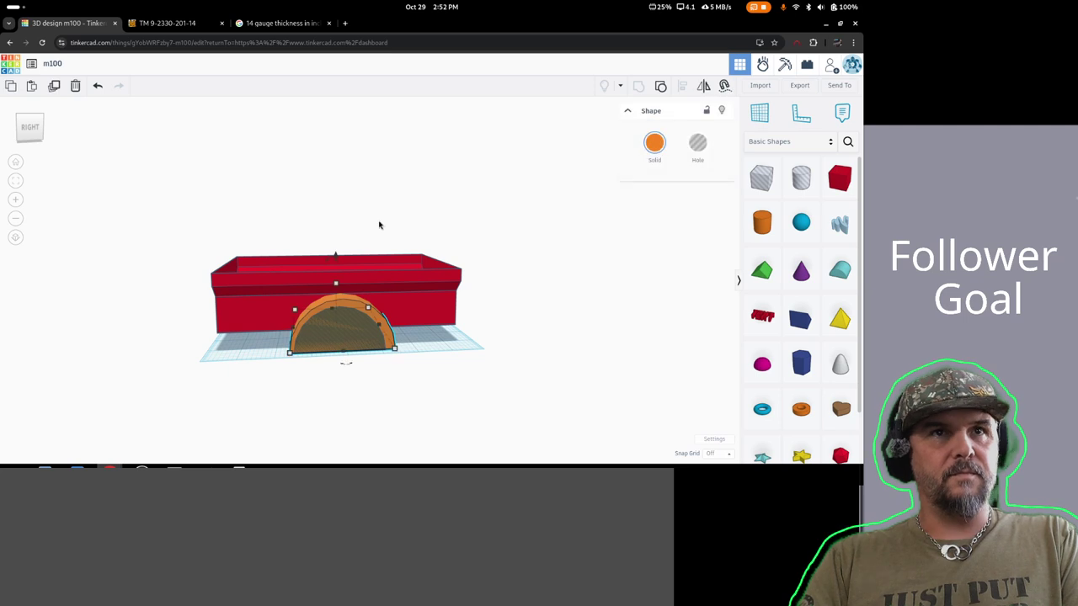
pyautogui.click(436, 349)
pyautogui.scroll(5, 418, 356)
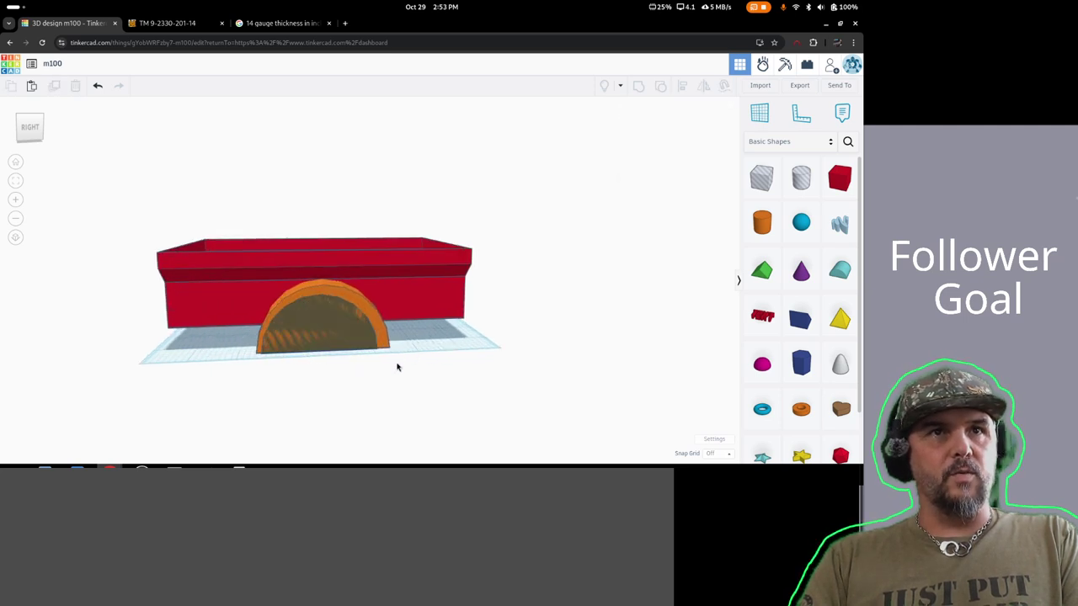
pyautogui.moveTo(274, 383)
pyautogui.mouseDown(button='right')
pyautogui.moveTo(345, 375)
pyautogui.moveTo(272, 374)
pyautogui.mouseUp(button='right')
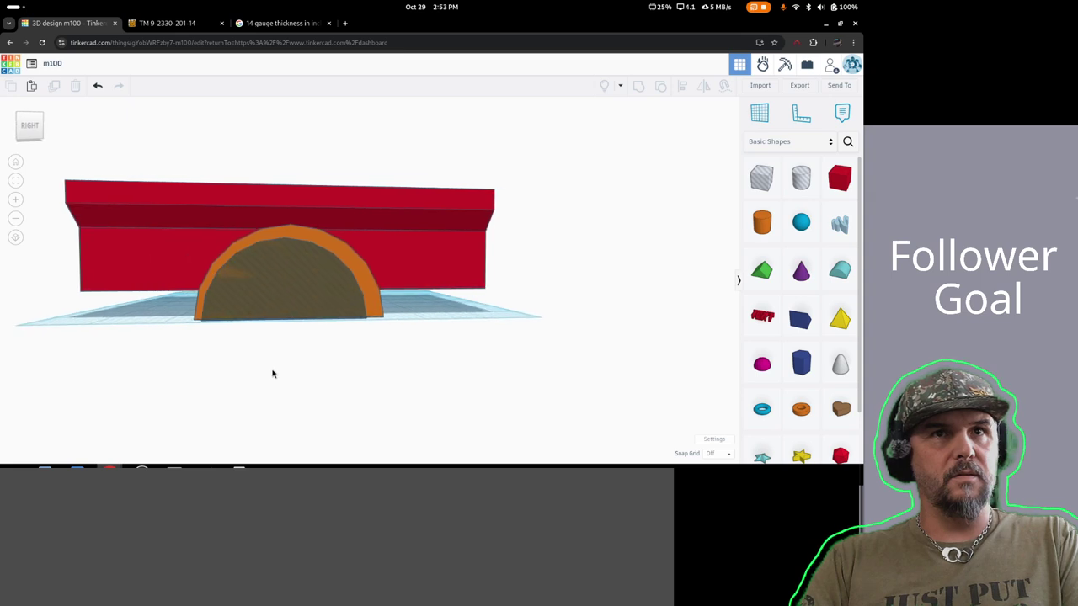
pyautogui.click(288, 297)
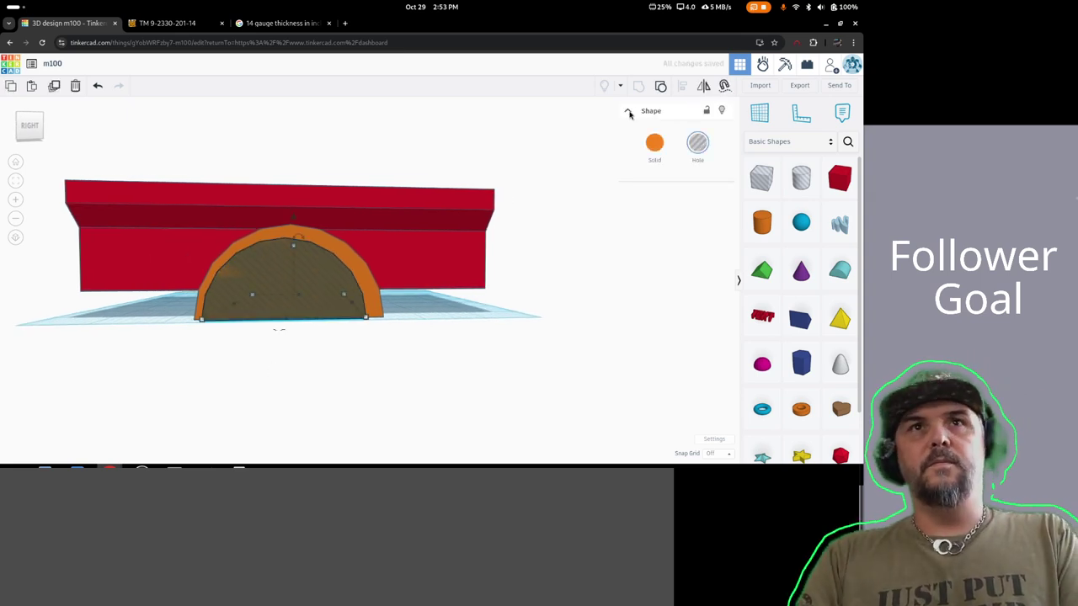
pyautogui.keyDown('shift'); pyautogui.click(364, 273); pyautogui.keyUp('shift')
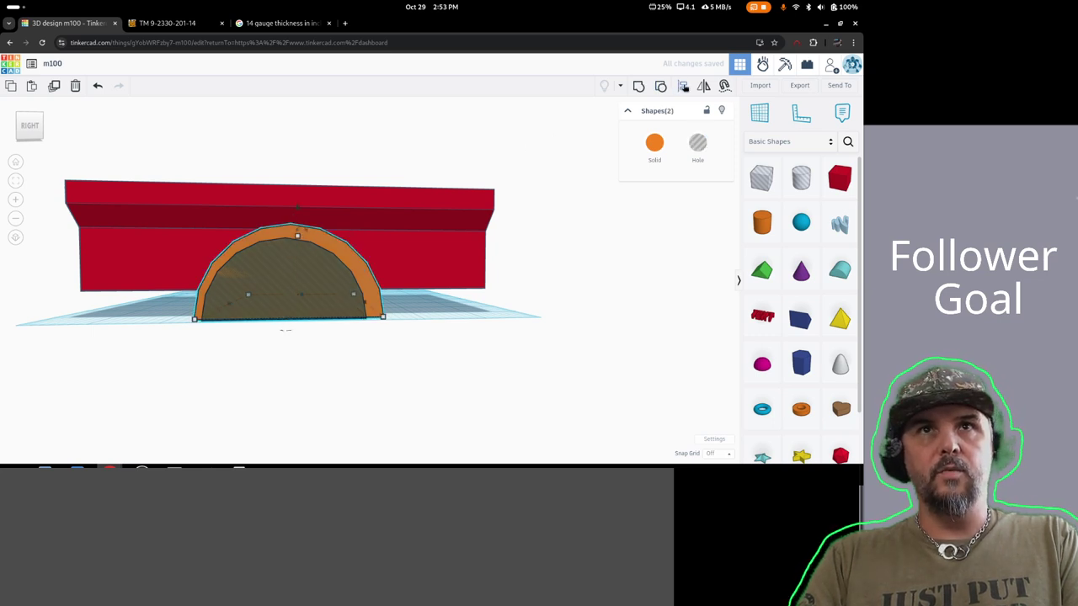
pyautogui.click(682, 86)
pyautogui.moveTo(296, 358); pyautogui.dragTo(307, 413, button='right')
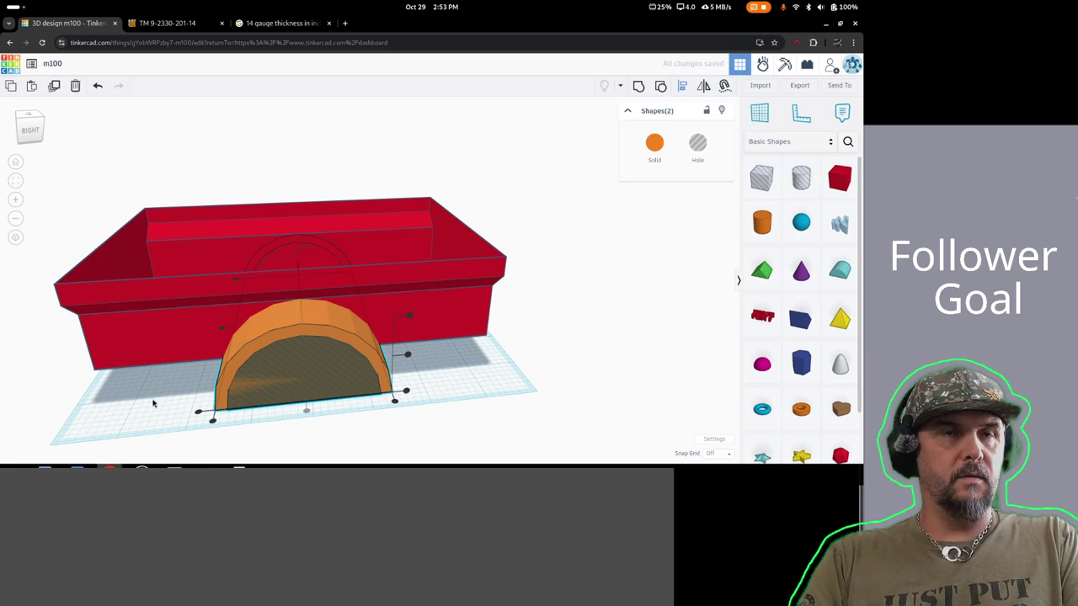
pyautogui.moveTo(140, 402); pyautogui.dragTo(266, 384, button='right')
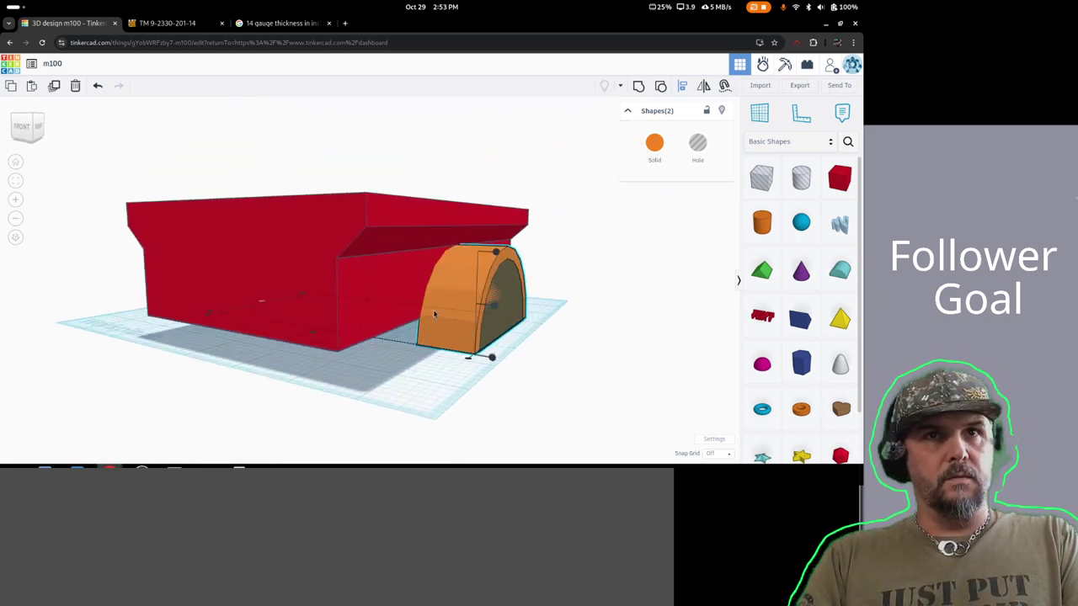
pyautogui.click(576, 296)
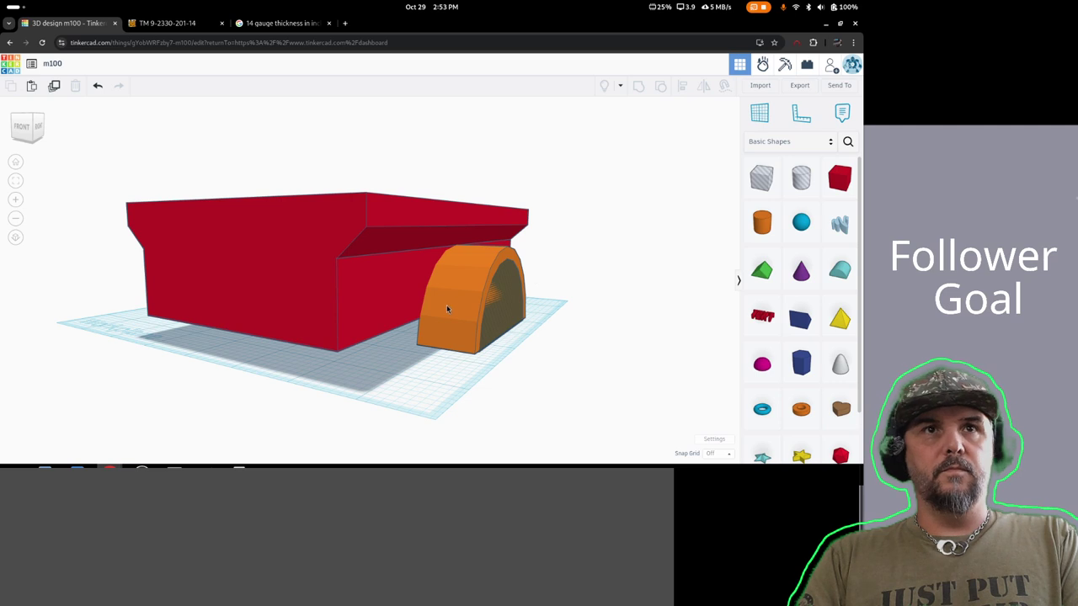
# - Group the half-round hole with the orange fenders to cut out the wheel openings
pyautogui.hotkey('ctrl', 'a')
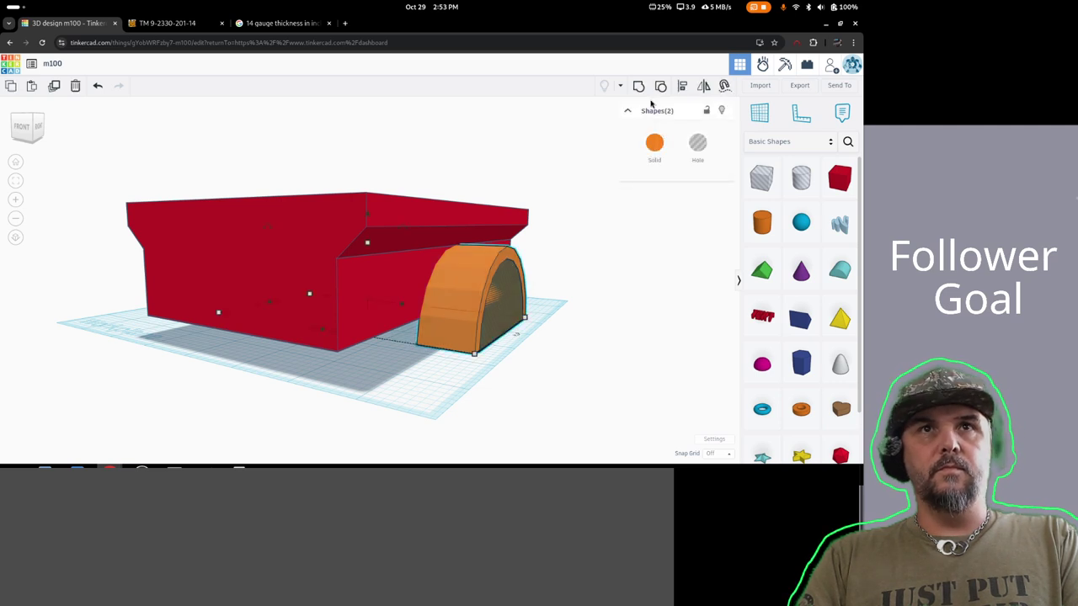
pyautogui.click(639, 87)
pyautogui.moveTo(607, 256); pyautogui.dragTo(223, 262, button='right')
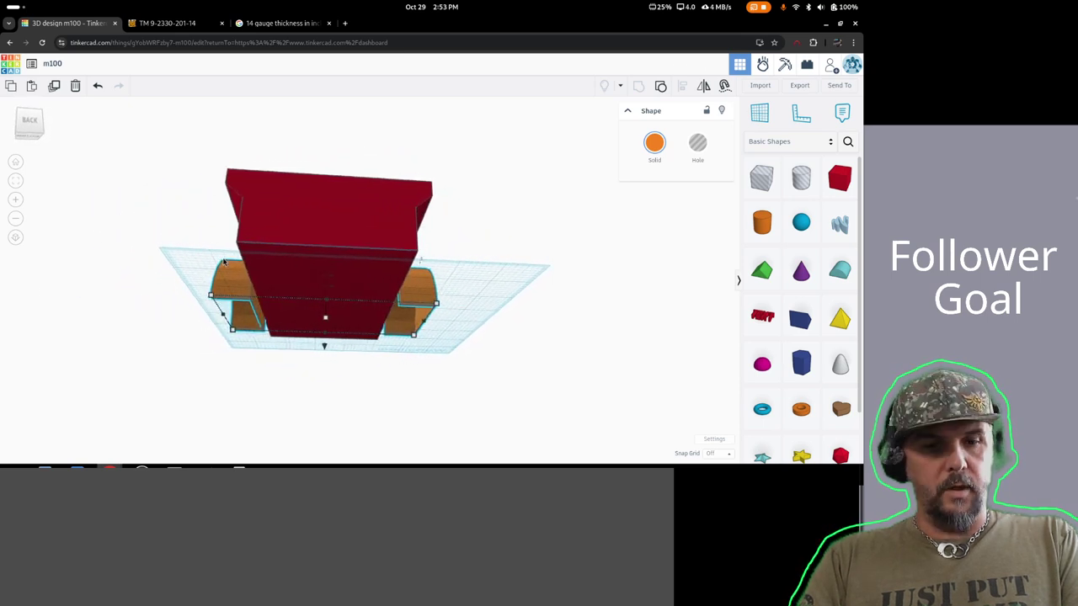
# - Select the half-round hole remaining inside the fenders and move it out clear of the trailer's back end
pyautogui.click(245, 334)
pyautogui.click(237, 320)
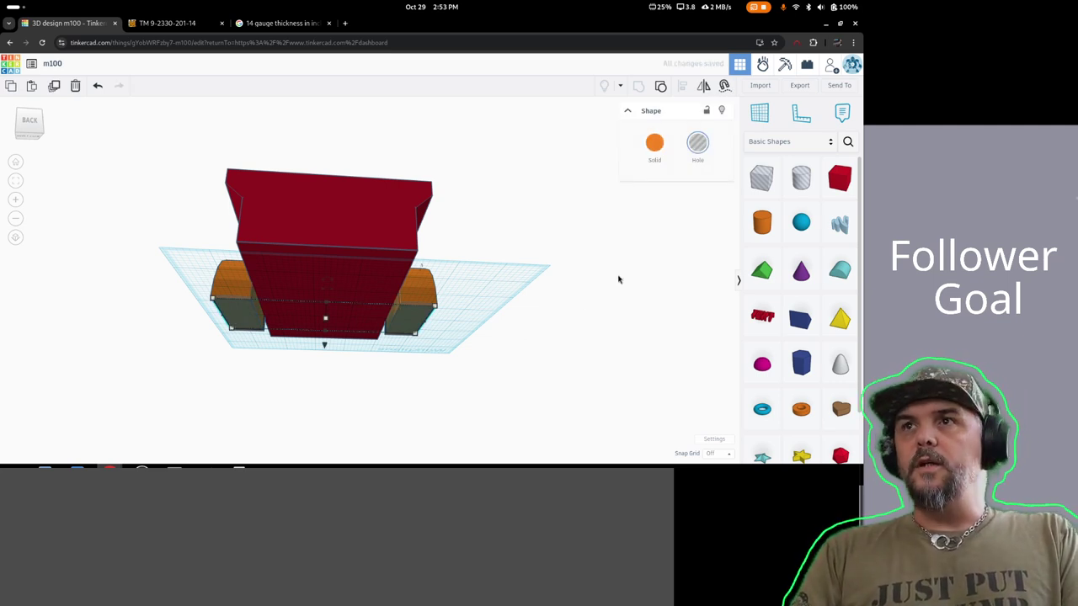
pyautogui.moveTo(448, 309); pyautogui.dragTo(477, 331, button='right')
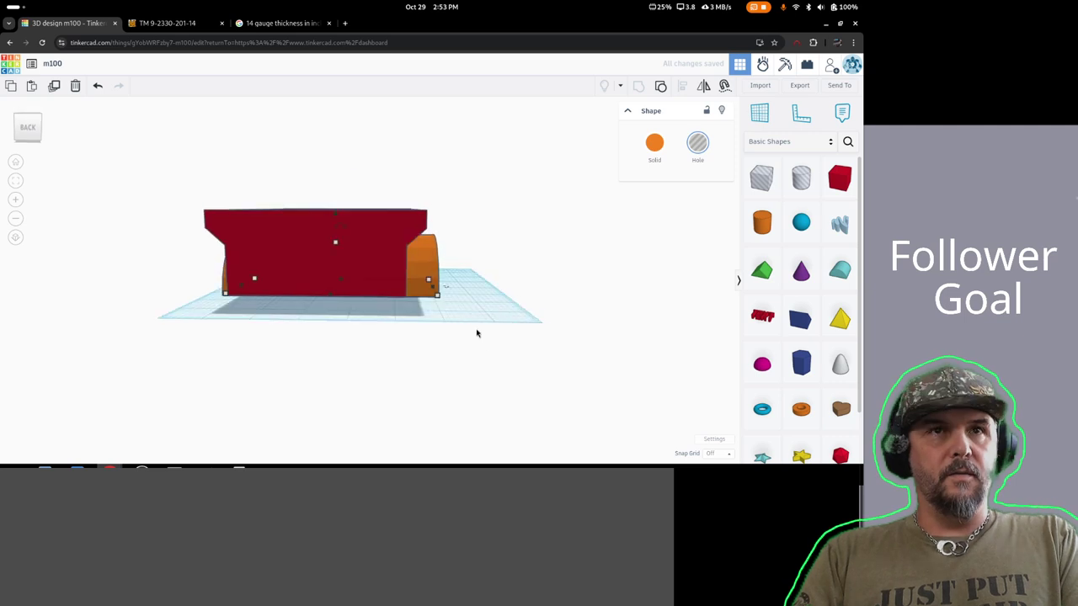
pyautogui.moveTo(435, 289); pyautogui.dragTo(545, 298)
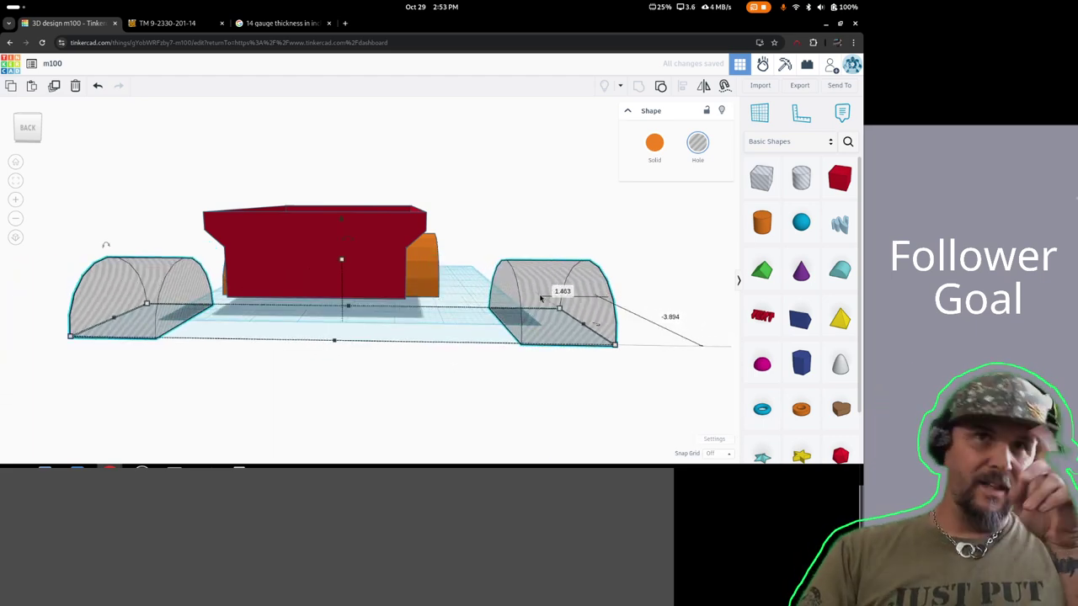
# - Ungroup the half-round hole and delete the box hole that splits it in the middle
pyautogui.click(662, 88)
pyautogui.click(659, 376)
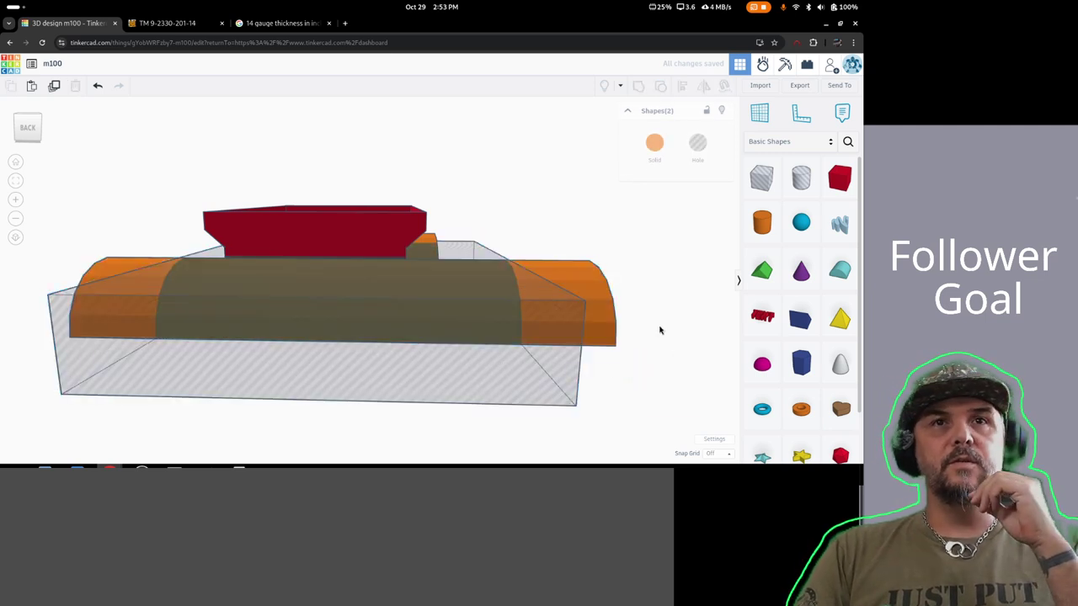
pyautogui.click(529, 388)
pyautogui.press('Delete')
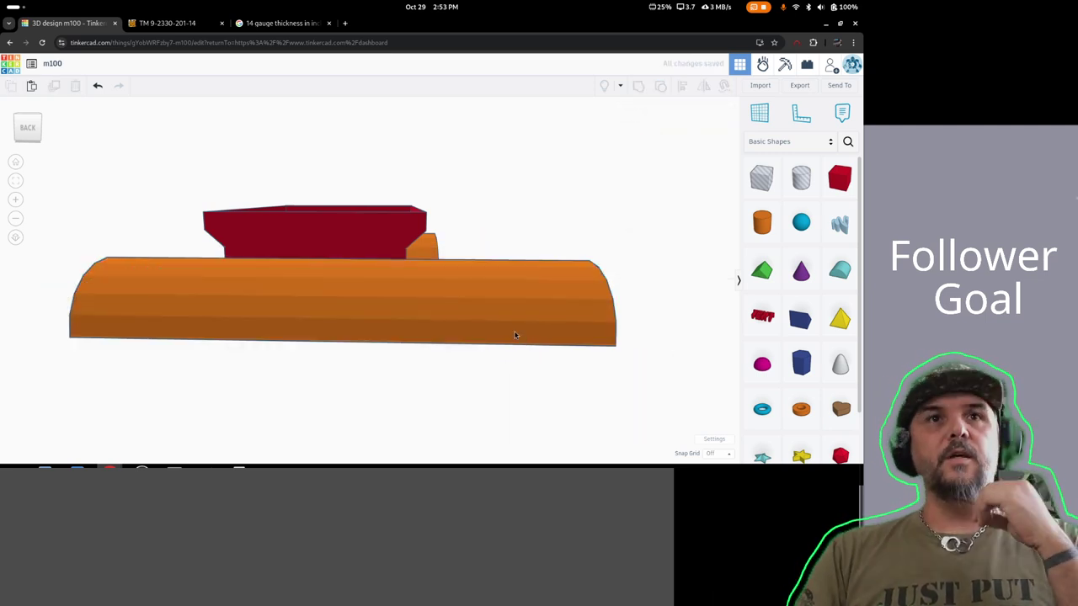
# - Turn the full-length half-round shape into a hole and move it back through the orange fenders
pyautogui.click(487, 314)
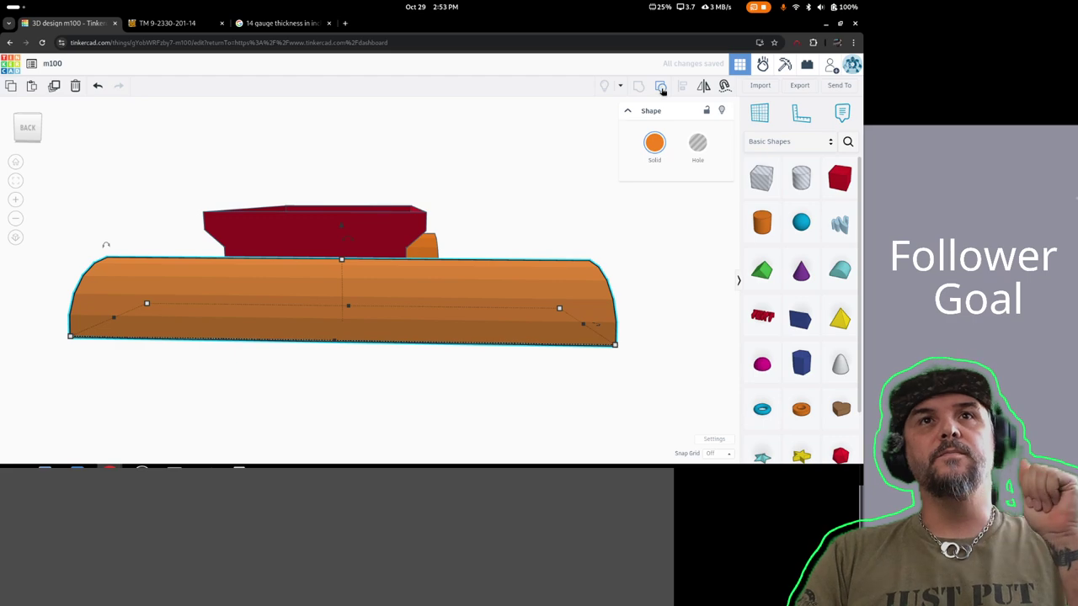
pyautogui.click(697, 143)
pyautogui.moveTo(625, 282); pyautogui.dragTo(448, 302, button='right')
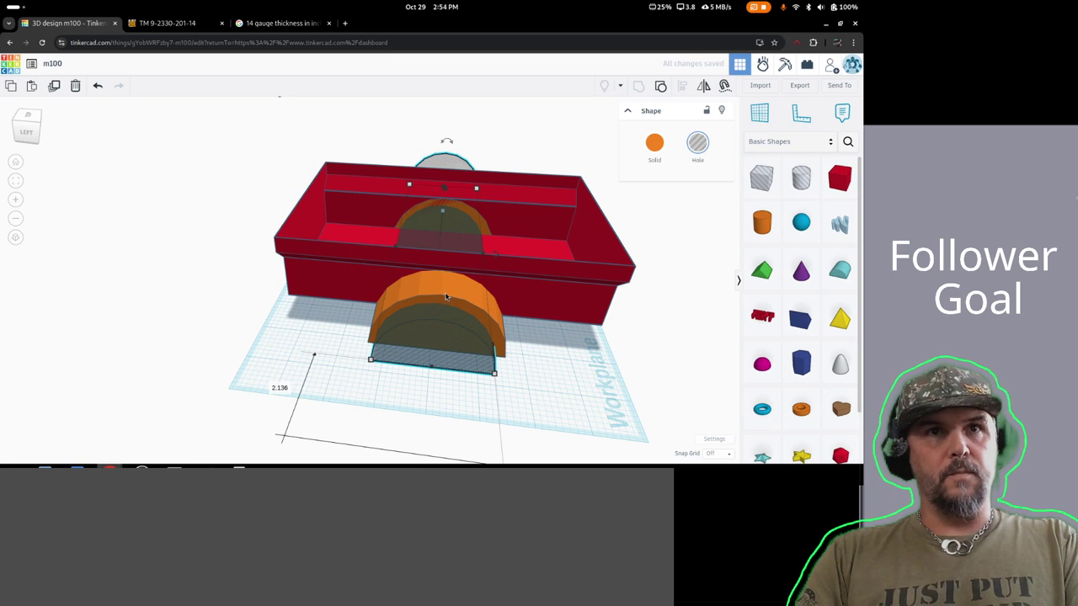
# - Centre-align the half-round hole with the orange fenders along the trailer's length
pyautogui.click(447, 294)
pyautogui.click(447, 296)
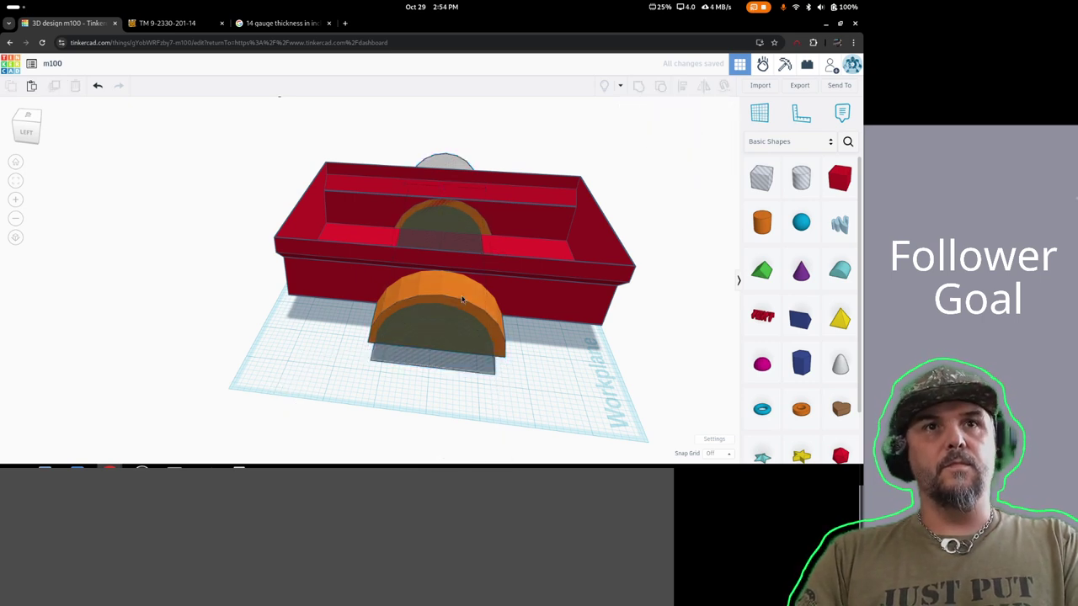
pyautogui.click(452, 341)
pyautogui.keyDown('shift'); pyautogui.click(453, 341); pyautogui.keyUp('shift')
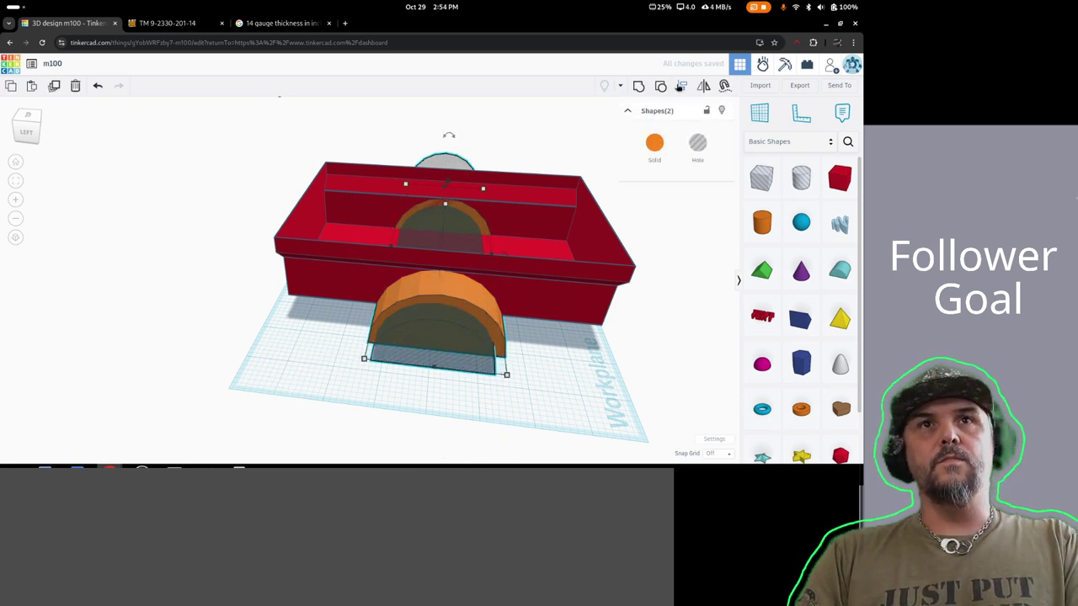
pyautogui.click(680, 86)
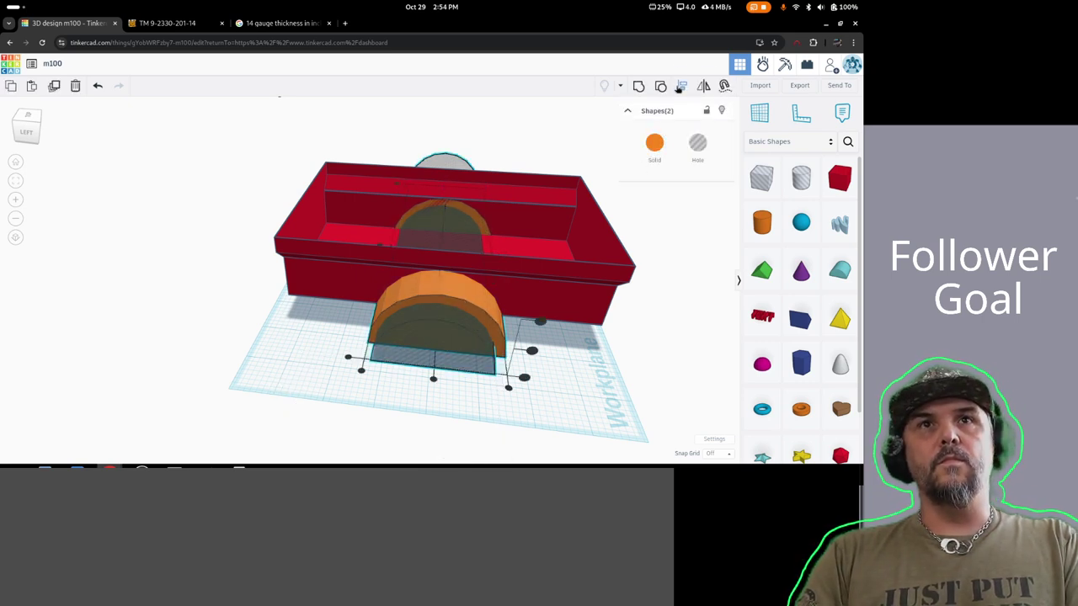
pyautogui.click(434, 380)
pyautogui.moveTo(581, 391); pyautogui.dragTo(344, 363, button='right')
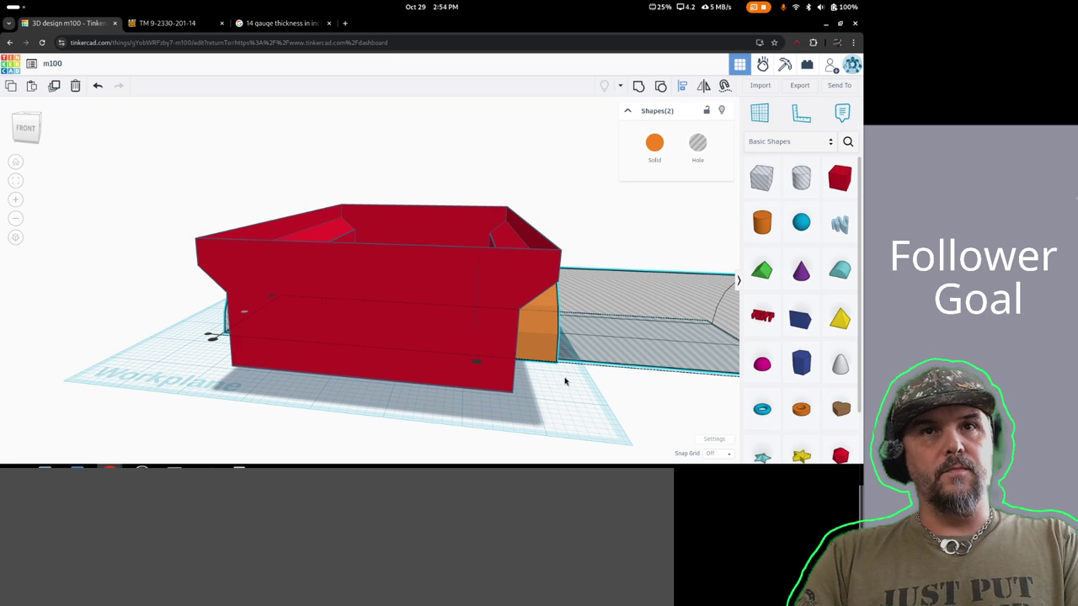
# - Shorten the half-round hole across the trailer to about 6.416, keeping both ends slightly outside the fenders
pyautogui.scroll(-2, 717, 385)
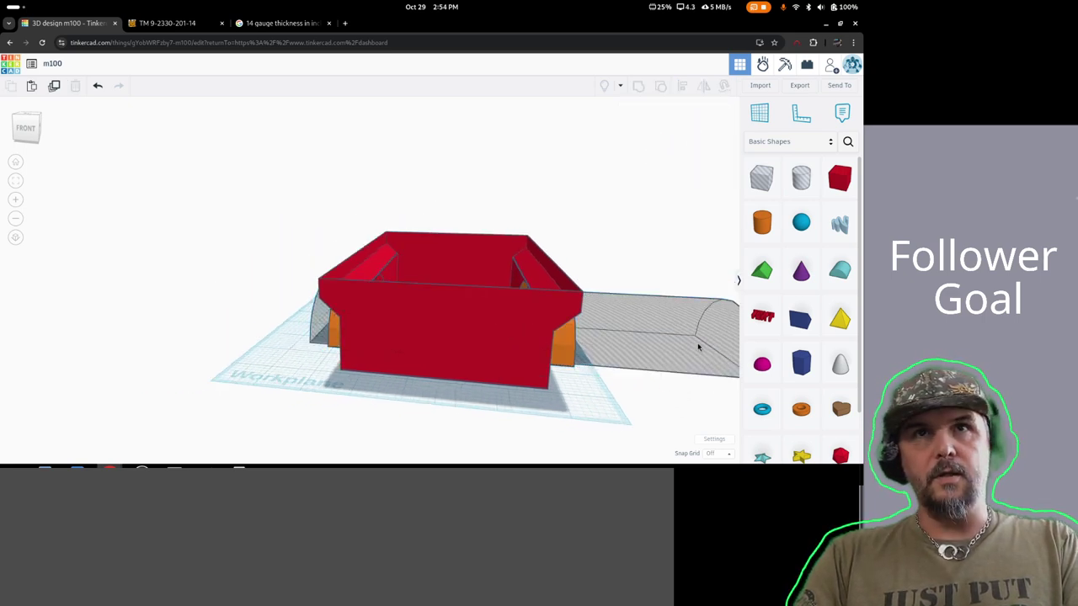
pyautogui.click(722, 355)
pyautogui.moveTo(723, 356); pyautogui.dragTo(584, 364)
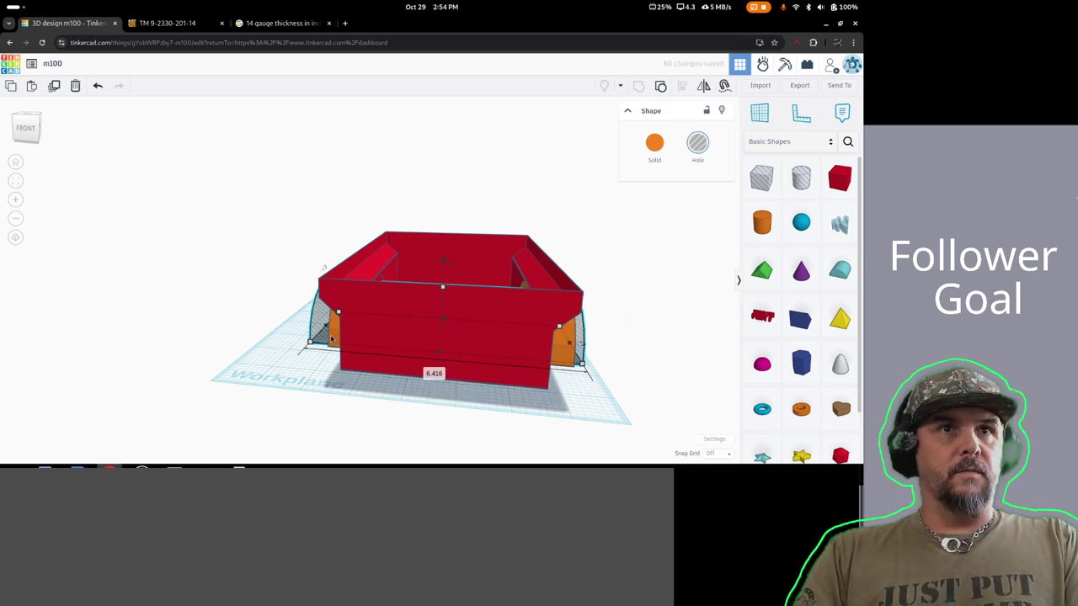
# - Try to ungroup the selected fender and hole shapes, and undo the ungrouping
pyautogui.hotkey('ctrl', 'a')
pyautogui.click(660, 90)
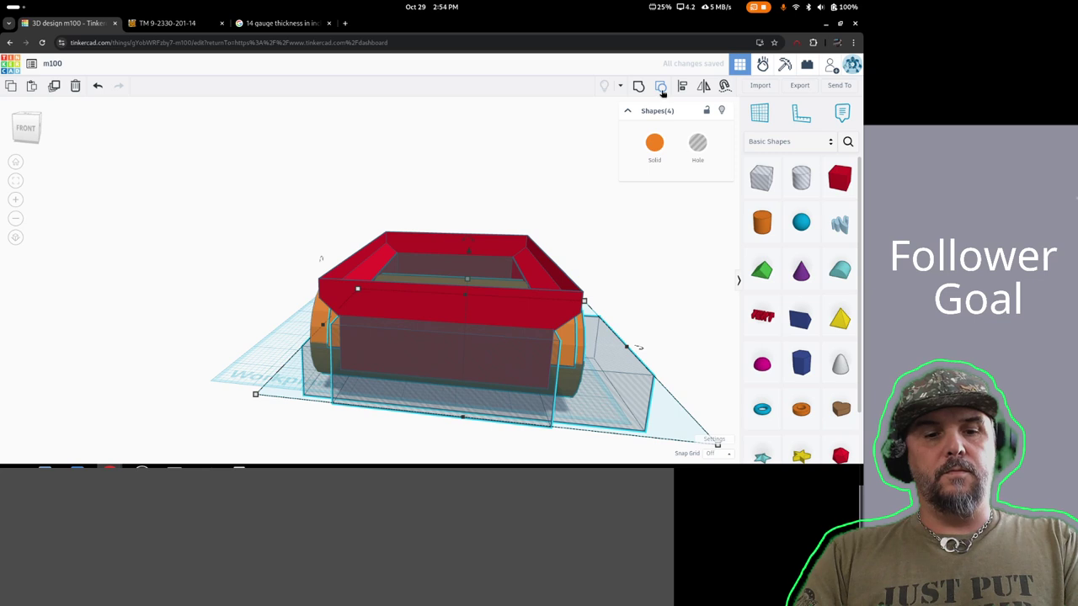
pyautogui.hotkey('ctrl', 'z')
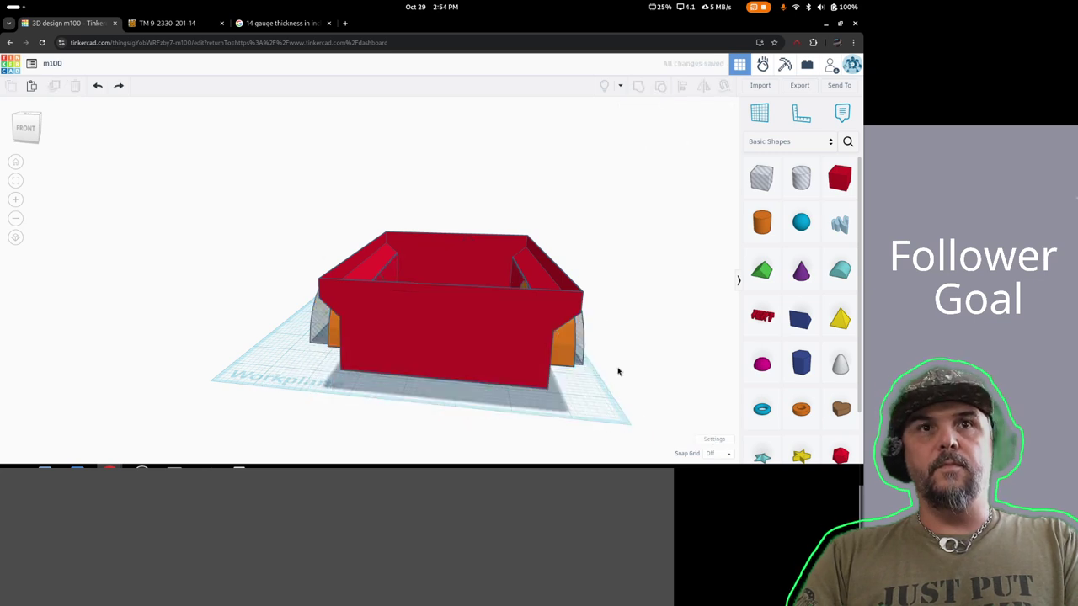
# - Group the shortened half-round hole with the orange fenders to open up both wheel arches
pyautogui.click(581, 342)
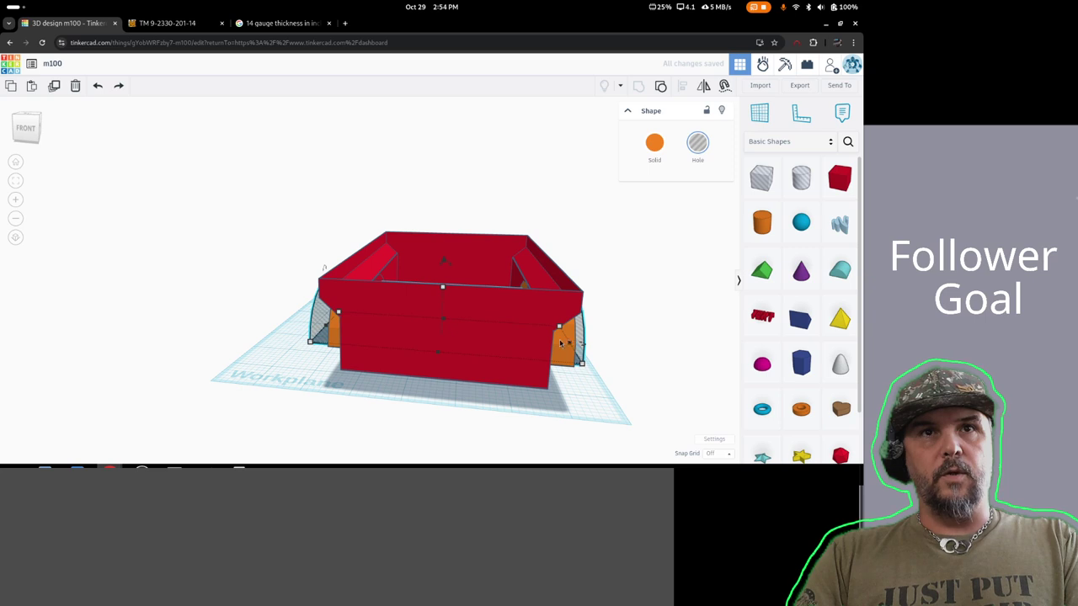
pyautogui.press('Escape')
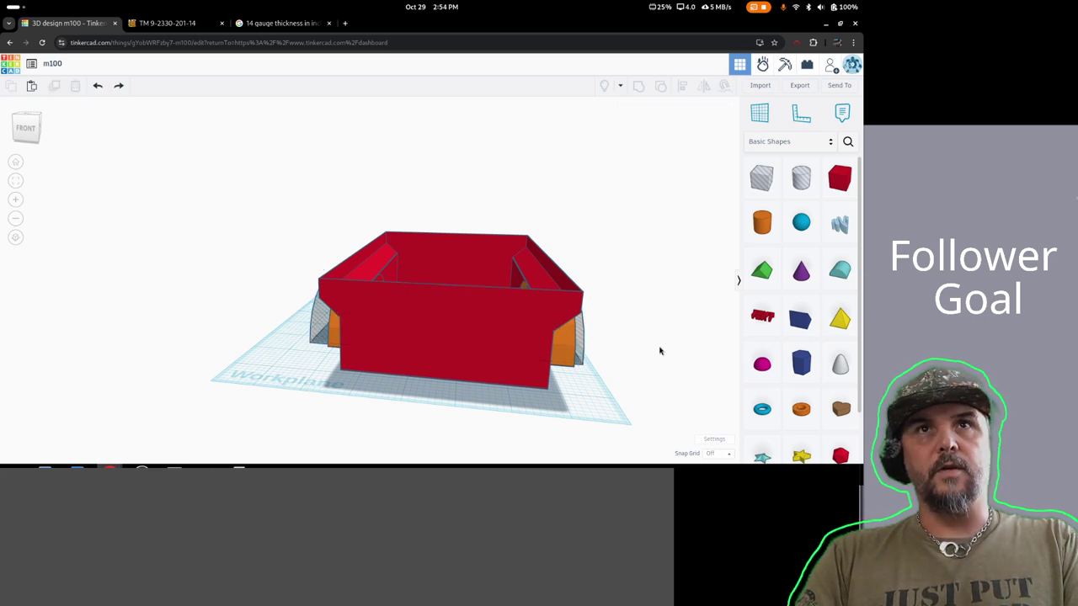
pyautogui.moveTo(660, 351); pyautogui.dragTo(590, 308)
pyautogui.click(625, 366)
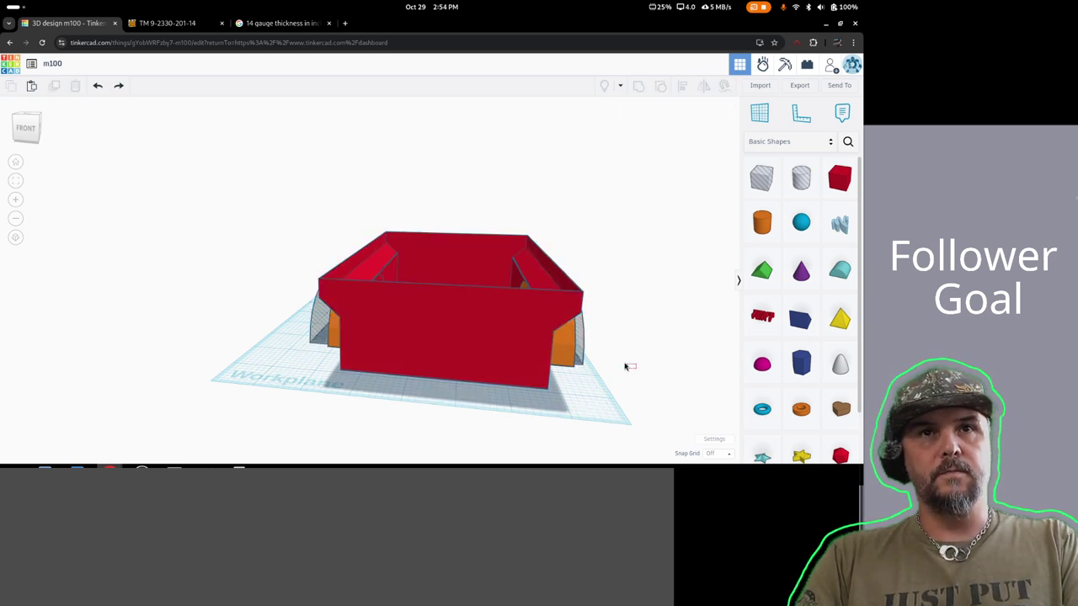
pyautogui.moveTo(628, 374); pyautogui.dragTo(503, 401, button='right')
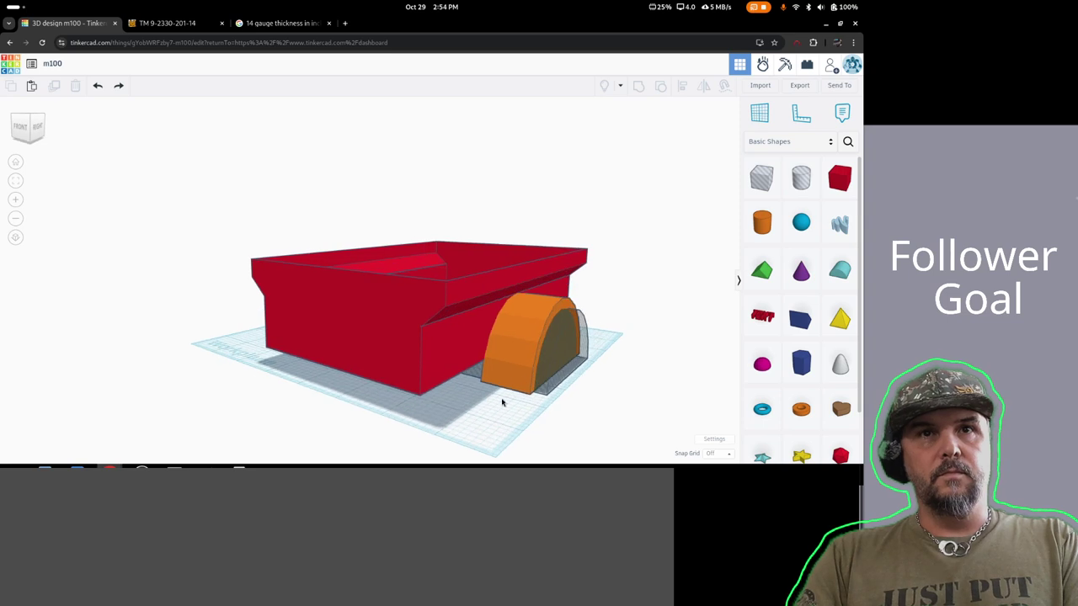
pyautogui.moveTo(490, 414); pyautogui.dragTo(556, 379)
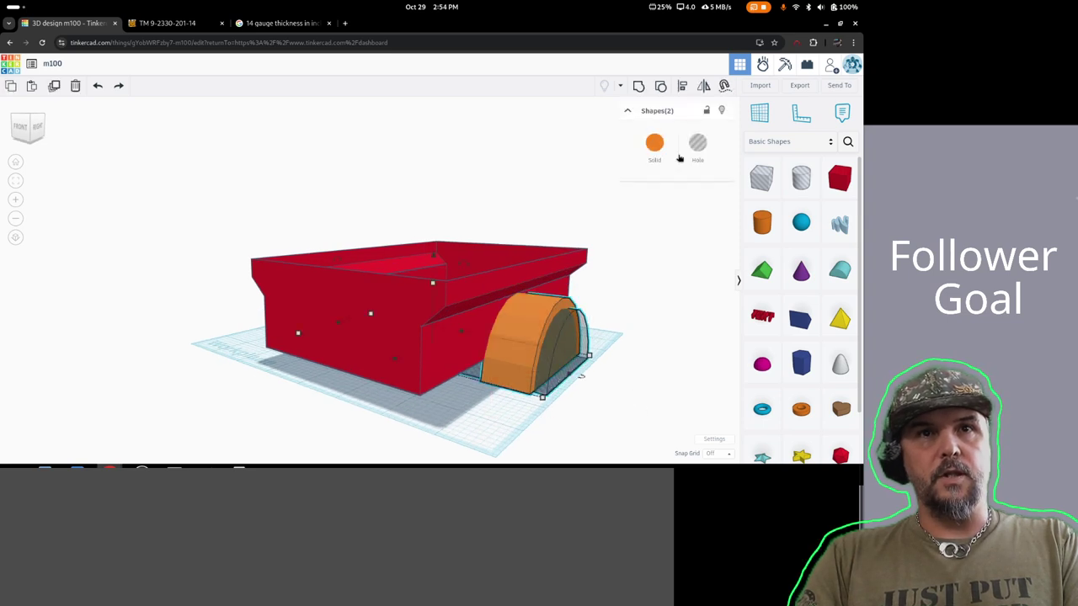
pyautogui.click(640, 87)
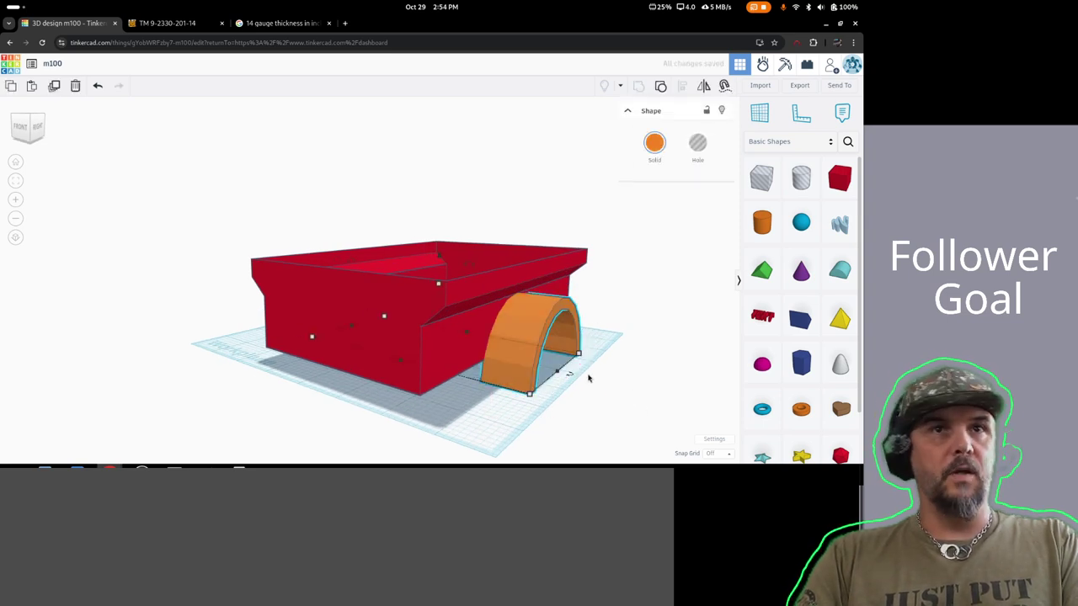
pyautogui.moveTo(588, 378); pyautogui.dragTo(491, 379, button='right')
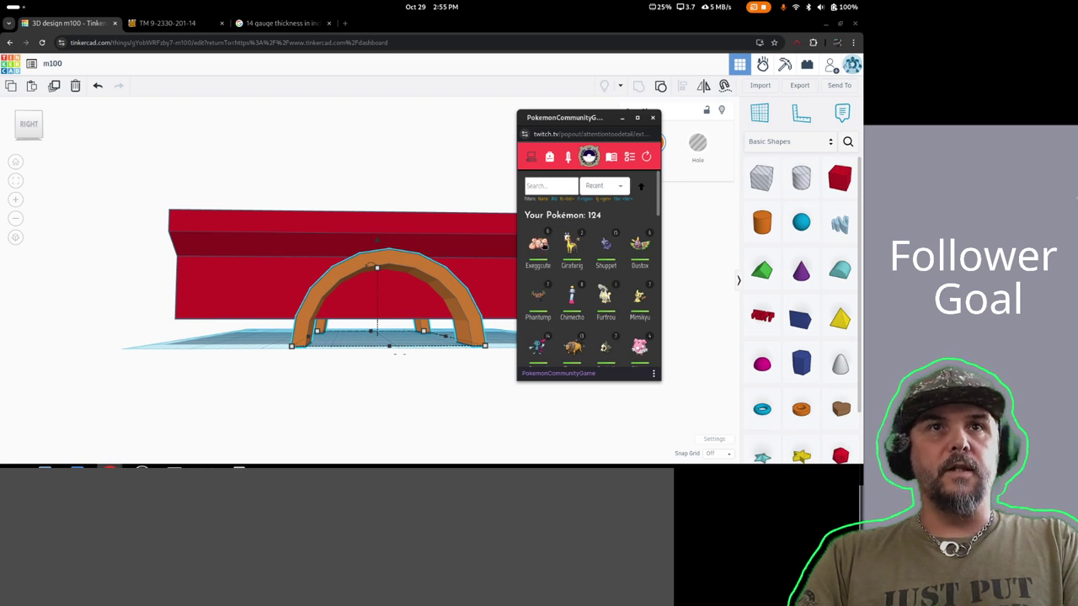
# - Switch to the PokemonCommunityGame window, refresh the collection and open Kleavor's details
pyautogui.click(646, 157)
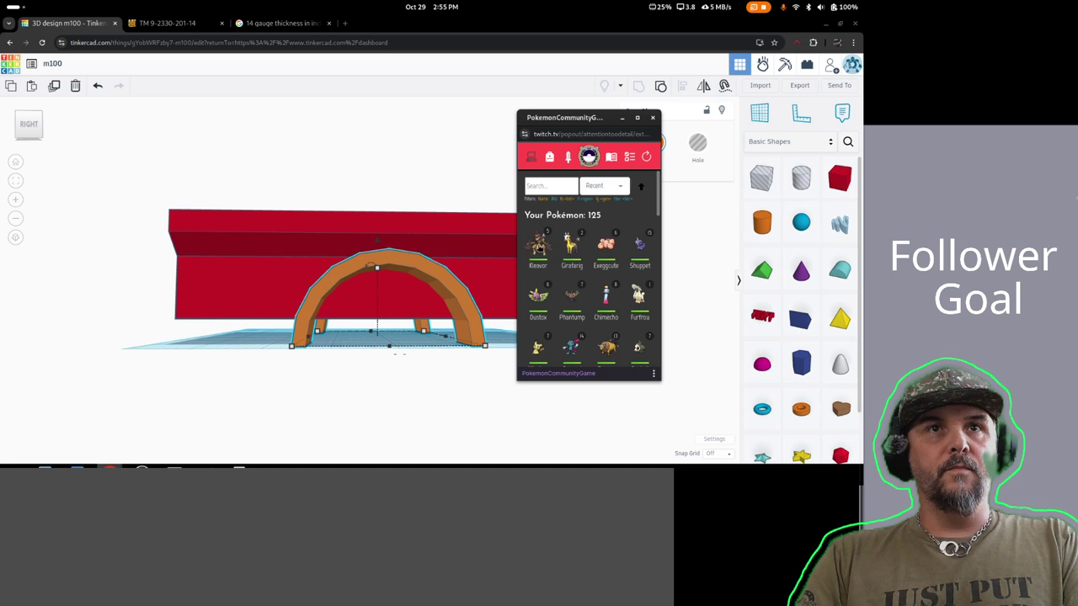
pyautogui.click(538, 246)
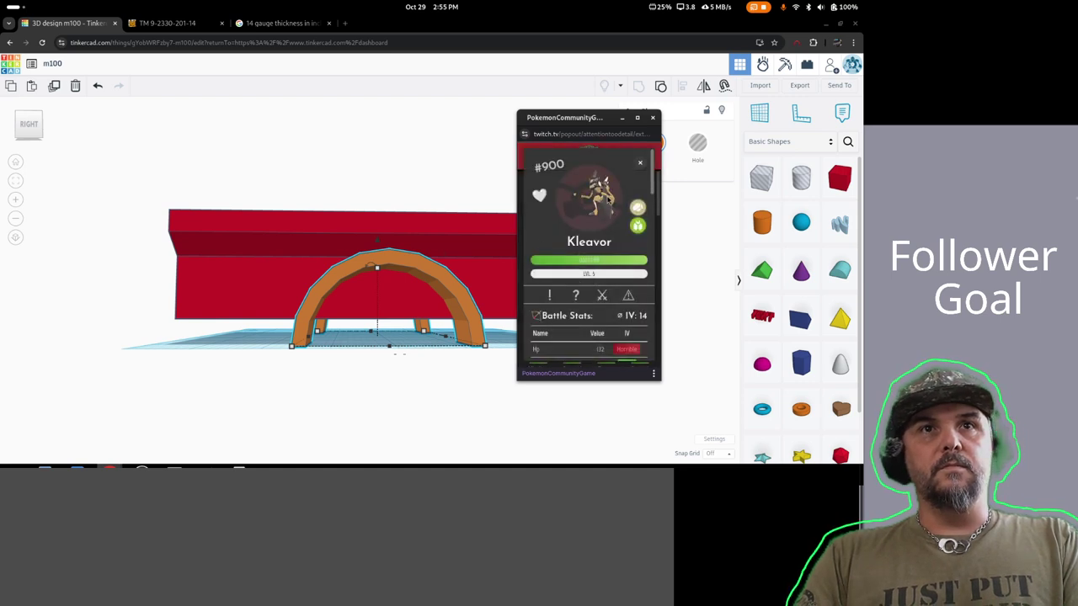
# - Read through Kleavor's battle stats, moves and info, and close its details
pyautogui.scroll(-5, 581, 249)
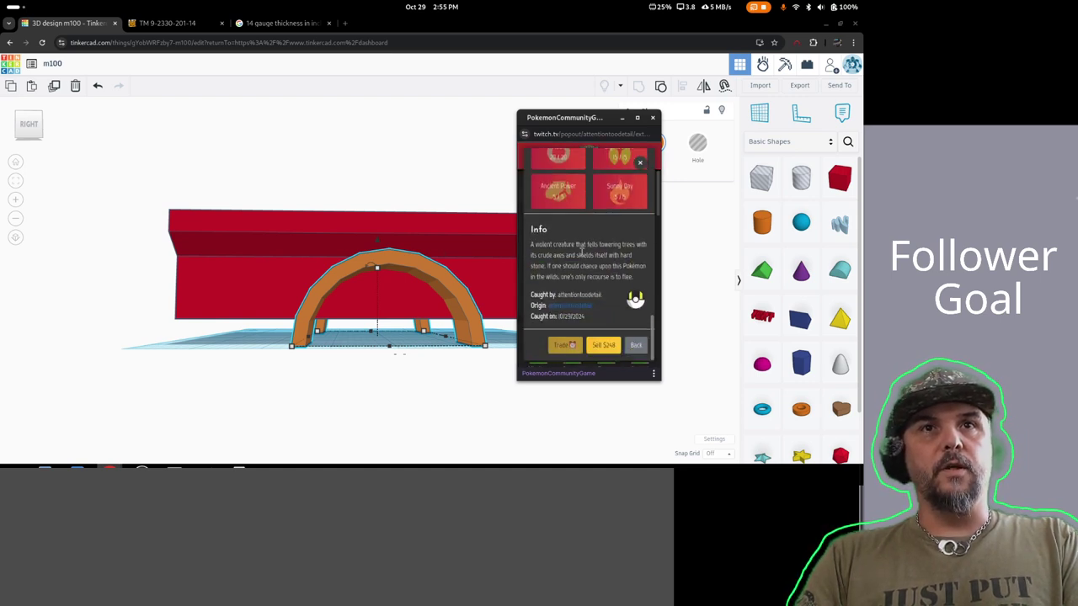
pyautogui.scroll(5, 558, 254)
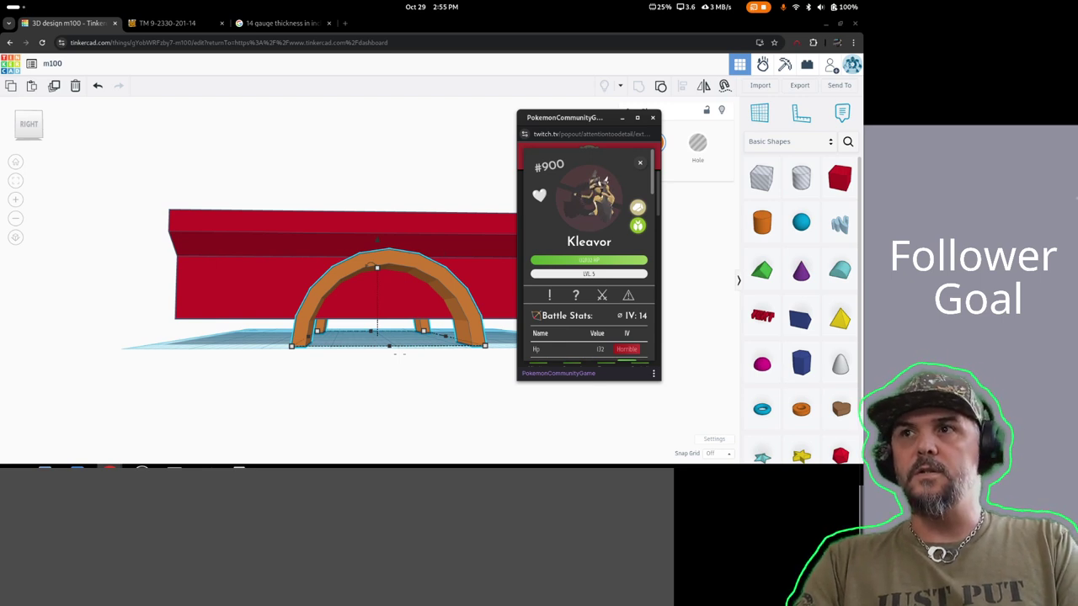
pyautogui.click(641, 163)
# - View the Pokédex overview, look through the missions list, and close the PokemonCommunityGame window
pyautogui.click(608, 159)
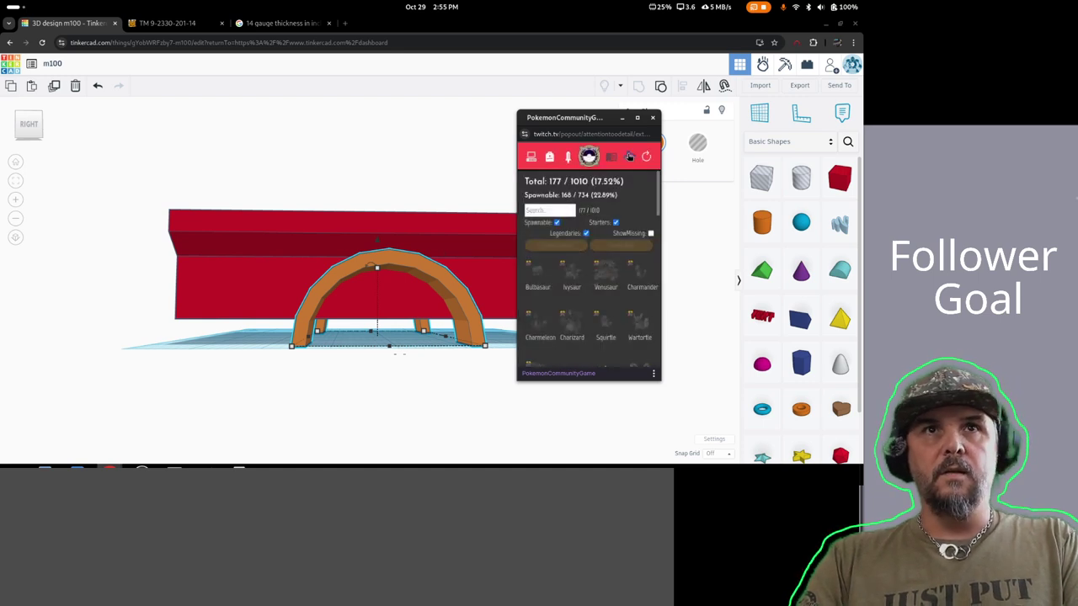
pyautogui.click(626, 160)
pyautogui.scroll(-5, 586, 250)
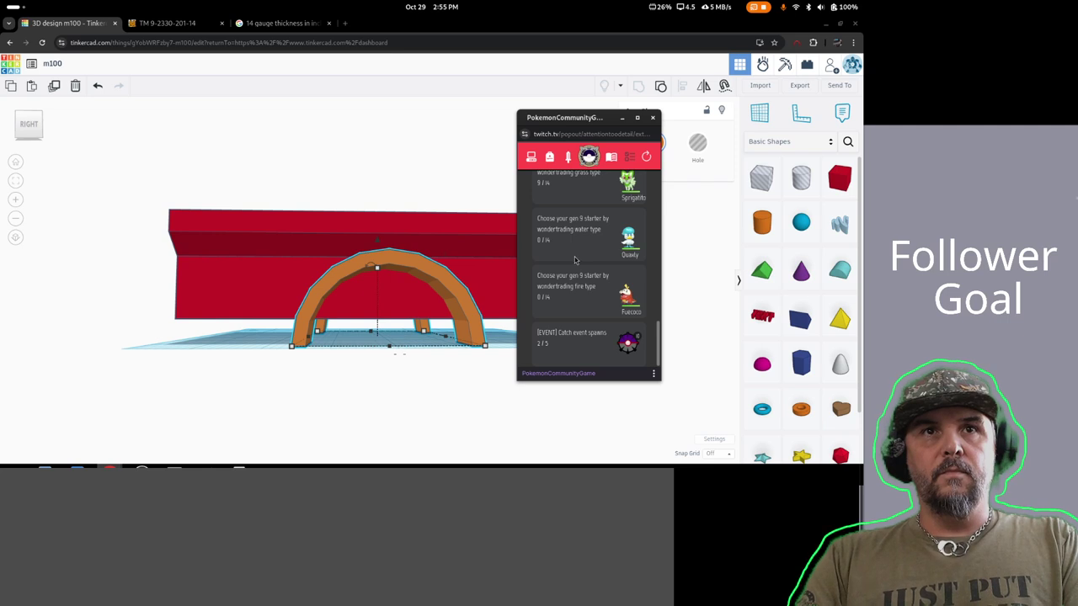
pyautogui.scroll(5, 569, 348)
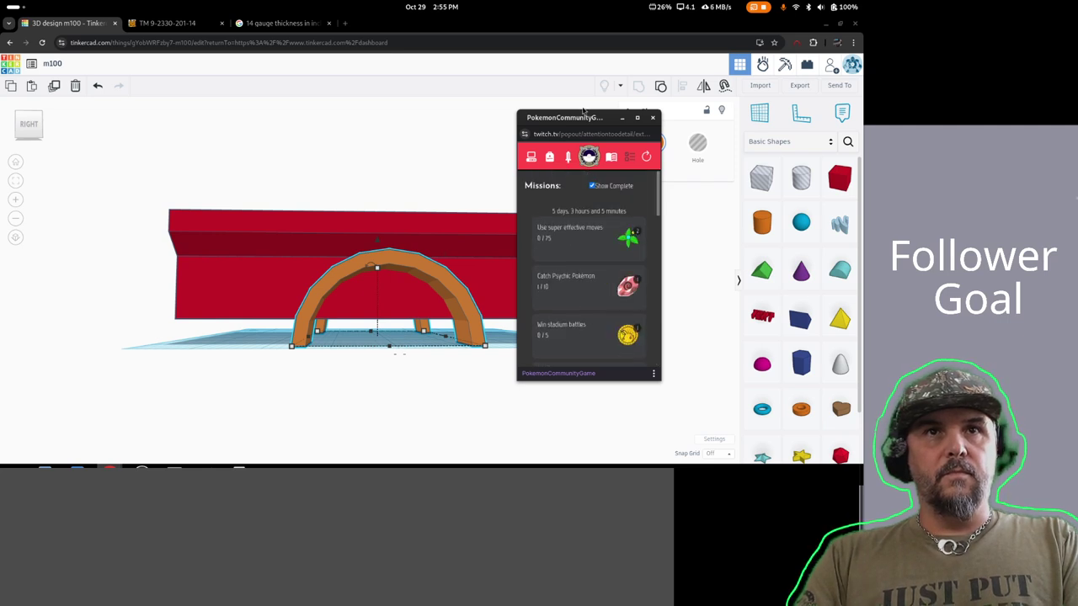
pyautogui.click(652, 118)
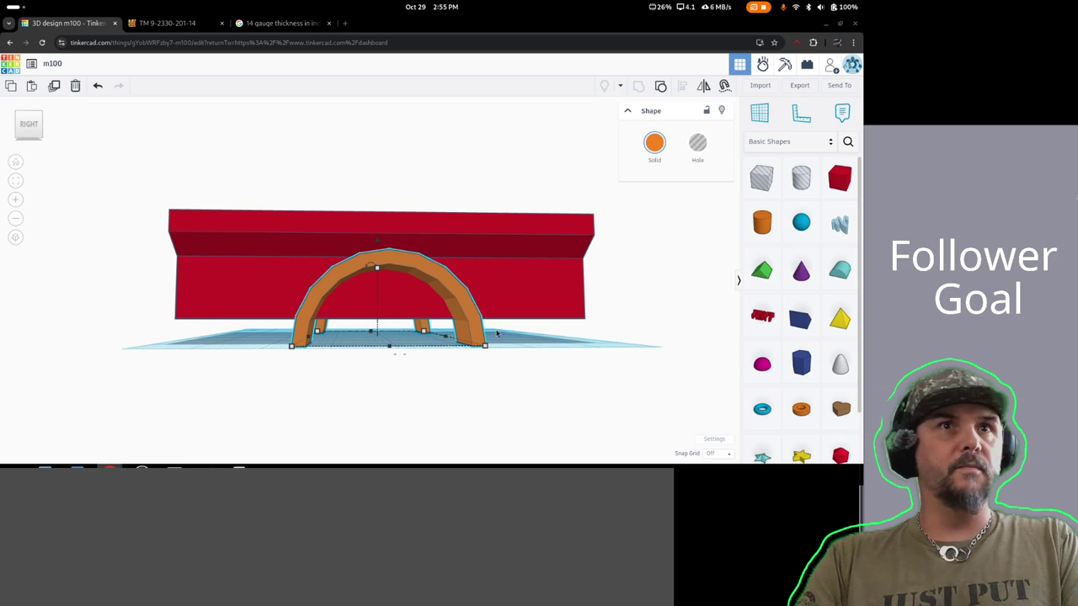
# - Place a solid cylinder against the trailer's side wall and move it under the orange fender arch as a wheel
pyautogui.moveTo(621, 340); pyautogui.dragTo(498, 355, button='right')
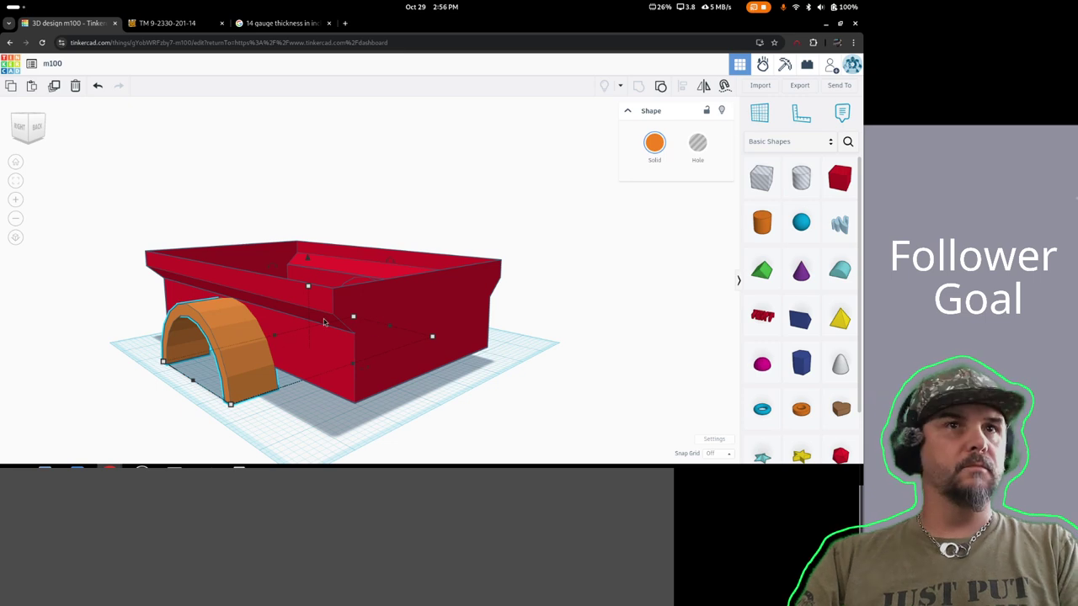
pyautogui.moveTo(324, 322); pyautogui.dragTo(320, 375, button='right')
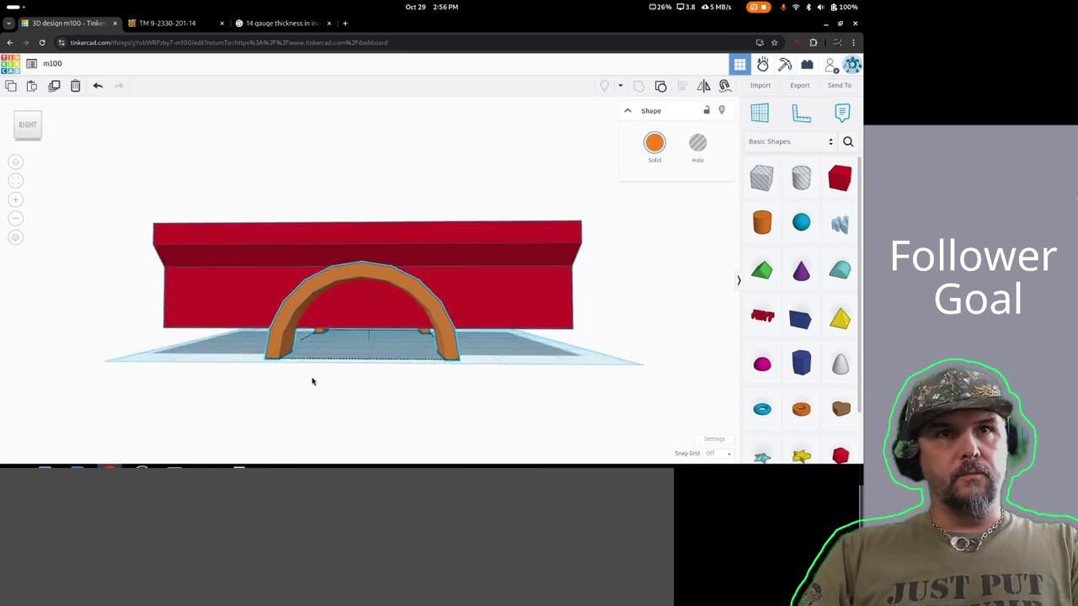
pyautogui.click(764, 223)
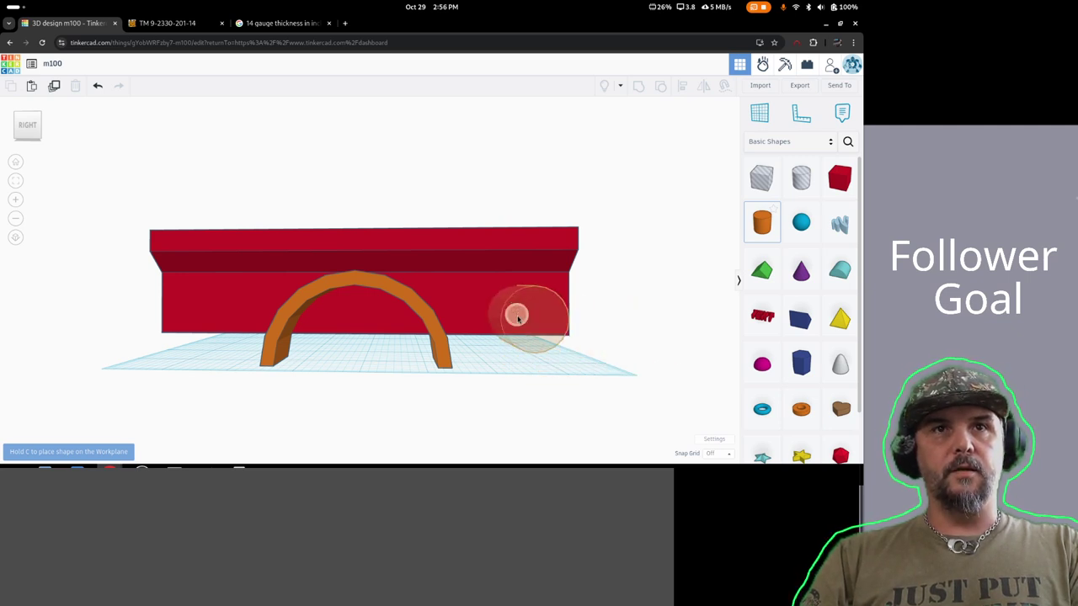
pyautogui.click(511, 319)
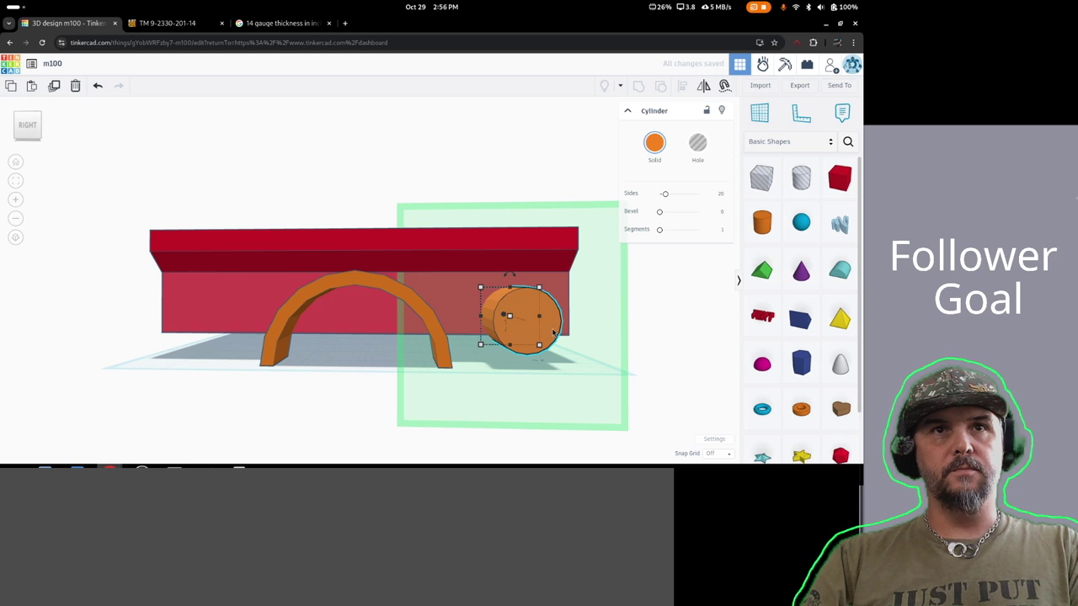
pyautogui.moveTo(553, 332); pyautogui.dragTo(388, 347)
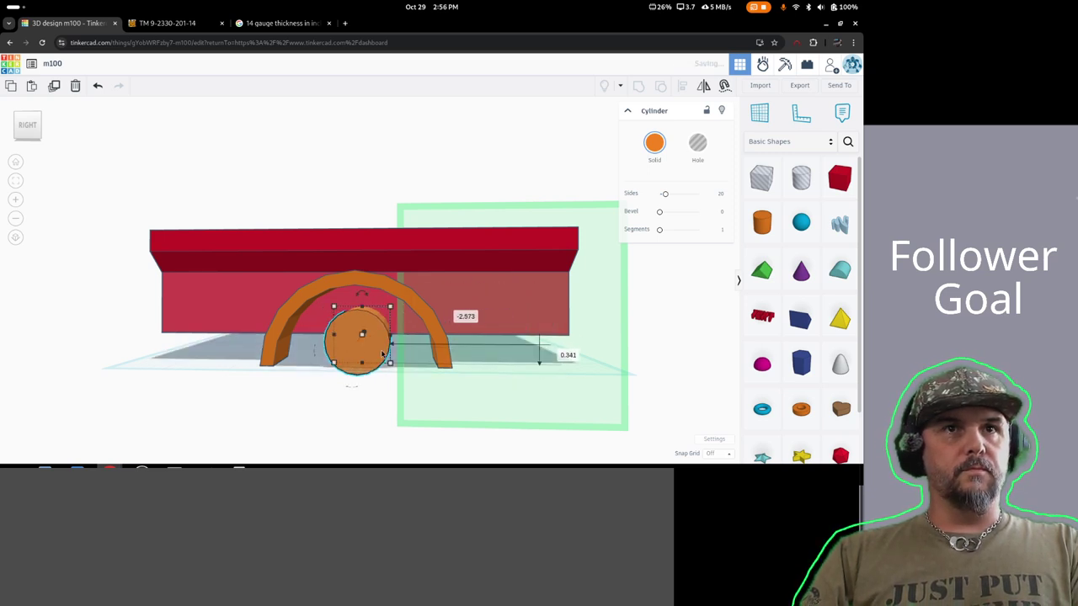
pyautogui.click(164, 23)
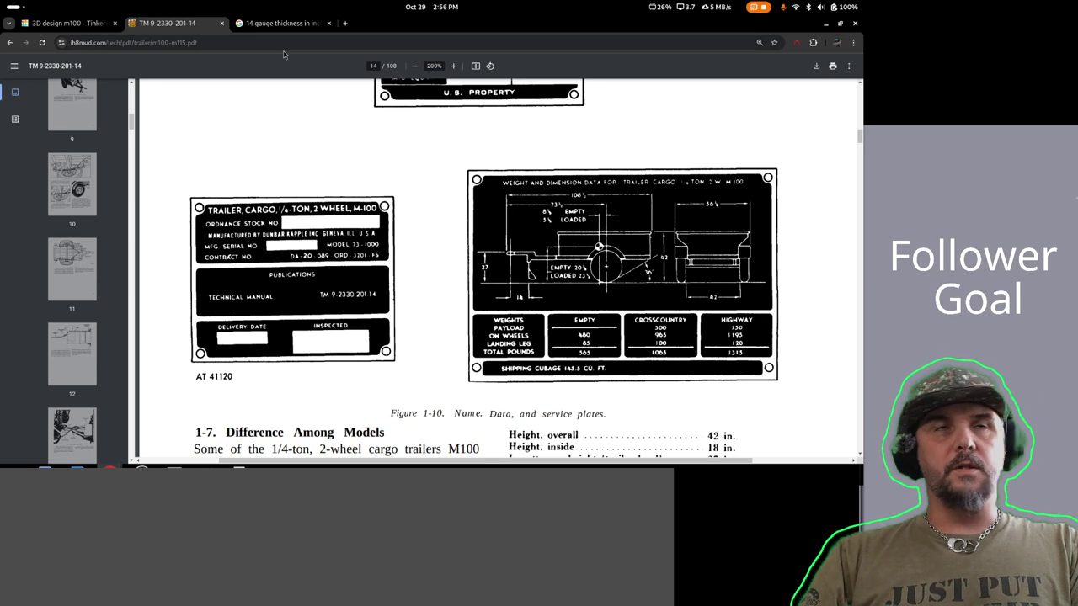
pyautogui.click(345, 24)
pyautogui.write('m100 trai')
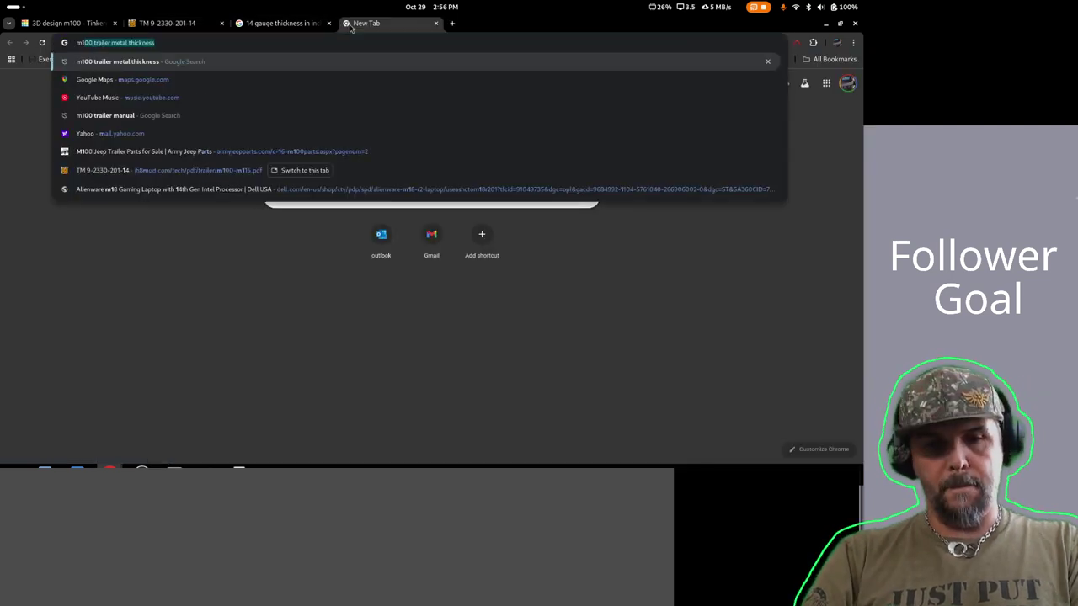
pyautogui.write('ler')
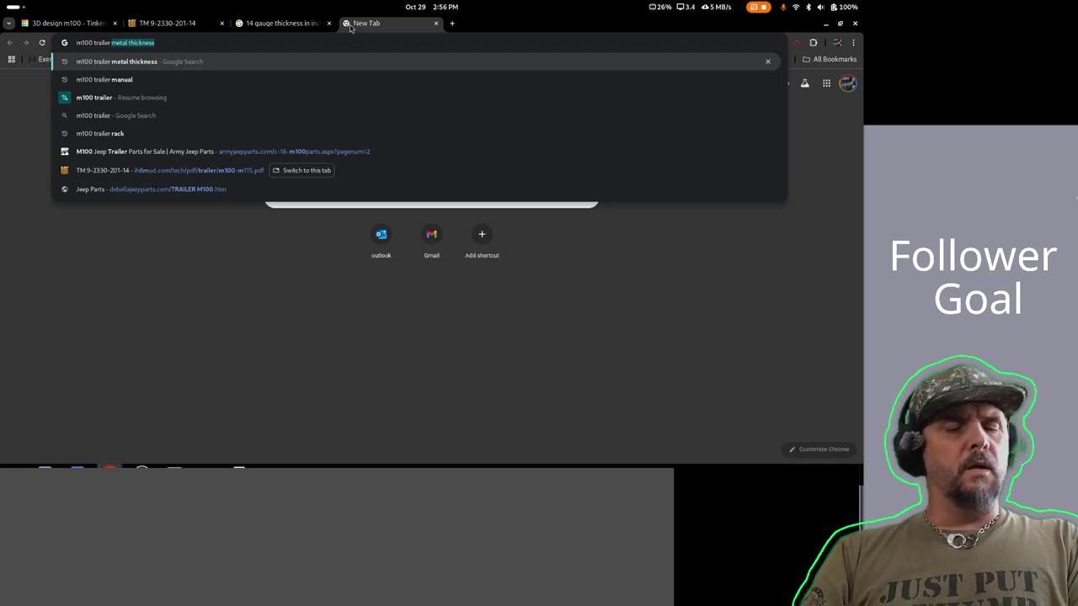
pyautogui.write(' tire s')
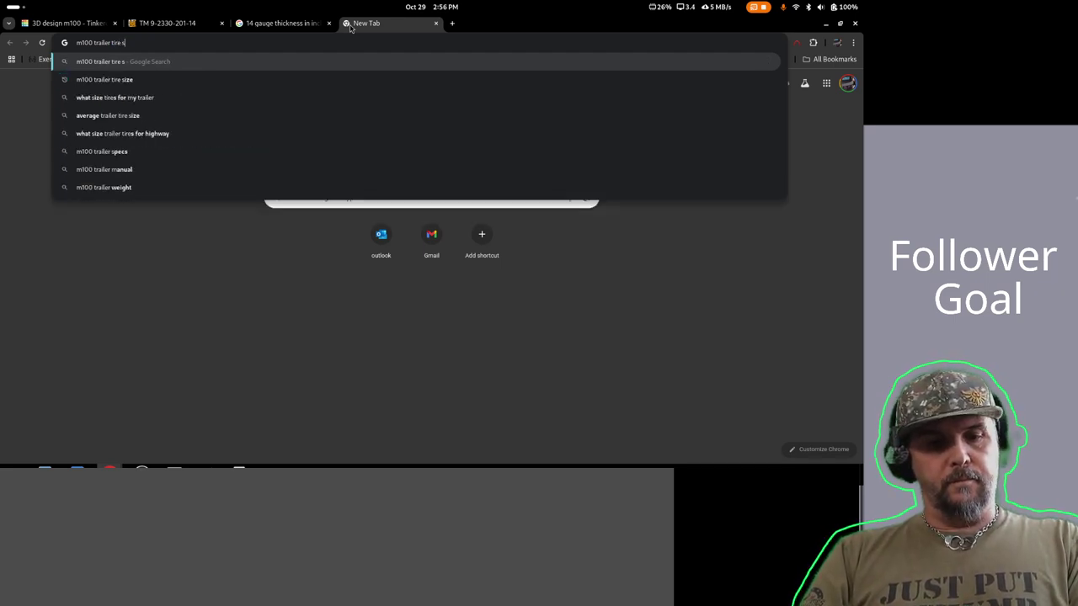
pyautogui.click(104, 79)
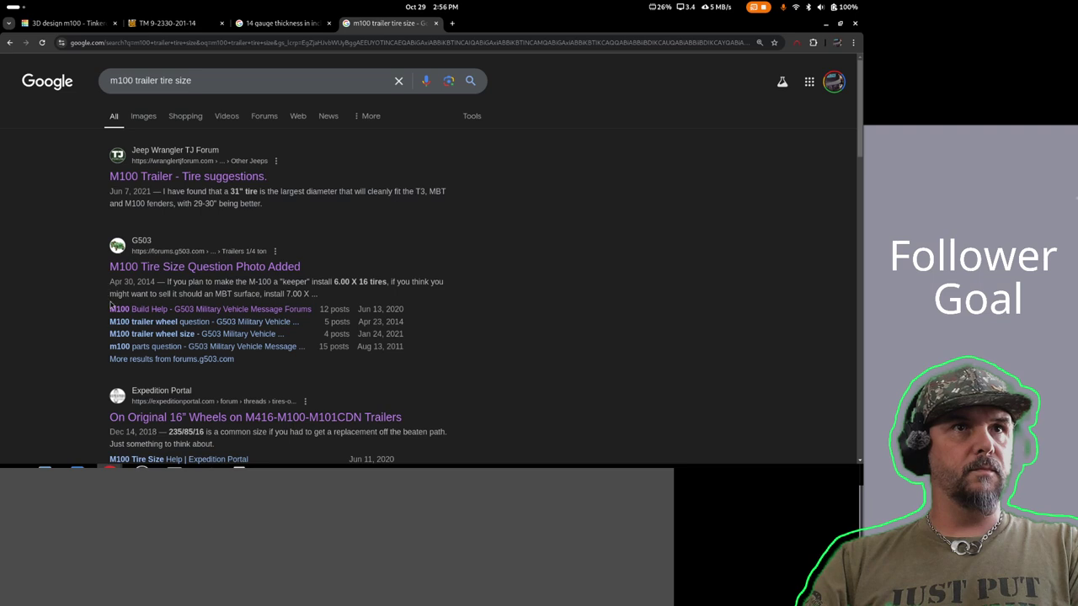
pyautogui.scroll(-2, 79, 307)
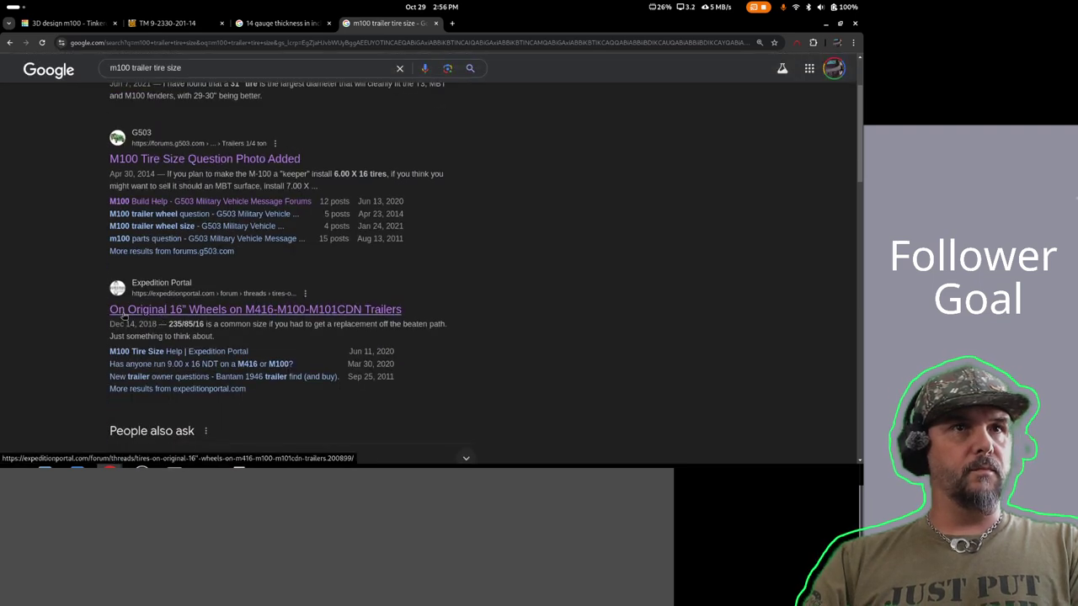
# - Open the Expedition Portal thread on tires for original 16" M416-M100-M101CDN trailer wheels and read its size list
pyautogui.click(186, 314)
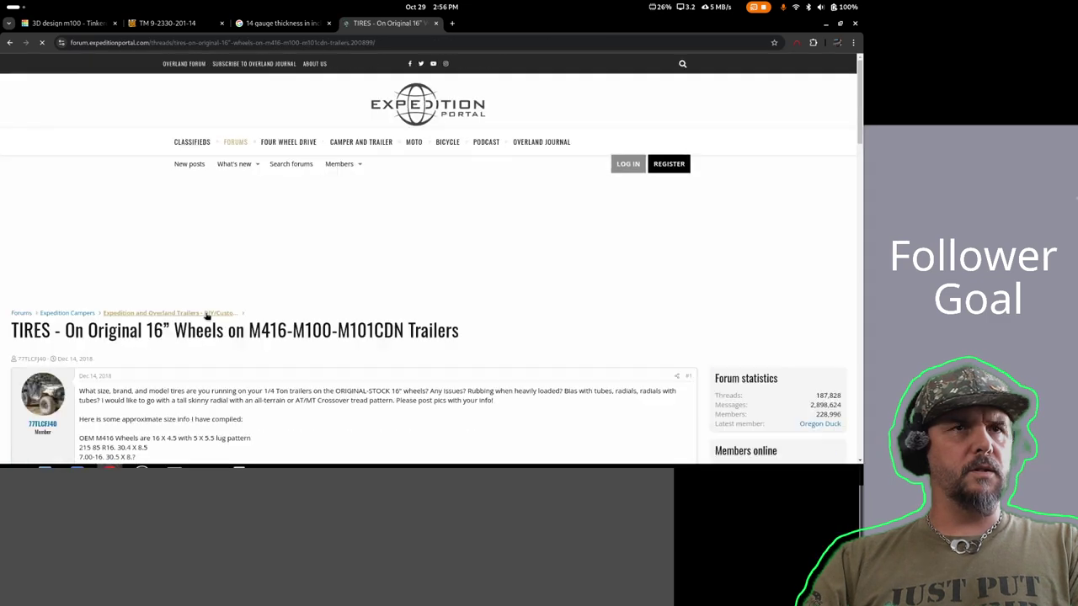
pyautogui.click(178, 314)
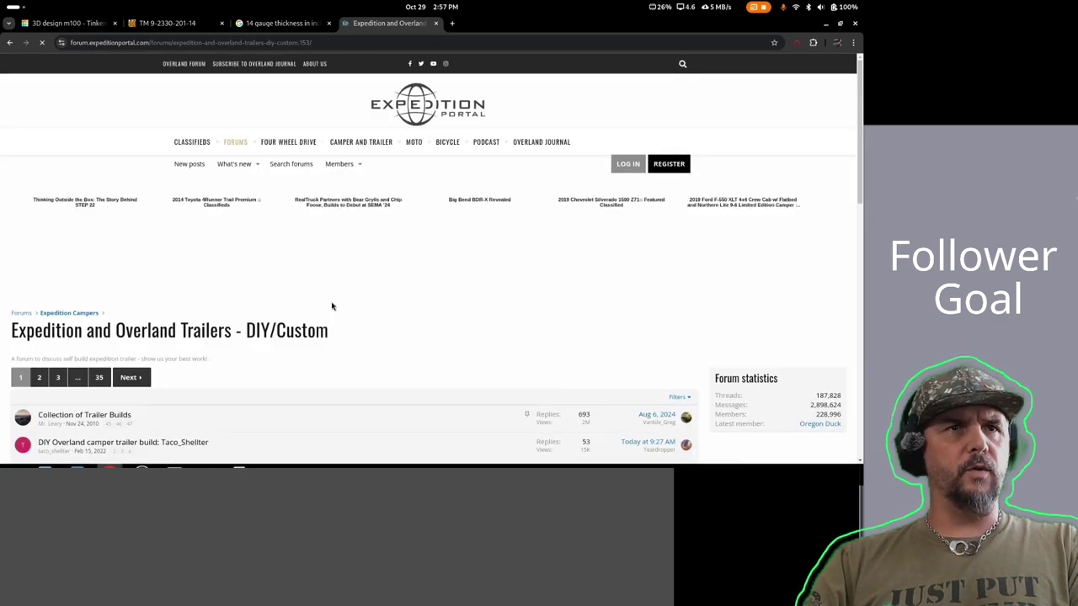
pyautogui.scroll(-2, 332, 307)
pyautogui.scroll(-1, 296, 200)
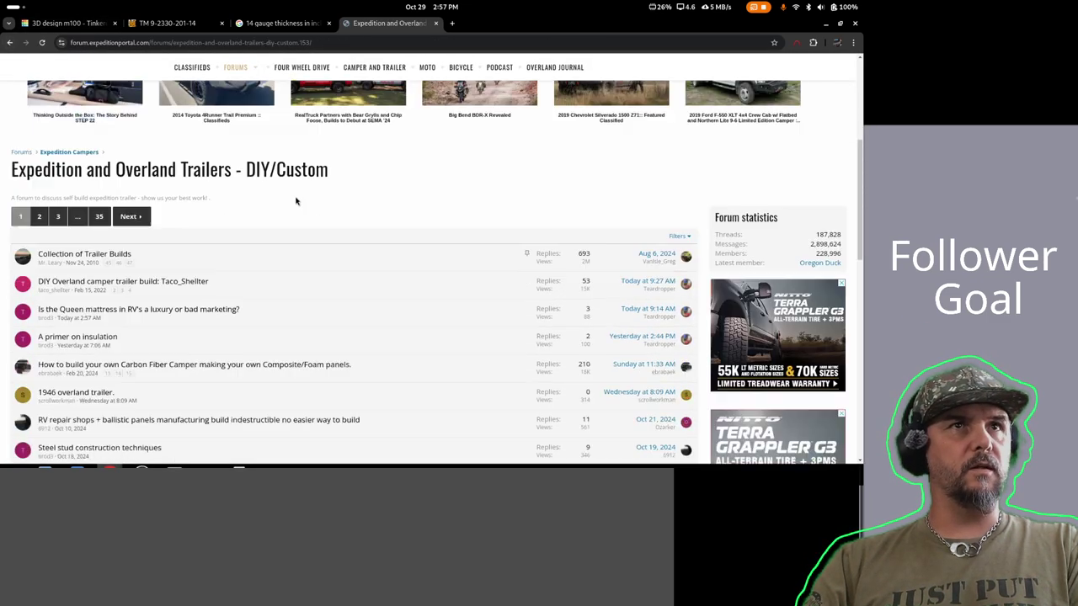
pyautogui.scroll(-4, 296, 200)
pyautogui.scroll(5, 222, 197)
pyautogui.click(10, 42)
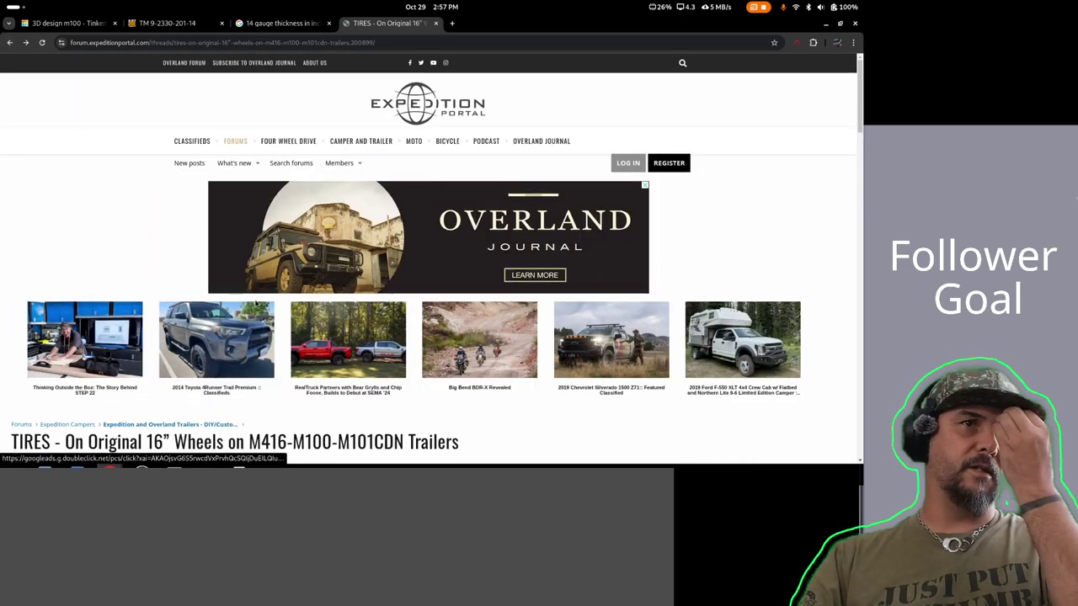
pyautogui.scroll(-4, 256, 305)
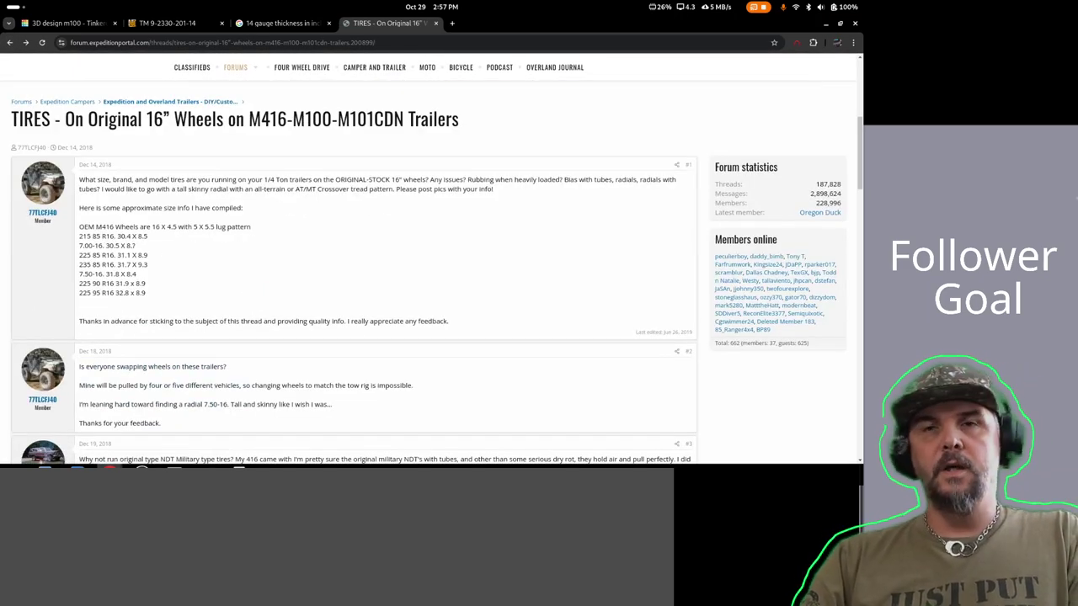
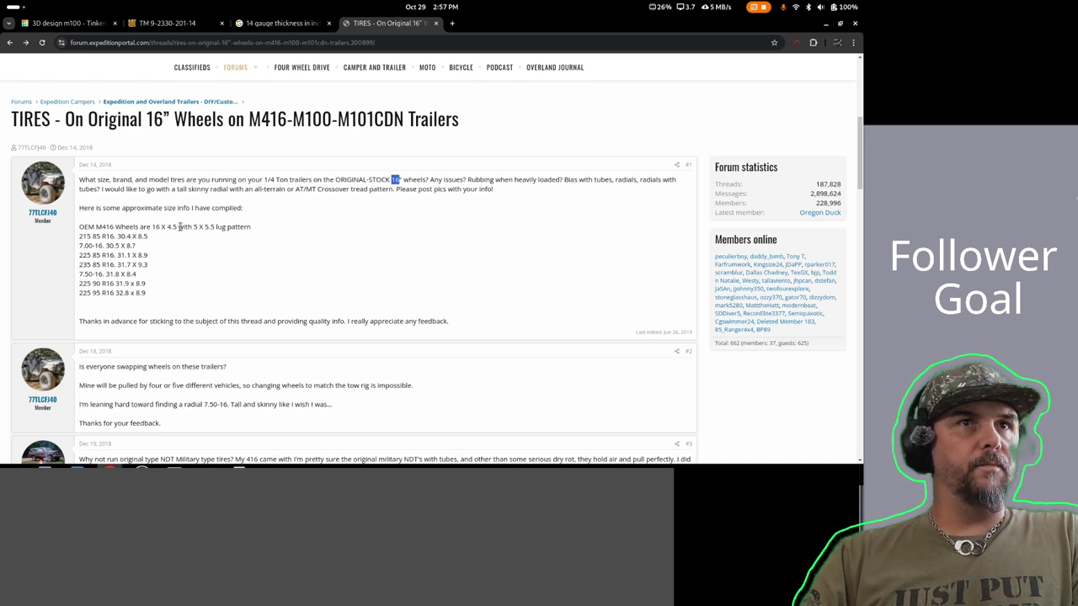
# - Copy the "16 X 4.5" wheel size from the thread, search Google for "16 X 4.5 tire" in a new tab and look through the results
pyautogui.moveTo(176, 228); pyautogui.dragTo(146, 227)
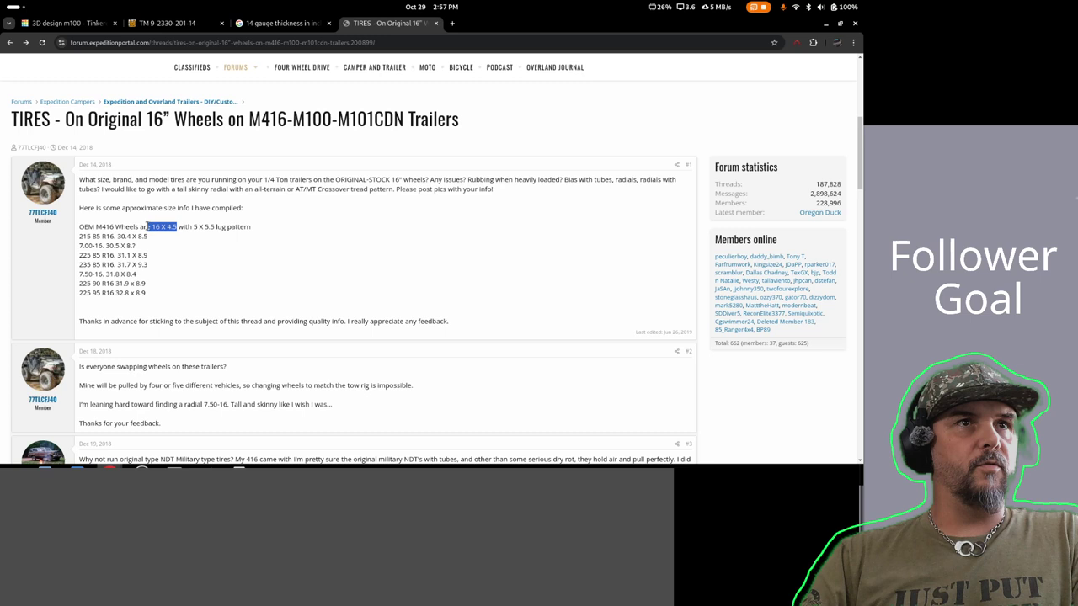
pyautogui.rightClick(154, 225)
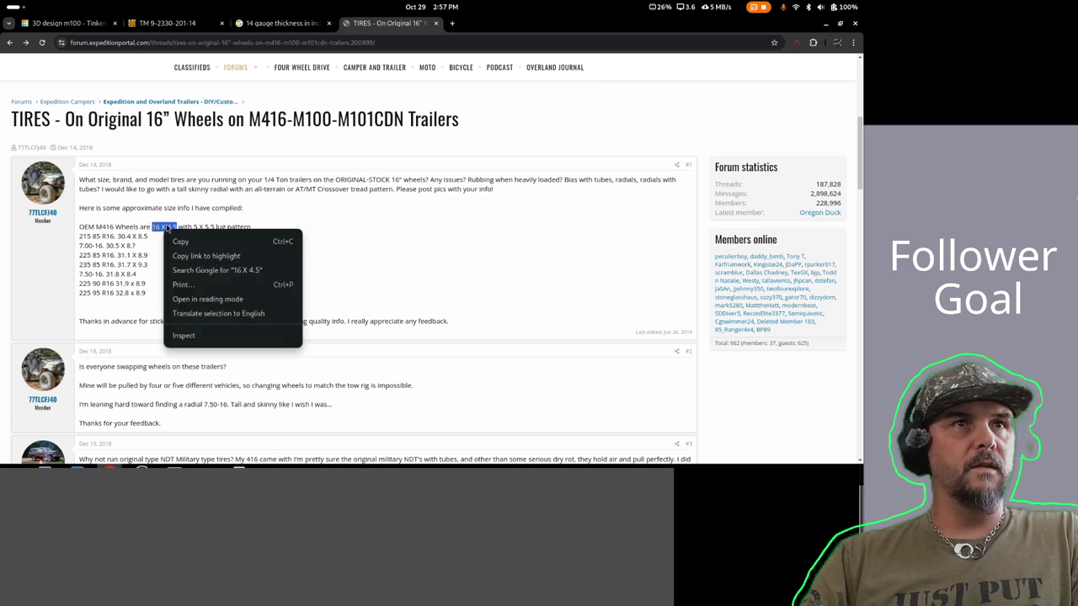
pyautogui.click(171, 233)
pyautogui.click(452, 23)
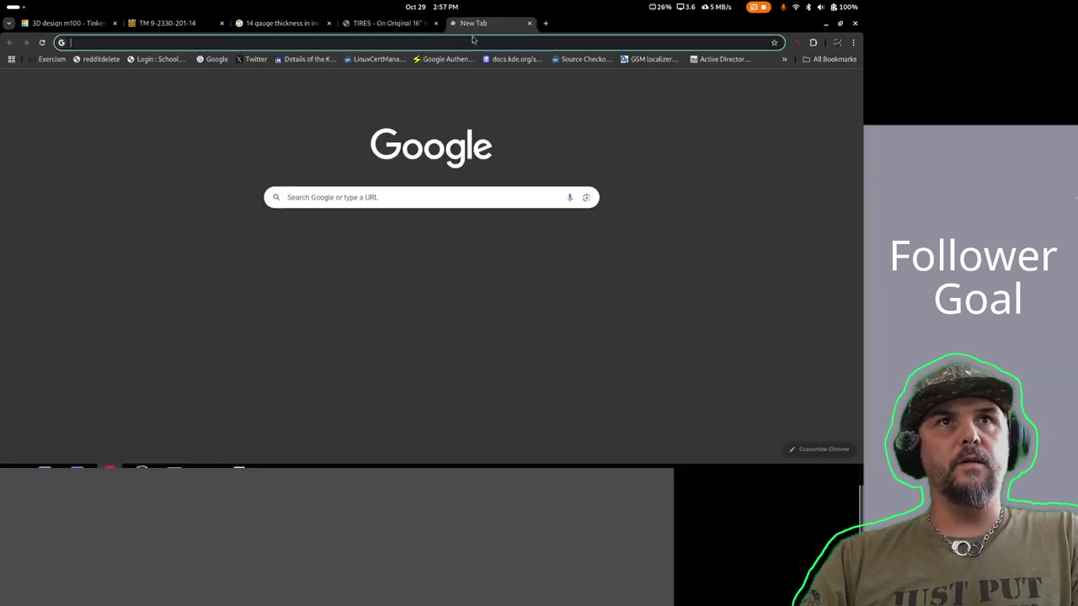
pyautogui.hotkey('ctrl', 'v')
pyautogui.write('tire')
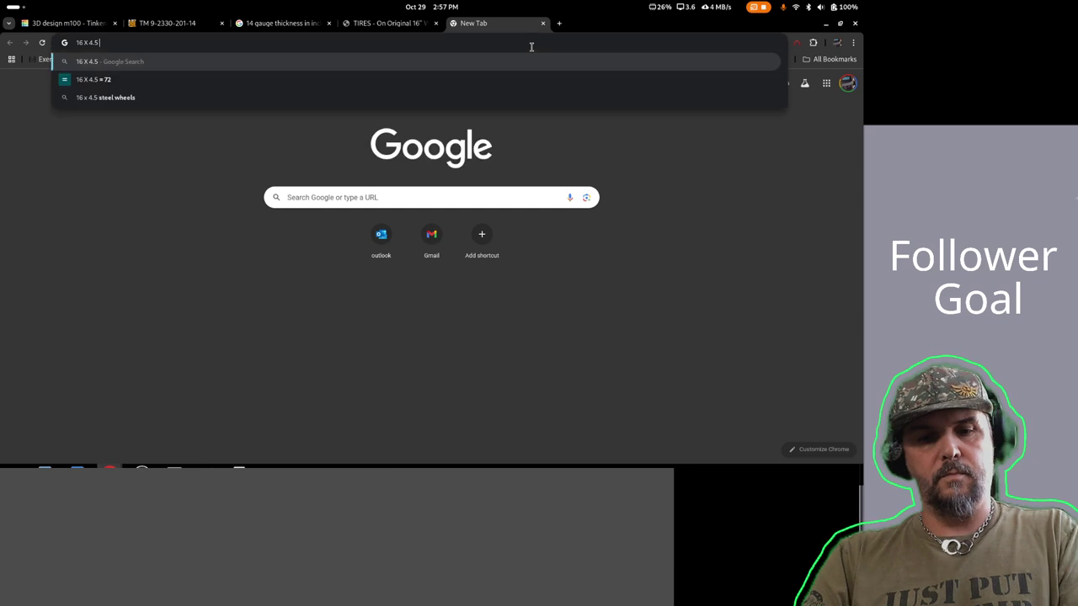
pyautogui.press('Return')
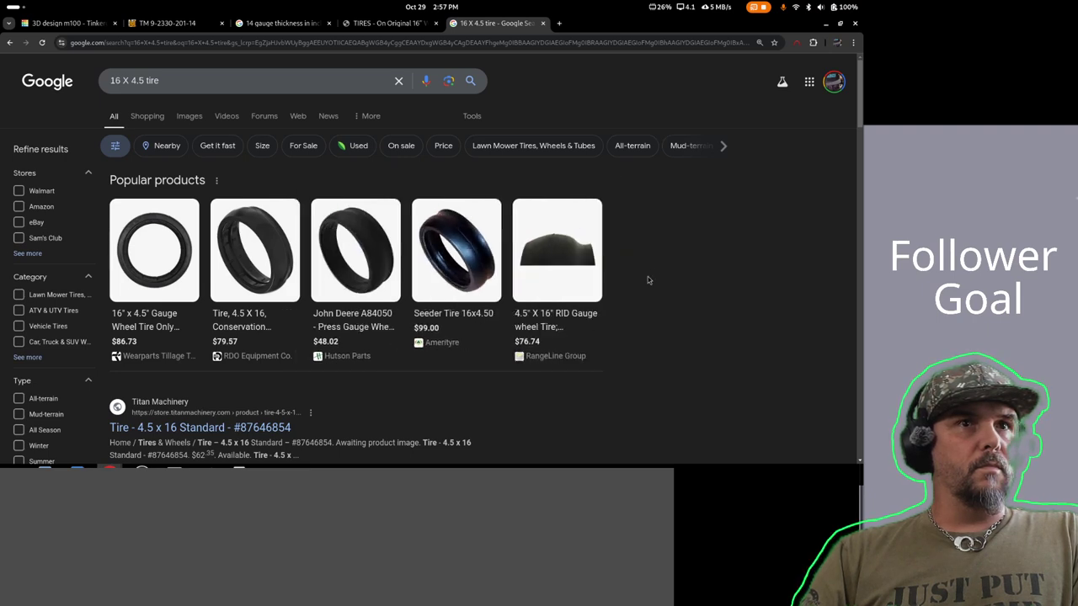
pyautogui.scroll(-2, 652, 273)
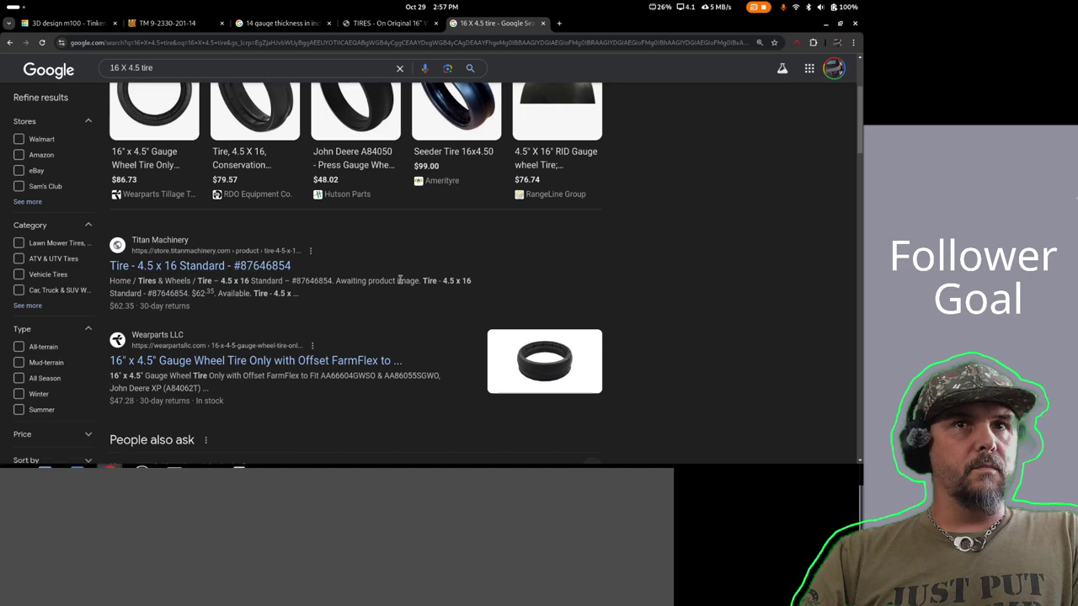
pyautogui.scroll(-7, 558, 135)
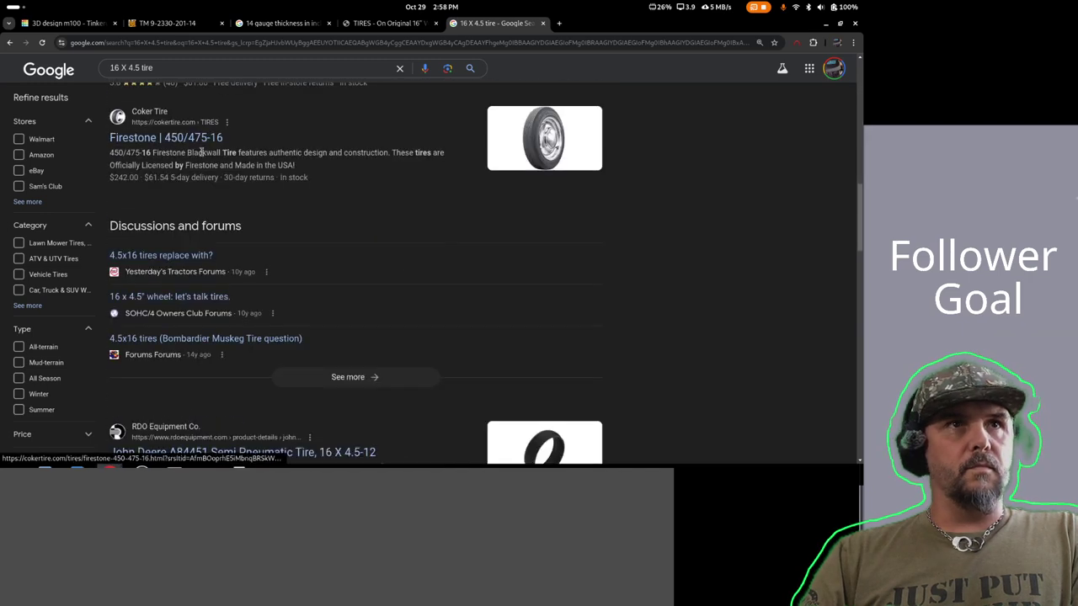
pyautogui.scroll(-3, 558, 352)
pyautogui.scroll(6, 327, 283)
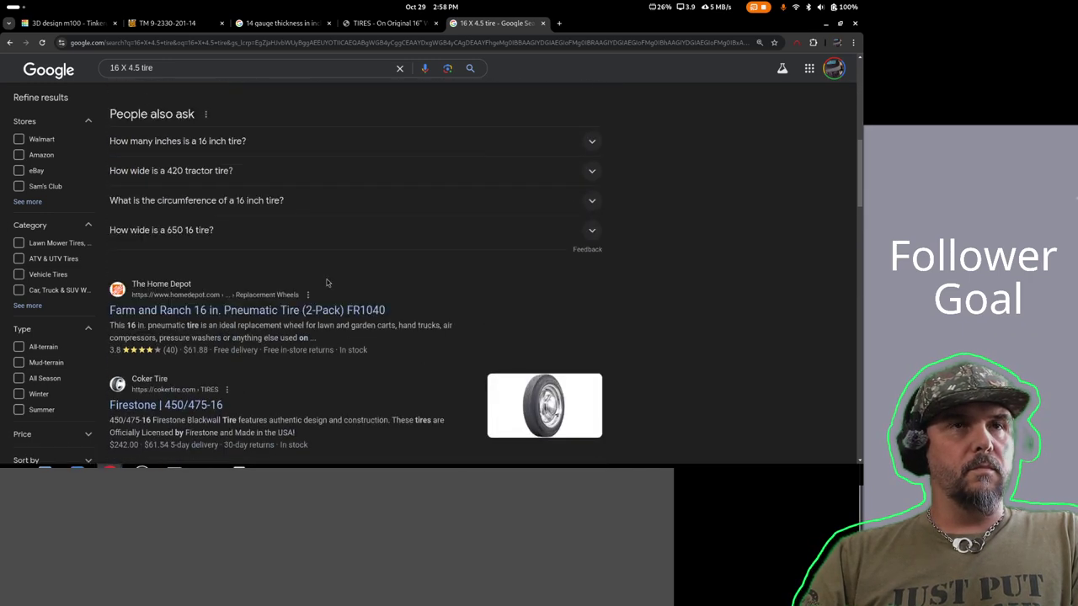
pyautogui.scroll(4, 328, 283)
# - Refine the Google search to "16 X 4.5 surplus tire"
pyautogui.click(362, 80)
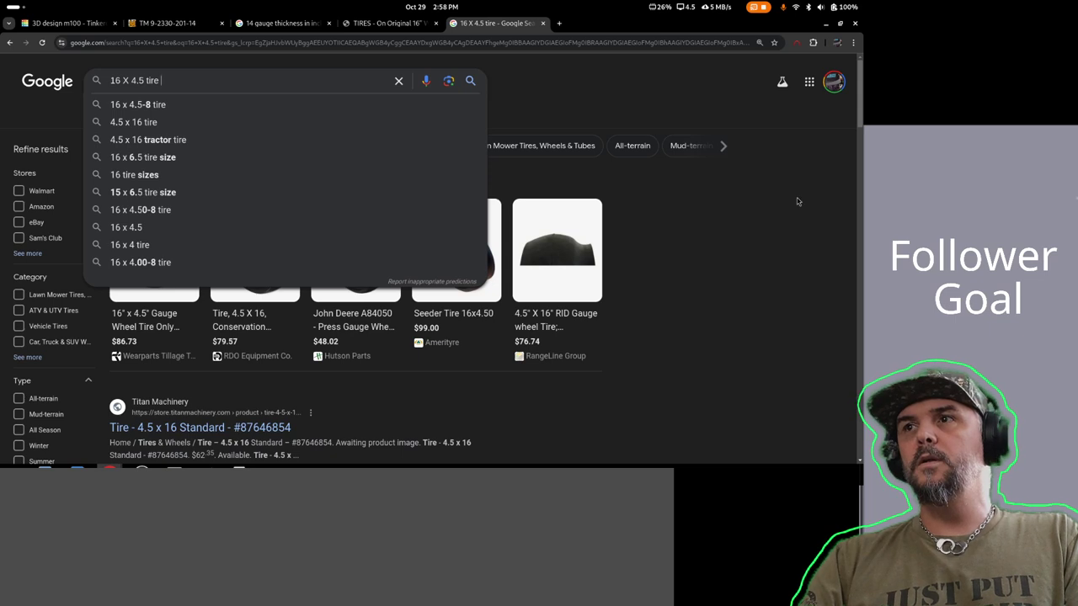
pyautogui.tripleClick(166, 74)
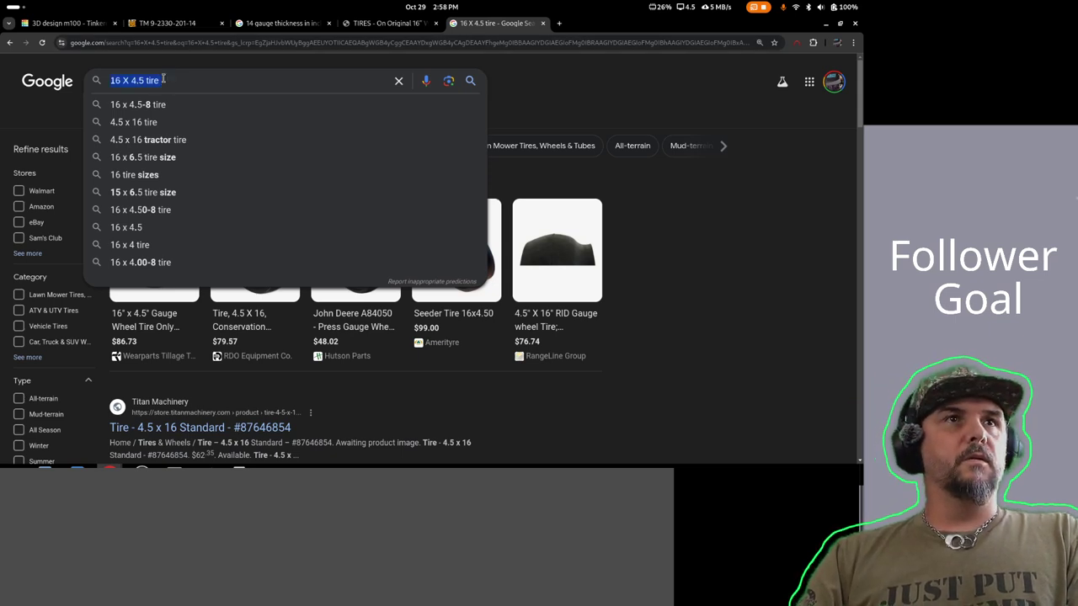
pyautogui.click(178, 81)
pyautogui.press('BackSpace')
pyautogui.press('BackSpace')
pyautogui.press('BackSpace')
pyautogui.press('BackSpace')
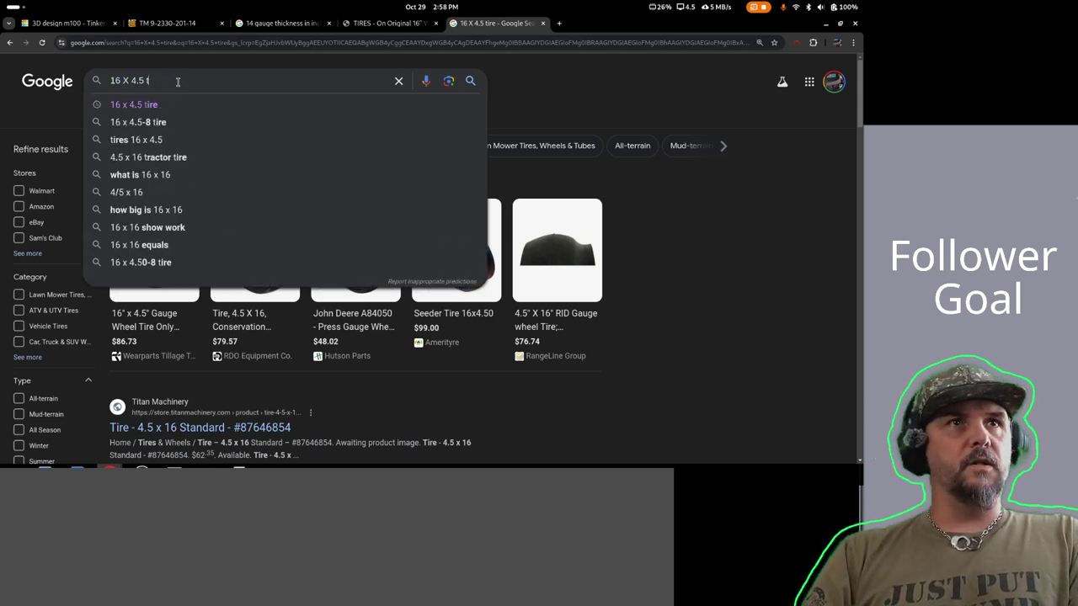
pyautogui.write('surplus tire')
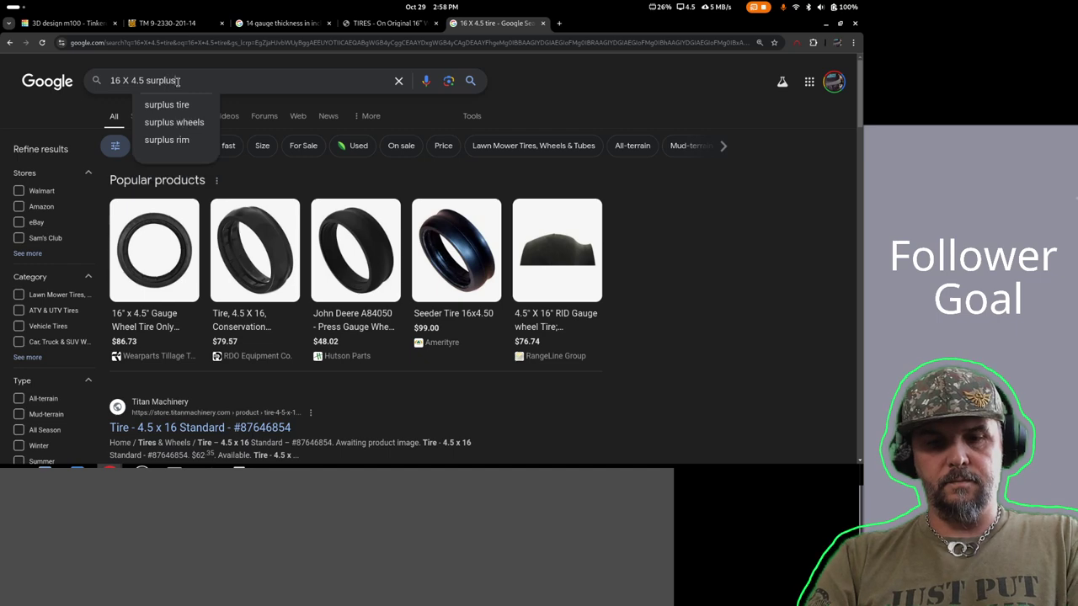
pyautogui.press('Return')
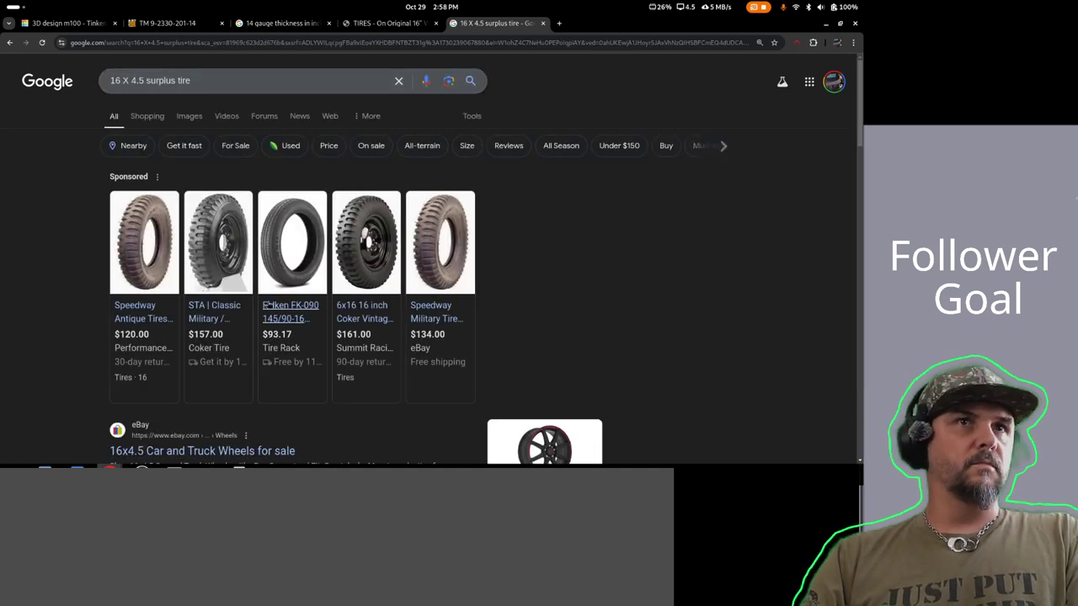
# - Open the Coker Tire listing for the STA classic military tire and read its specifications and the related tires of this size
pyautogui.click(220, 251)
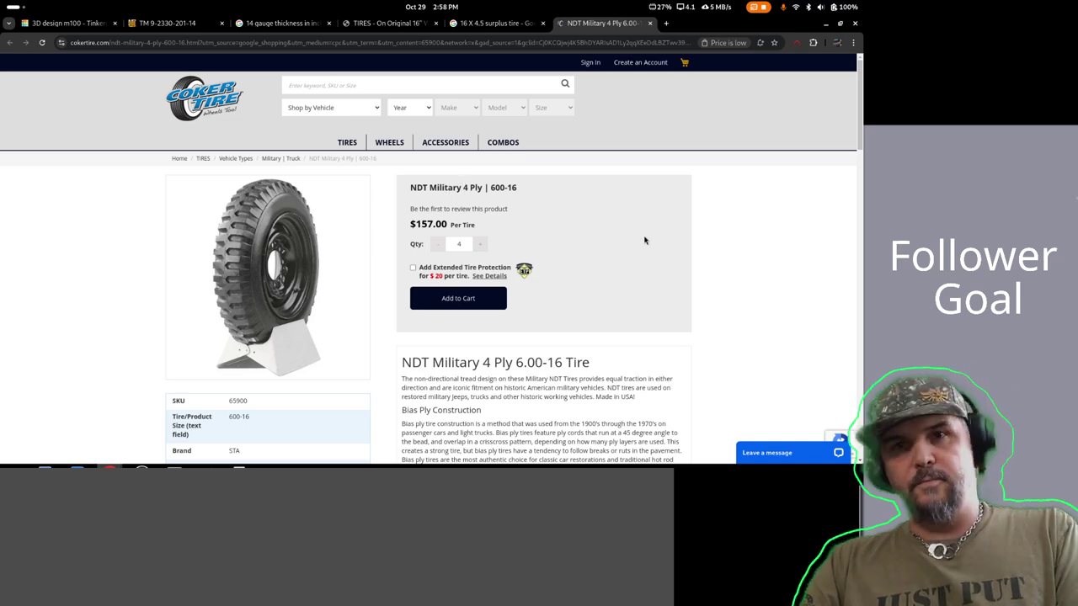
pyautogui.scroll(-3, 587, 283)
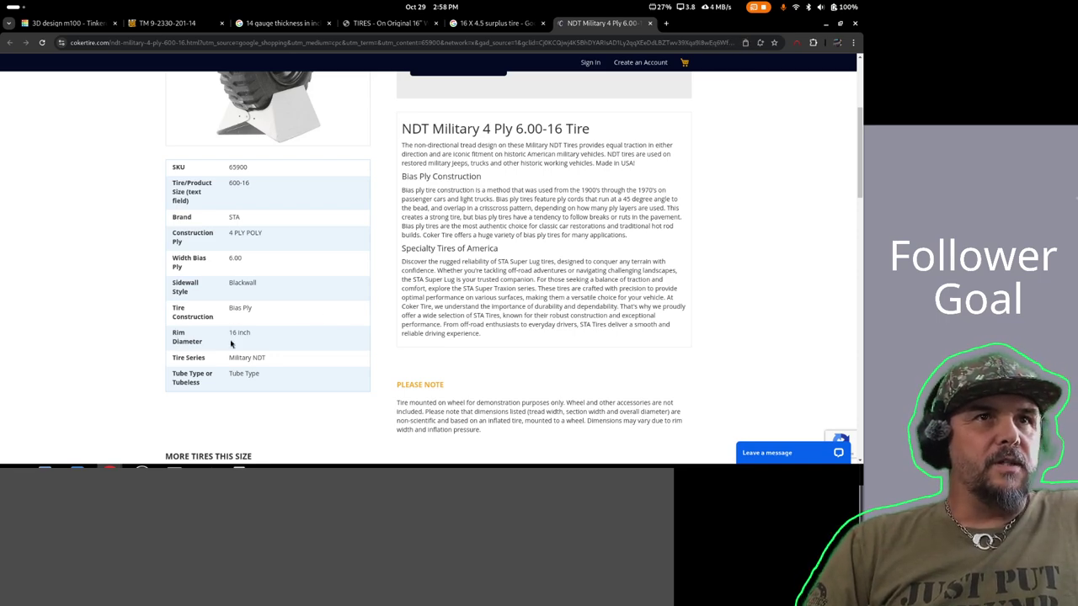
pyautogui.scroll(2, 352, 237)
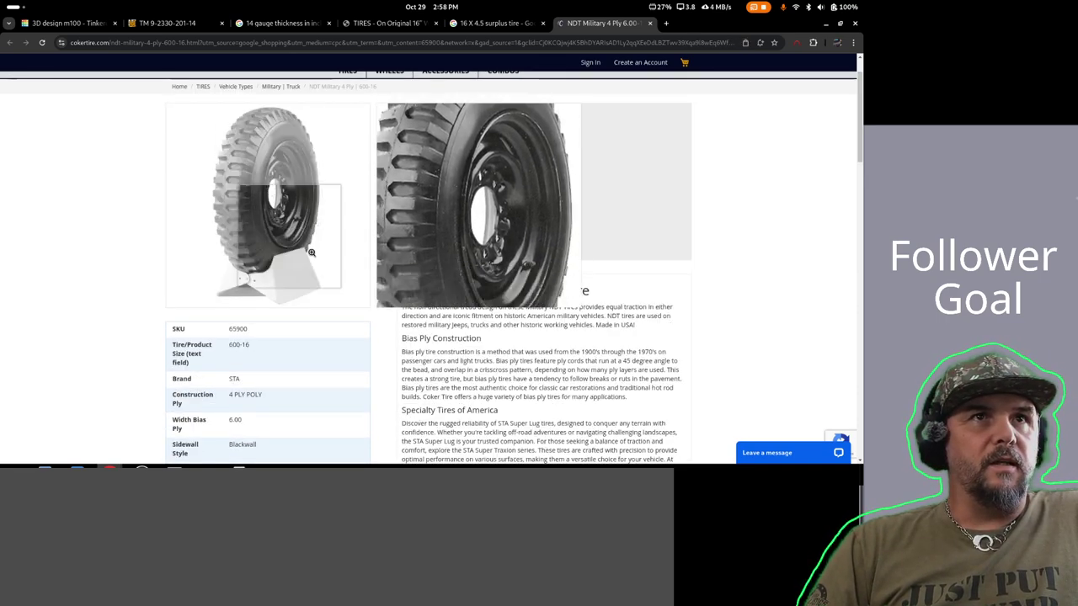
pyautogui.scroll(-2, 533, 341)
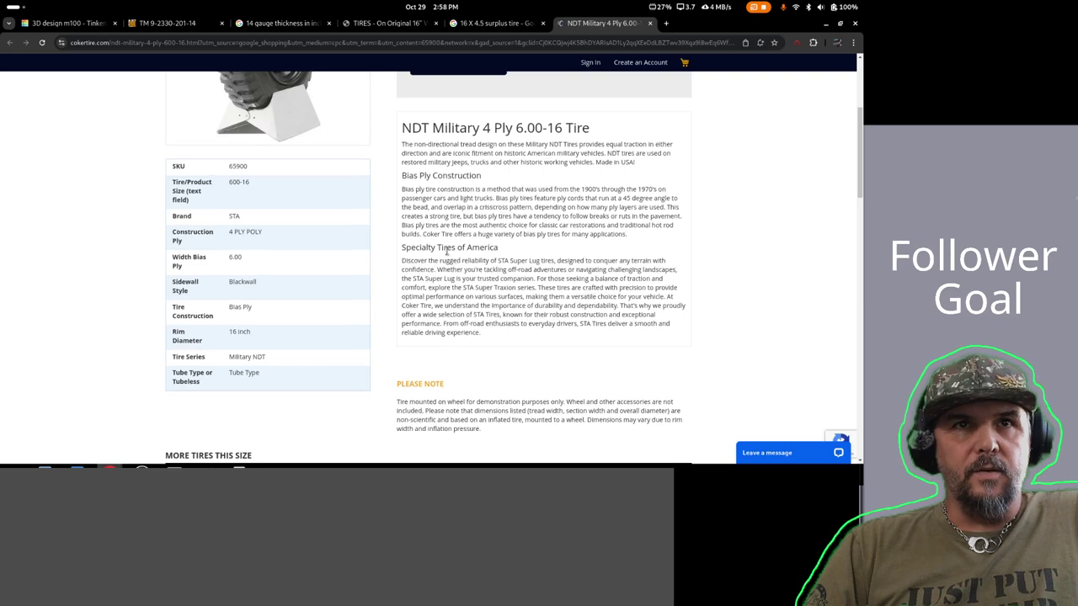
pyautogui.scroll(-3, 421, 257)
pyautogui.scroll(-1, 538, 240)
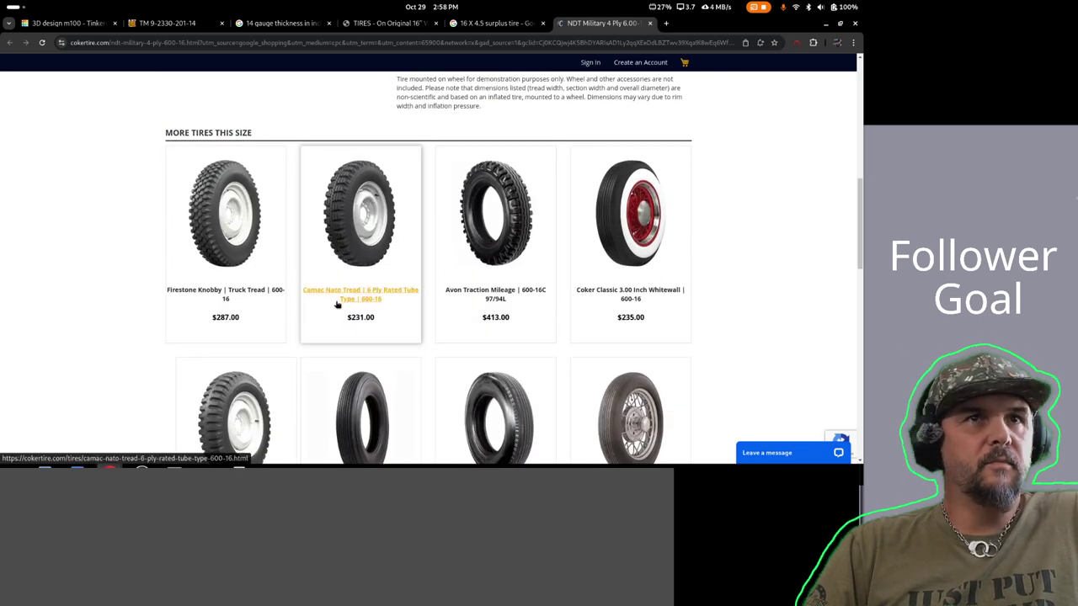
# - Open the Firestone Knobby Truck Tread 600-16 product page and examine its specification table for tire dimensions
pyautogui.click(192, 292)
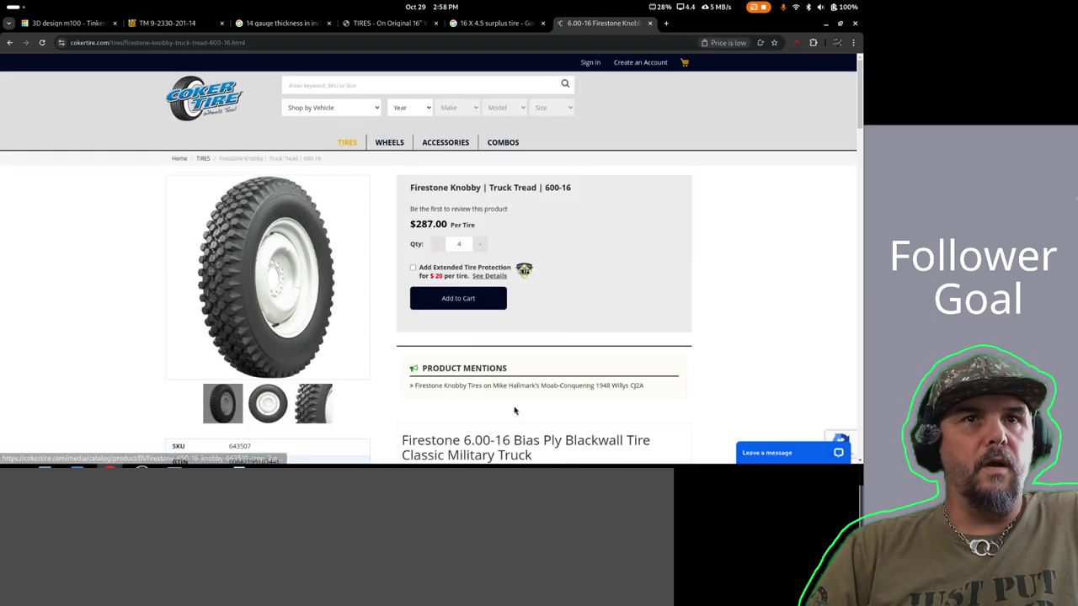
pyautogui.scroll(-3, 516, 407)
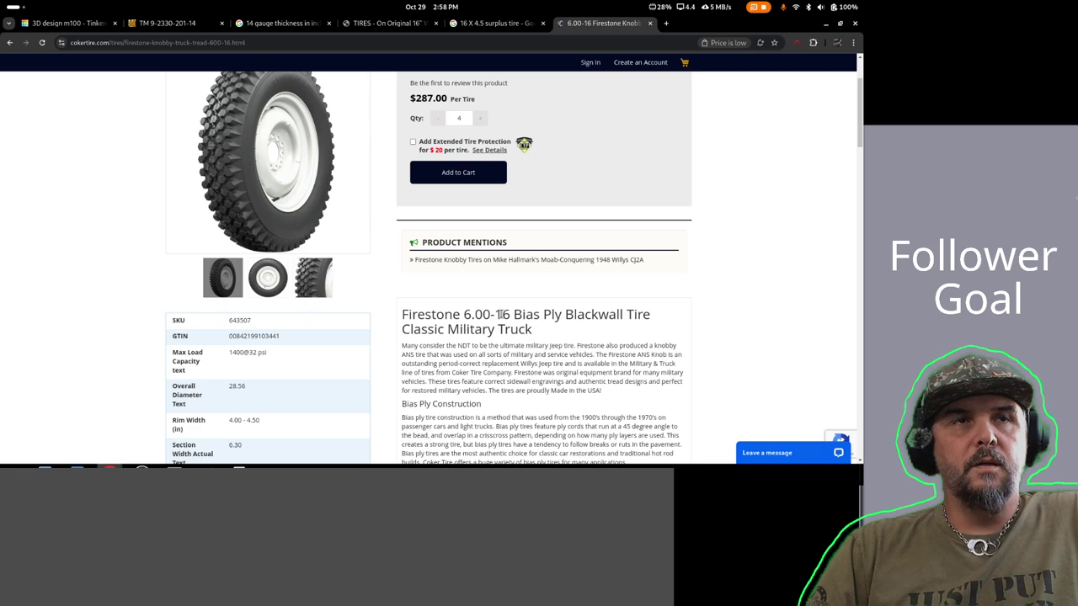
pyautogui.scroll(-4, 490, 332)
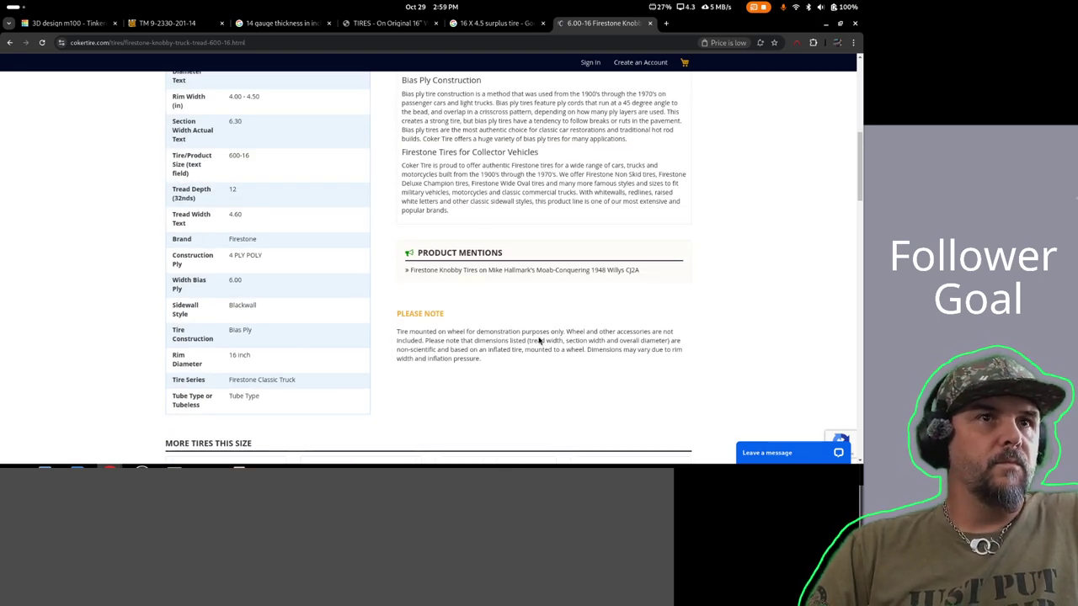
pyautogui.scroll(7, 291, 368)
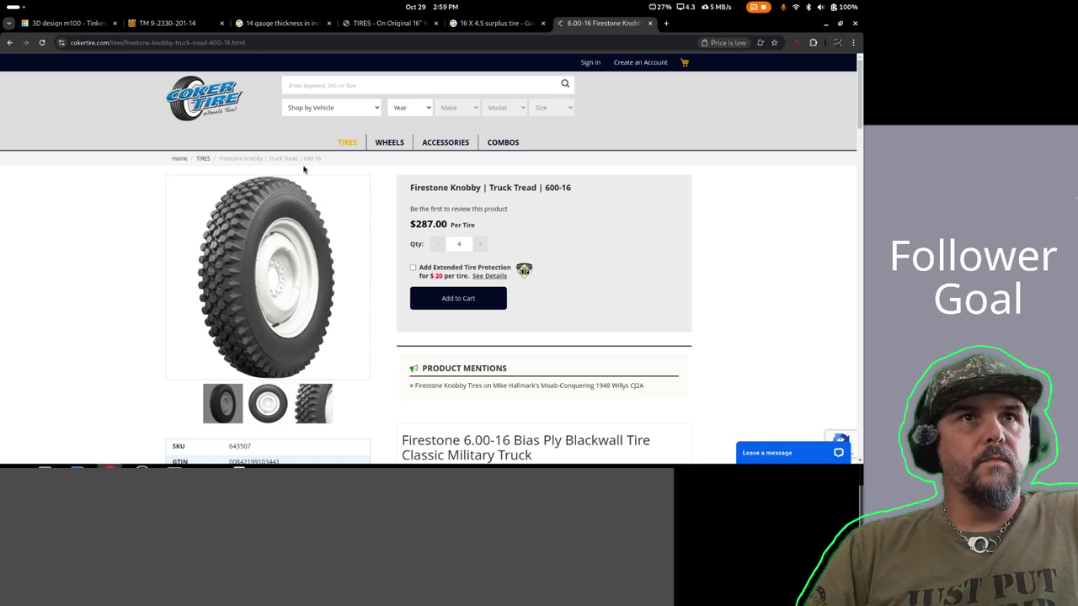
pyautogui.scroll(-7, 498, 215)
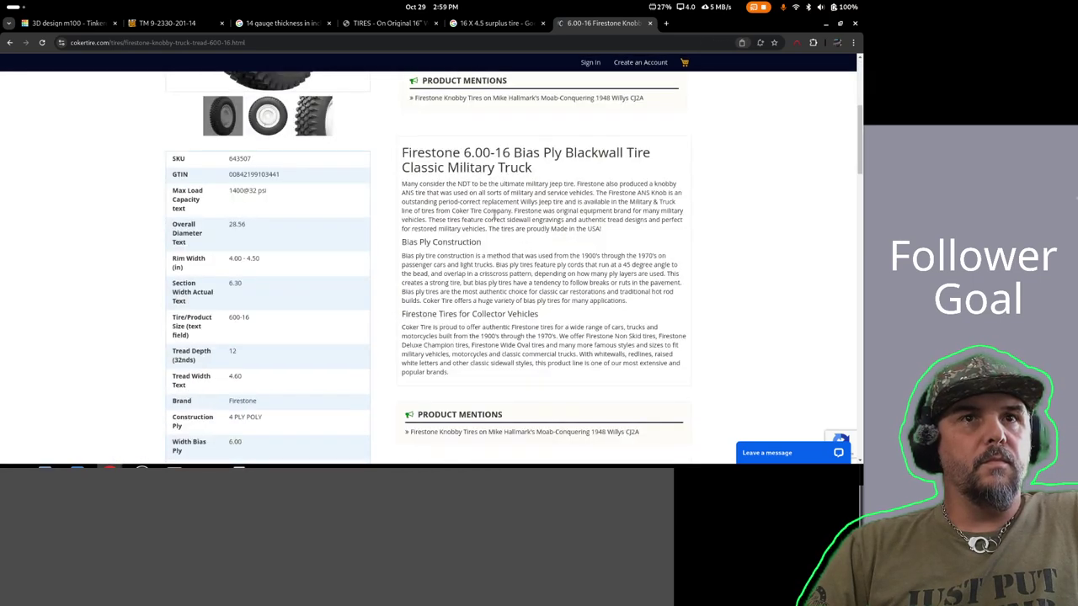
pyautogui.scroll(-3, 497, 215)
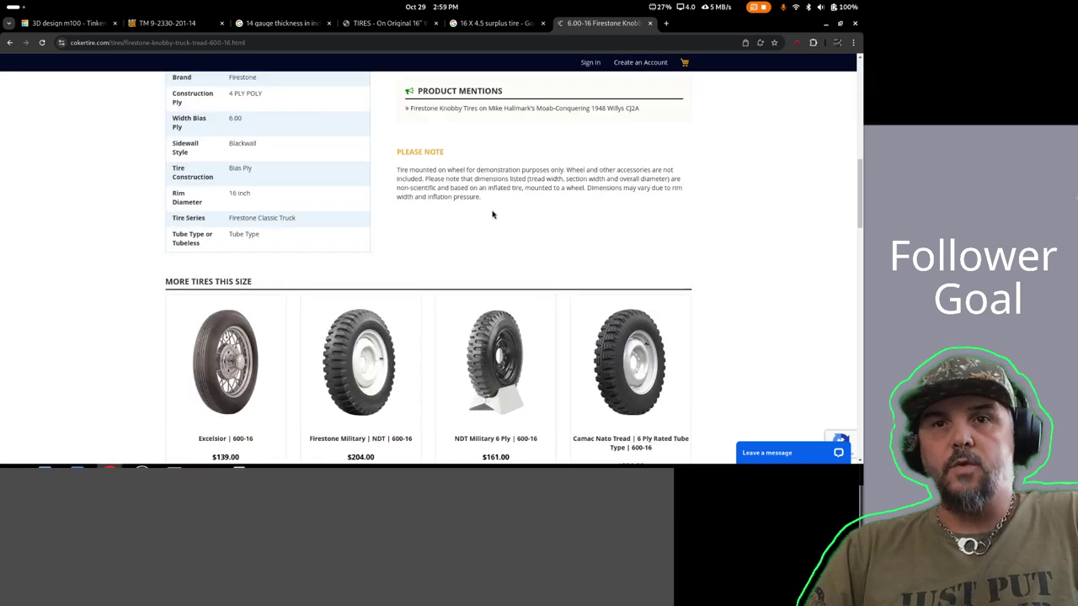
# - Look through the other 600-16 tires and accessories offered on the Firestone Knobby page
pyautogui.scroll(-7, 454, 337)
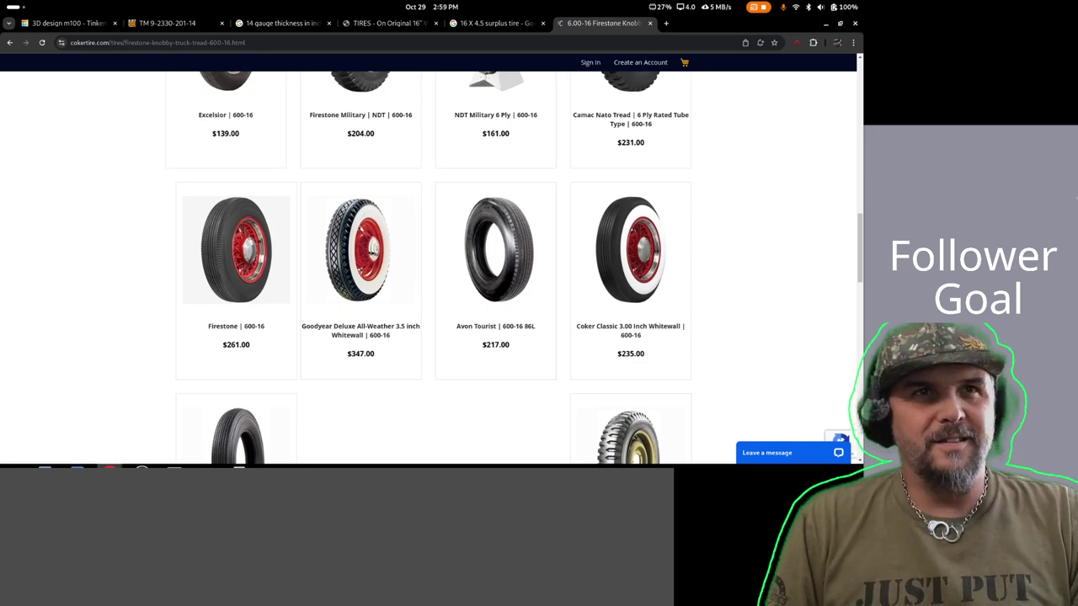
pyautogui.scroll(-5, 455, 286)
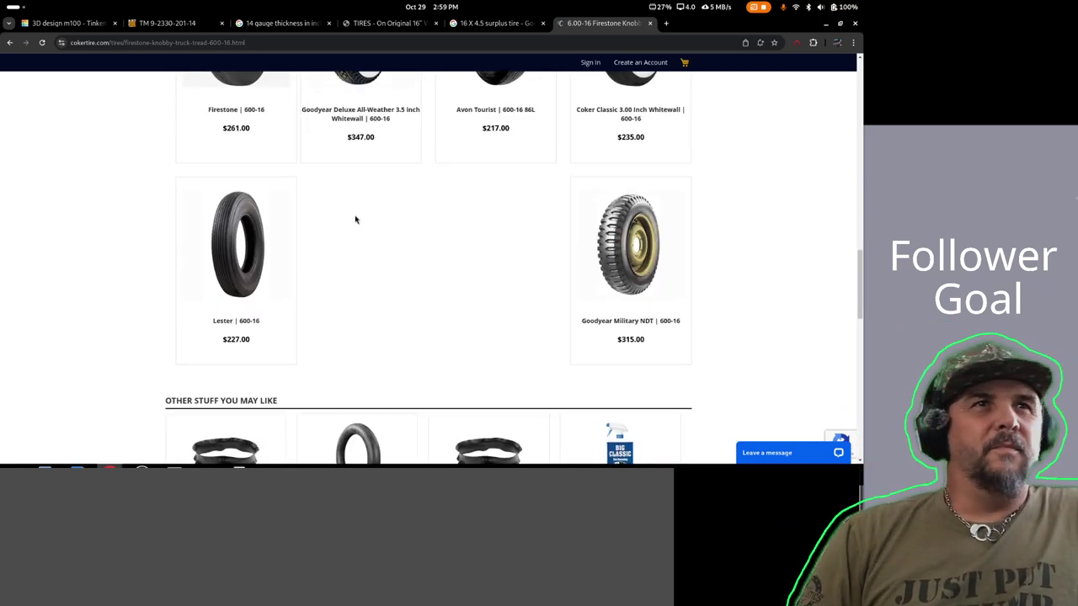
pyautogui.scroll(-2, 278, 176)
pyautogui.scroll(-2, 438, 168)
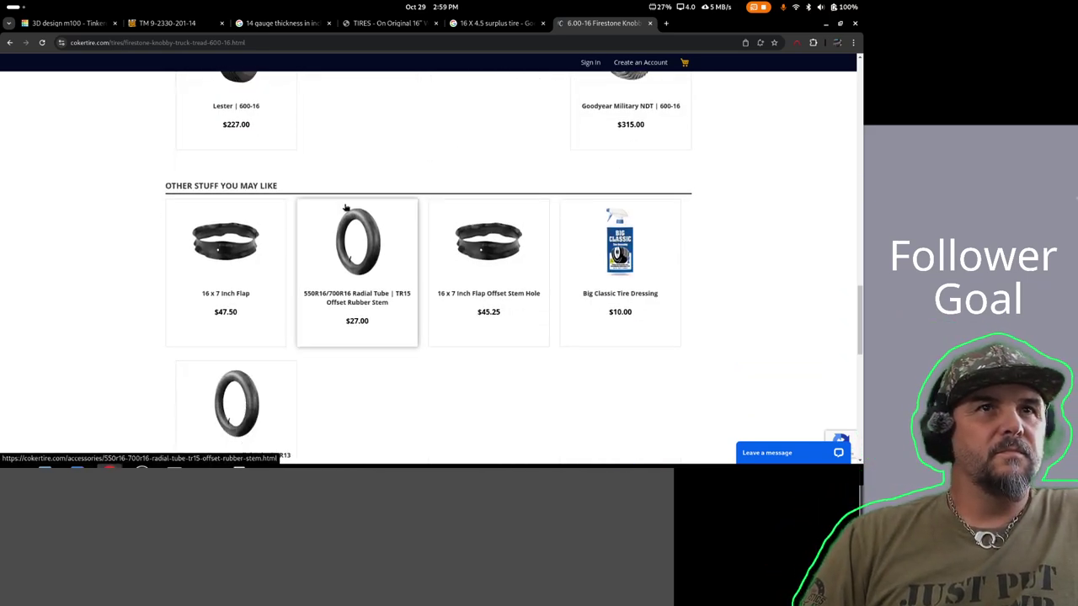
# - Return to the Firestone Knobby specification table and highlight the tire's overall diameter
pyautogui.scroll(7, 371, 235)
pyautogui.scroll(15, 383, 231)
pyautogui.scroll(-5, 366, 268)
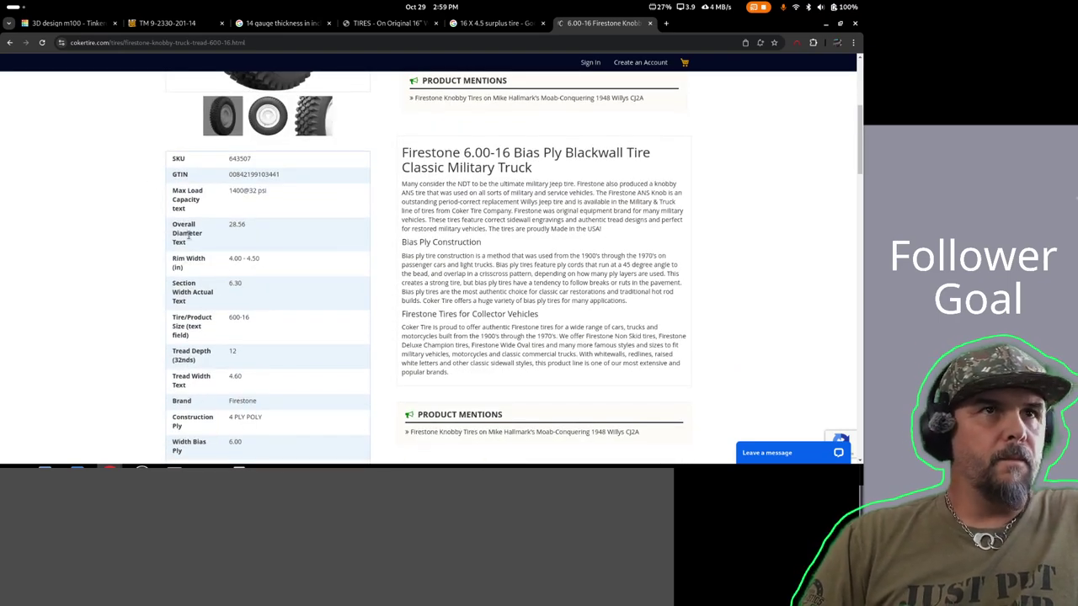
pyautogui.moveTo(231, 224); pyautogui.dragTo(253, 226)
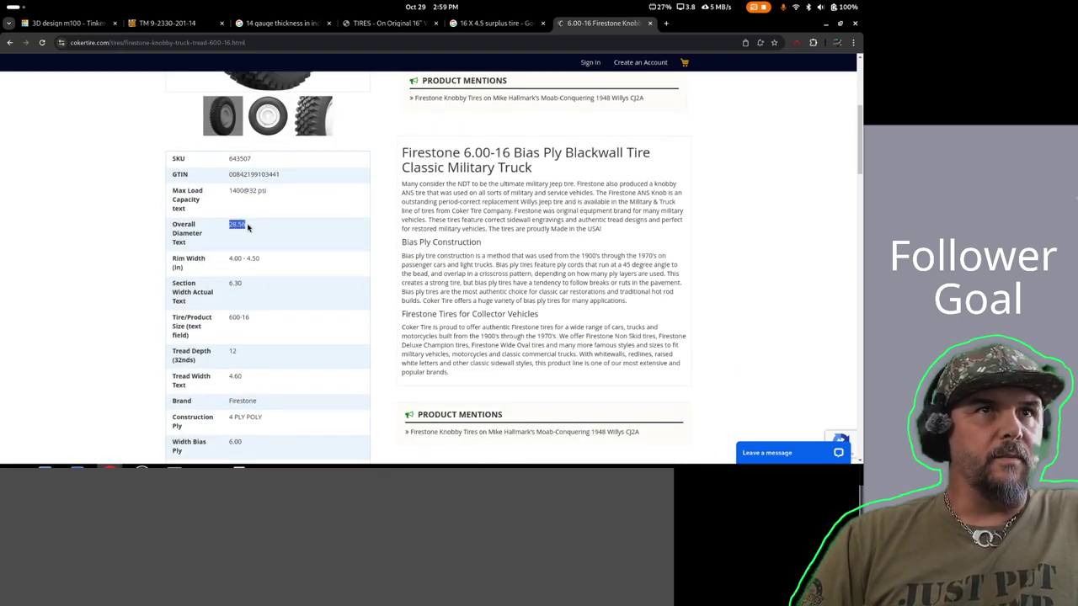
pyautogui.click(579, 246)
pyautogui.scroll(5, 120, 99)
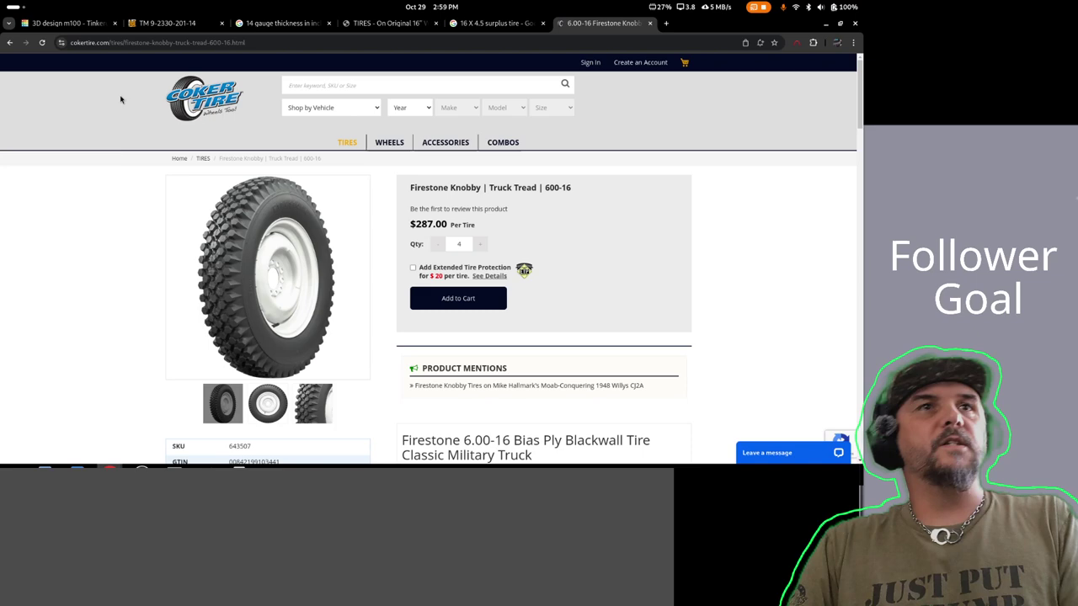
# - Go back to the NDT Military 4 Ply 600-16 page and check its specifications for an overall diameter
pyautogui.click(10, 42)
pyautogui.scroll(5, 228, 241)
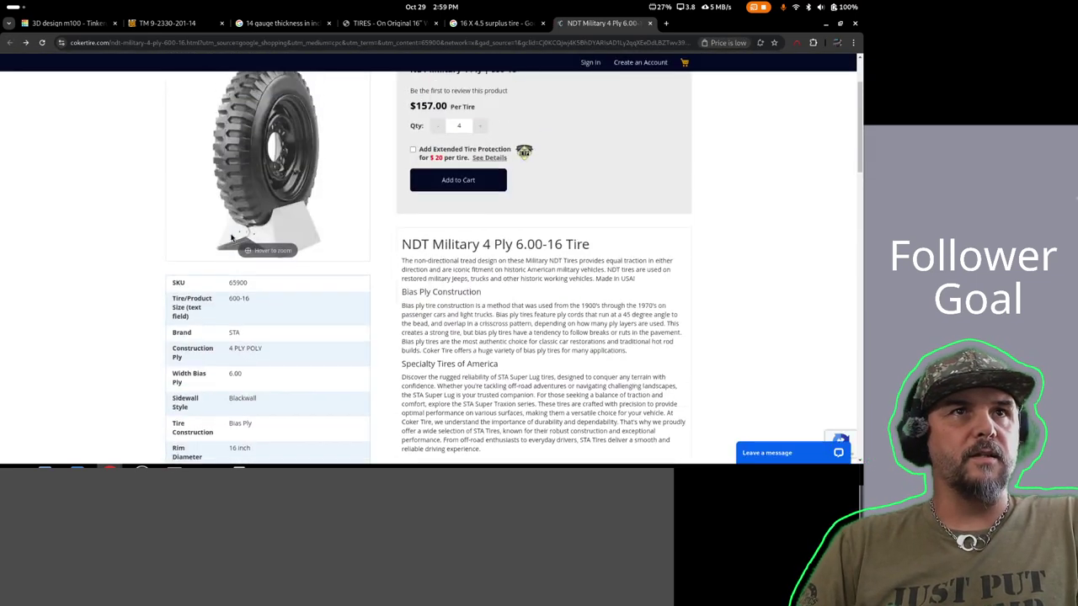
pyautogui.scroll(-1, 194, 311)
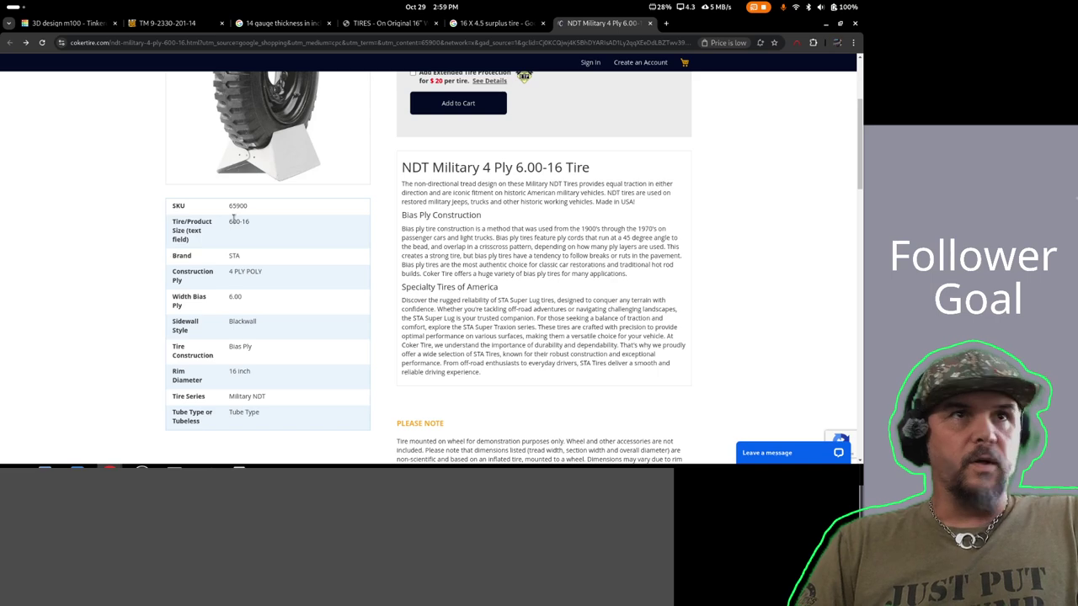
pyautogui.scroll(-3, 458, 237)
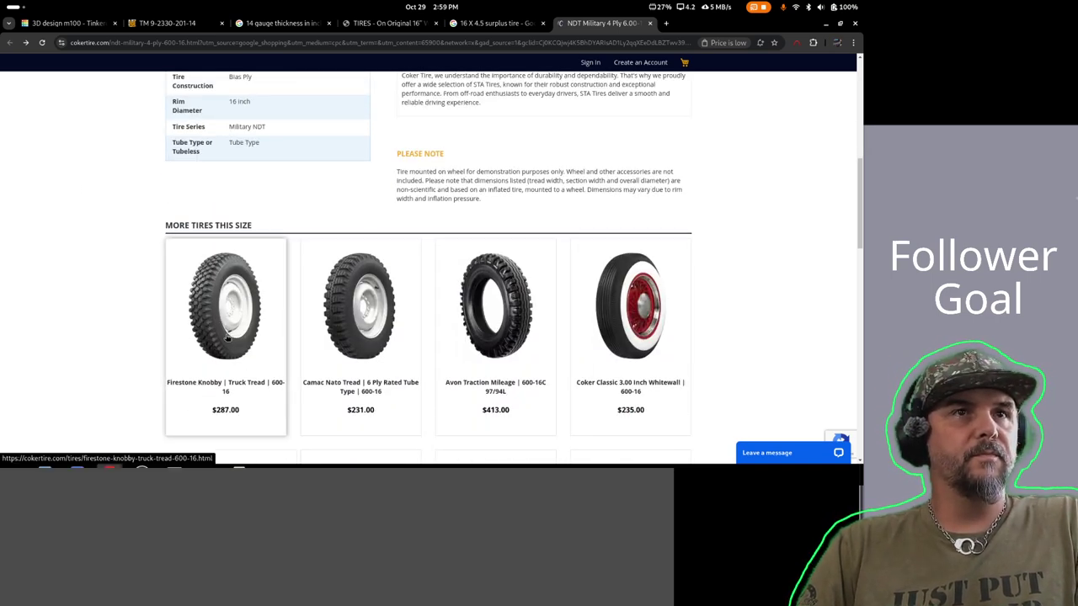
# - Reopen the Firestone Knobby Truck Tread 600-16 page and select its overall diameter value
pyautogui.click(238, 325)
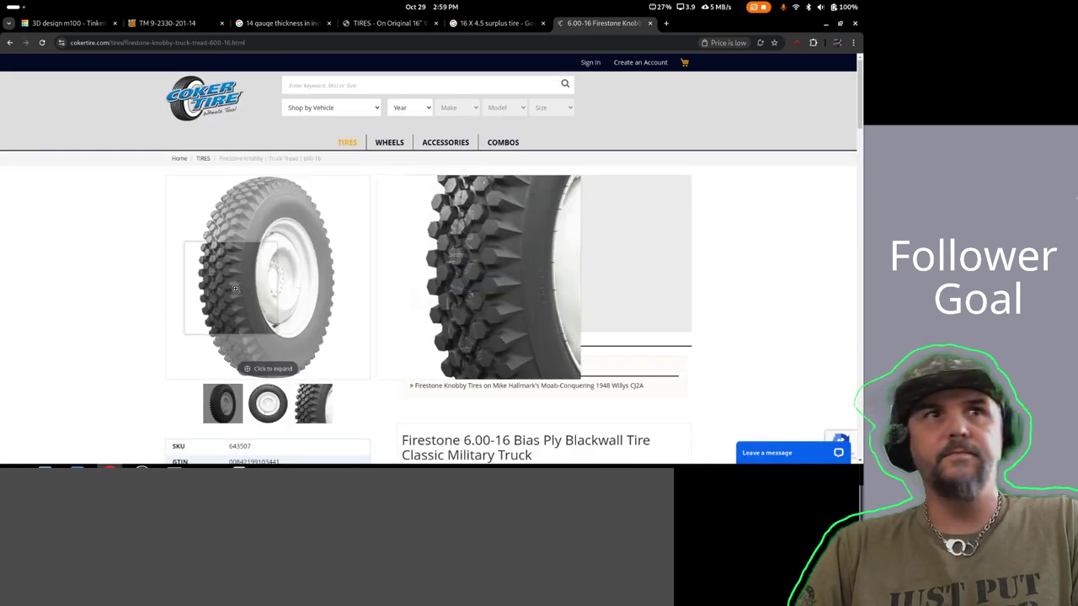
pyautogui.scroll(-3, 235, 379)
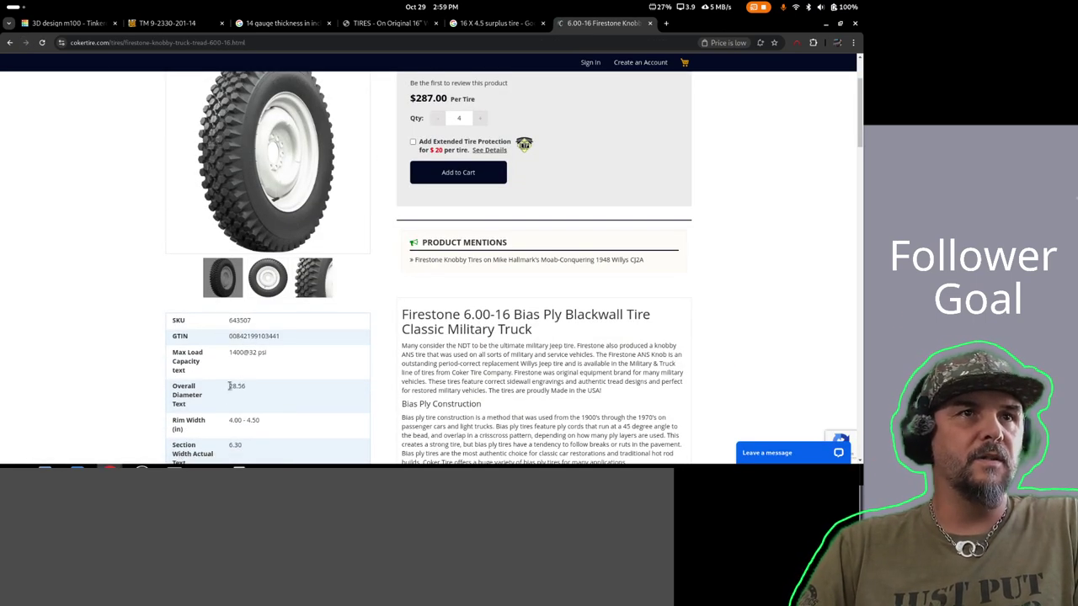
pyautogui.moveTo(229, 386); pyautogui.dragTo(251, 390)
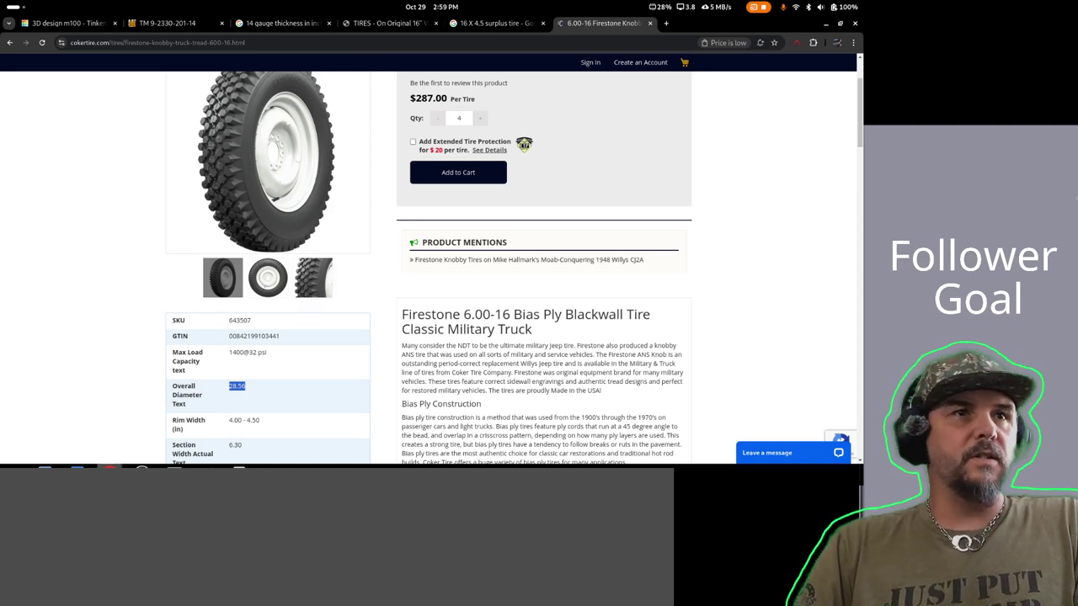
# - Switch to the Google Photos window to examine the real trailer's wheel under its fender, and minimize that window
pyautogui.moveTo(142, 466)
pyautogui.click(632, 391)
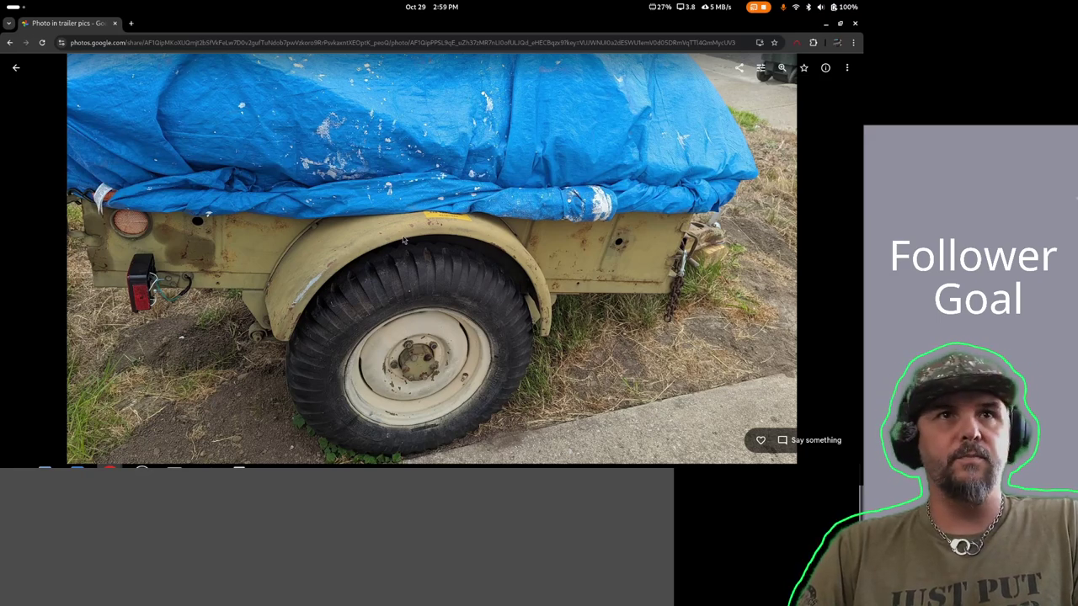
pyautogui.click(825, 24)
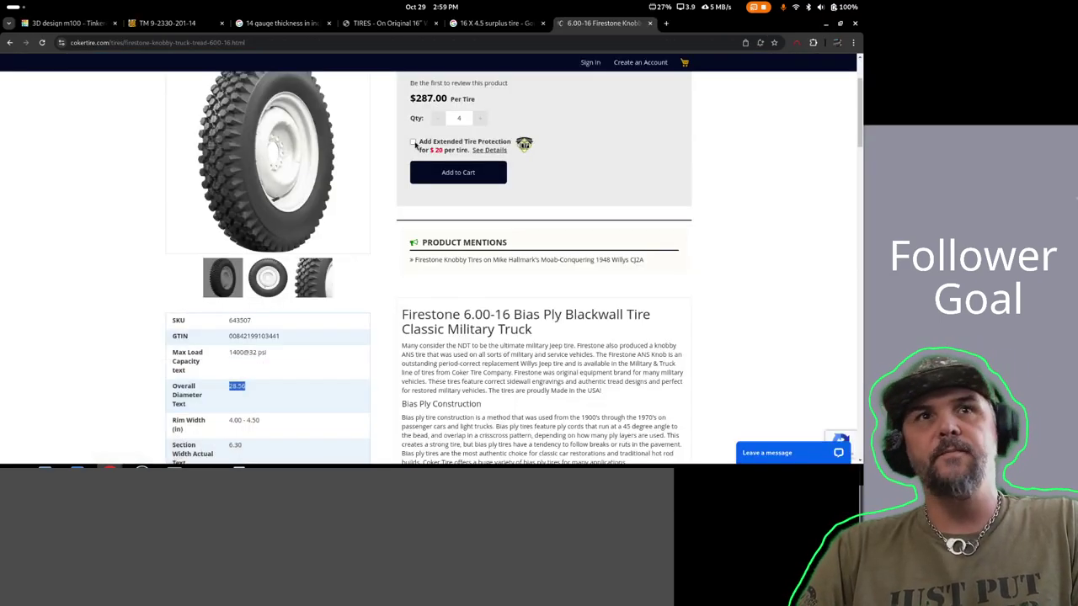
# - Switch to the Tinkercad m100 design and set the wheel cylinder's vertical dimension to 2.85
pyautogui.click(44, 25)
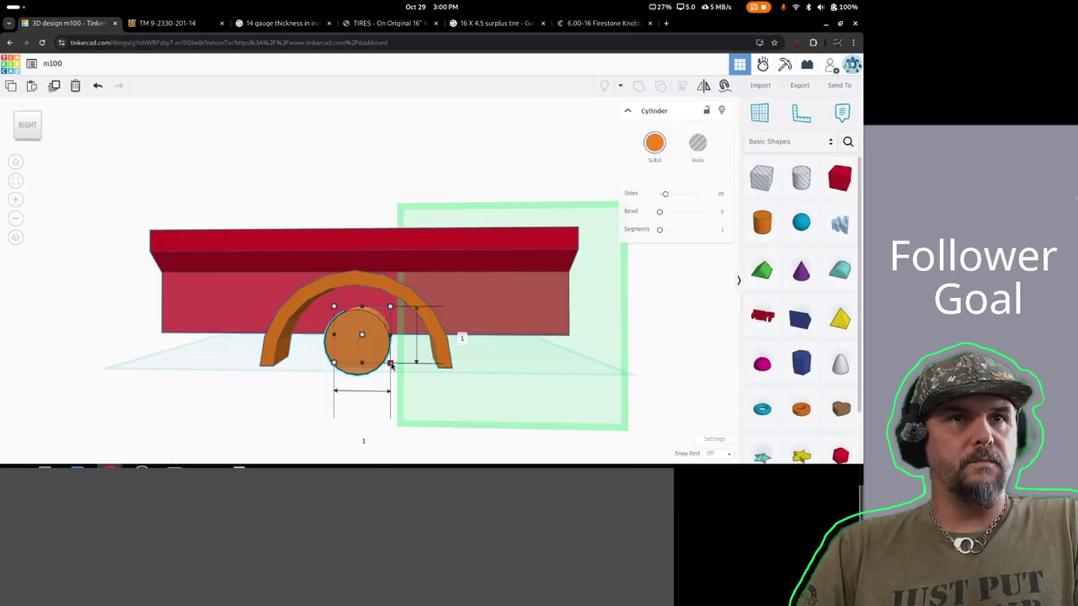
pyautogui.click(459, 336)
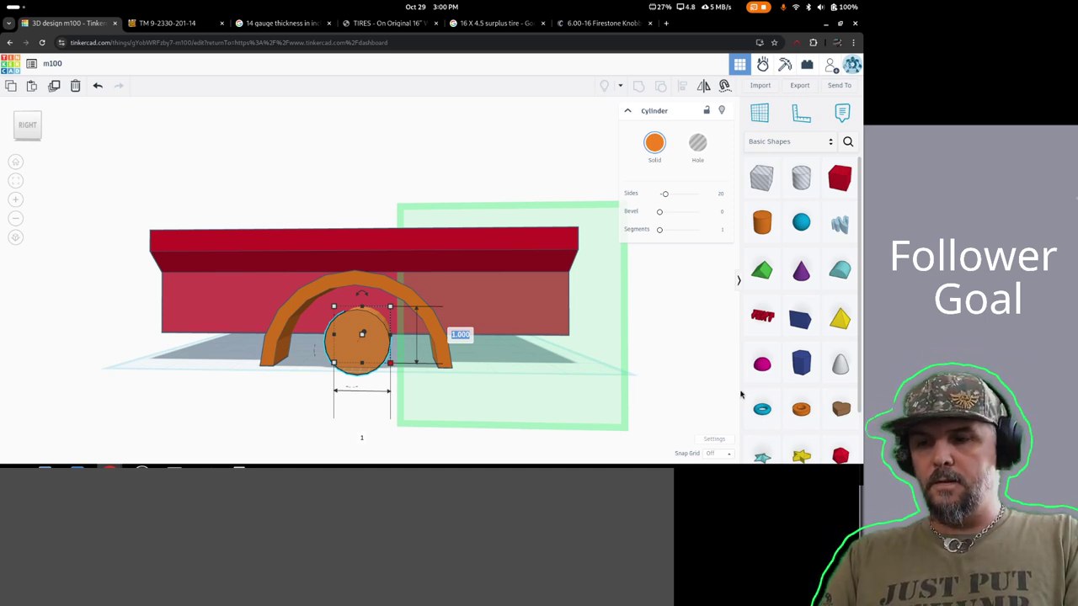
pyautogui.write('2.85')
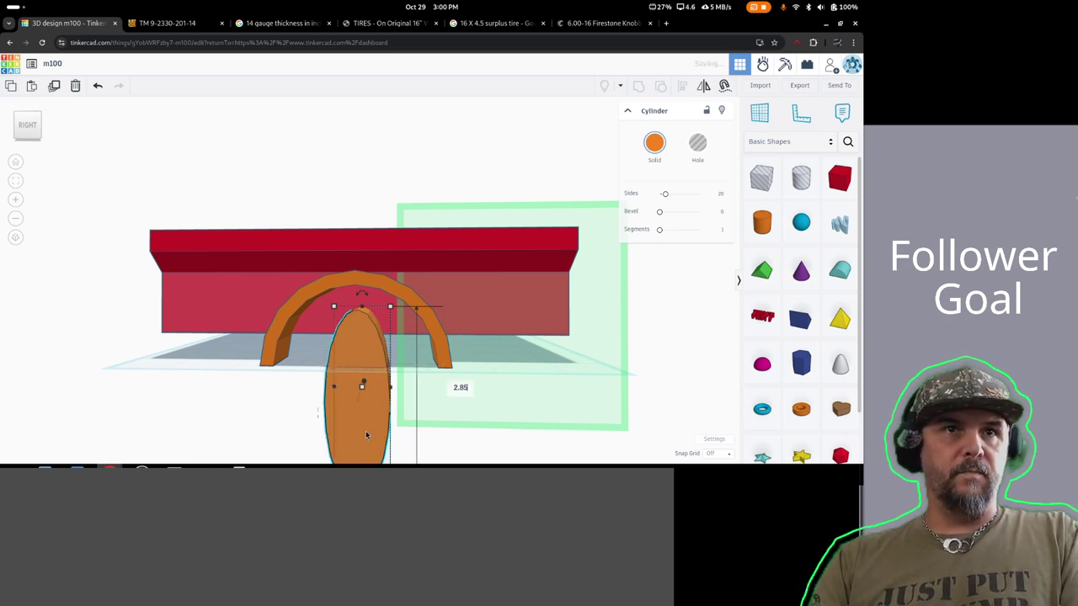
pyautogui.press('Return')
pyautogui.scroll(-2, 479, 404)
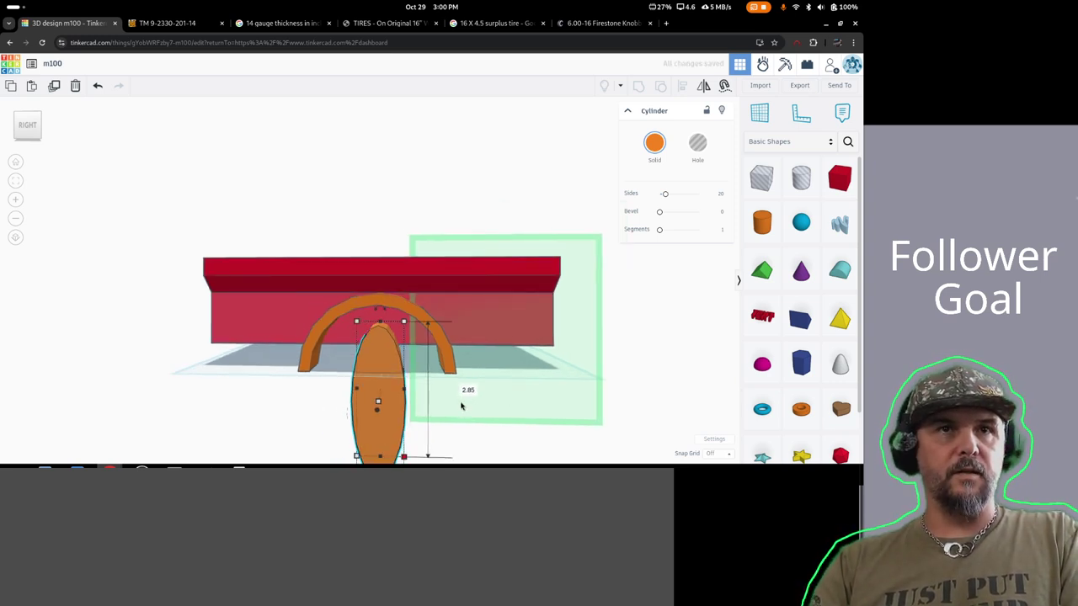
pyautogui.moveTo(507, 421); pyautogui.dragTo(507, 366, button='middle')
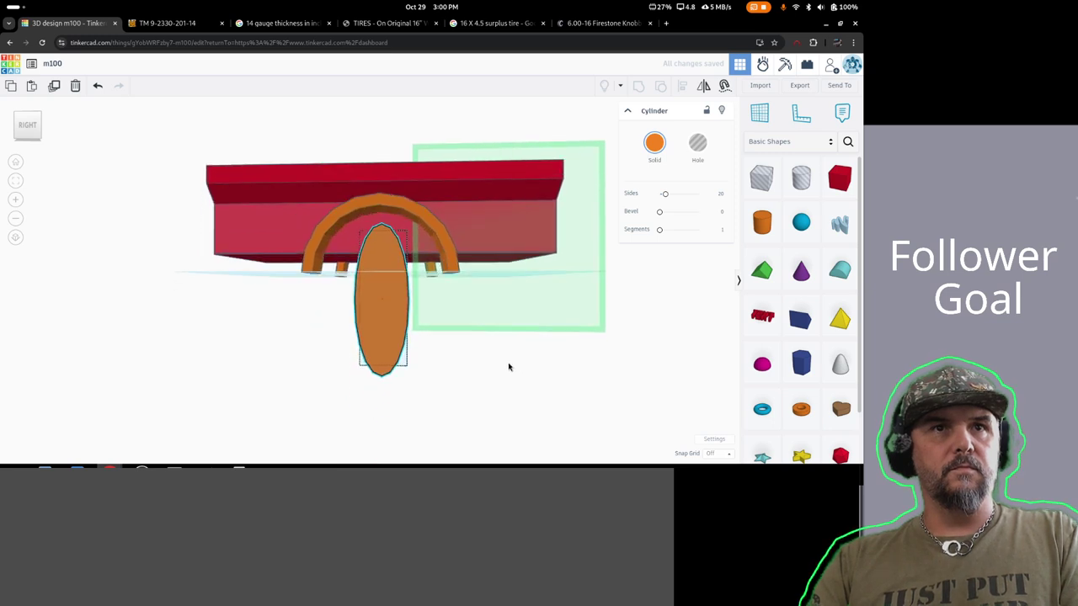
# - Set the wheel cylinder's horizontal dimension to 2.85 and move the wheel so it is centered beneath the fender arch
pyautogui.moveTo(383, 367)
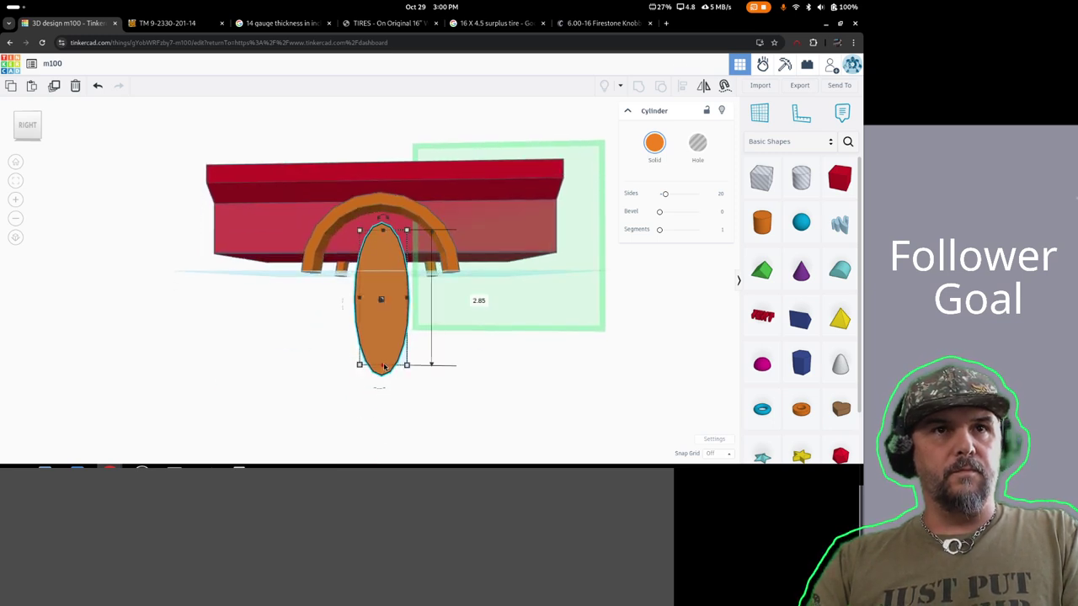
pyautogui.moveTo(407, 299)
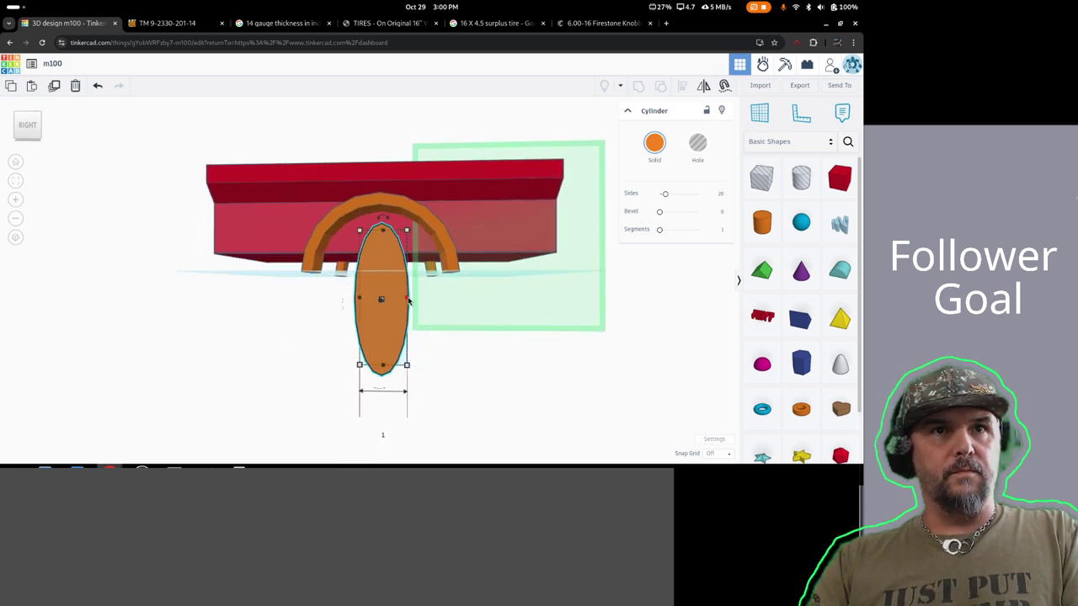
pyautogui.click(382, 437)
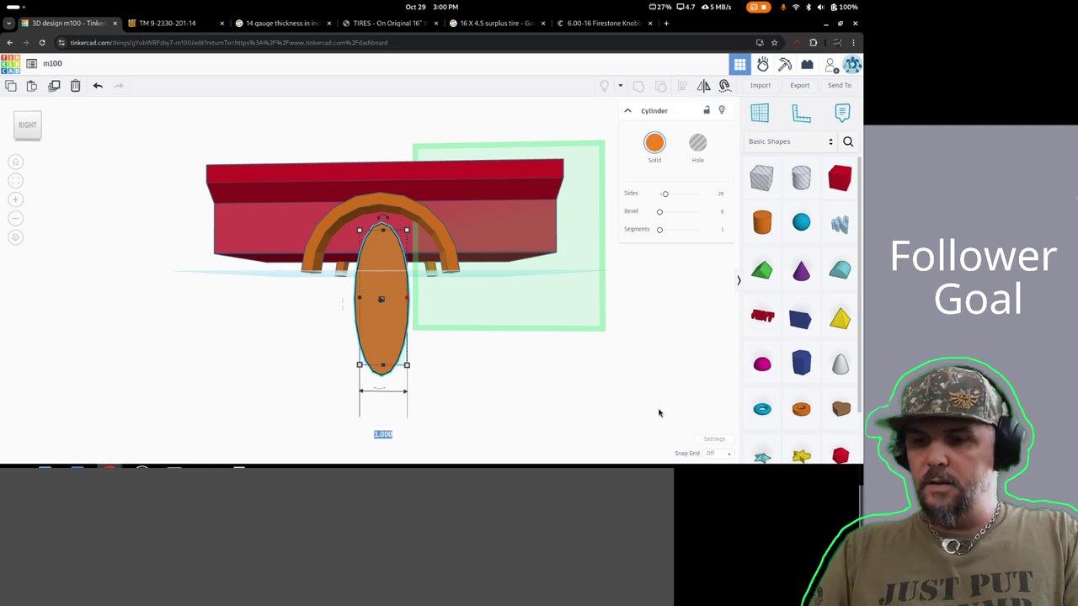
pyautogui.write('2.85')
pyautogui.press('Return')
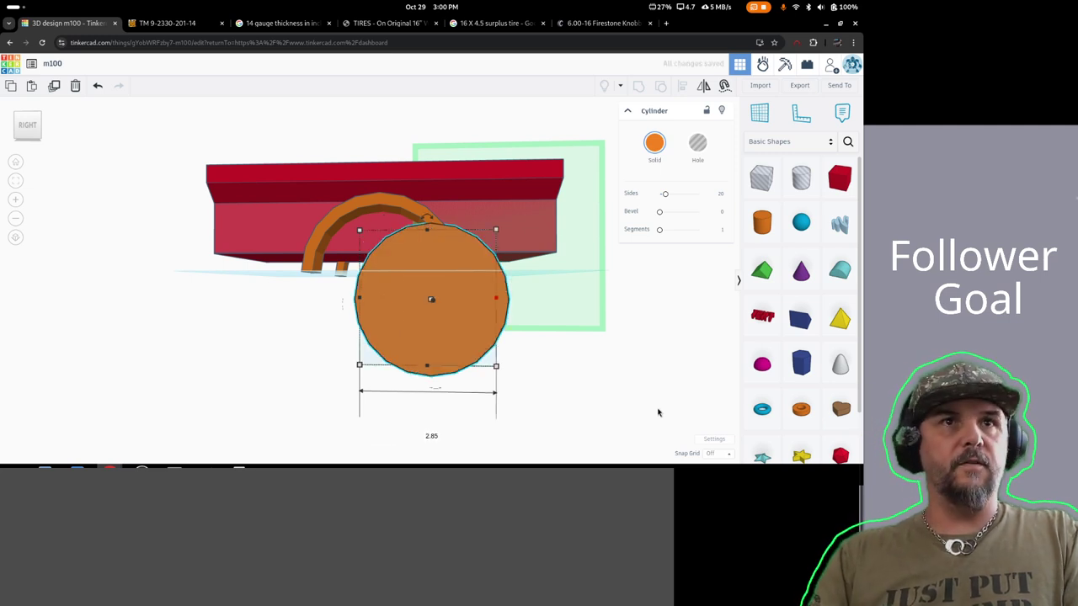
pyautogui.moveTo(473, 311); pyautogui.dragTo(419, 296)
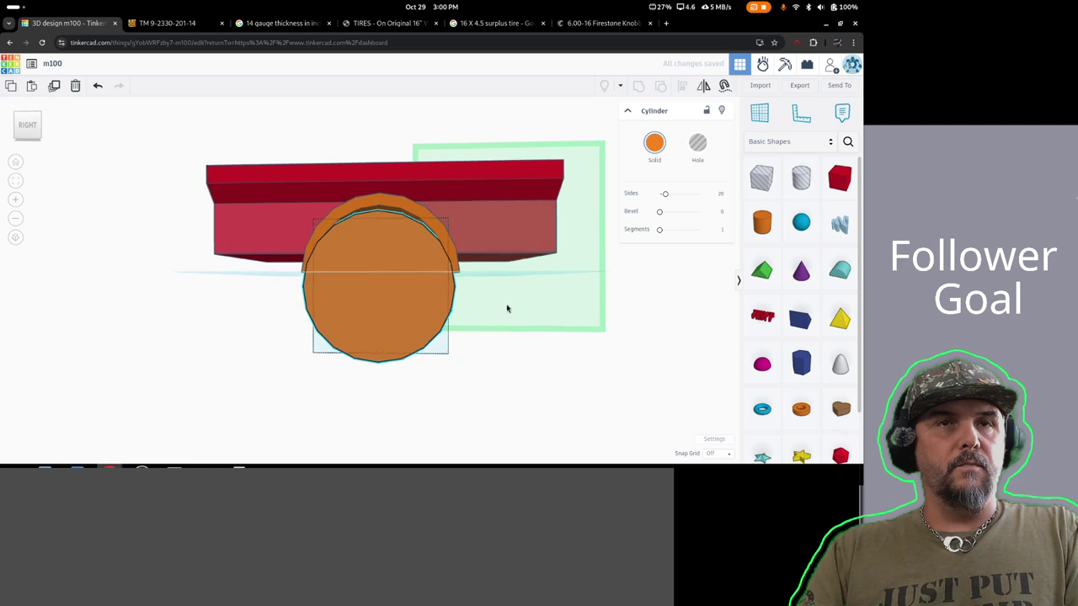
pyautogui.moveTo(505, 308); pyautogui.dragTo(612, 300, button='right')
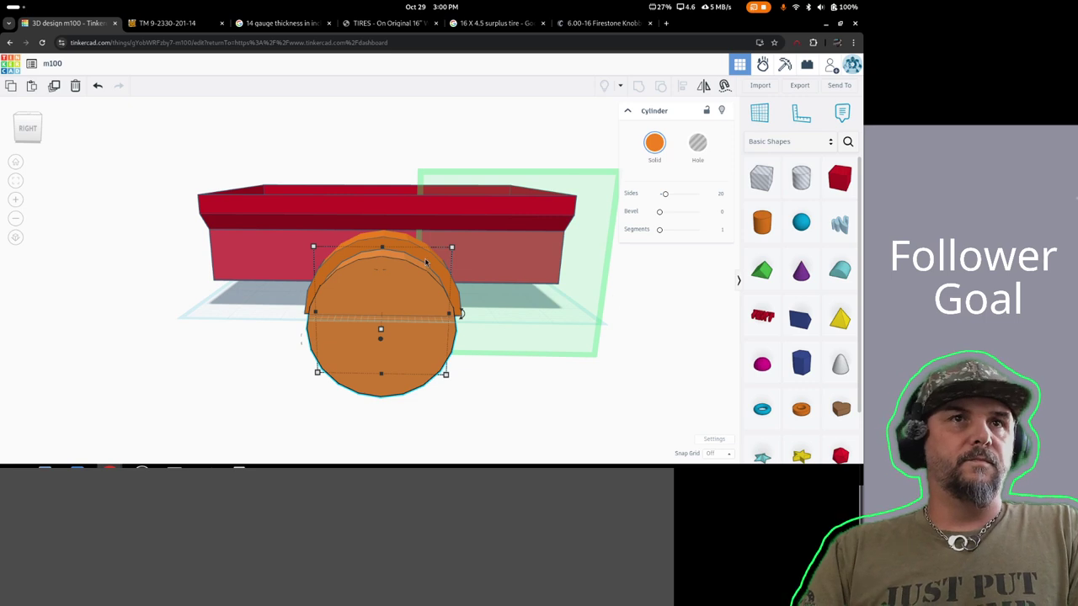
# - Stretch the fender shape lengthwise at both ends so it clears the wheel evenly on each side
pyautogui.click(388, 243)
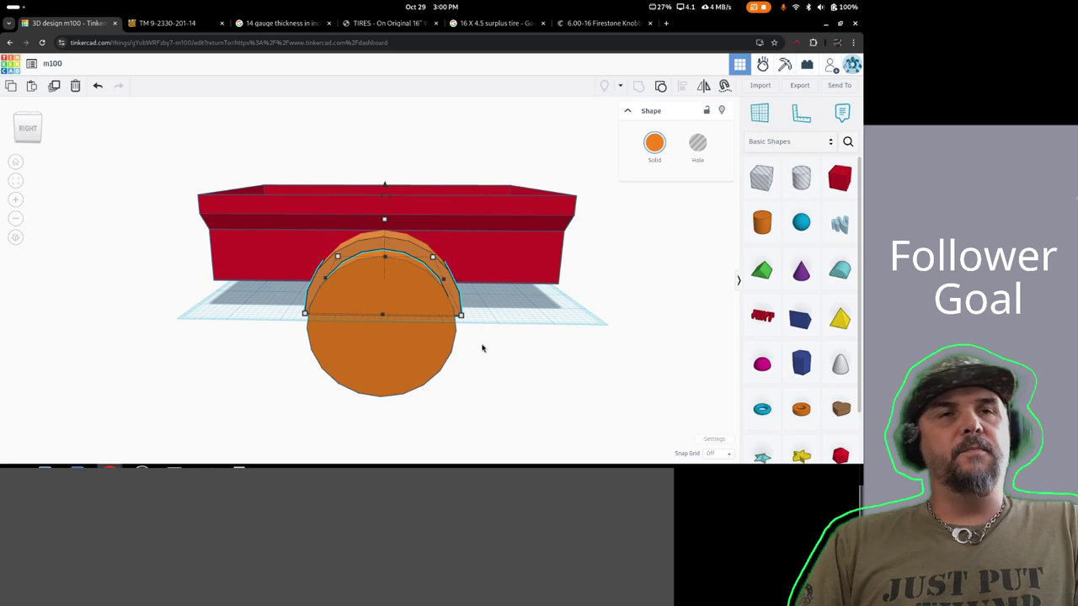
pyautogui.moveTo(483, 348); pyautogui.dragTo(517, 324, button='right')
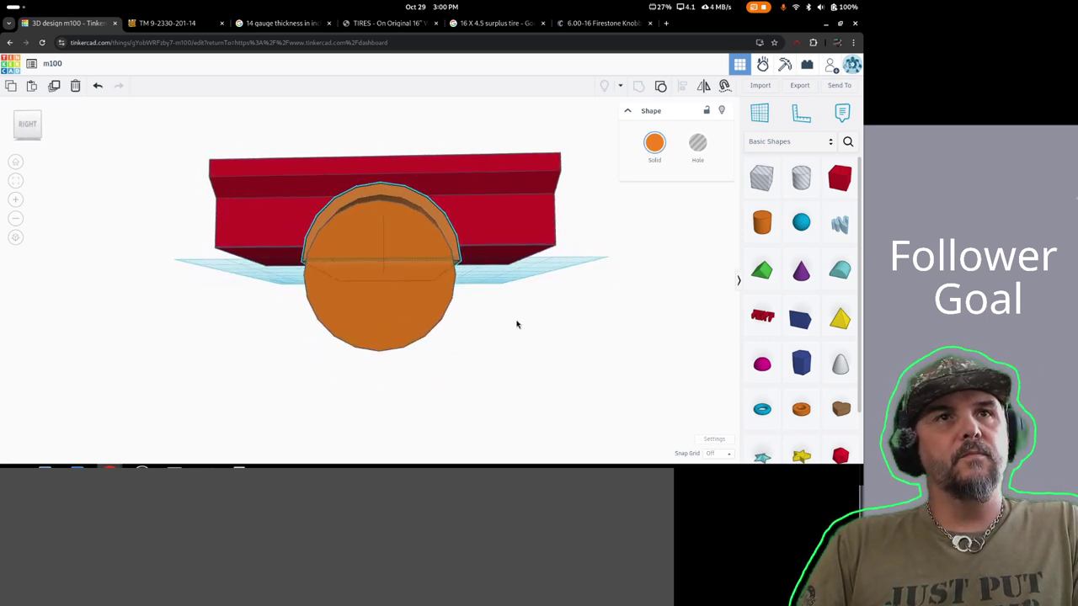
pyautogui.click(316, 235)
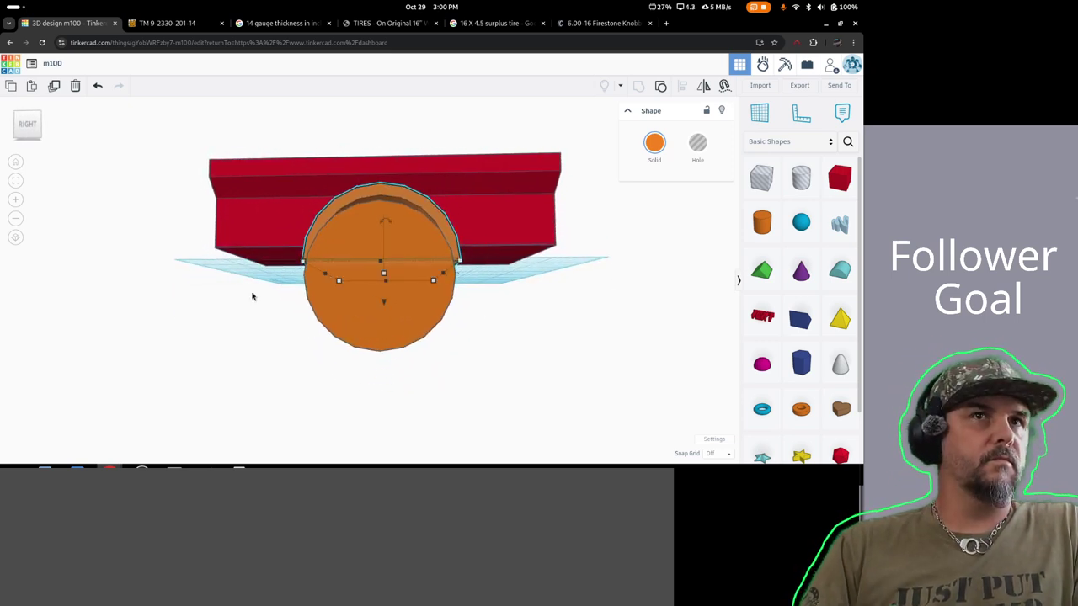
pyautogui.moveTo(252, 296); pyautogui.dragTo(257, 325, button='right')
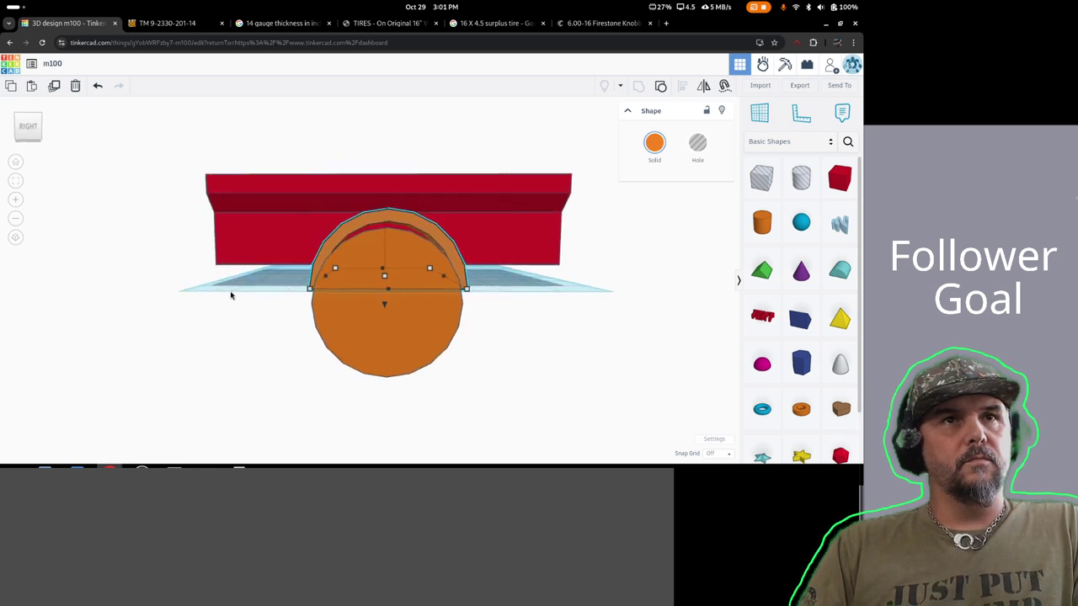
pyautogui.moveTo(319, 278); pyautogui.dragTo(331, 280)
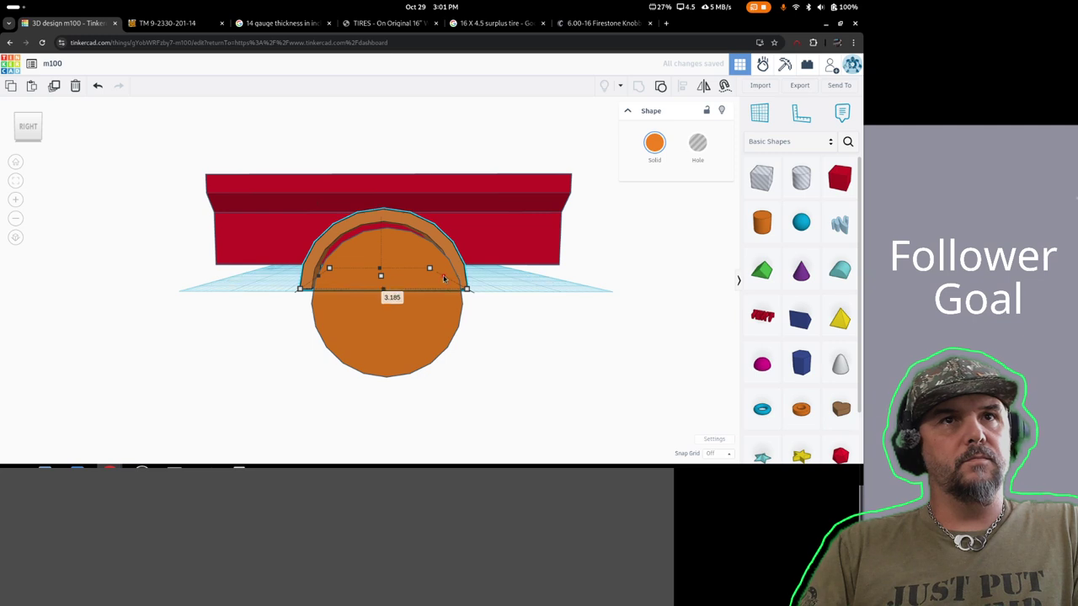
pyautogui.click(578, 295)
pyautogui.moveTo(578, 295); pyautogui.dragTo(510, 277, button='right')
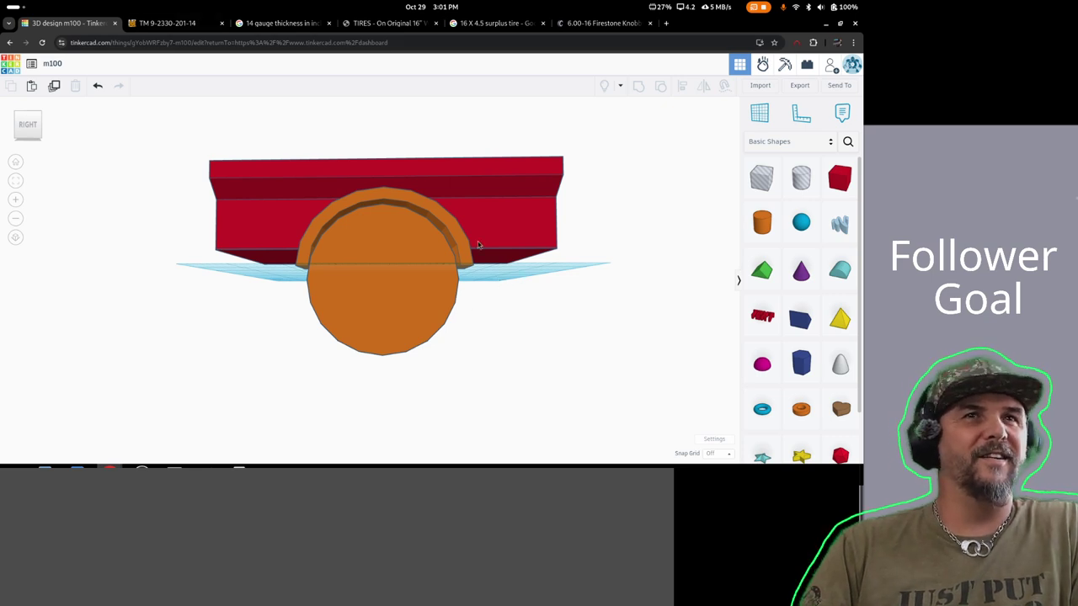
pyautogui.moveTo(495, 284)
pyautogui.mouseDown(button='right')
pyautogui.moveTo(505, 272)
pyautogui.moveTo(510, 283)
pyautogui.mouseUp(button='right')
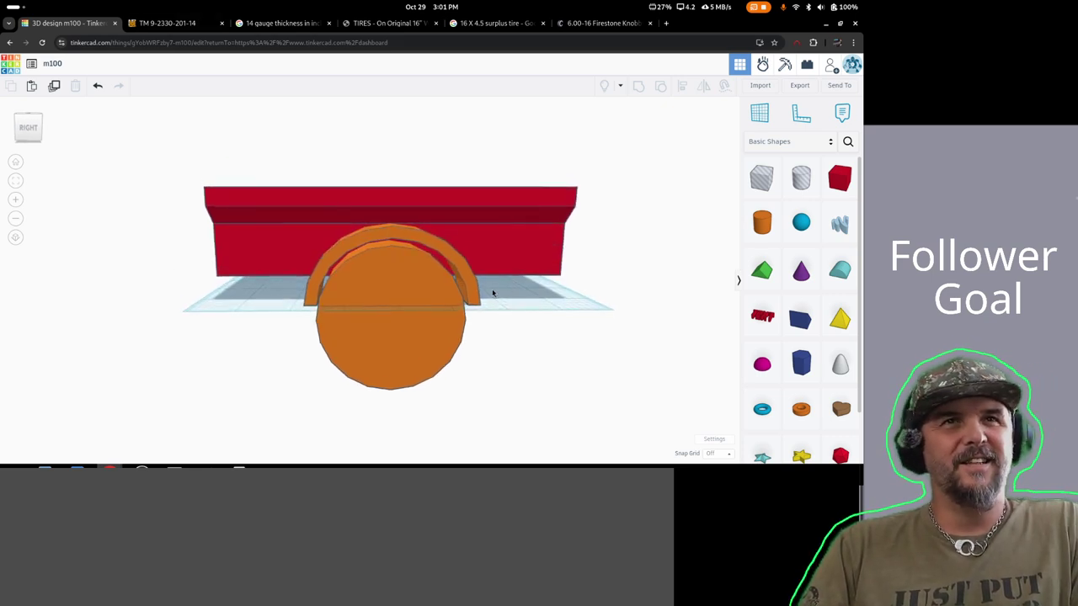
# - Revisit the Firestone Knobby tire page and the Google Photos trailer picture to compare the real wheel-to-fender fit, and minimize the photo window
pyautogui.click(590, 24)
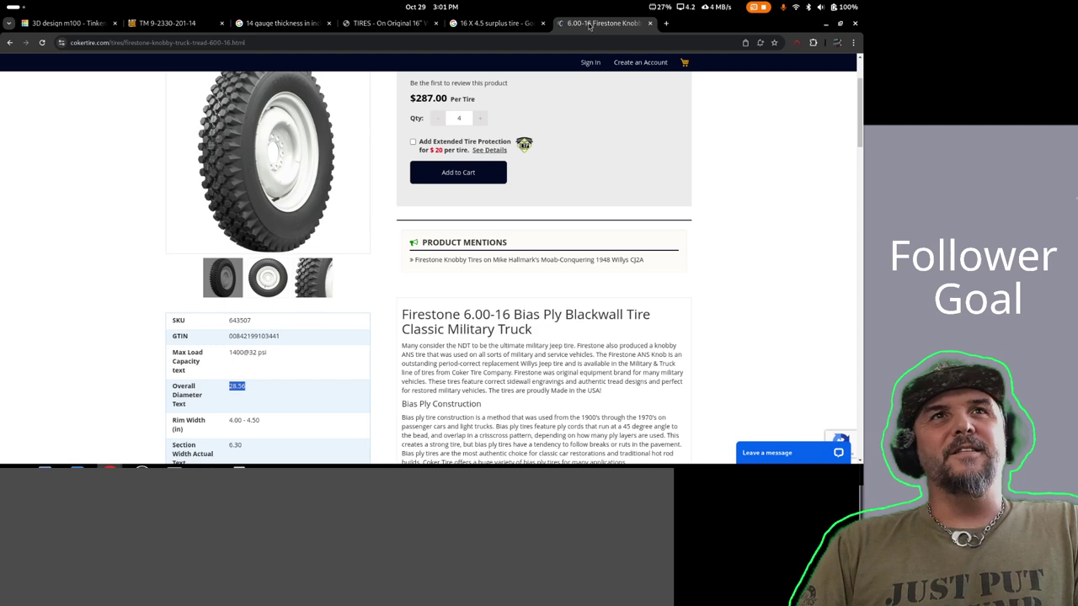
pyautogui.moveTo(109, 466)
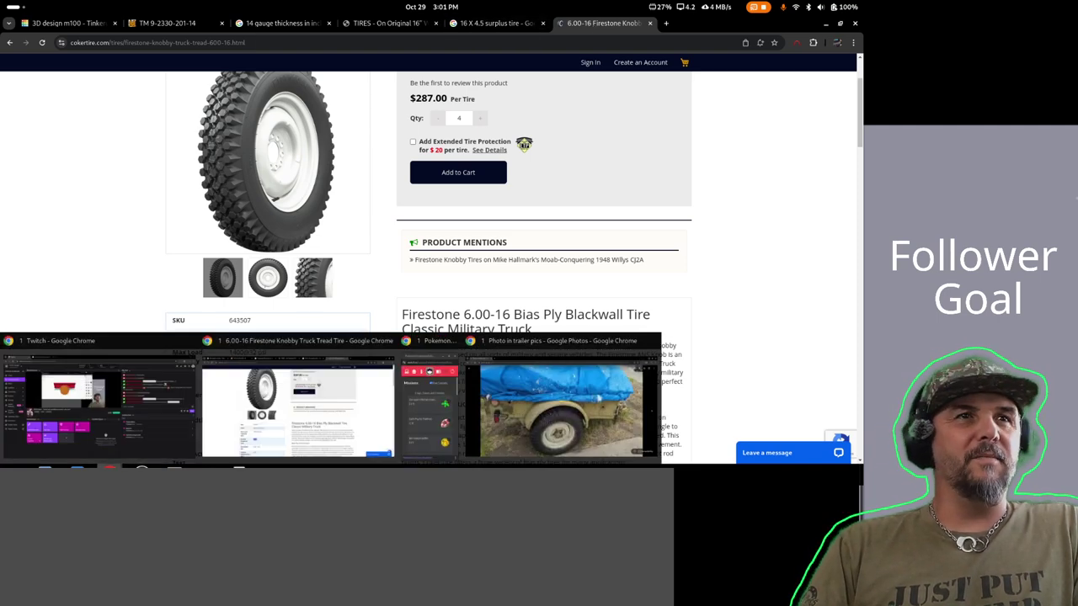
pyautogui.click(562, 408)
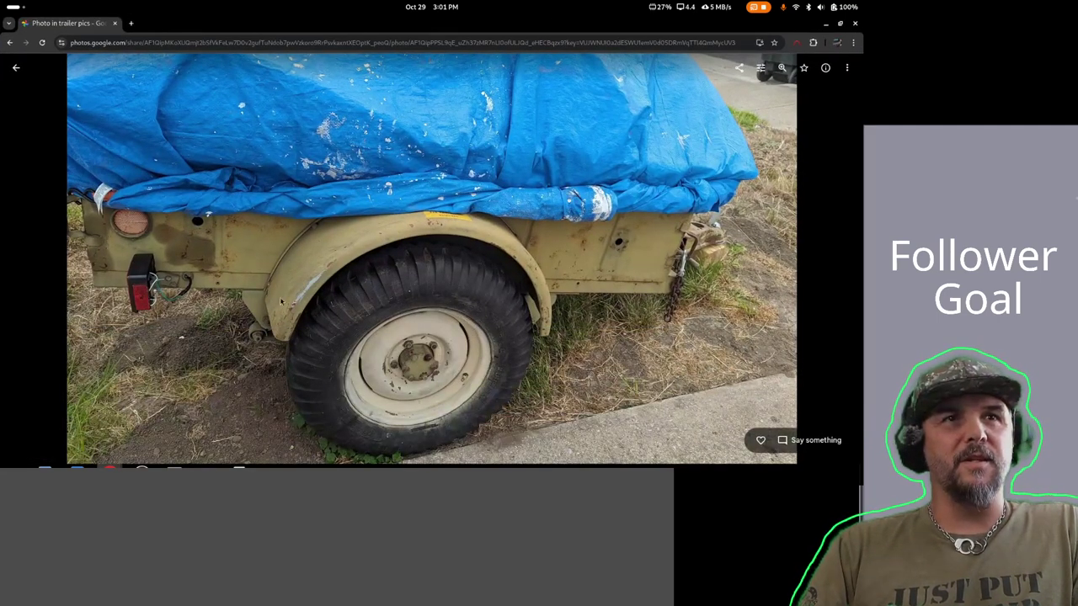
pyautogui.rightClick(581, 355)
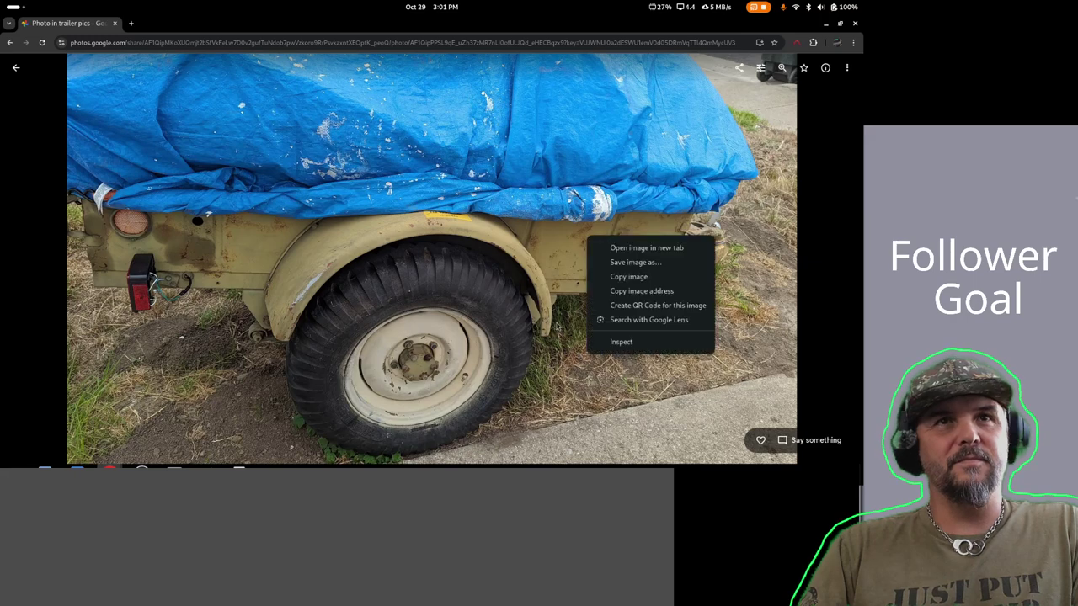
pyautogui.click(537, 350)
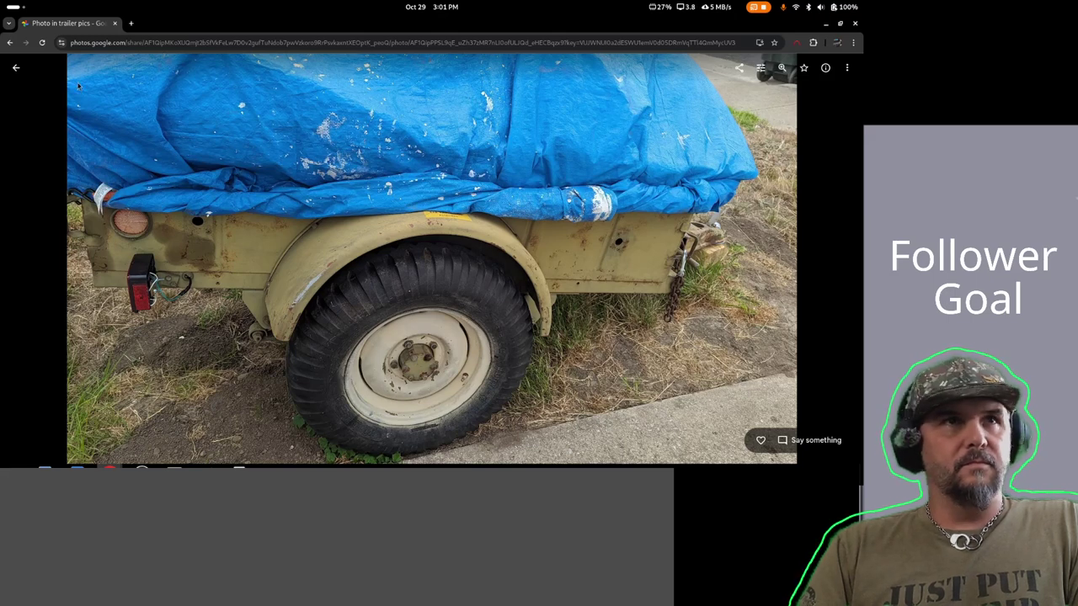
pyautogui.click(825, 23)
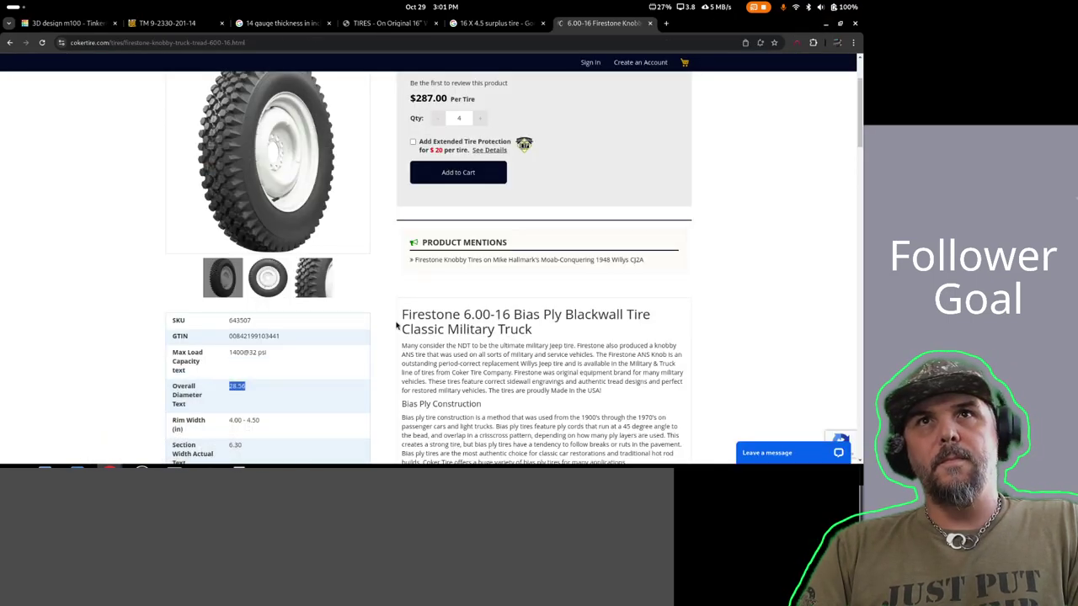
# - Return to the Tinkercad m100 design and raise all trailer shapes about 1.7 so the wheel rests on the workplane
pyautogui.click(67, 23)
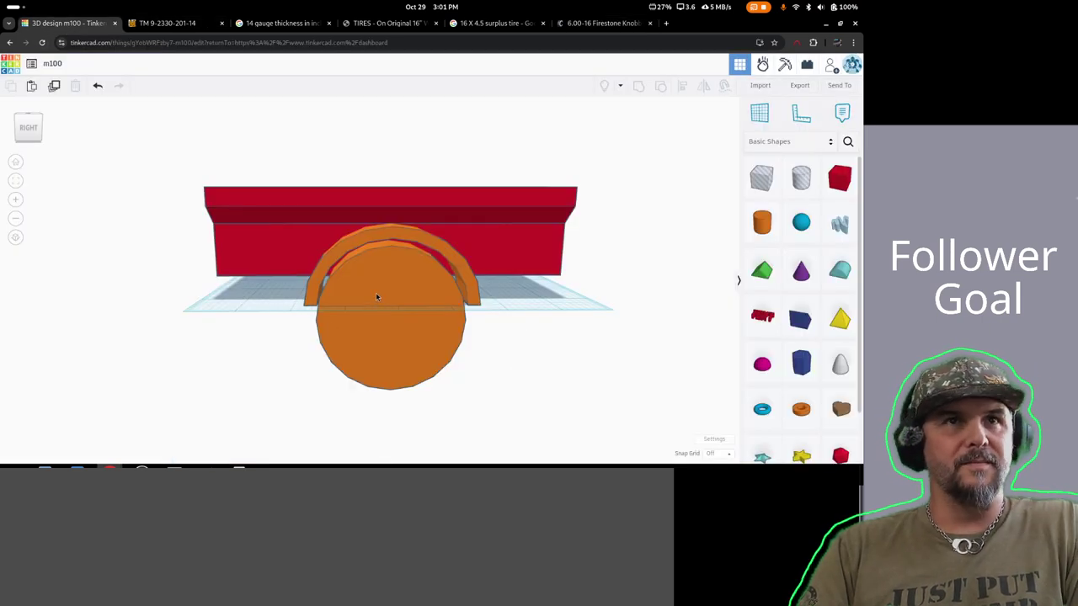
pyautogui.moveTo(172, 149); pyautogui.dragTo(646, 413)
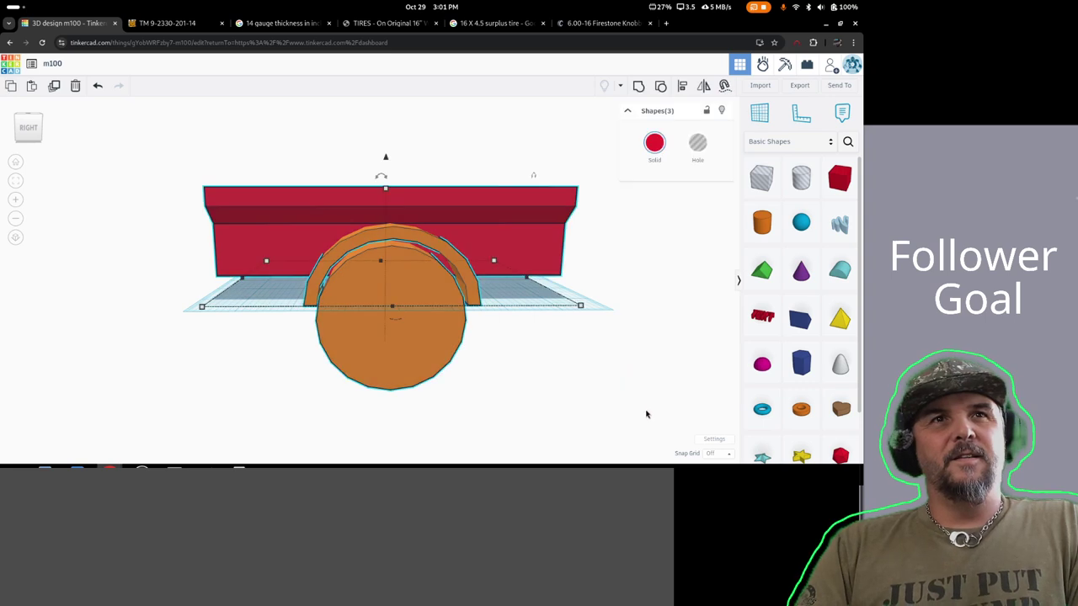
pyautogui.moveTo(384, 159); pyautogui.dragTo(385, 85)
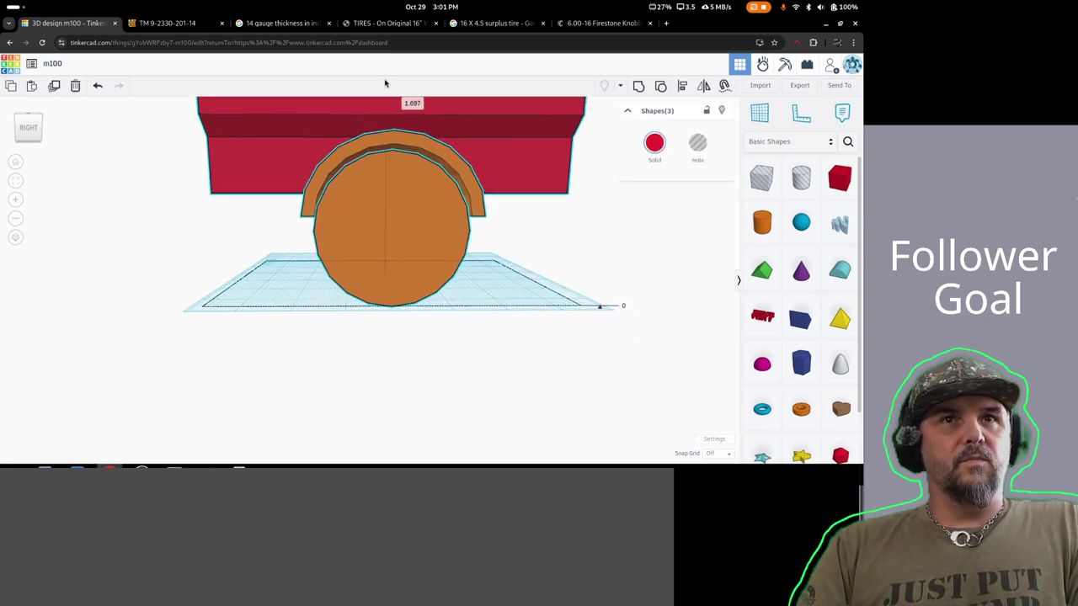
pyautogui.click(603, 275)
# - Create a copy of the wheel cylinder beside the original, viewed from the back of the trailer
pyautogui.moveTo(603, 274); pyautogui.dragTo(300, 240, button='right')
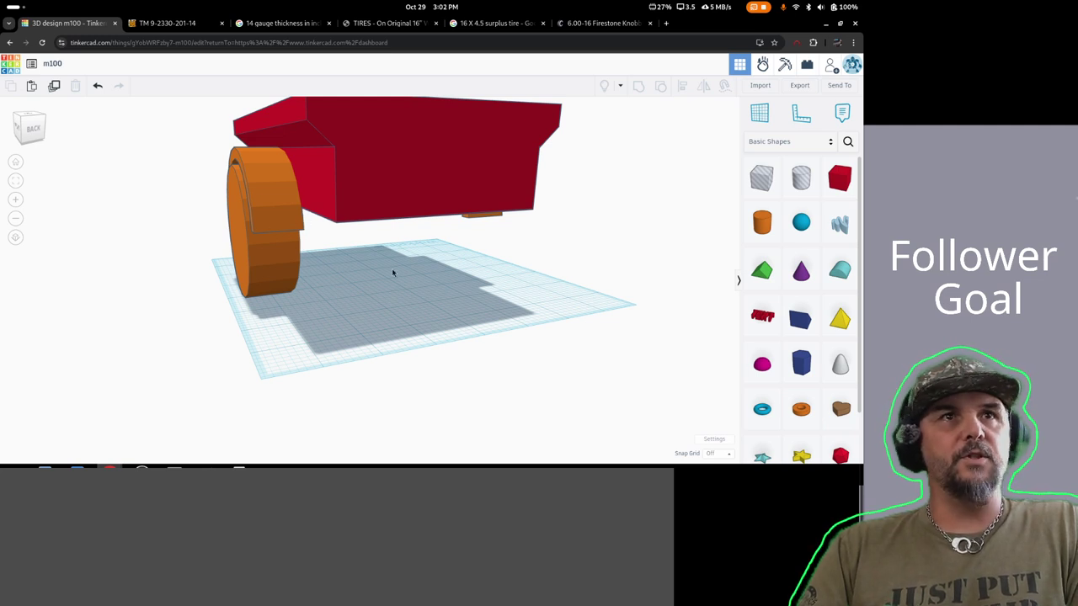
pyautogui.moveTo(392, 272); pyautogui.dragTo(319, 212, button='right')
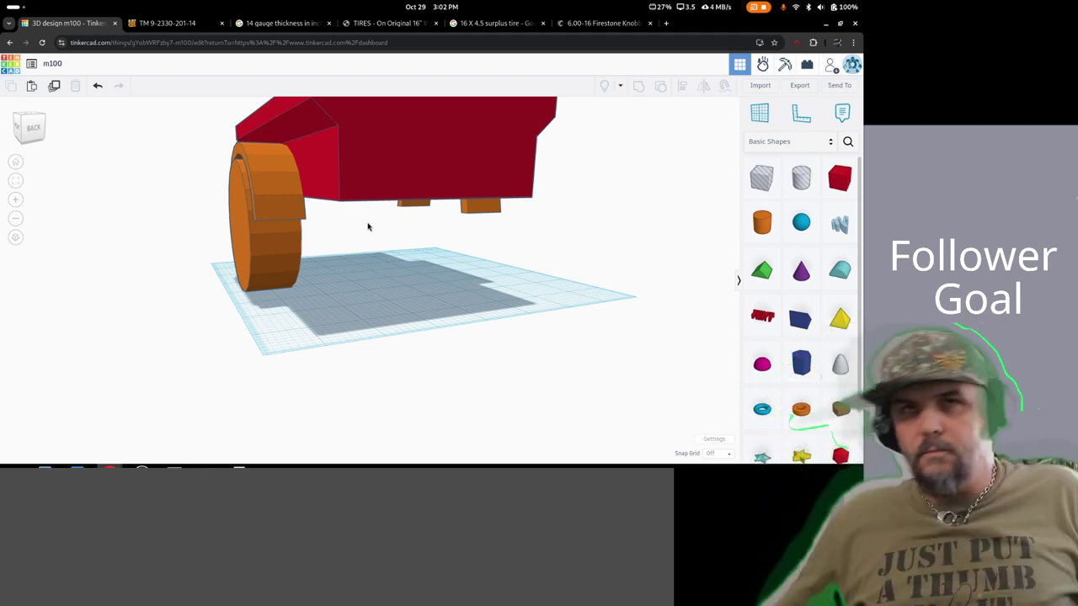
pyautogui.moveTo(318, 309); pyautogui.dragTo(300, 275, button='right')
pyautogui.click(395, 241)
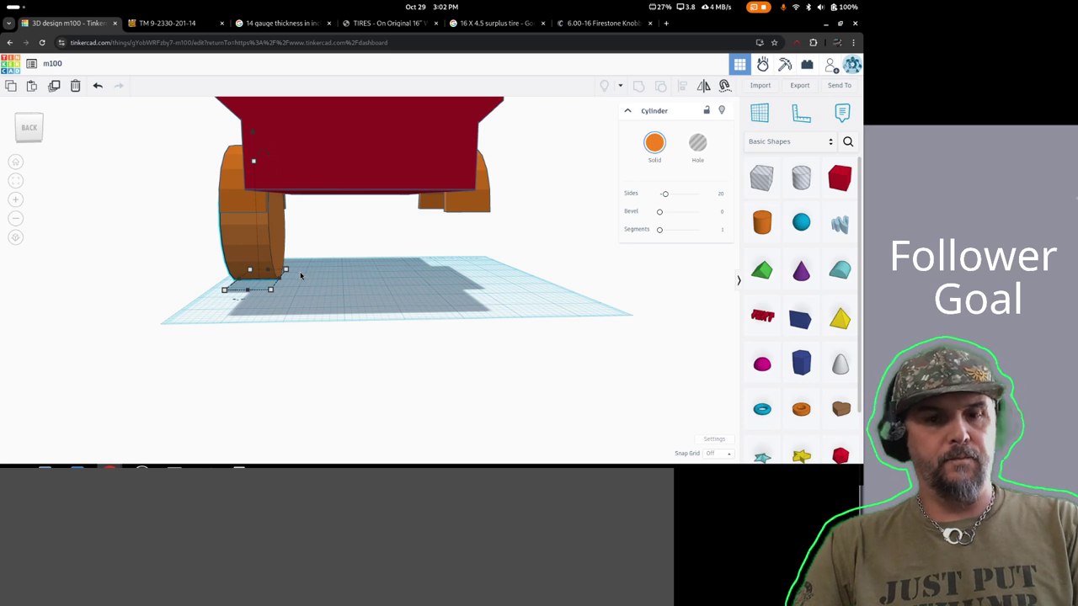
pyautogui.moveTo(301, 275); pyautogui.dragTo(302, 266)
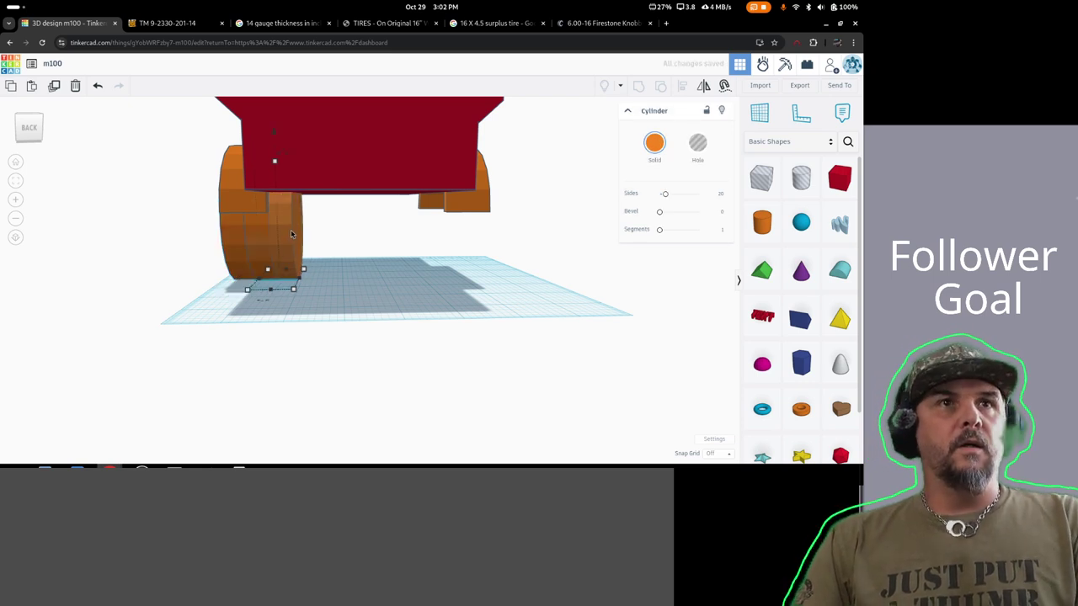
# - Try to move the copied wheel under the opposite fender, and undo that move
pyautogui.moveTo(290, 229); pyautogui.dragTo(518, 288)
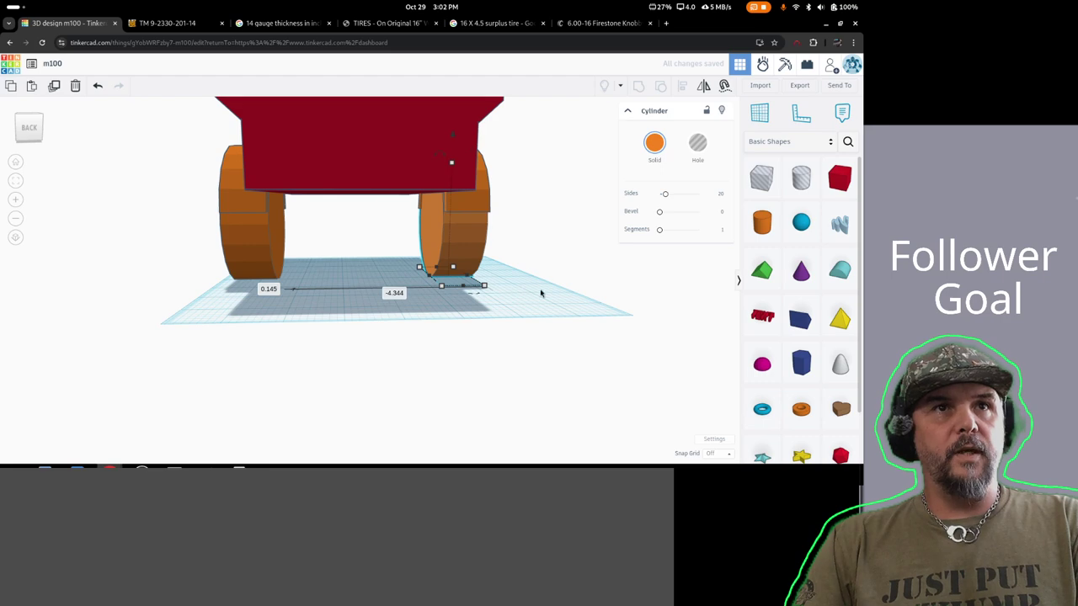
pyautogui.moveTo(541, 293); pyautogui.dragTo(355, 268, button='right')
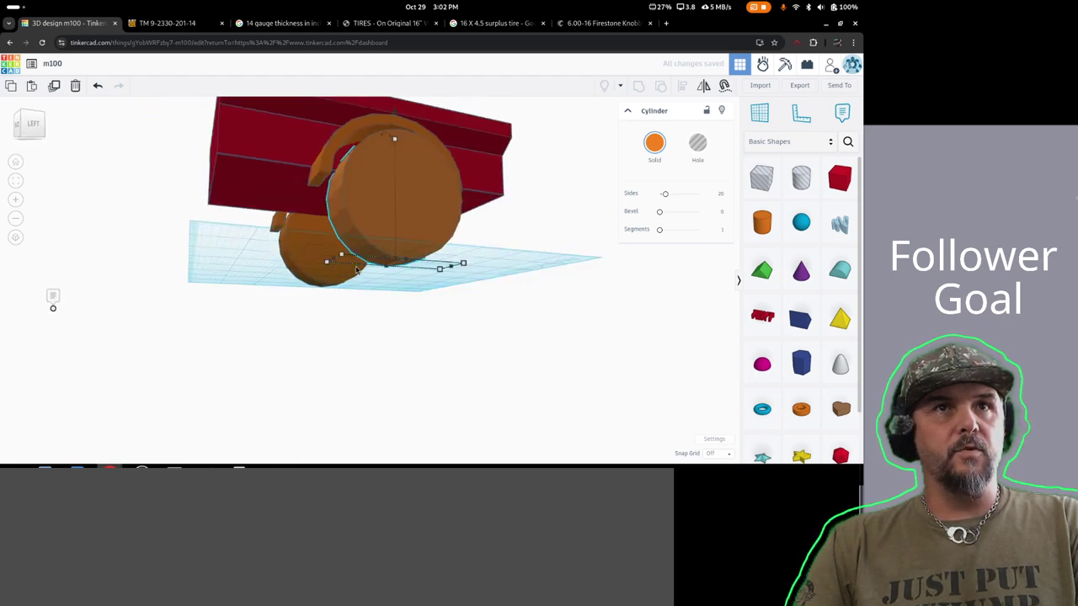
pyautogui.hotkey('ctrl', 'z')
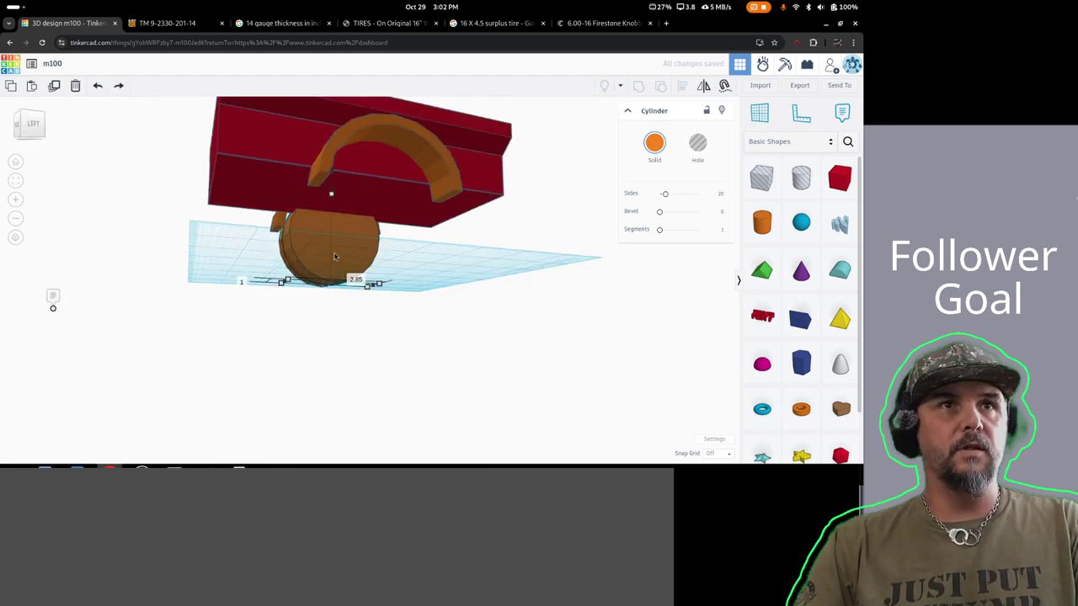
# - Move the copied wheel about -4.232 across under the opposite fender and set its offset along the trailer's length to 0
pyautogui.moveTo(478, 276); pyautogui.dragTo(294, 249, button='right')
pyautogui.moveTo(294, 250); pyautogui.dragTo(471, 251)
pyautogui.write('0')
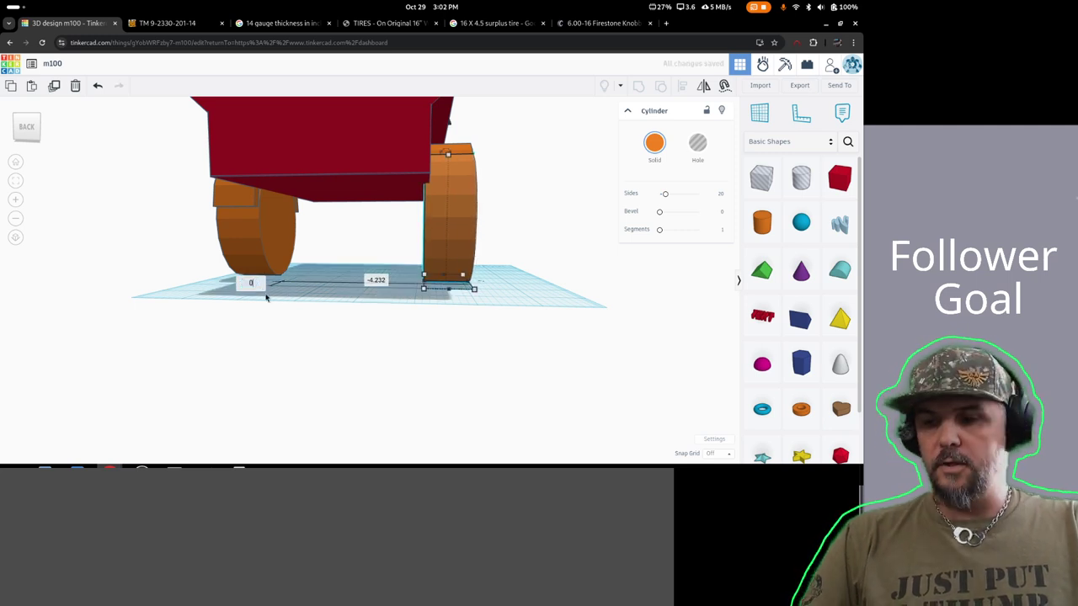
pyautogui.press('Return')
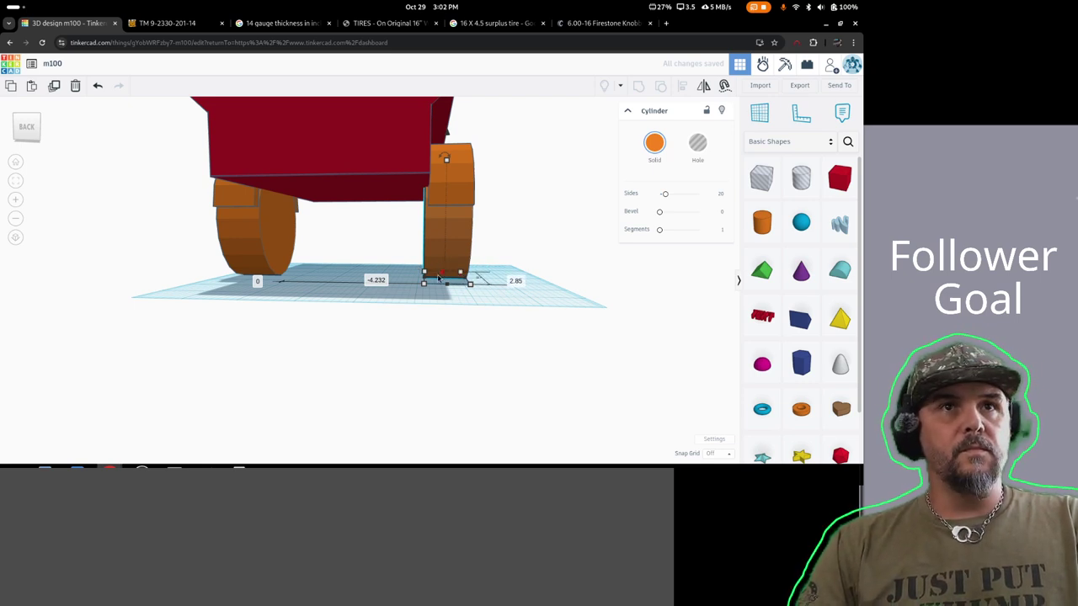
# - Try a sideways offset of -45 for the copied wheel, and undo it
pyautogui.click(376, 280)
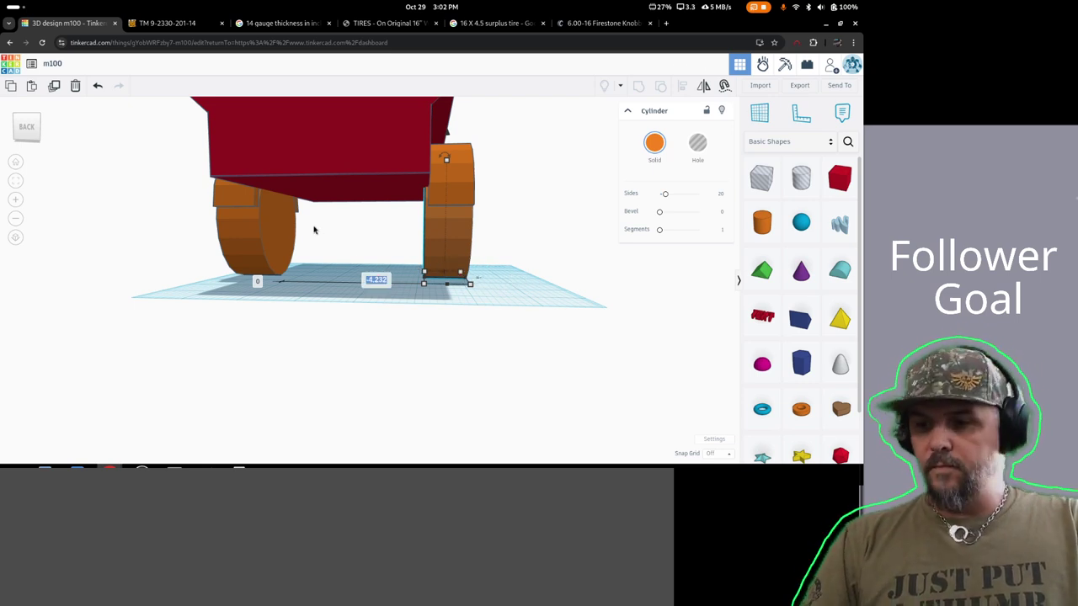
pyautogui.write('-45')
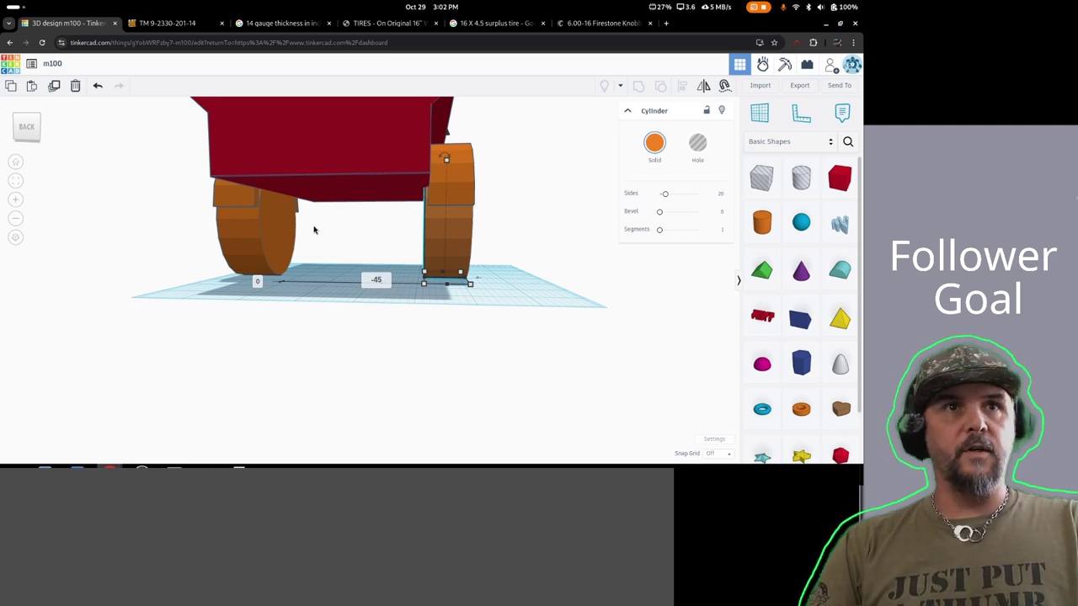
pyautogui.press('Return')
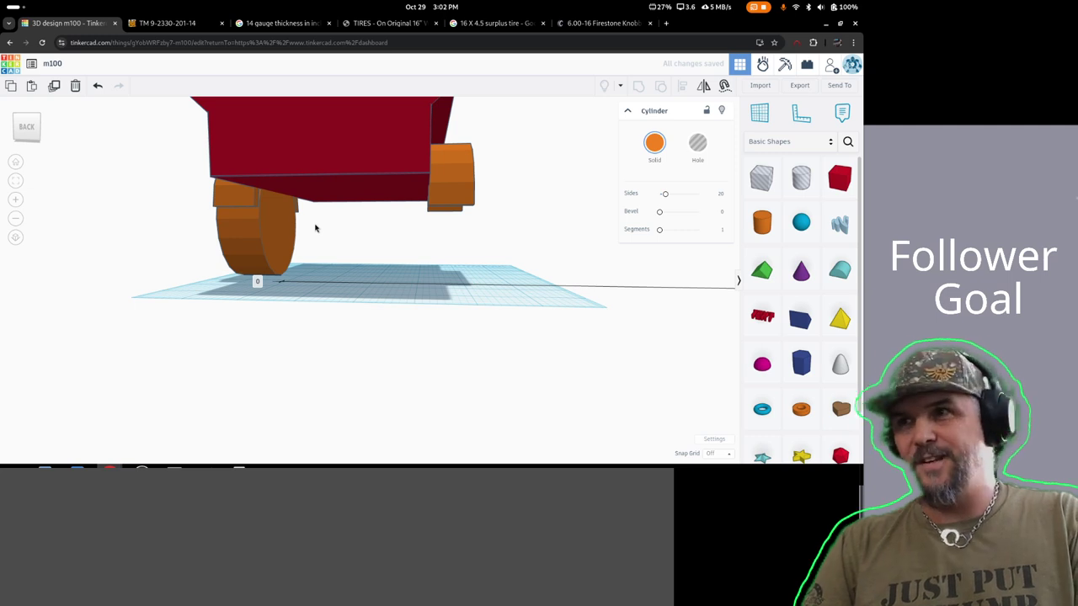
pyautogui.hotkey('ctrl', 'z')
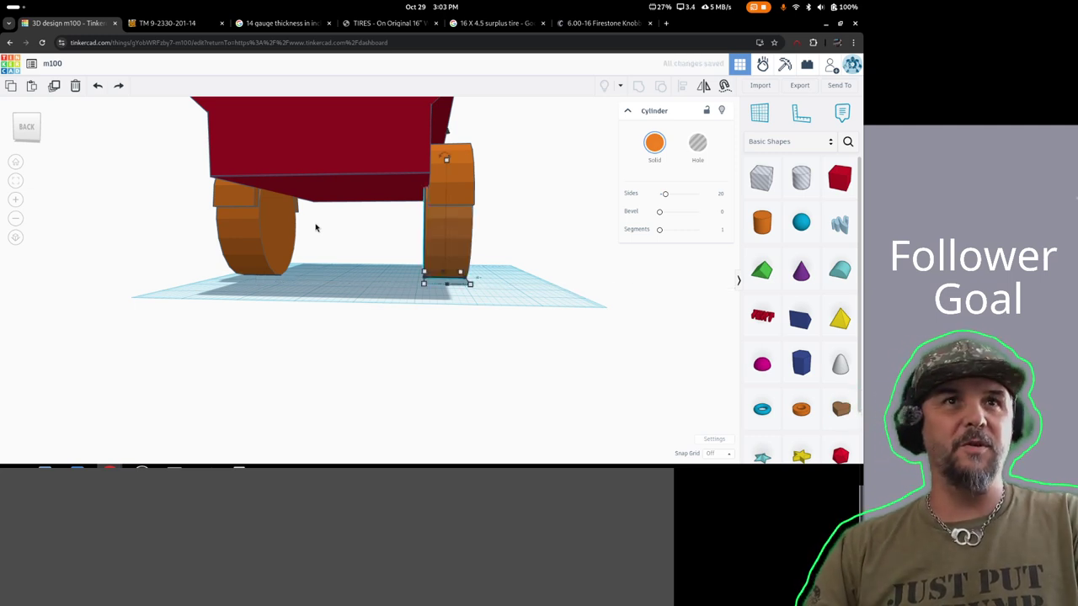
# - Try to move the copied wheel about 0.447 sideways with its lengthwise offset set to 0, and undo the move
pyautogui.moveTo(407, 257); pyautogui.dragTo(447, 258, button='right')
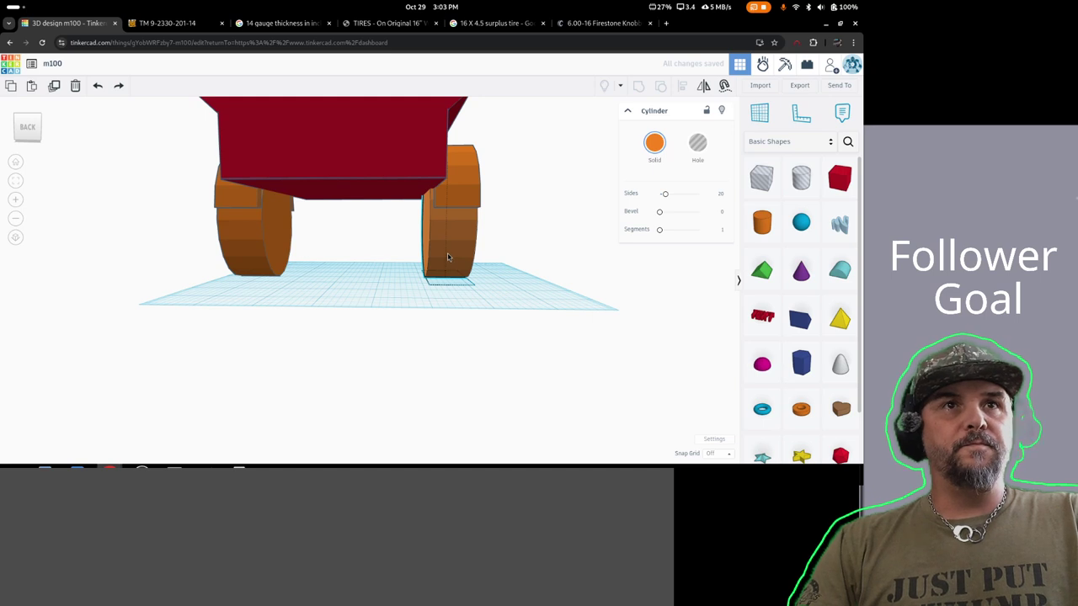
pyautogui.moveTo(447, 256); pyautogui.dragTo(441, 293)
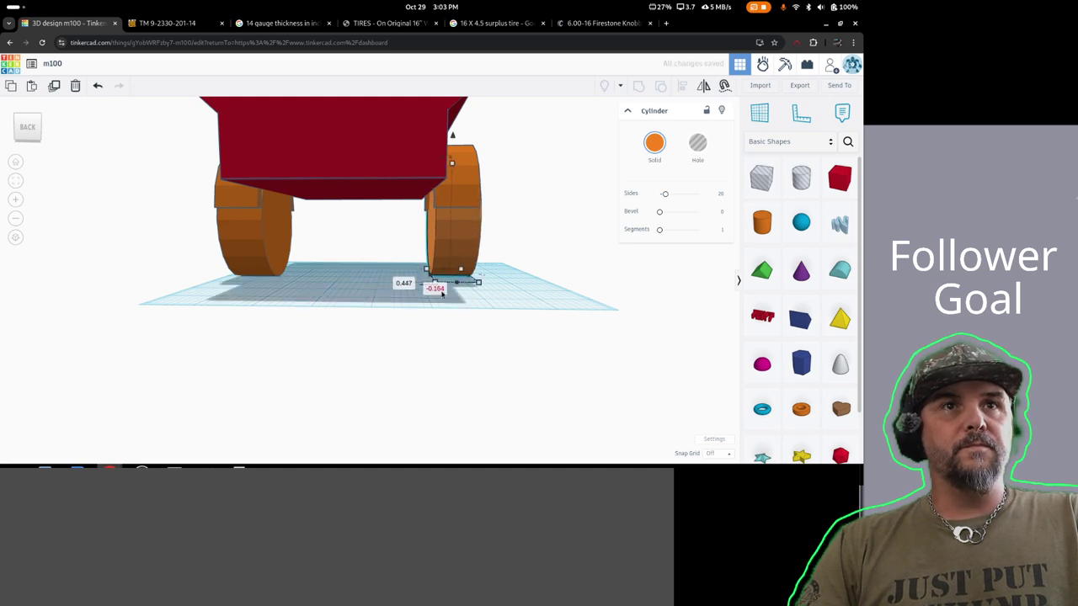
pyautogui.click(437, 289)
pyautogui.write('0')
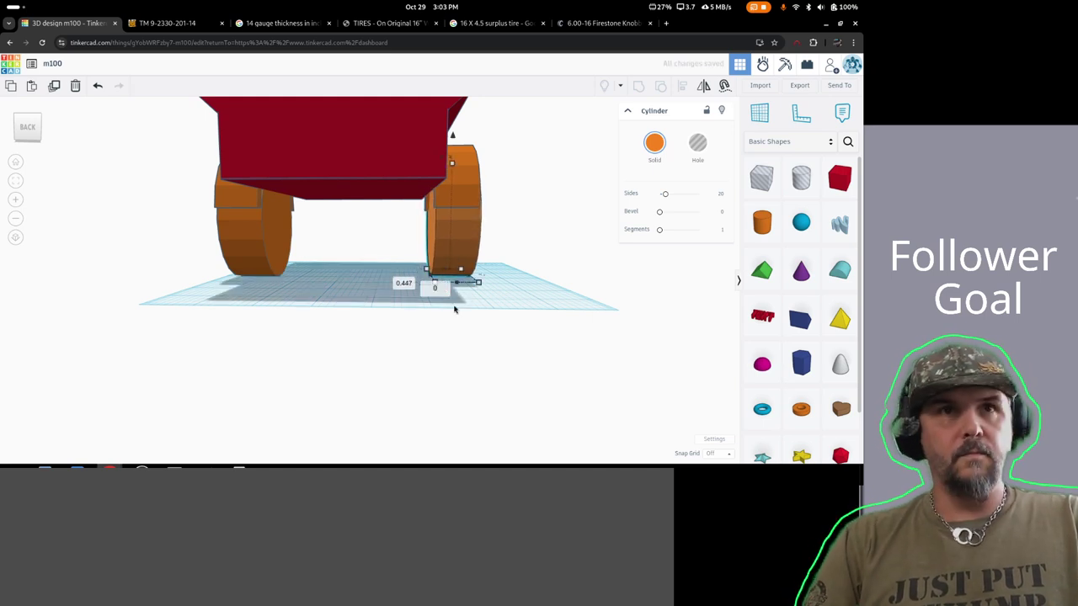
pyautogui.press('Return')
pyautogui.hotkey('ctrl', 'z')
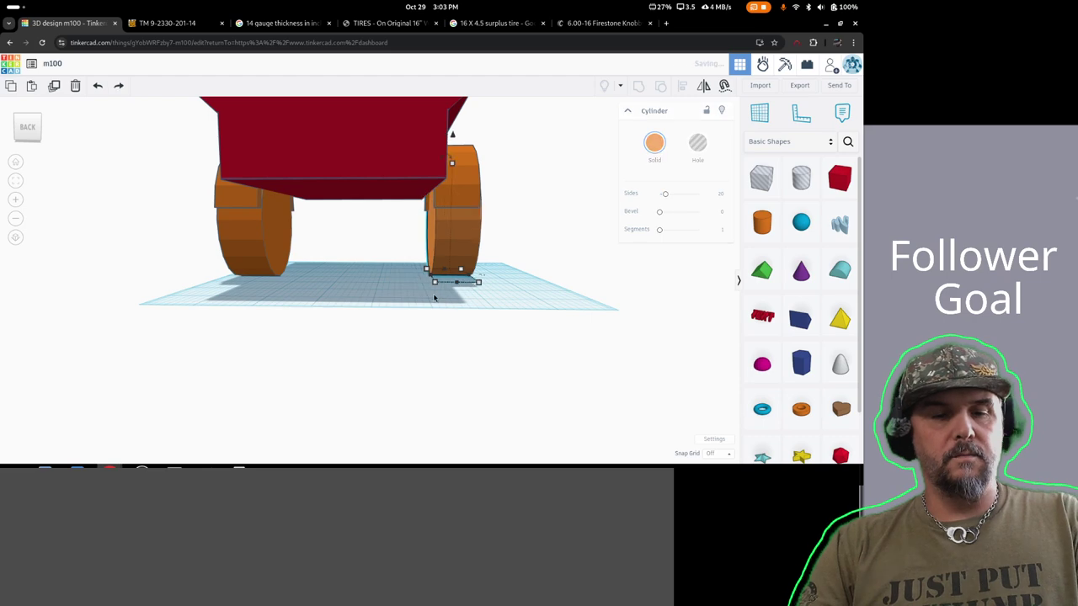
pyautogui.click(503, 297)
pyautogui.moveTo(508, 302); pyautogui.dragTo(459, 243, button='right')
pyautogui.hotkey('ctrl', 'z')
pyautogui.click(459, 242)
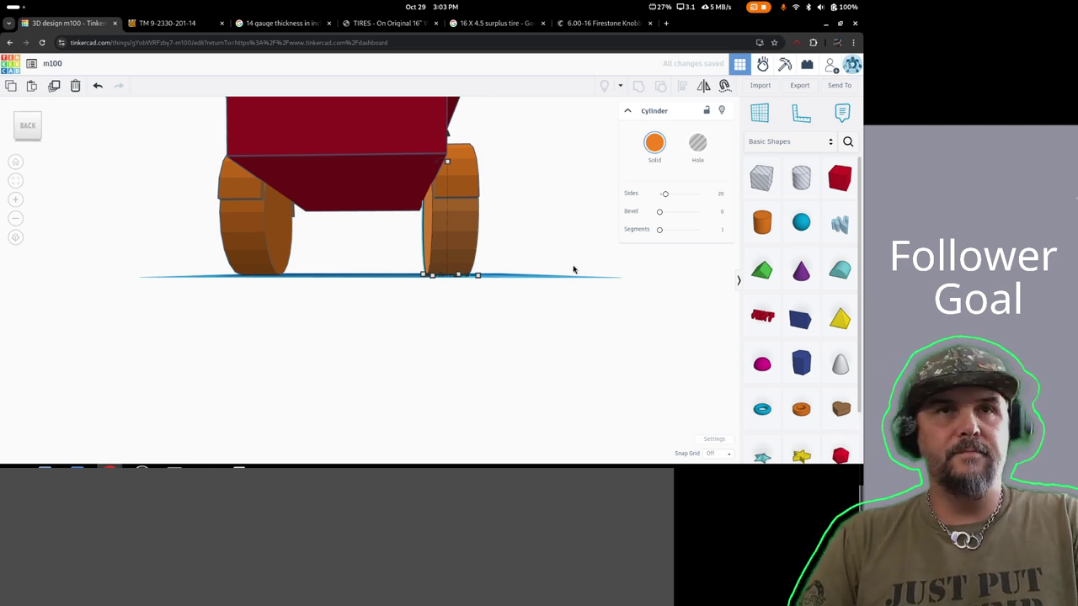
# - Examine how both wheels fit under their fenders and against the trailer body from the side, above and back
pyautogui.moveTo(484, 294); pyautogui.dragTo(302, 249, button='right')
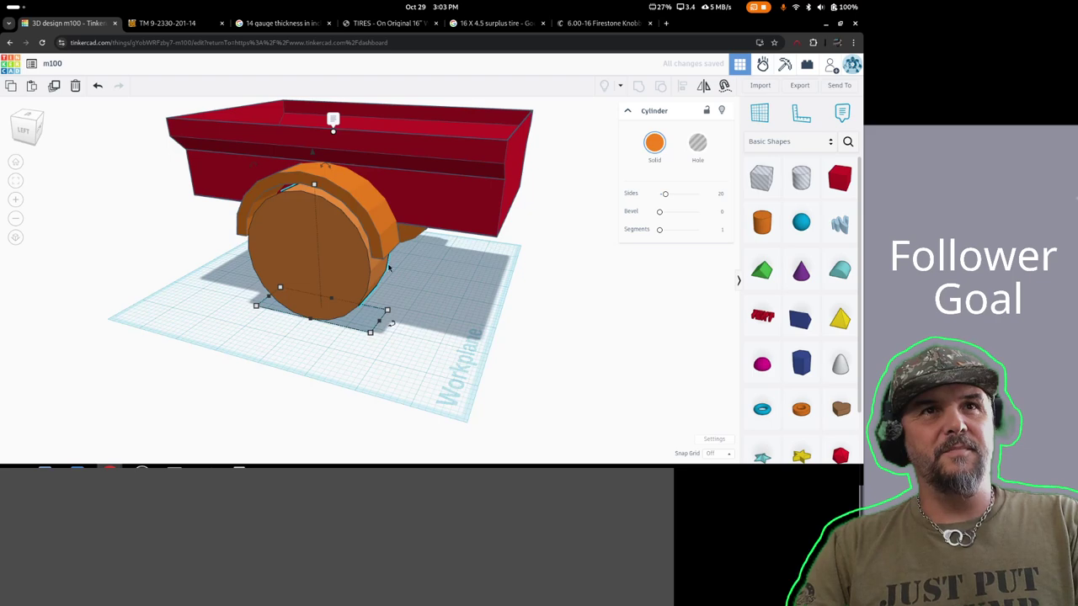
pyautogui.moveTo(389, 268); pyautogui.dragTo(553, 255, button='right')
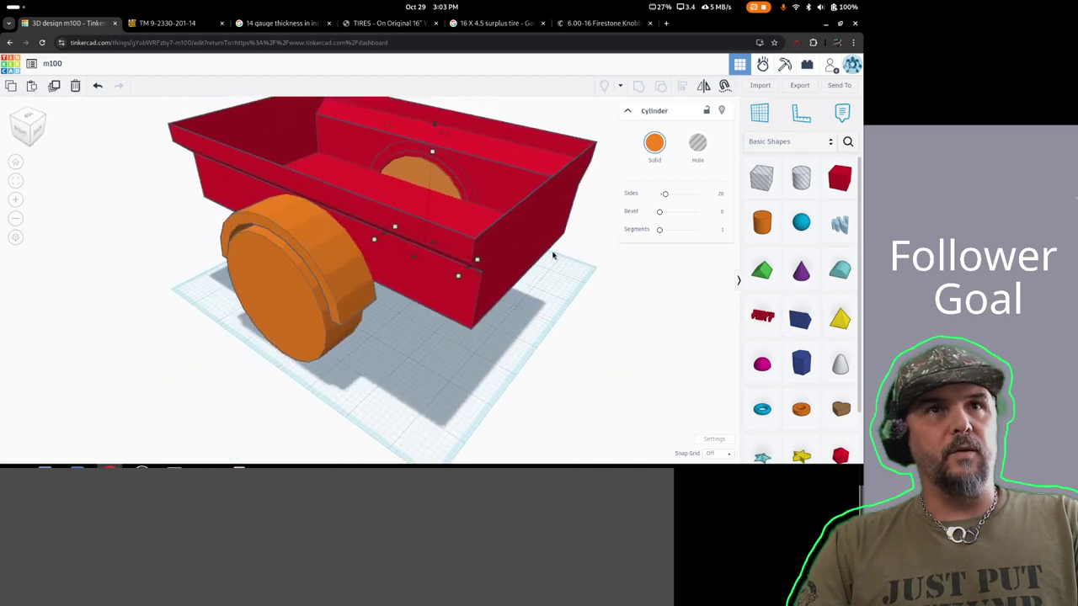
pyautogui.click(460, 234)
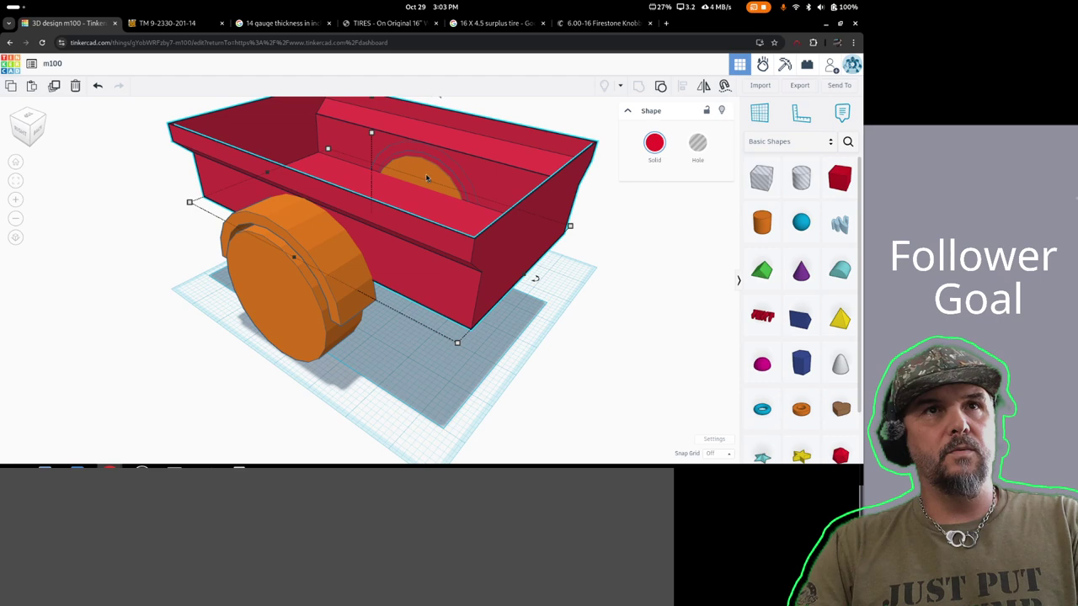
pyautogui.click(592, 285)
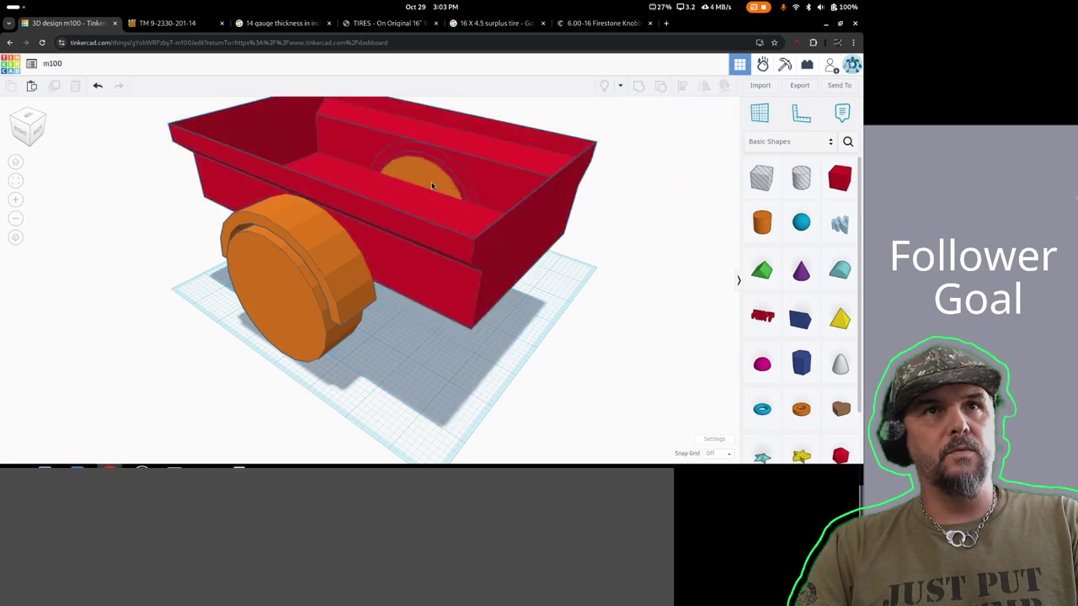
pyautogui.click(566, 237)
pyautogui.click(654, 329)
pyautogui.moveTo(653, 329); pyautogui.dragTo(539, 364, button='right')
pyautogui.click(429, 299)
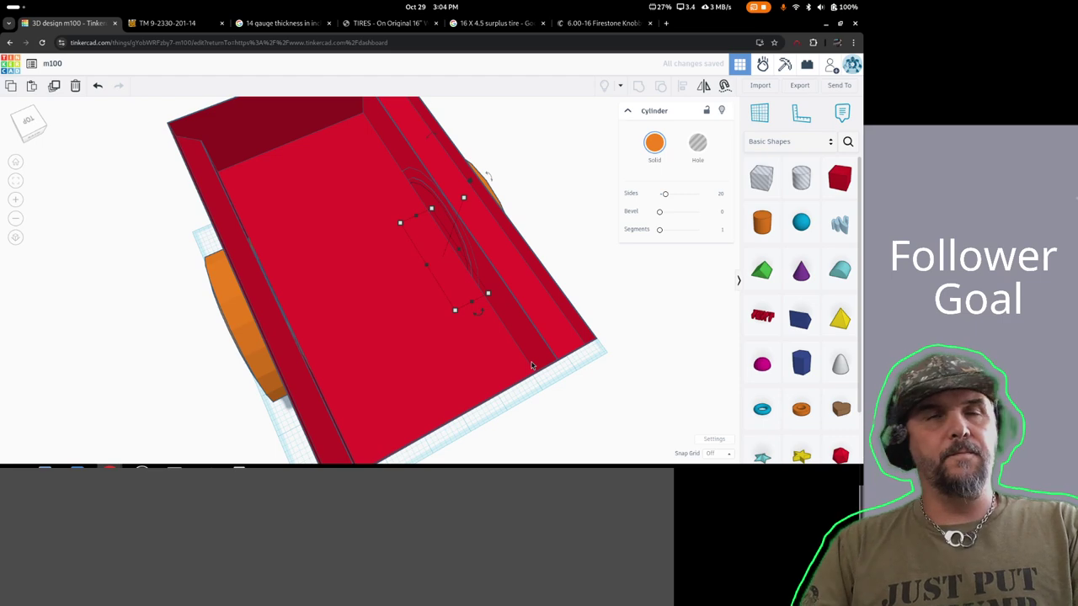
pyautogui.moveTo(267, 419); pyautogui.dragTo(216, 346, button='right')
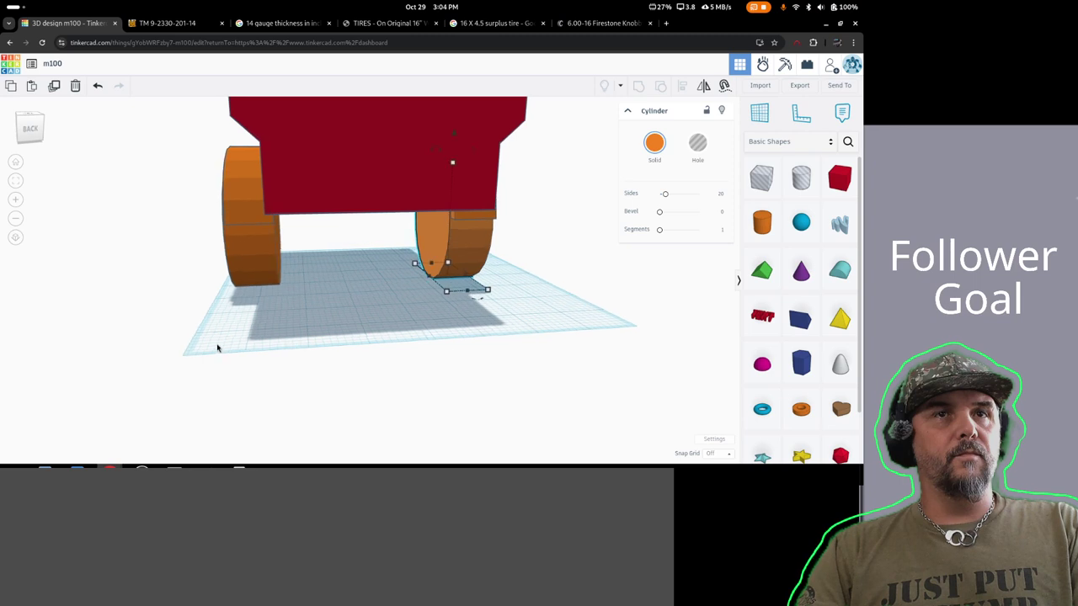
pyautogui.moveTo(400, 317); pyautogui.dragTo(385, 303, button='right')
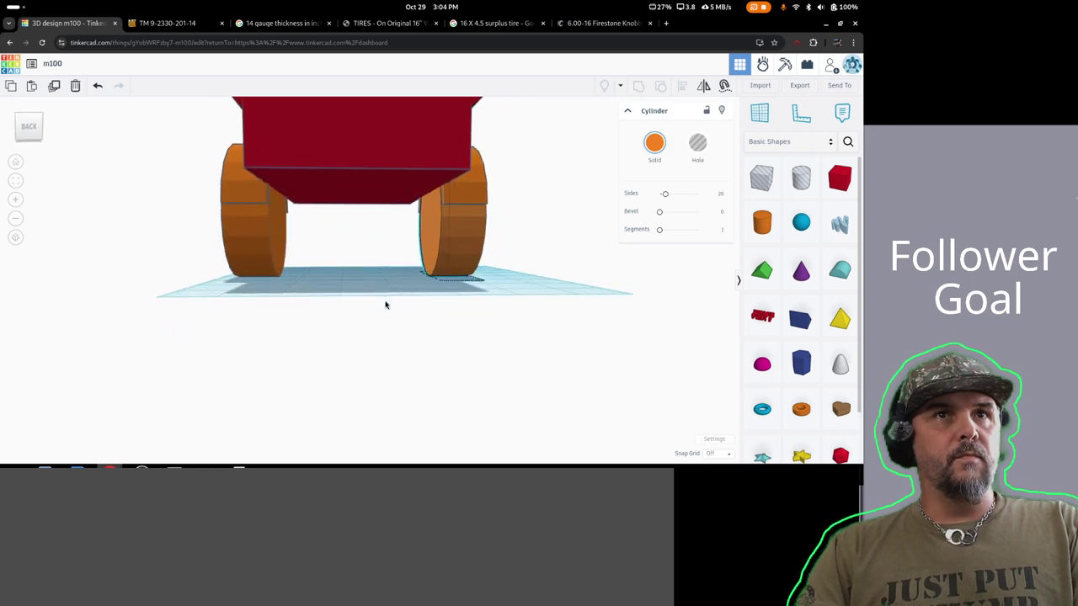
# - Place a box between the wheels at the trailer's back and check the M100 trailer metal thickness search for the channel steel size
pyautogui.moveTo(842, 183); pyautogui.dragTo(383, 292)
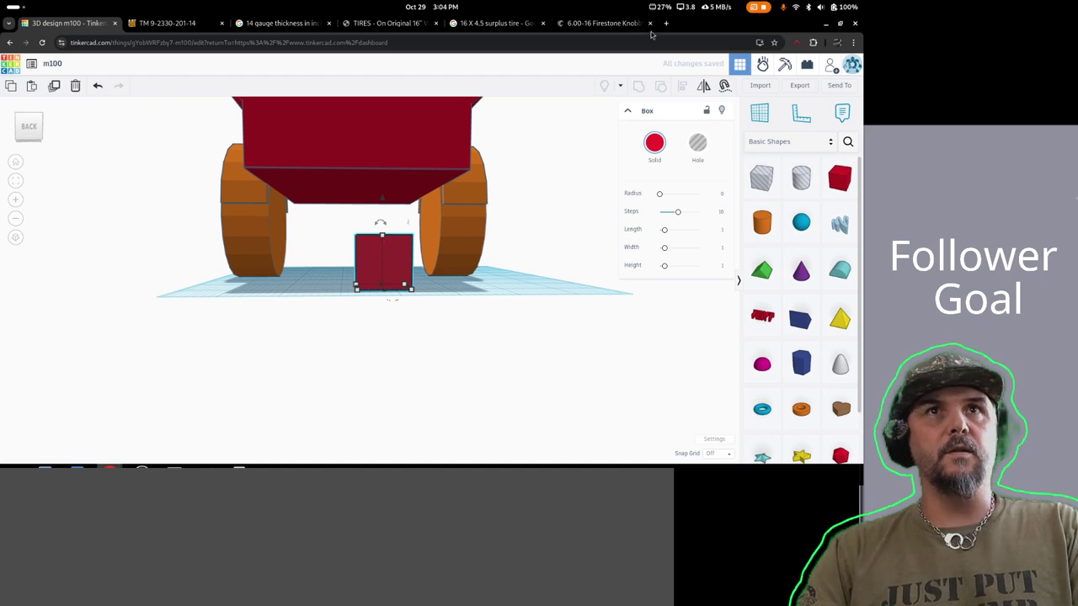
pyautogui.click(164, 23)
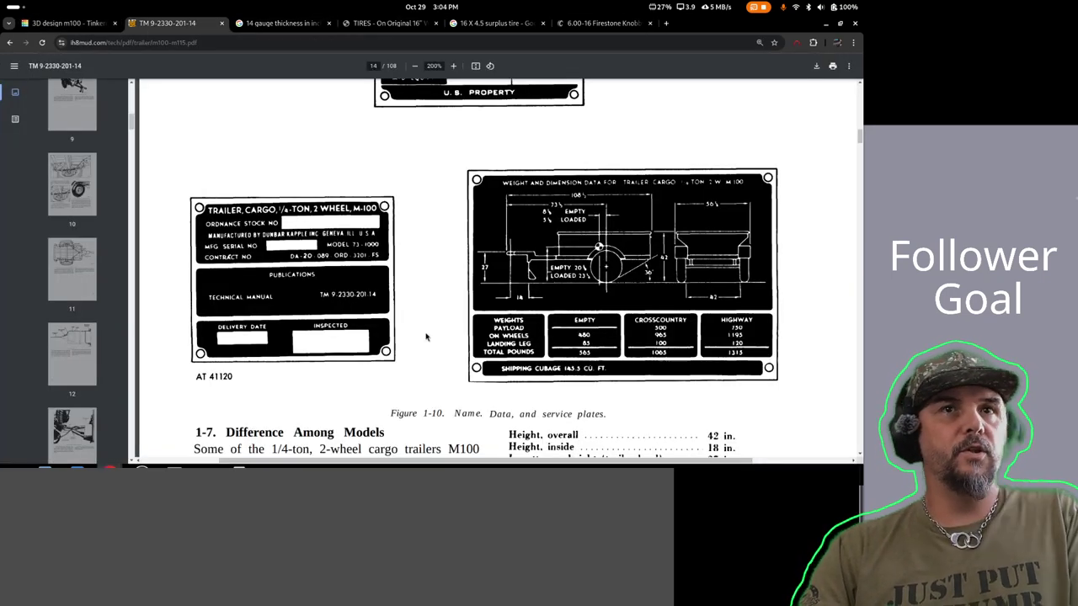
pyautogui.click(278, 23)
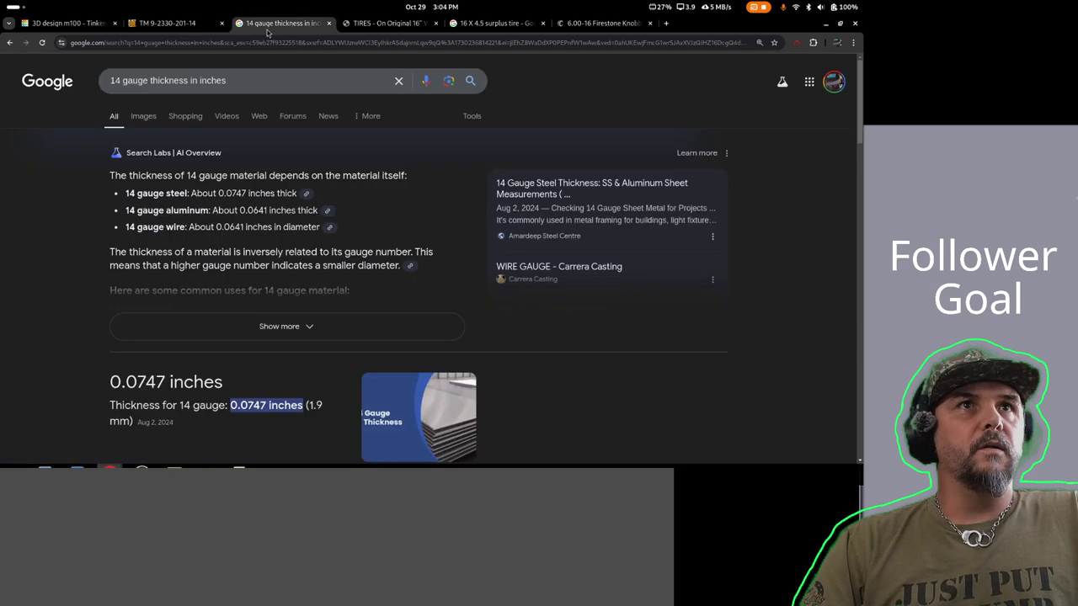
pyautogui.click(9, 43)
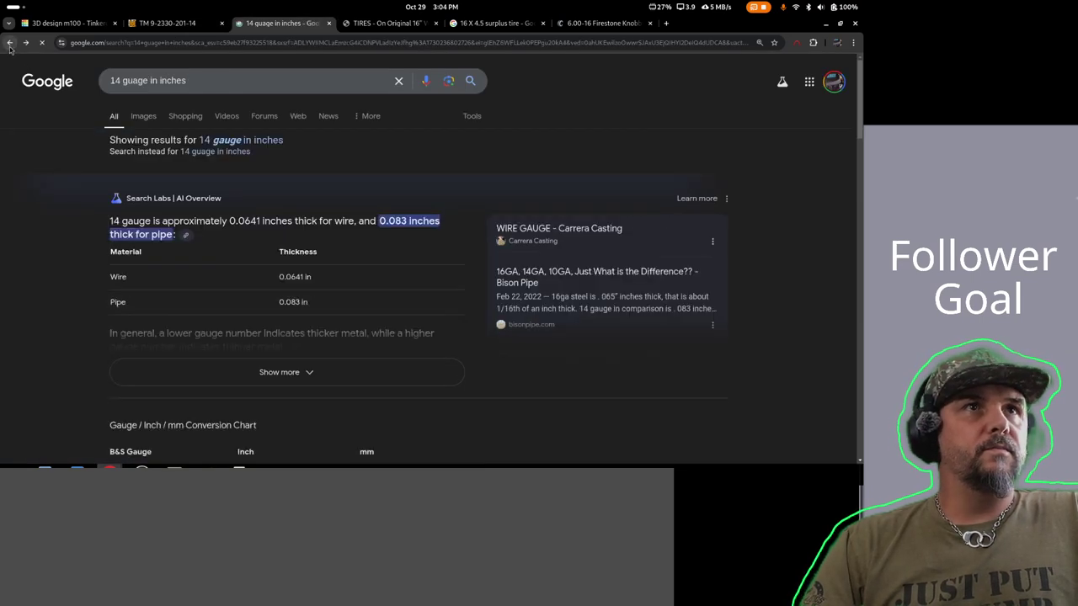
pyautogui.click(9, 43)
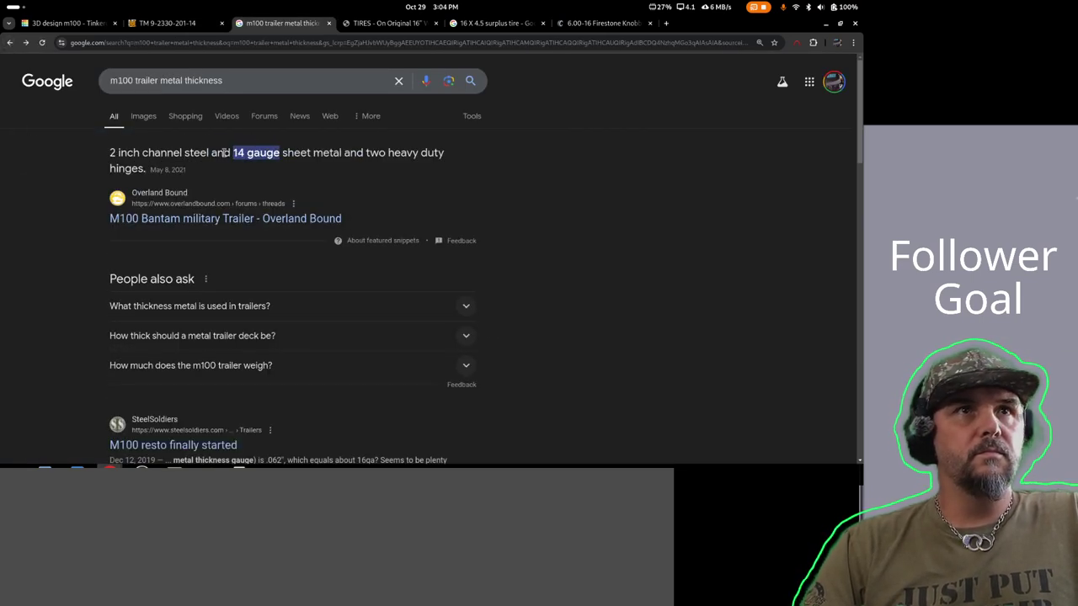
pyautogui.click(15, 24)
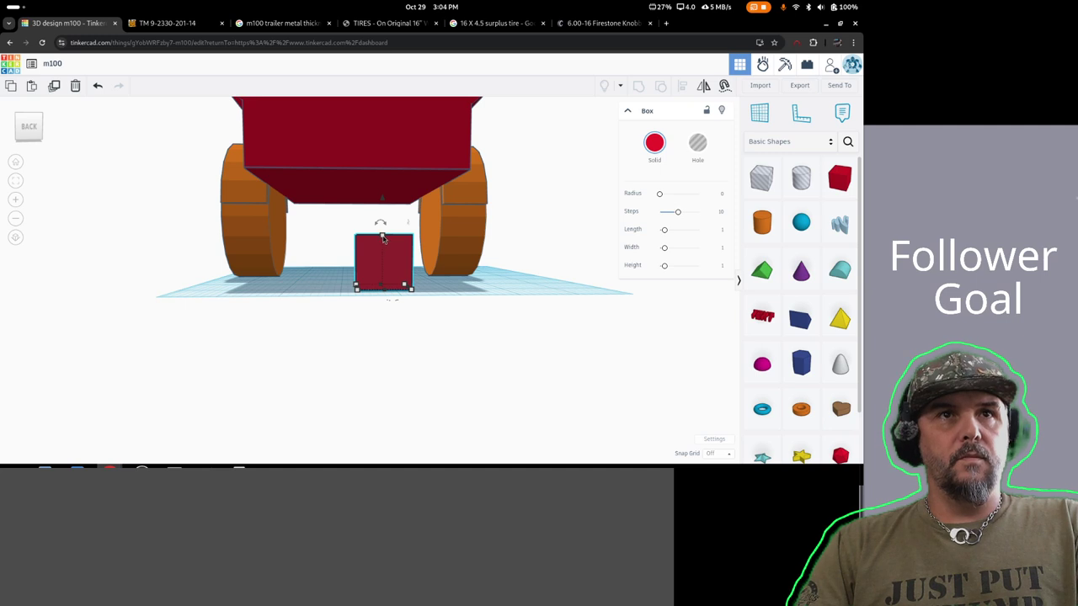
# - Set the new box's height and its width across the trailer to 0.2 each to start a frame rail
pyautogui.moveTo(383, 239)
pyautogui.click(437, 261)
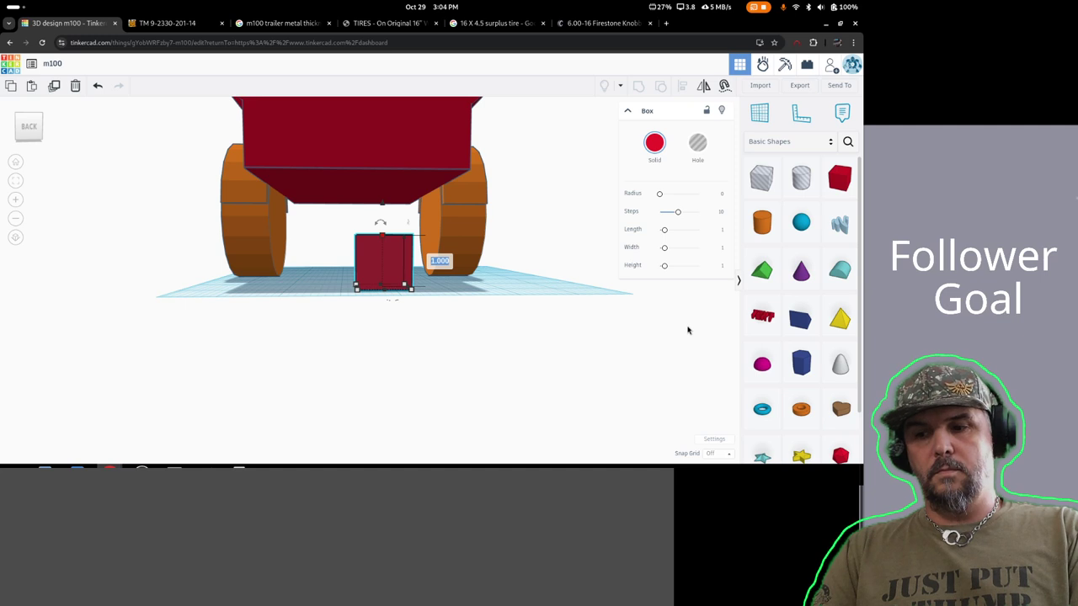
pyautogui.write('1')
pyautogui.write('2')
pyautogui.press('Return')
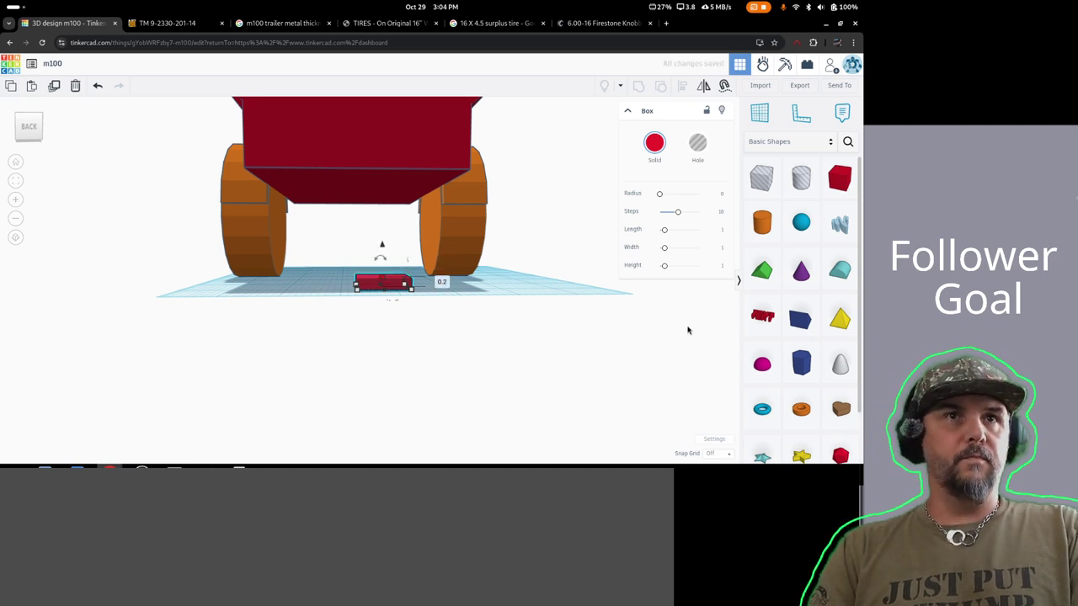
pyautogui.moveTo(570, 331); pyautogui.dragTo(344, 303, button='right')
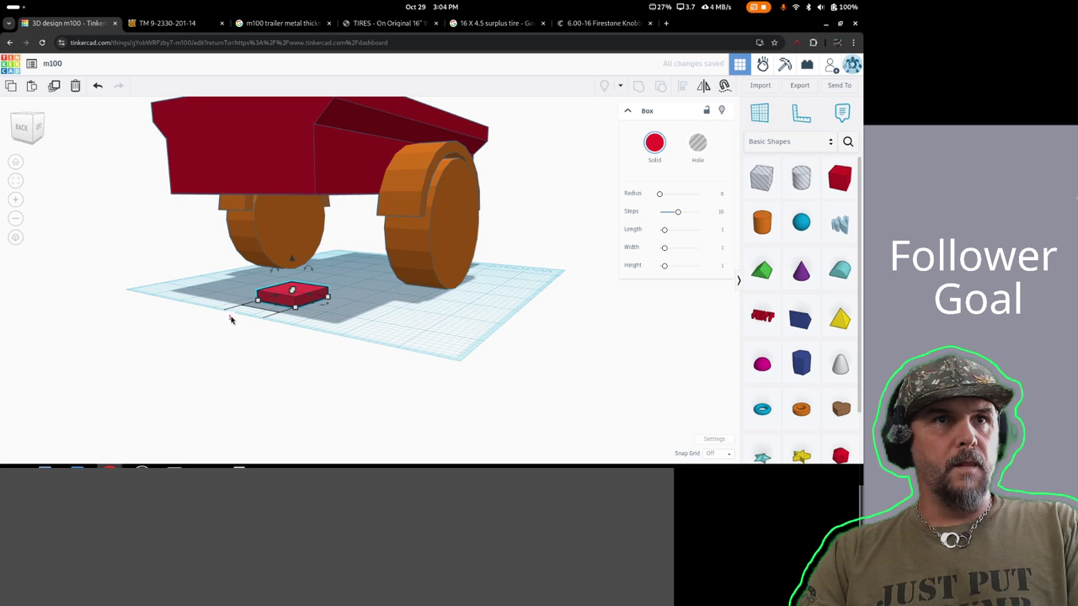
pyautogui.click(231, 319)
pyautogui.write('0.')
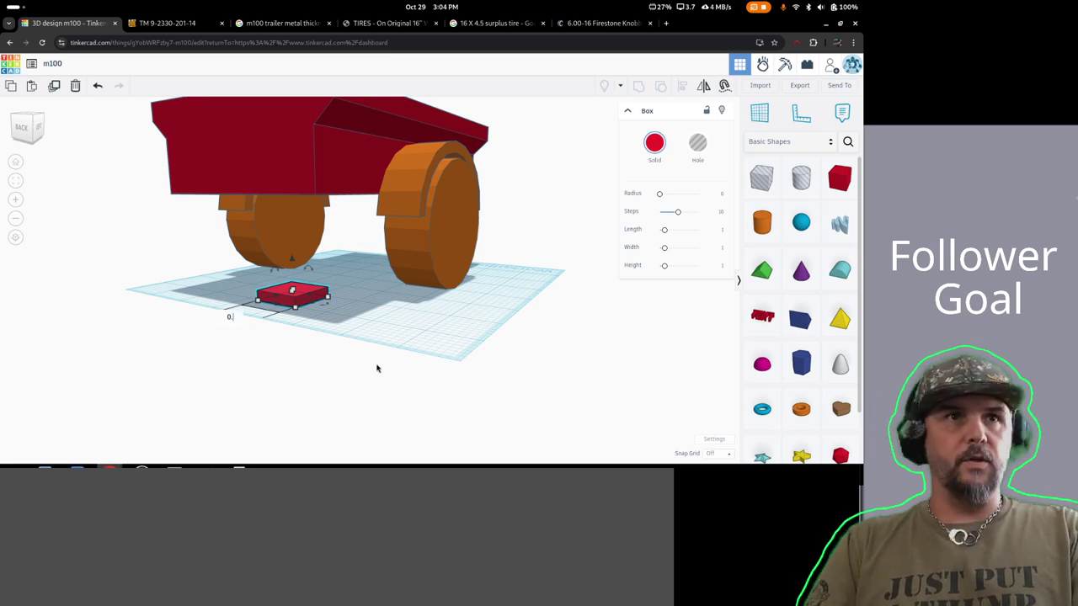
pyautogui.write('2')
pyautogui.press('Return')
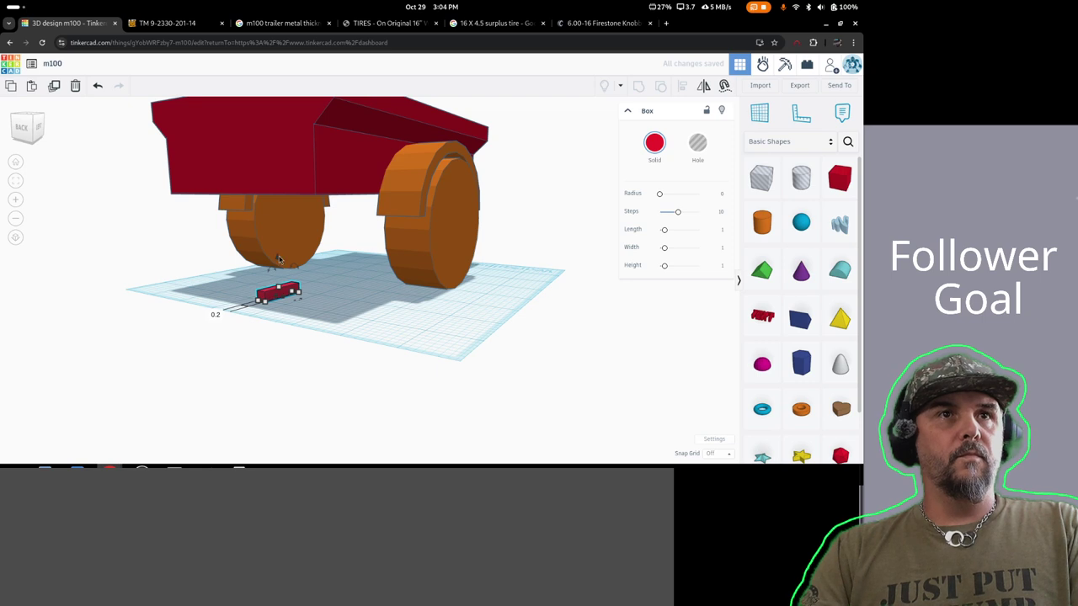
# - Raise the frame rail box up to the underside of the trailer body at its back end
pyautogui.moveTo(277, 261); pyautogui.dragTo(264, 166)
pyautogui.moveTo(238, 227); pyautogui.dragTo(270, 330, button='right')
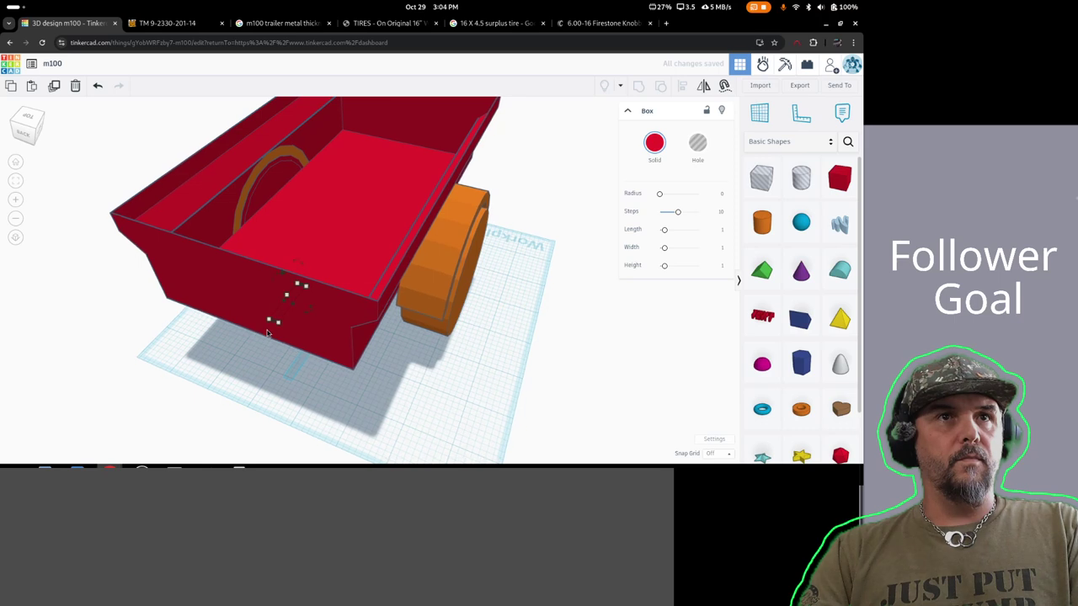
pyautogui.moveTo(270, 283)
pyautogui.moveTo(270, 283); pyautogui.dragTo(199, 302, button='right')
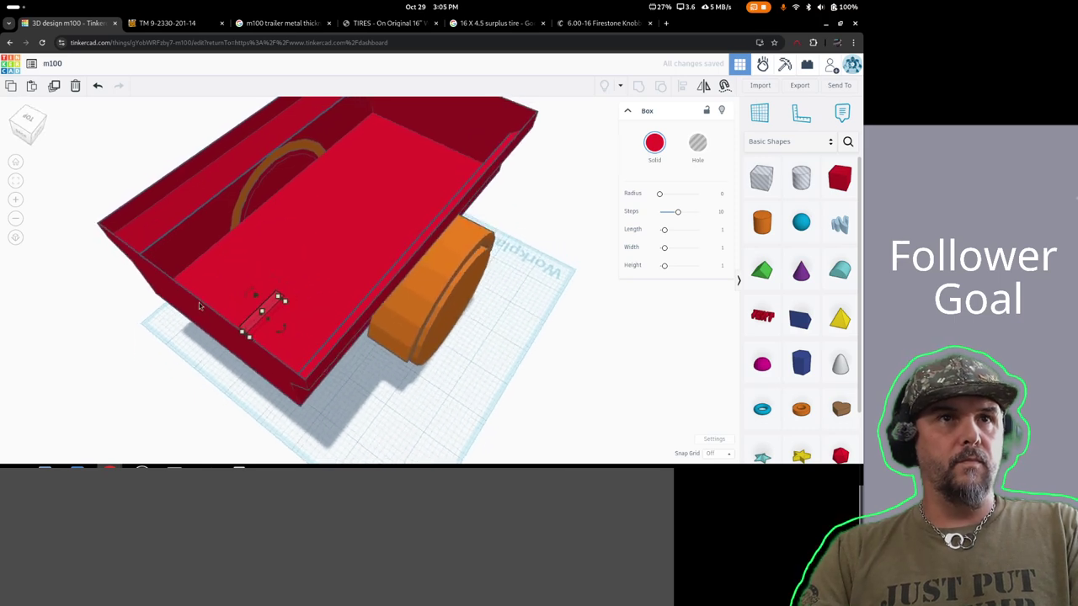
pyautogui.moveTo(259, 296); pyautogui.dragTo(257, 301)
pyautogui.moveTo(379, 400); pyautogui.dragTo(464, 342, button='right')
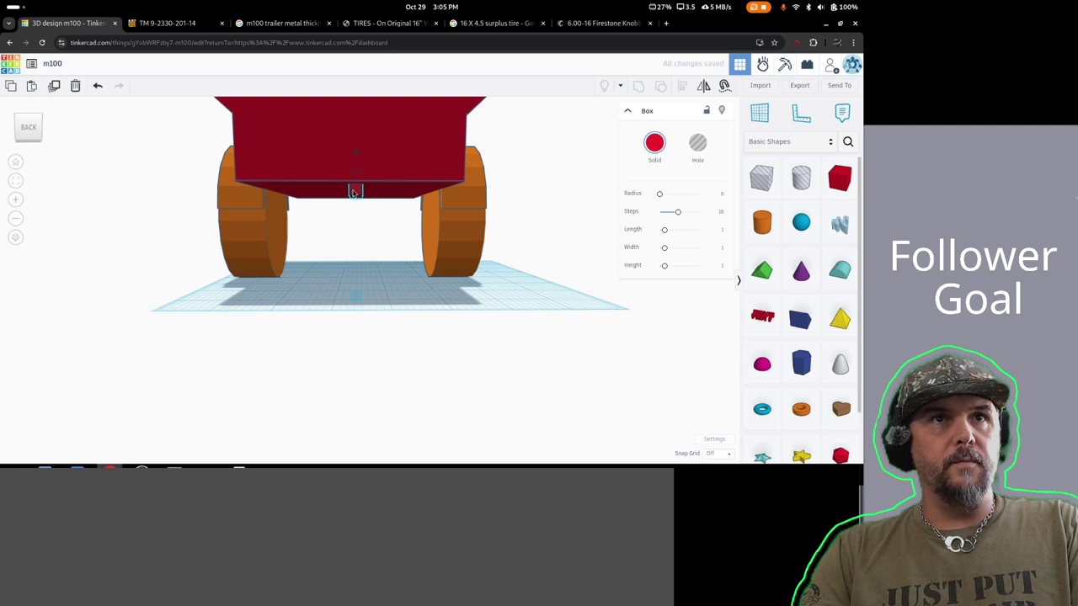
# - Shift the rail box sideways beneath the body and nudge it until its outer side lines up with the body's lower side edge
pyautogui.moveTo(354, 192); pyautogui.dragTo(447, 192)
pyautogui.moveTo(564, 264); pyautogui.dragTo(442, 288, button='right')
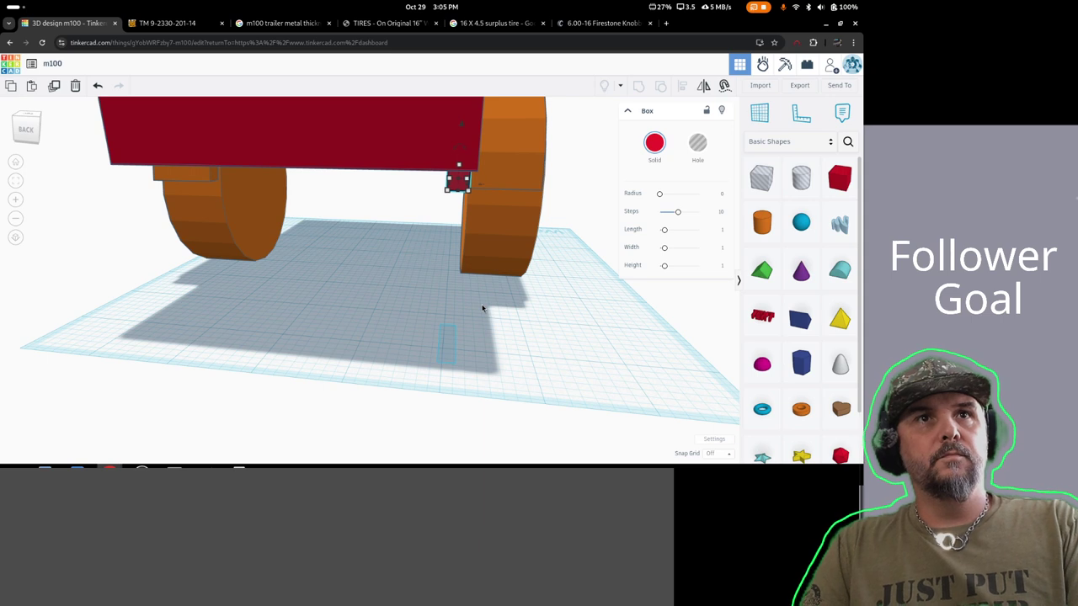
pyautogui.press('Right')
pyautogui.press('Right')
pyautogui.press('Right')
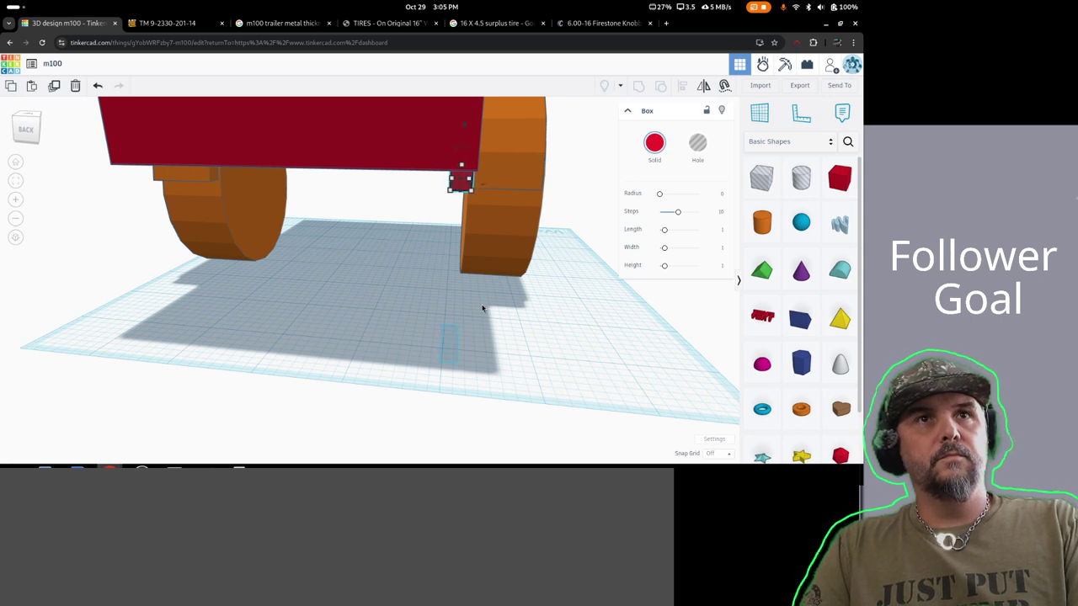
pyautogui.press('Right')
pyautogui.press('Right')
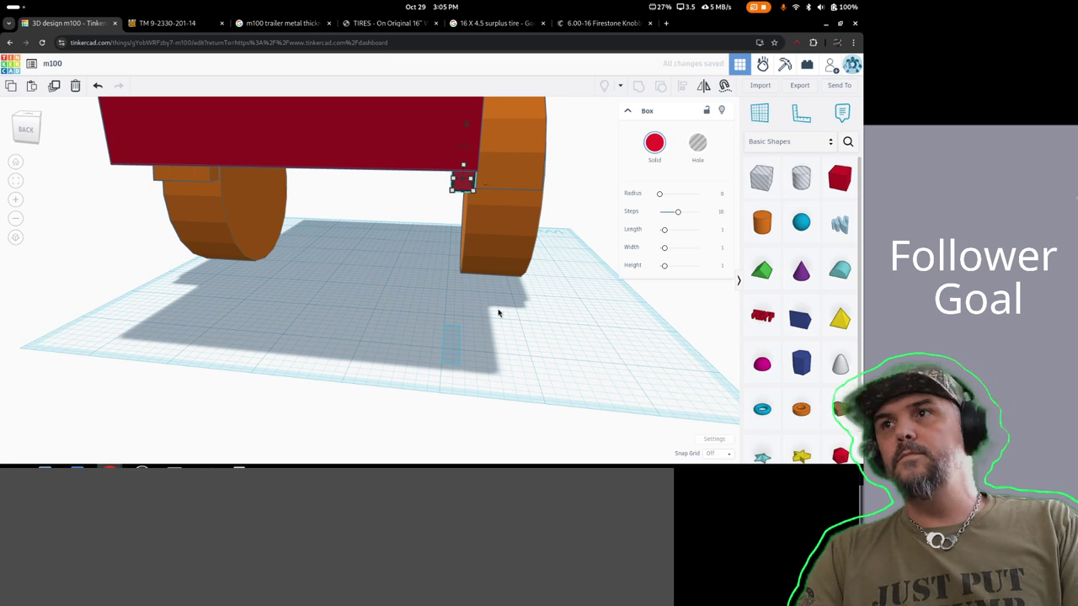
pyautogui.moveTo(612, 355); pyautogui.dragTo(536, 347, button='right')
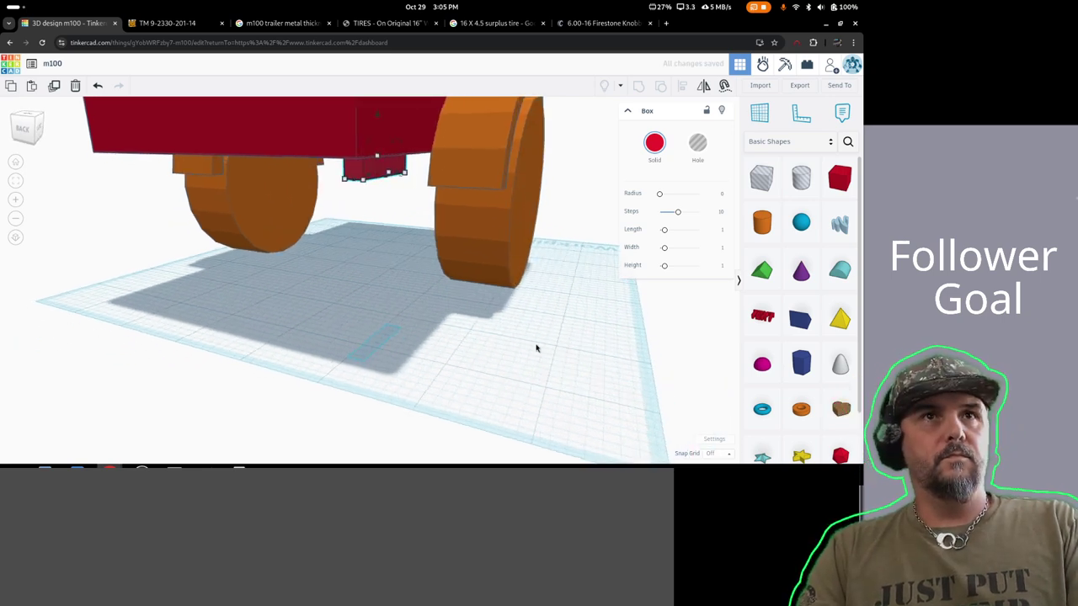
pyautogui.moveTo(369, 190)
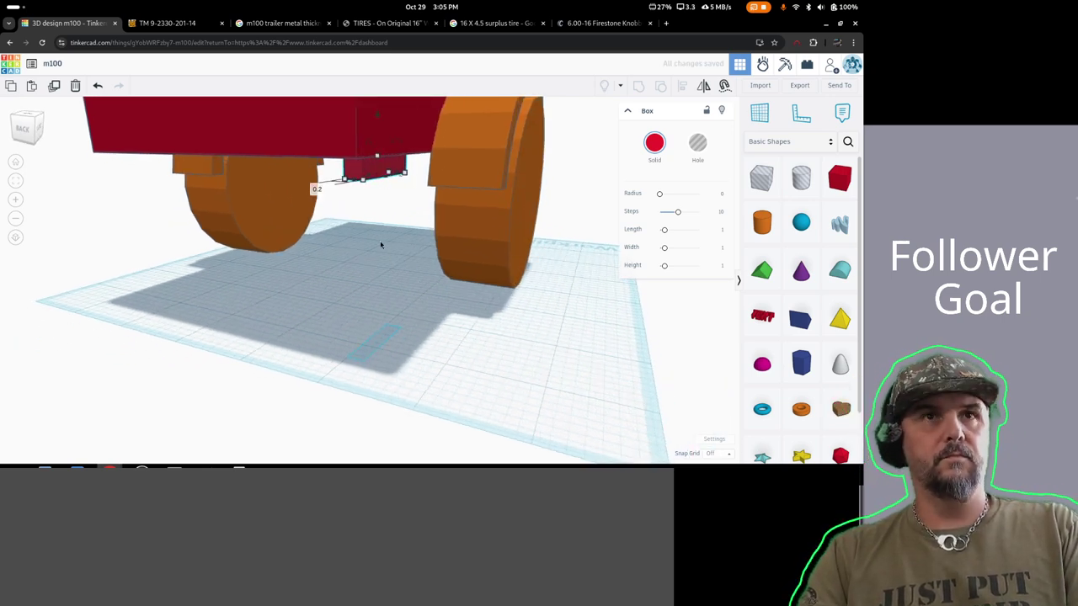
pyautogui.moveTo(380, 245); pyautogui.dragTo(403, 371, button='right')
pyautogui.scroll(6, 430, 360)
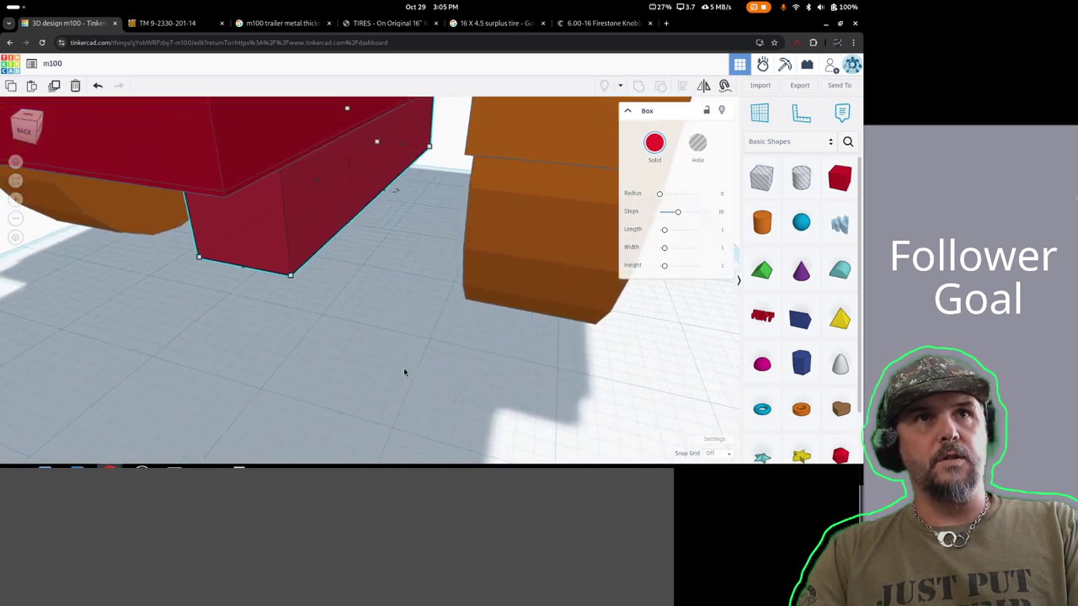